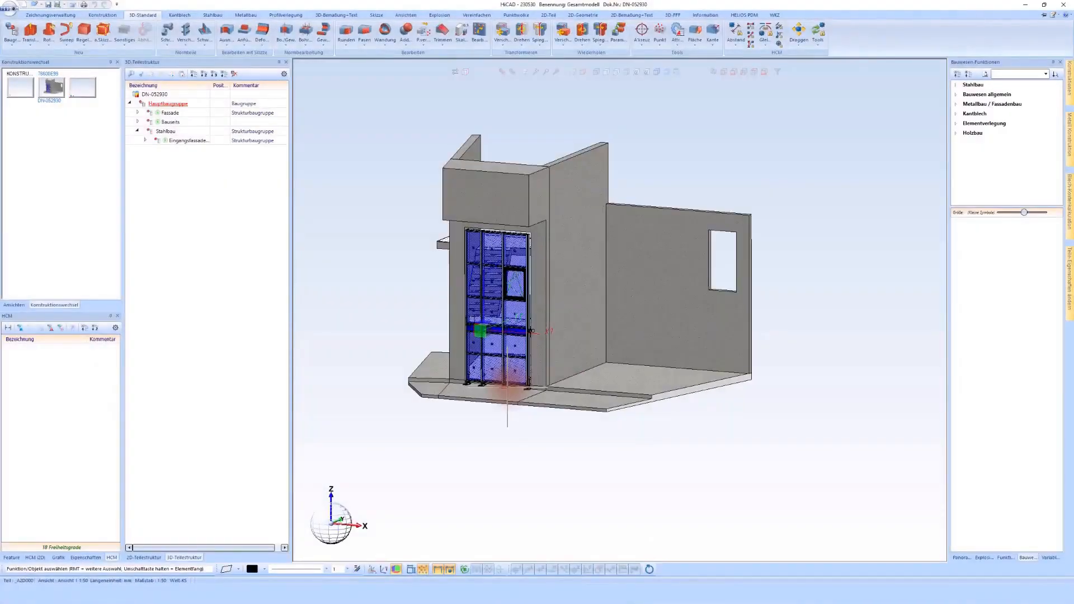
left_click(496, 429)
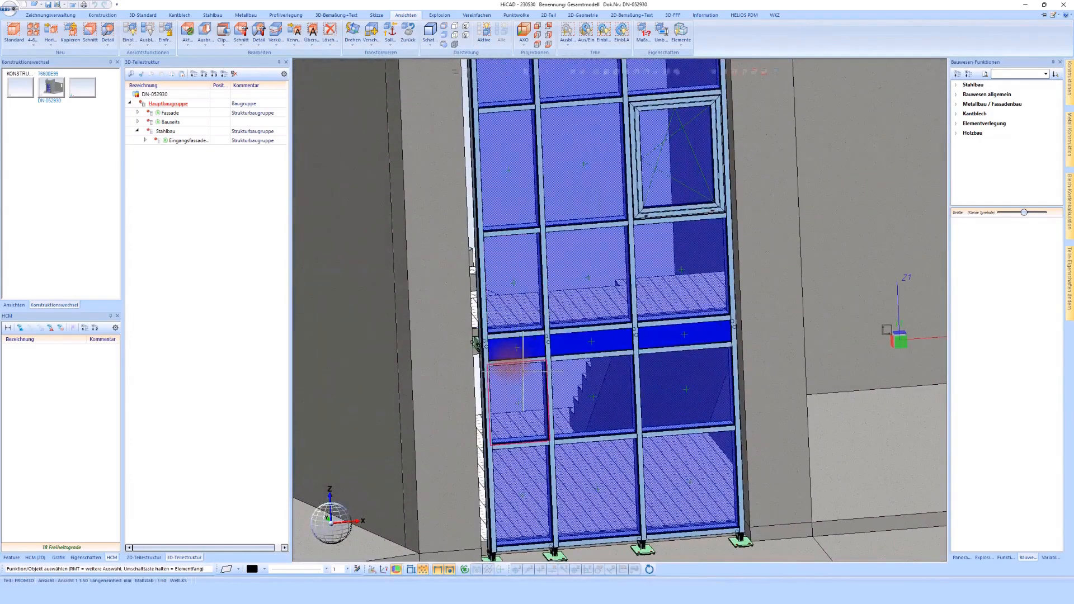
scroll(519, 318, "down", 1)
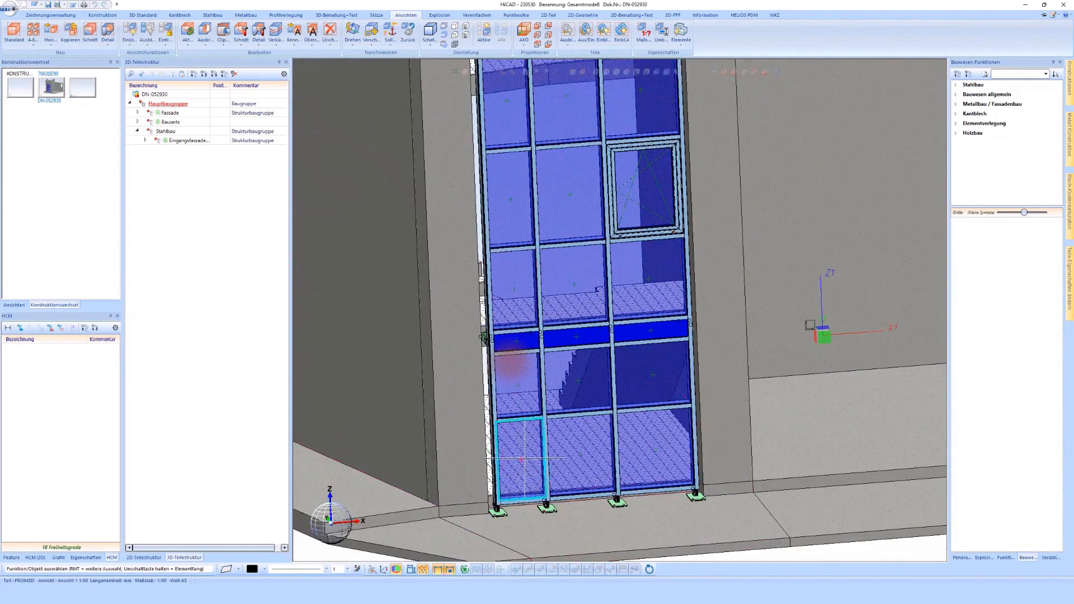
scroll(542, 434, "down", 1)
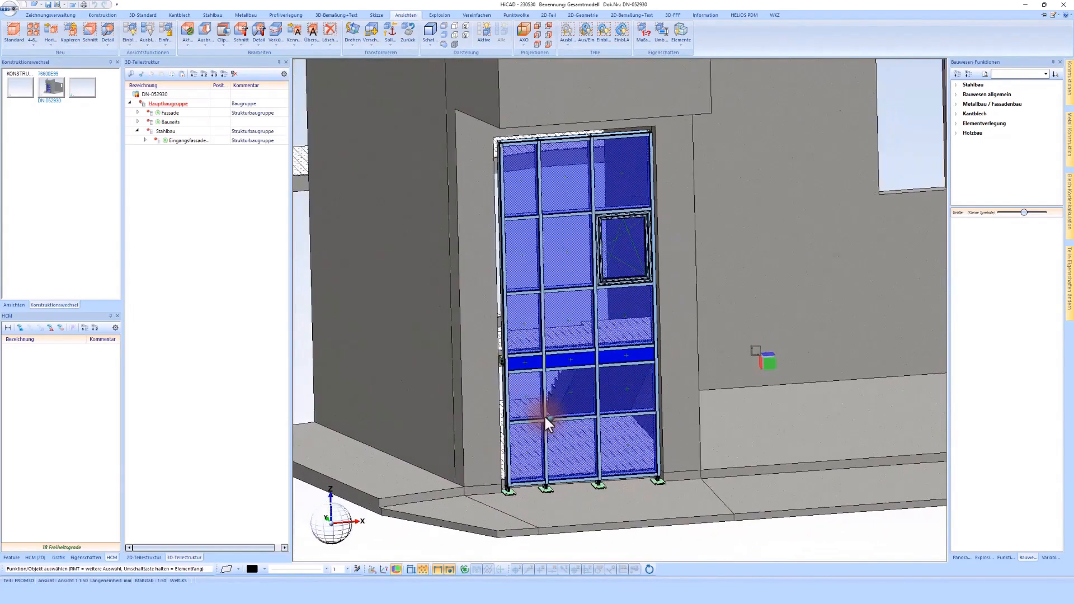
middle_click_drag(544, 414, 616, 492)
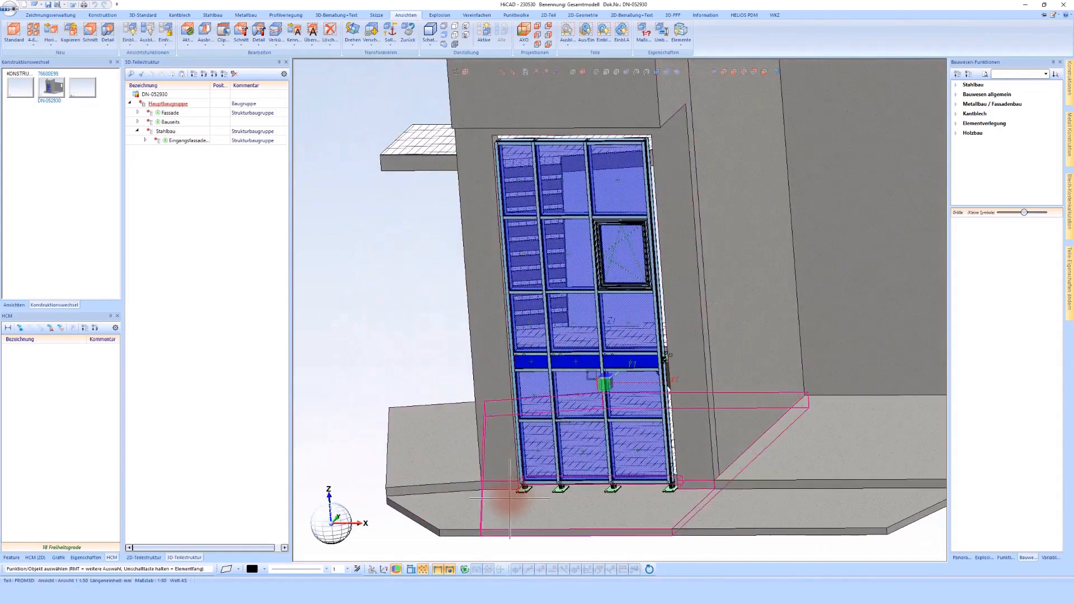
- Create a new sub-assembly under Hauptbaugruppe and enter Bleche as its Sachnummer
right_click(176, 104)
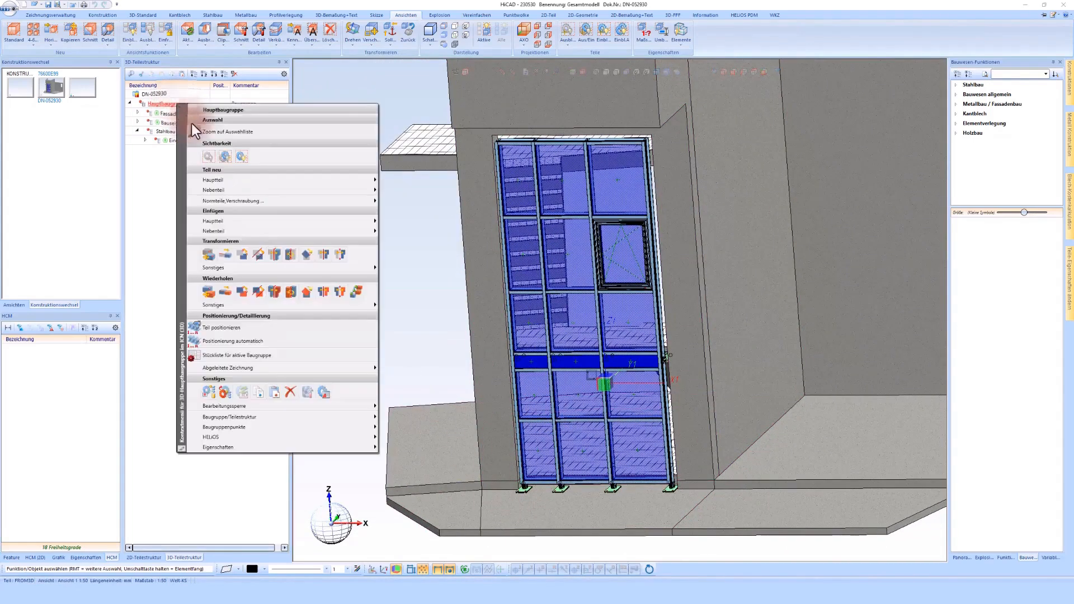
left_click(246, 193)
left_click(415, 215)
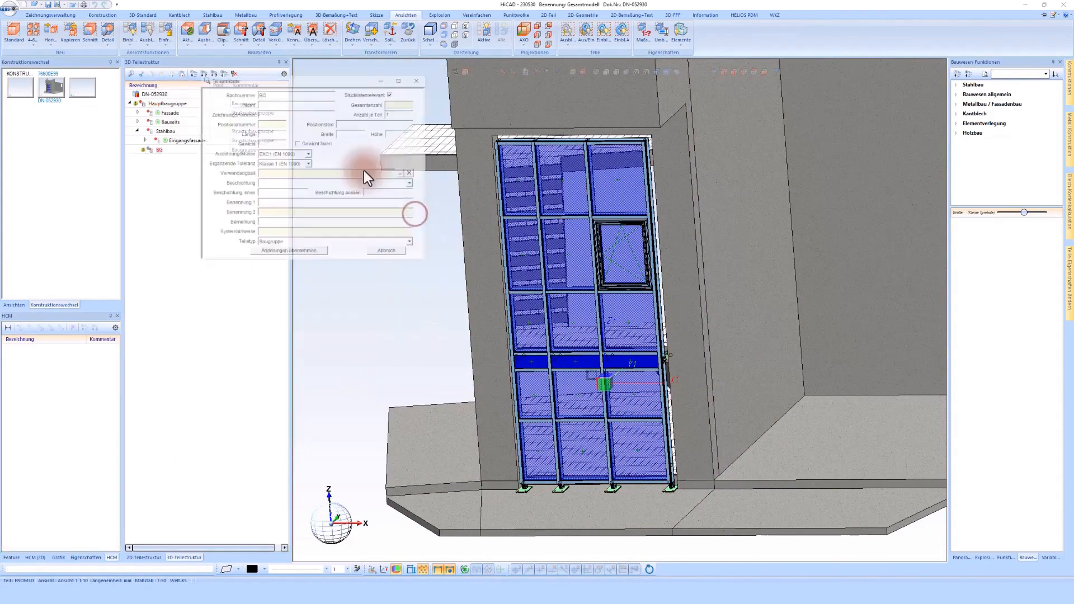
left_click(271, 89)
type("Bleche")
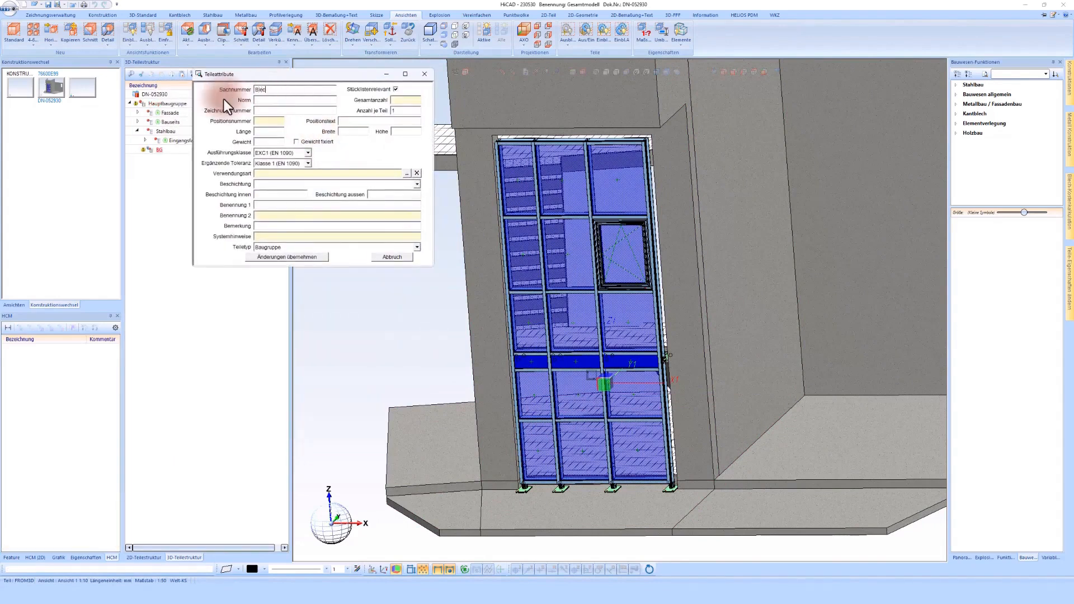
- Exclude the Bleche assembly from the parts list, set its part type to Strukturbaugruppe and apply the attributes
left_click(396, 89)
left_click(330, 248)
left_click(324, 309)
left_click(294, 247)
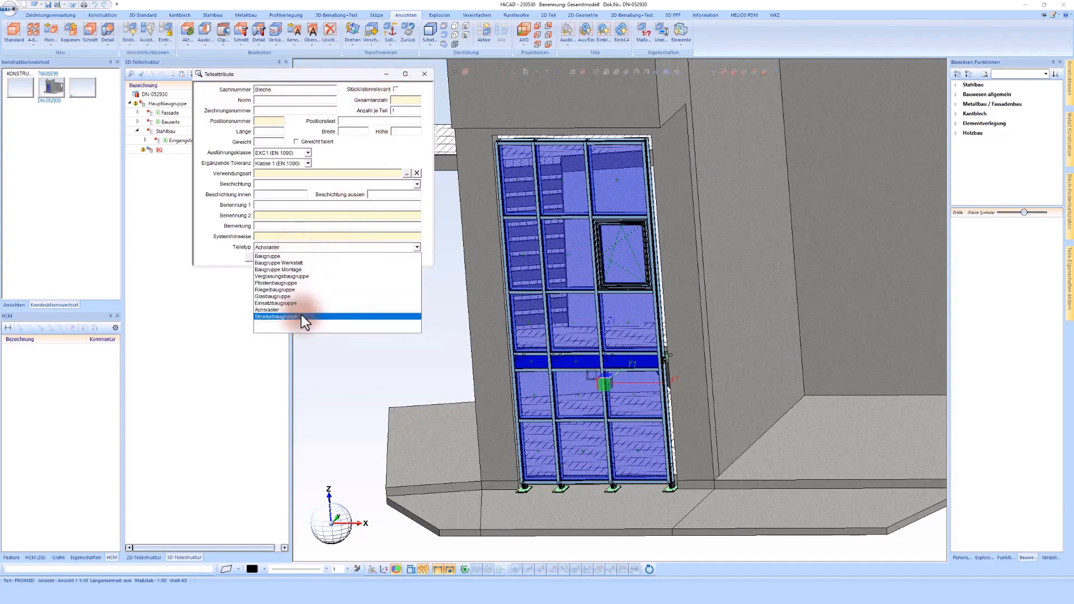
left_click(301, 317)
left_click(297, 260)
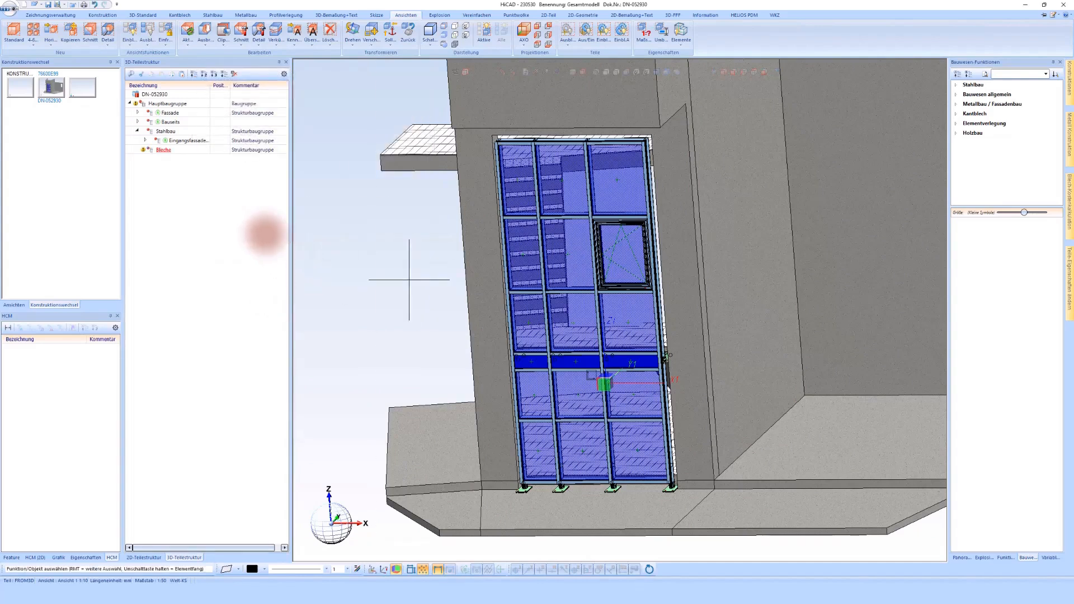
- Create a sub-assembly under Bleche and exclude it from the parts list
right_click(164, 150)
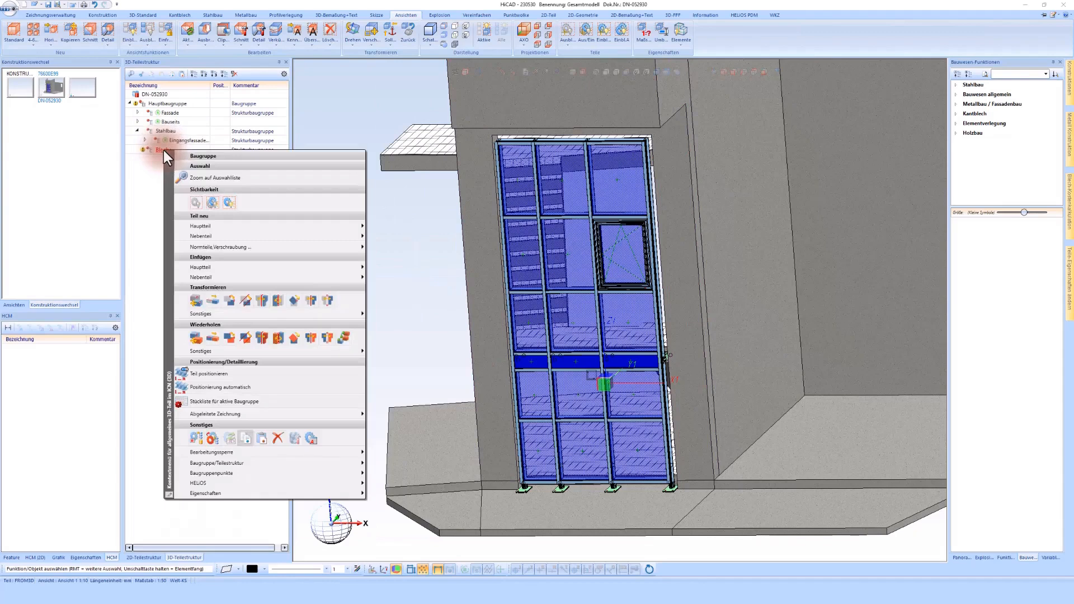
left_click(217, 234)
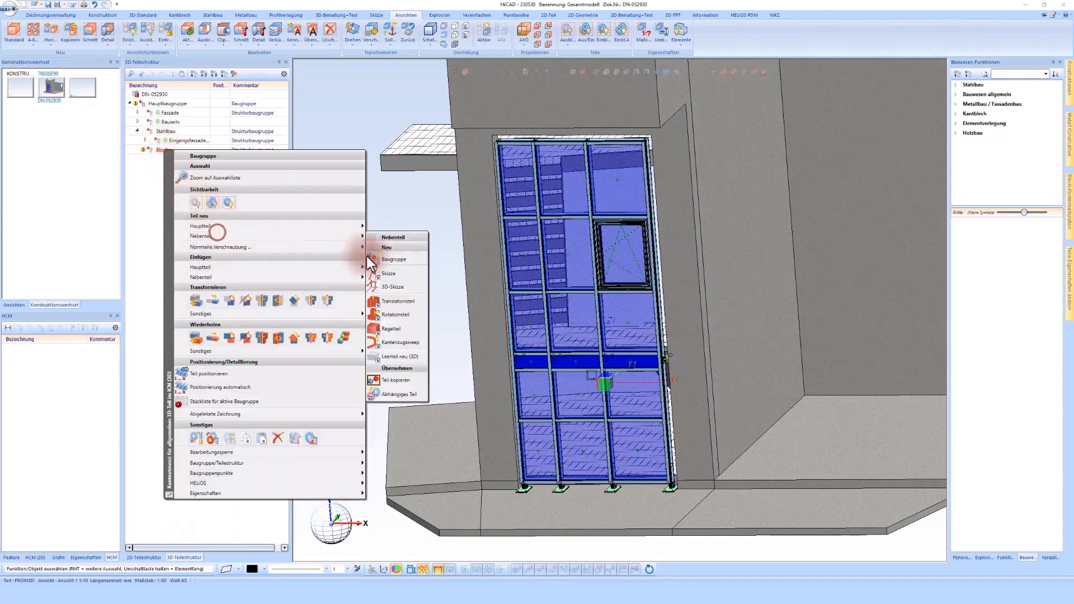
left_click(370, 260)
left_click(396, 88)
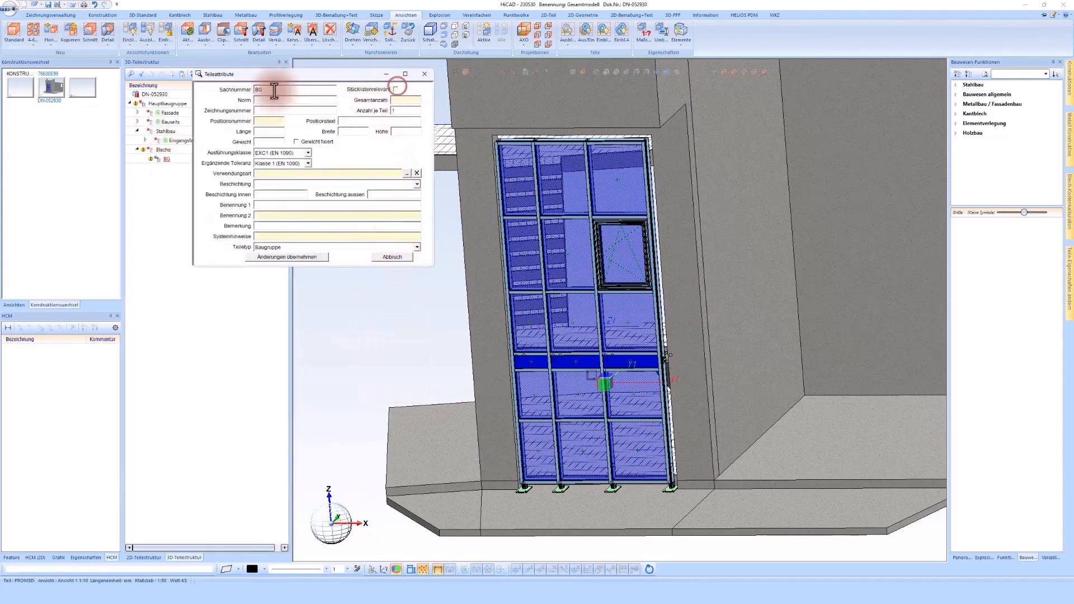
- Name the new sub-assembly Bleche Einfassade with part type Strukturbaugruppe and apply its attributes
left_click_drag(274, 90, 223, 98)
type("BN")
type("leche Einf")
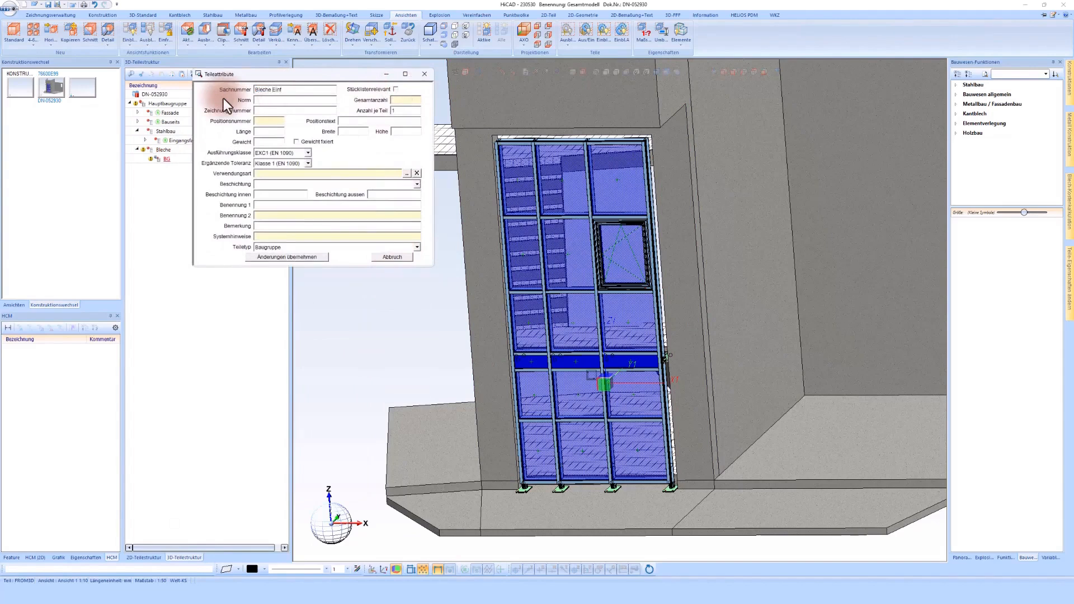
type("assade")
left_click(318, 247)
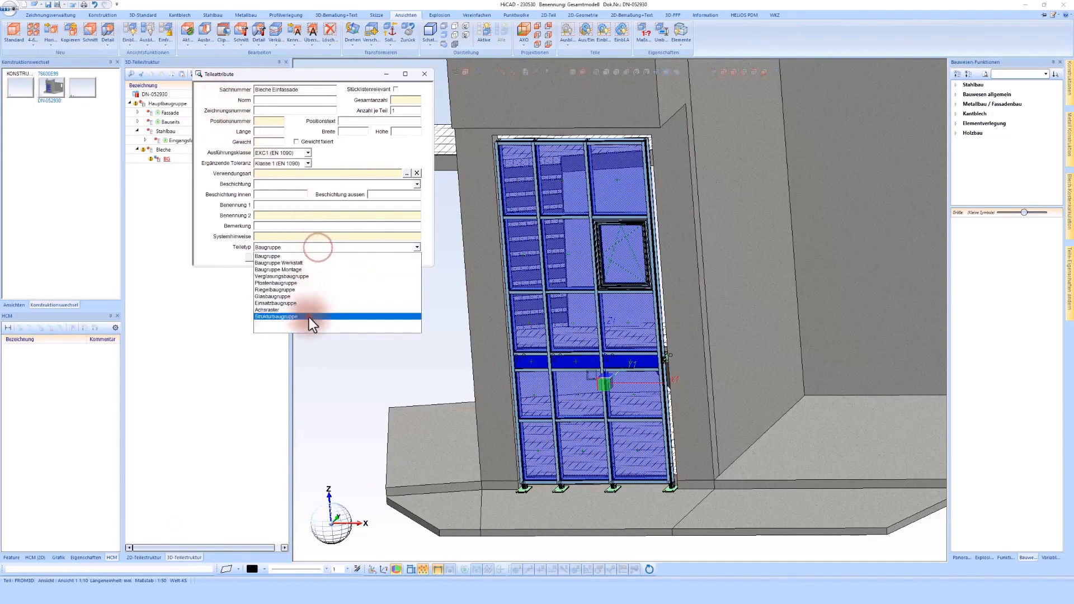
left_click(308, 317)
left_click(299, 257)
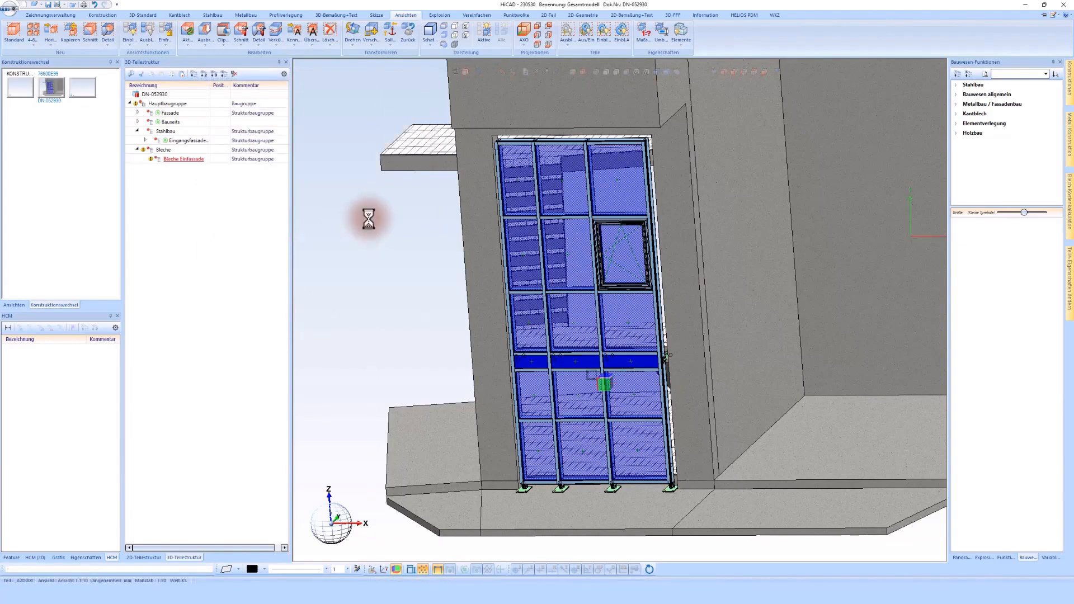
- Copy the Sachnummer text from the part attributes of Bleche Einfassade and close the attributes
scroll(369, 219, "down", 5)
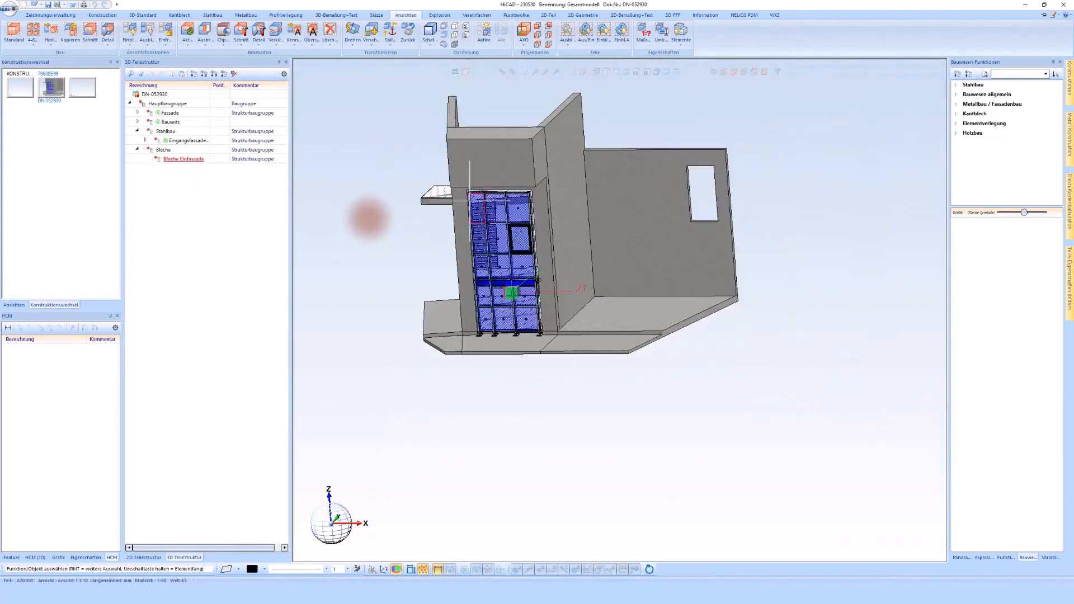
middle_click_drag(499, 200, 533, 235)
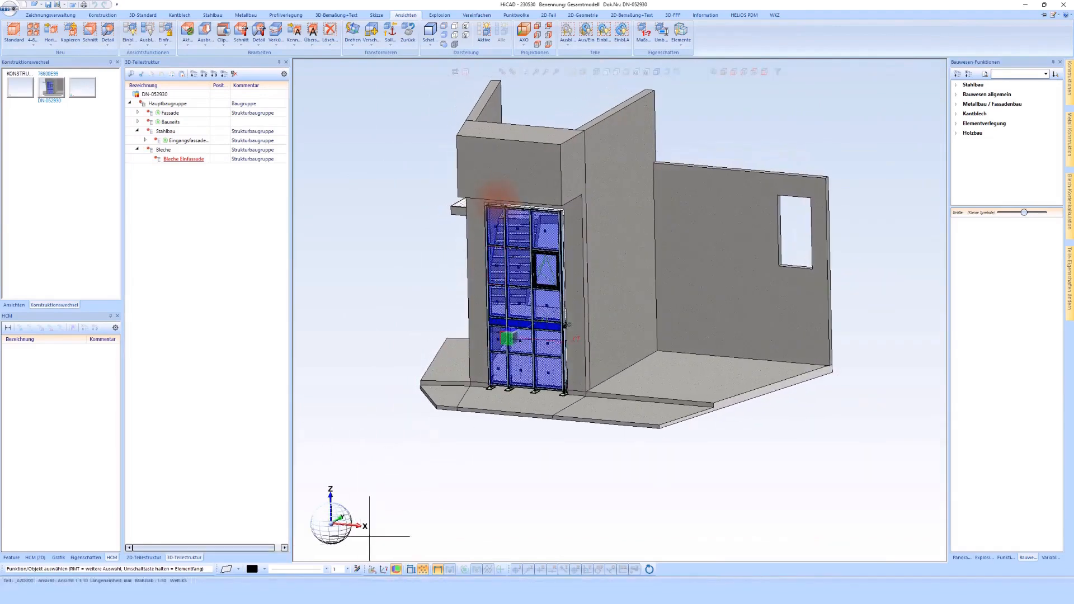
left_click(173, 160)
double_click(193, 161)
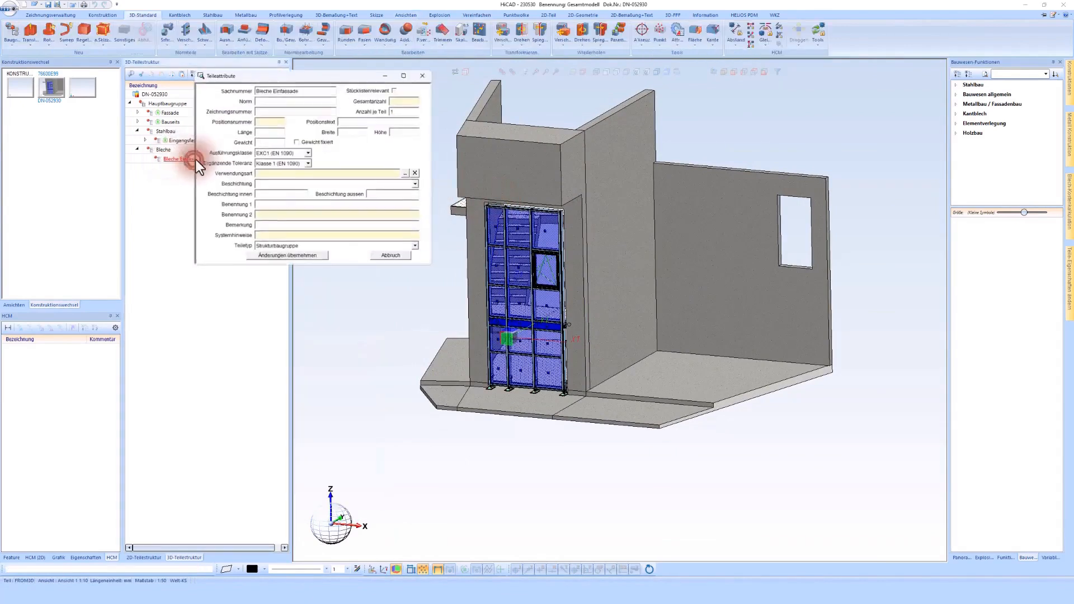
right_click(276, 90)
left_click(296, 122)
left_click(315, 258)
- Reference Bleche Einfassade externally with a single-part drawing, accepting a new article named Bleche Einfassade and the part document data
right_click(186, 159)
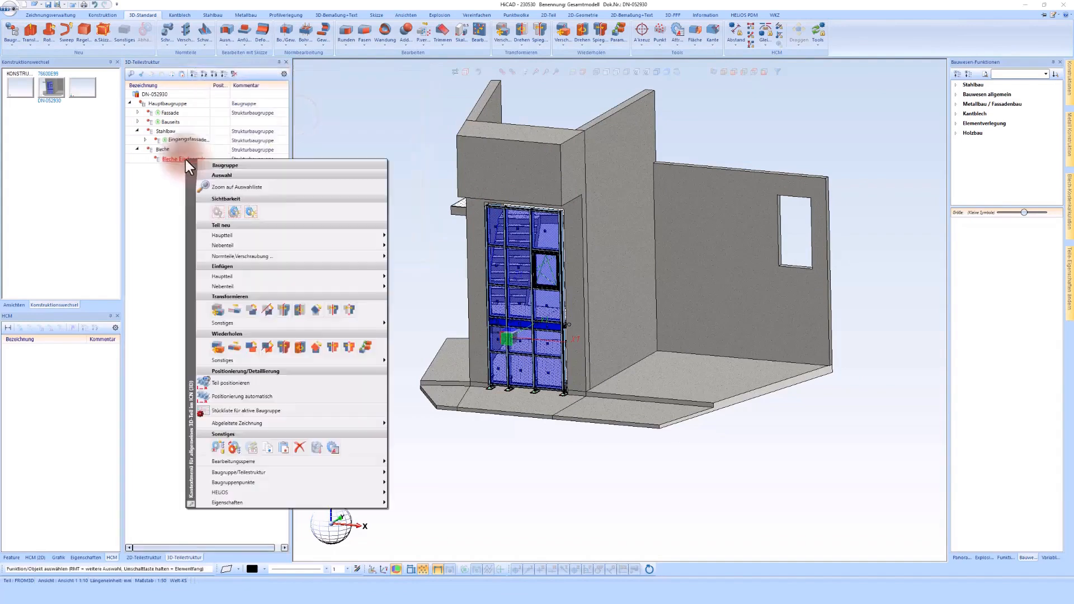
left_click(213, 449)
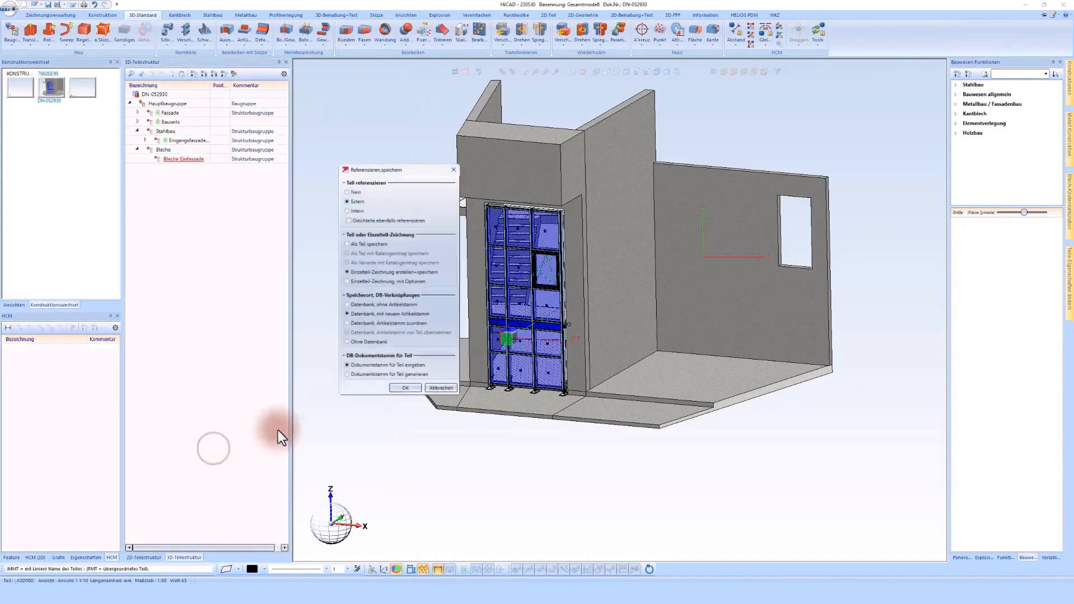
left_click(409, 391)
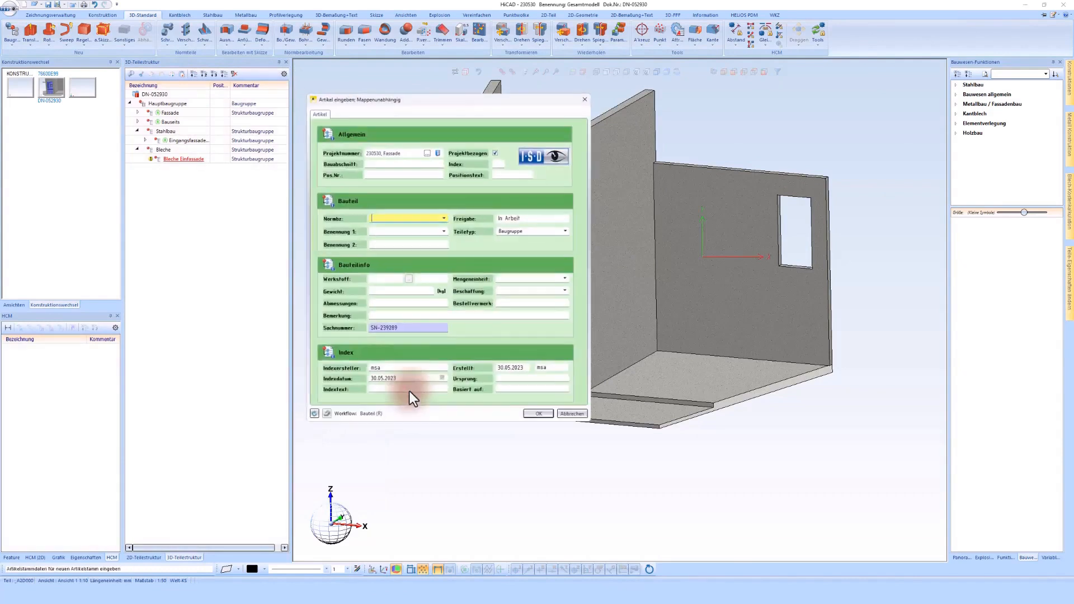
left_click(535, 415)
left_click(535, 308)
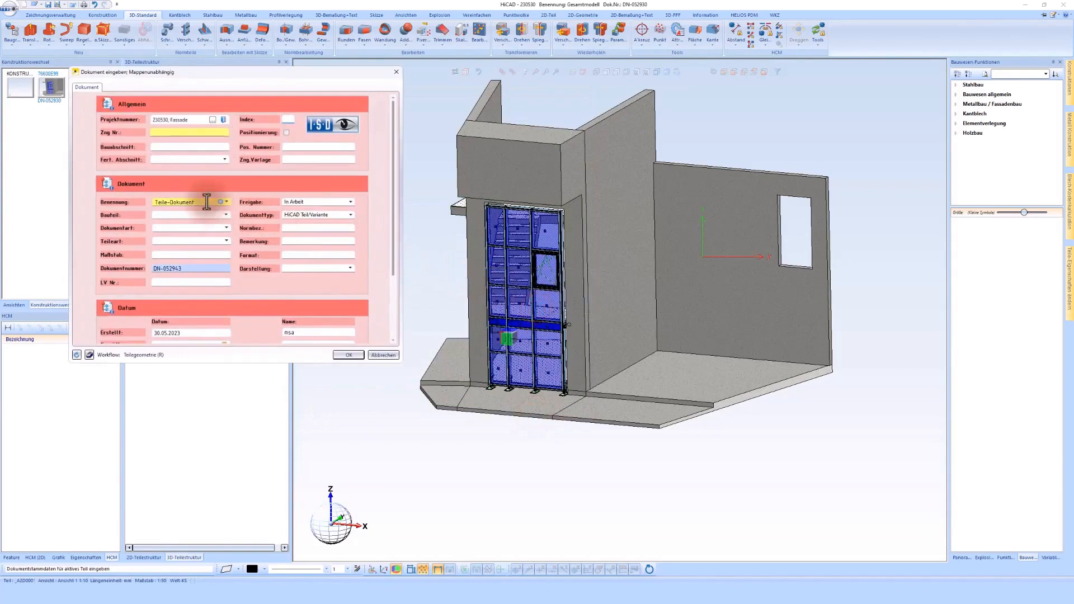
left_click(355, 354)
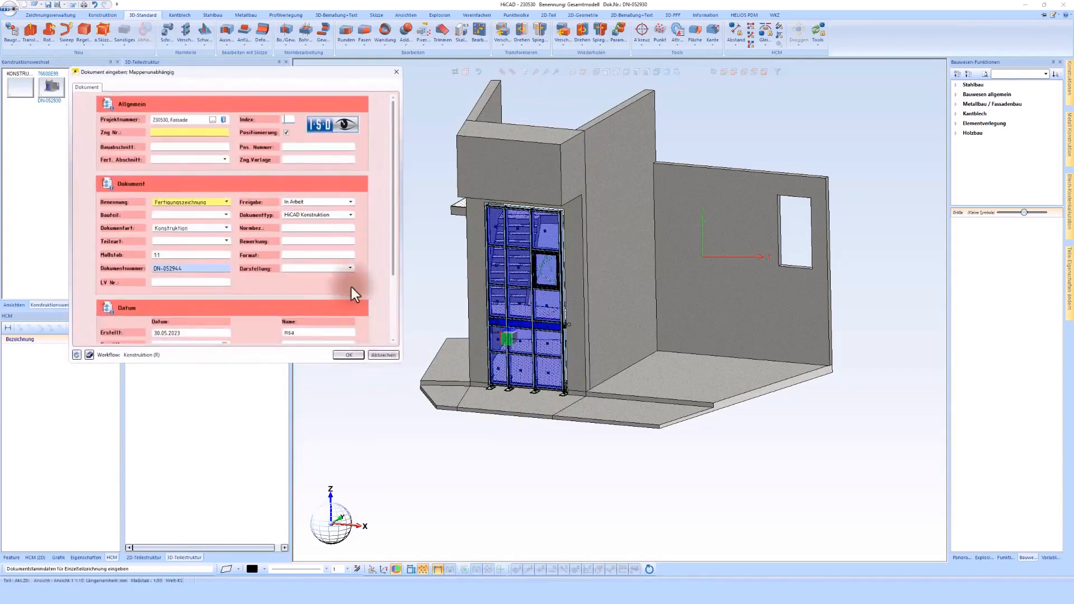
- Accept the single-part drawing's document data with Positionierung switched off and save the overall model
left_click(287, 133)
left_click(210, 202)
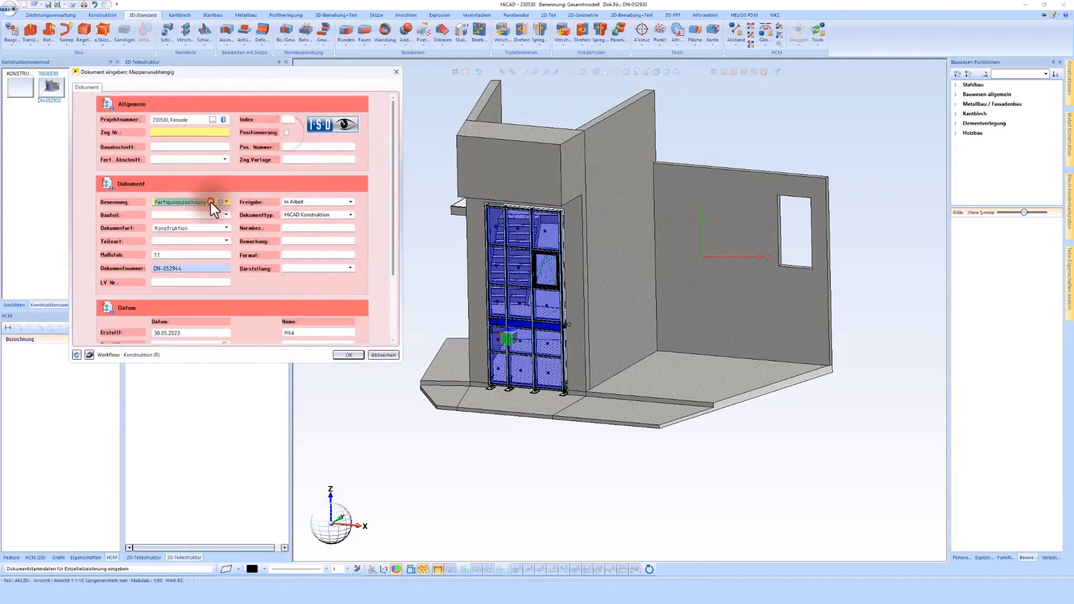
left_click(343, 357)
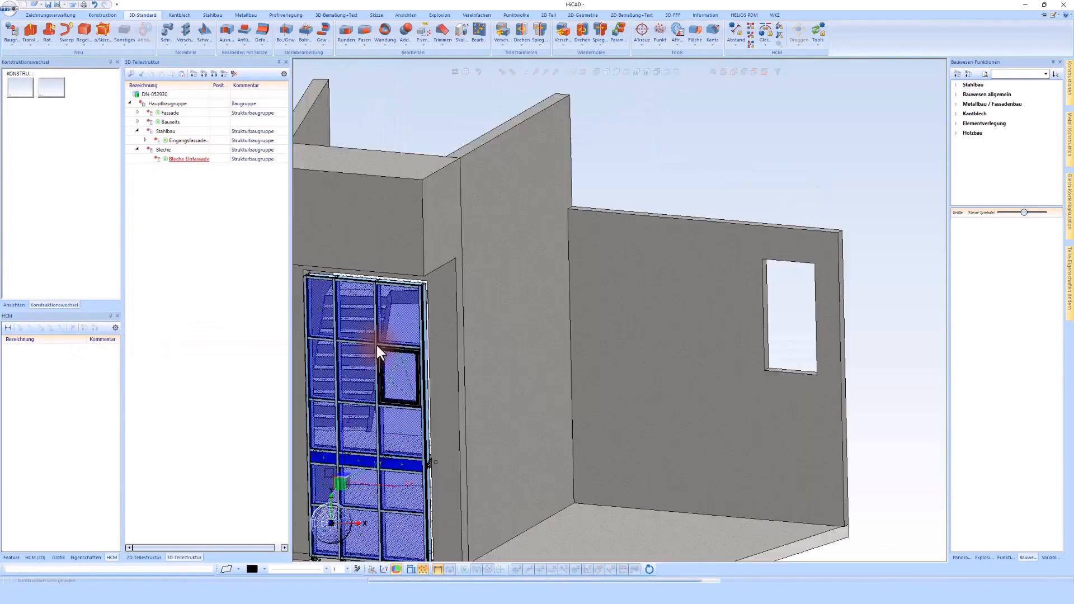
scroll(528, 273, "down", 2)
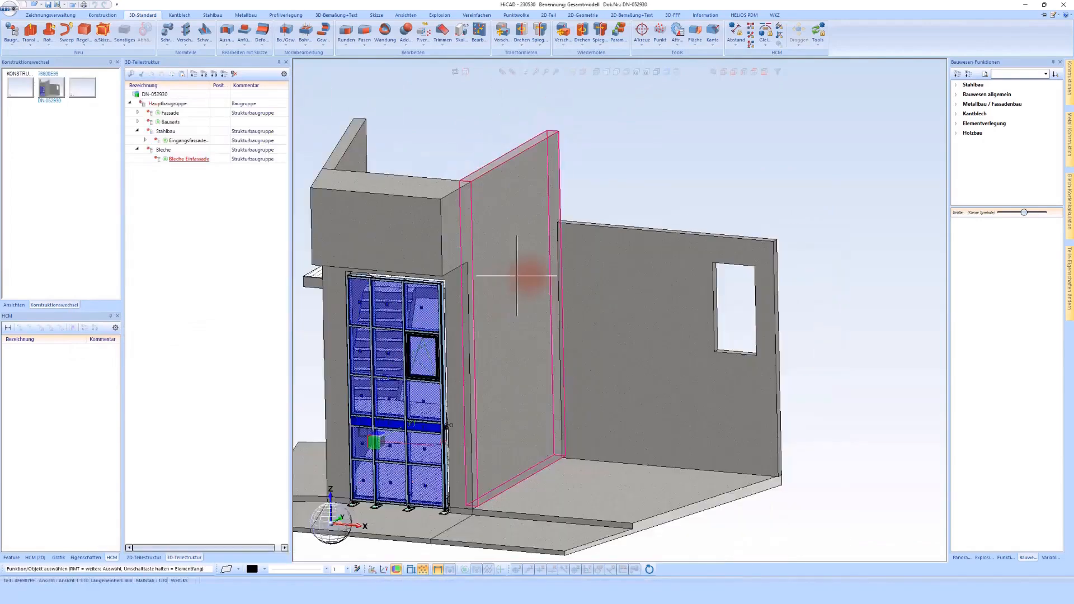
key("ctrl+s")
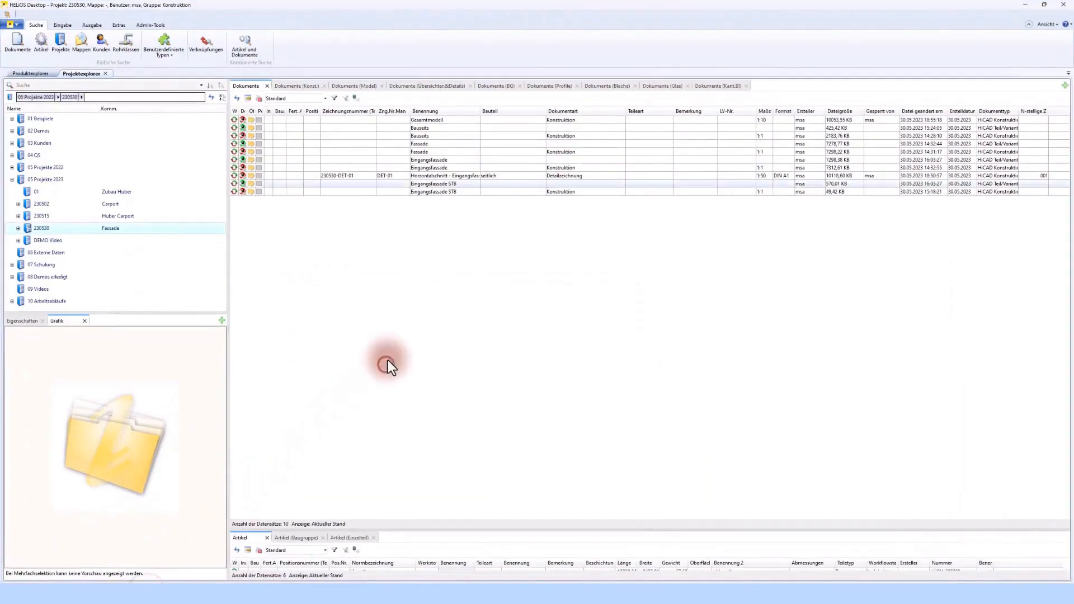
- Open detail drawing 230530-DET-01 for editing from the construction documents of project 230530 in HELIOS Desktop
left_click(293, 87)
left_click(404, 153)
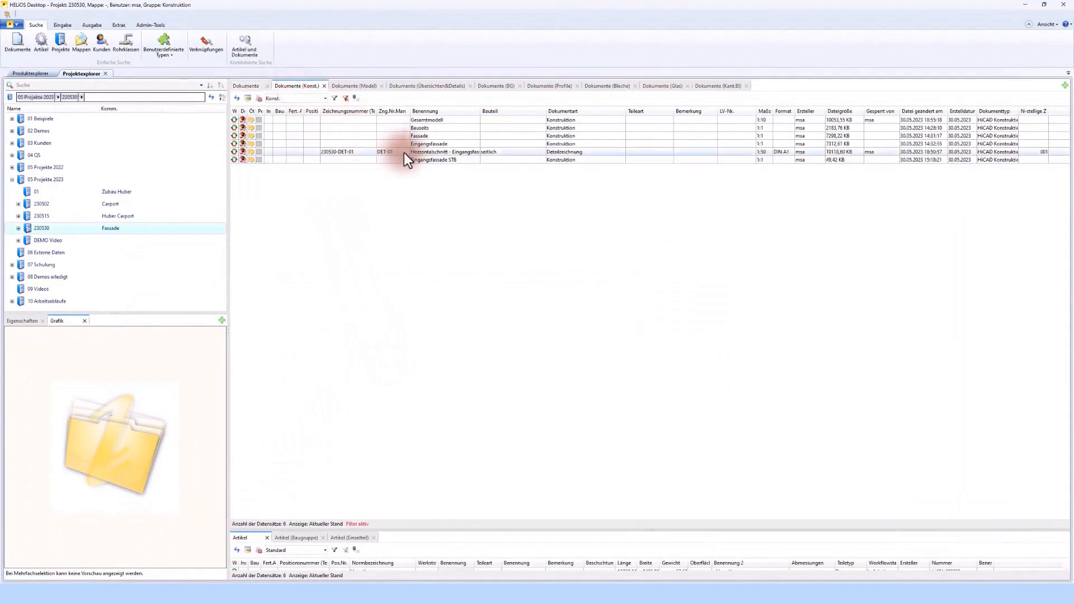
left_click(253, 152)
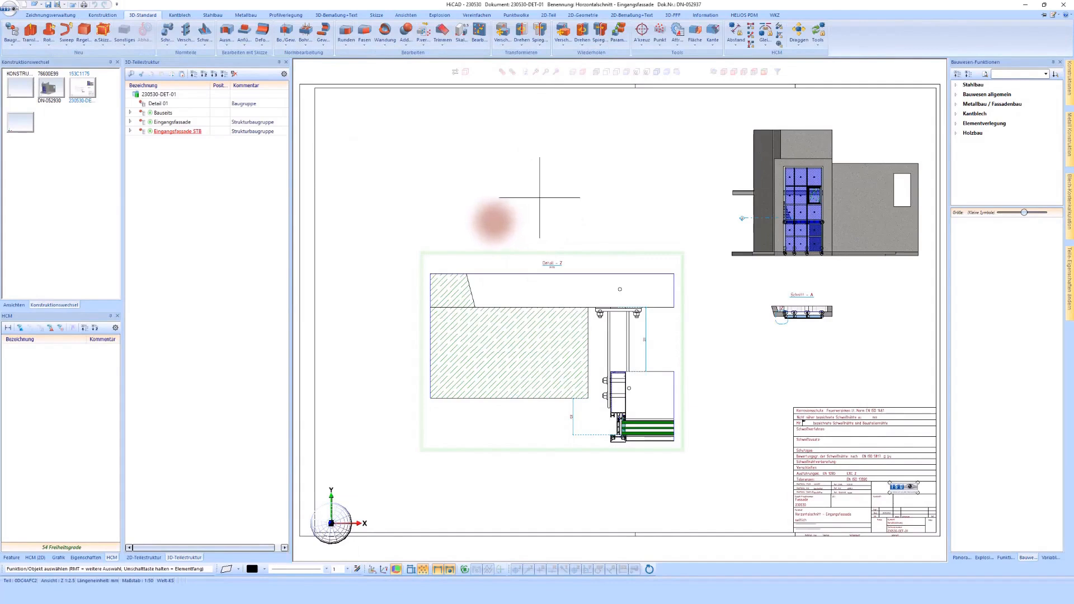
- Insert the Bleche Einfassade part from the project database into the detail drawing and move it out of Detail 01 to the drawing's upper structure level
right_click(440, 161)
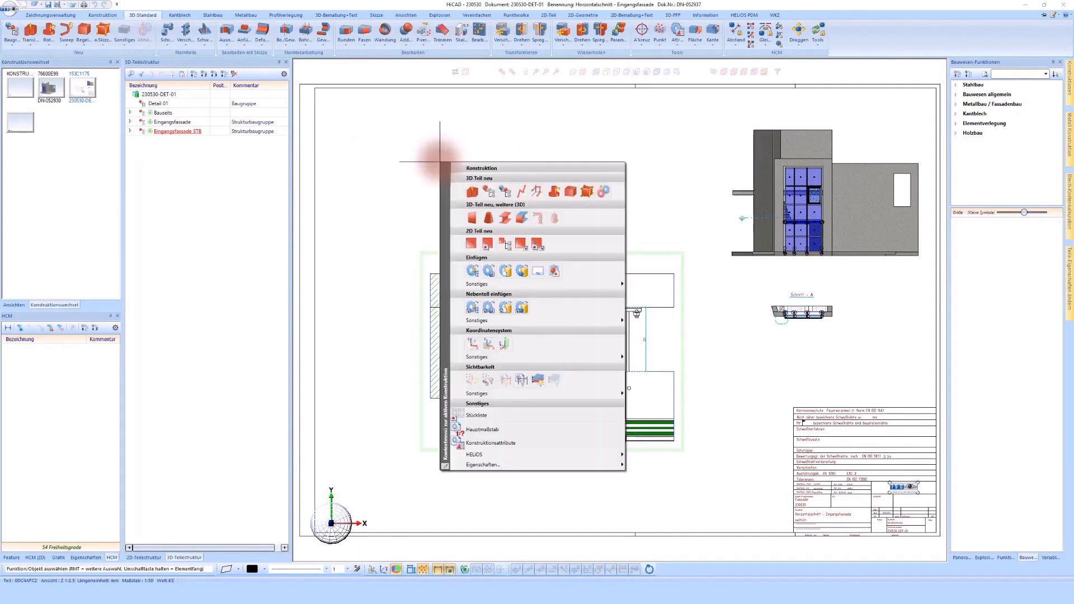
left_click(520, 272)
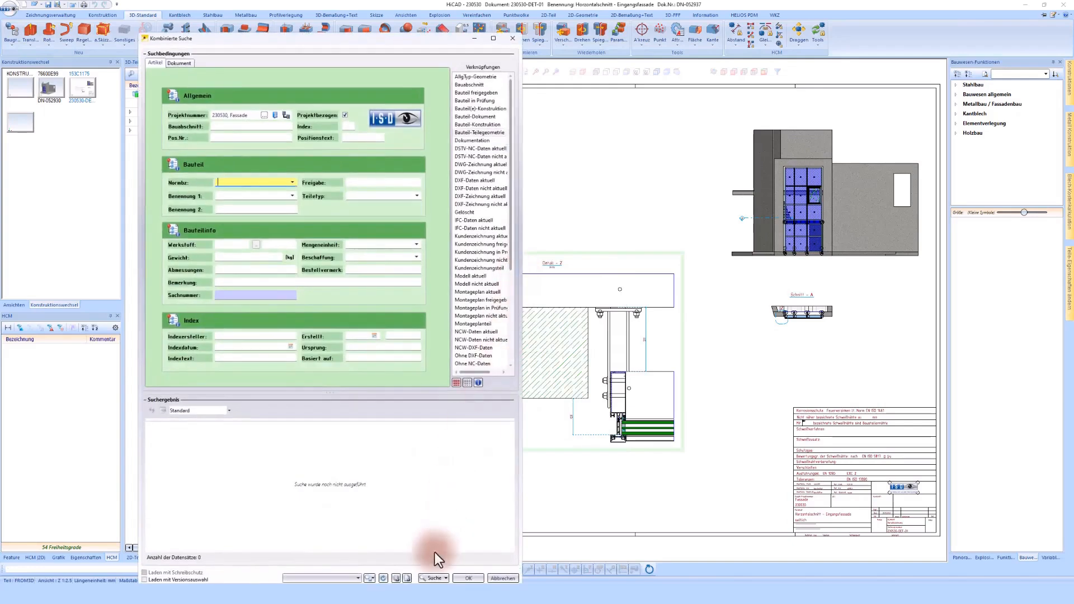
left_click(426, 577)
left_click(259, 464)
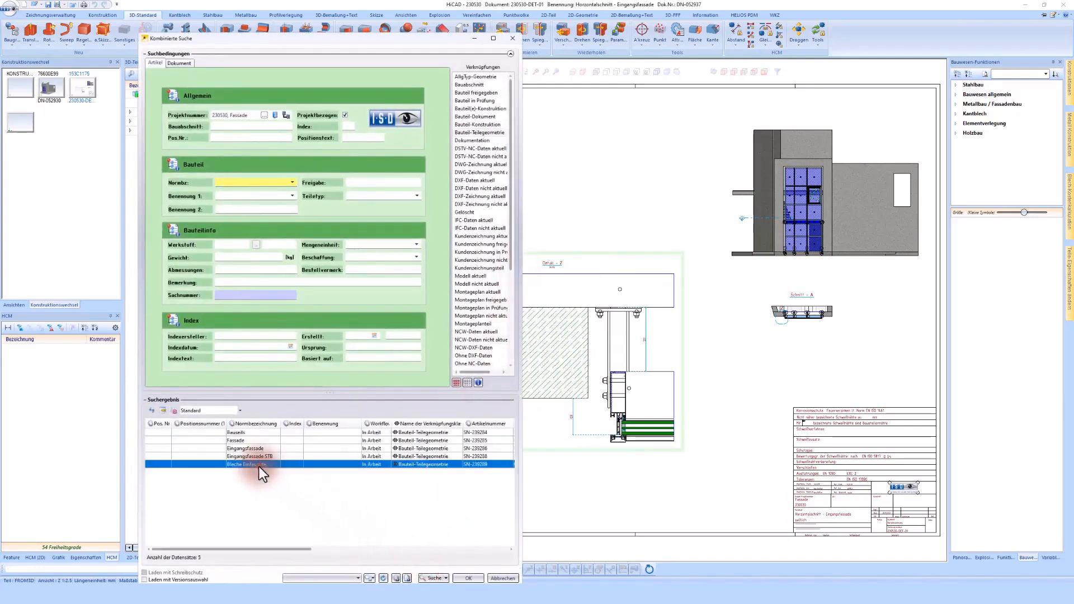
double_click(254, 465)
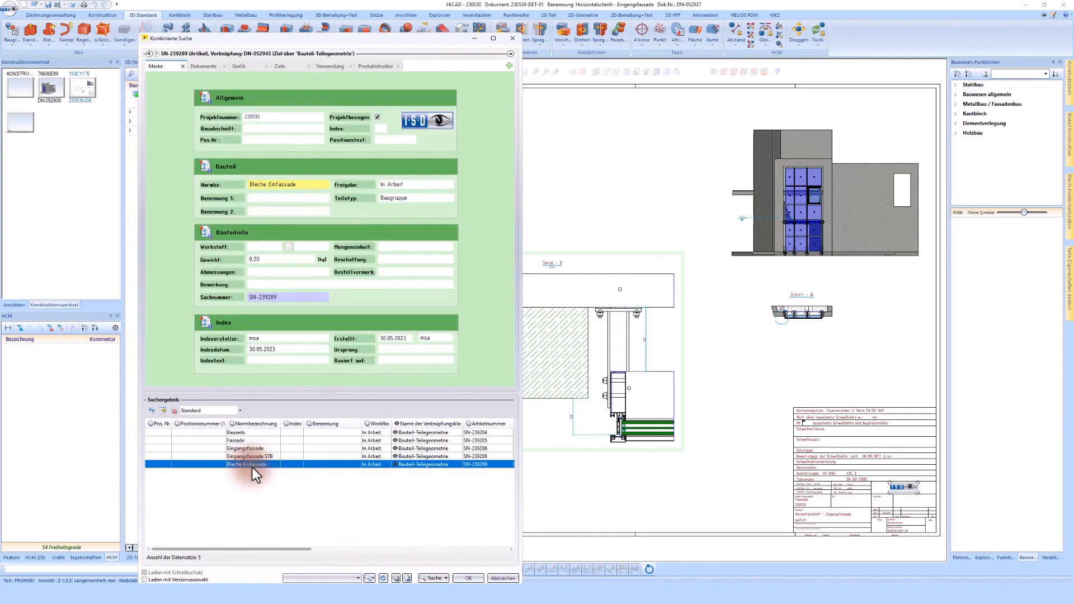
left_click(463, 577)
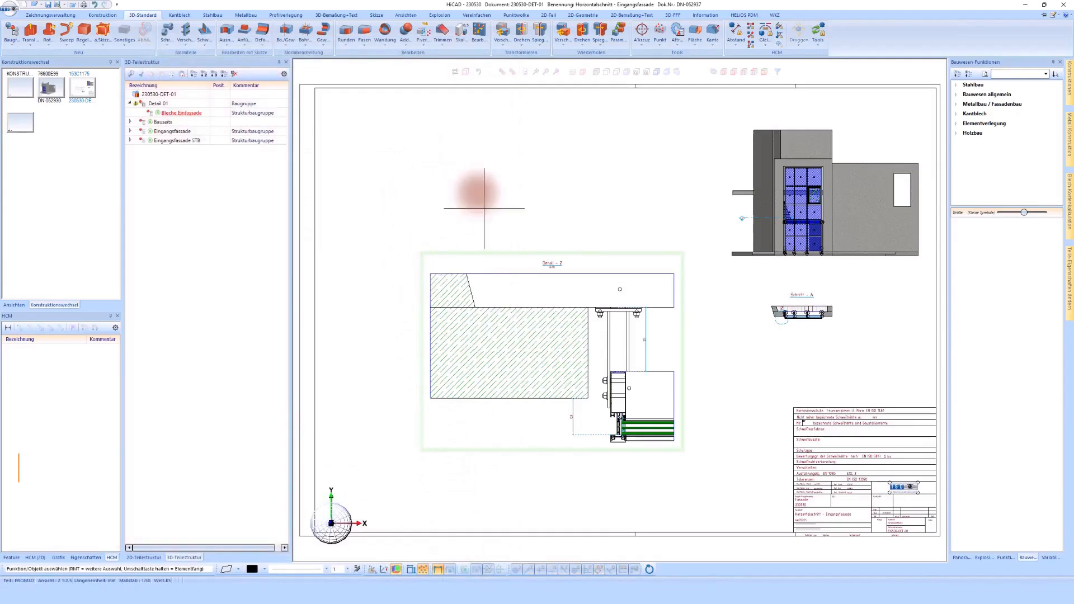
left_click_drag(174, 113, 156, 97)
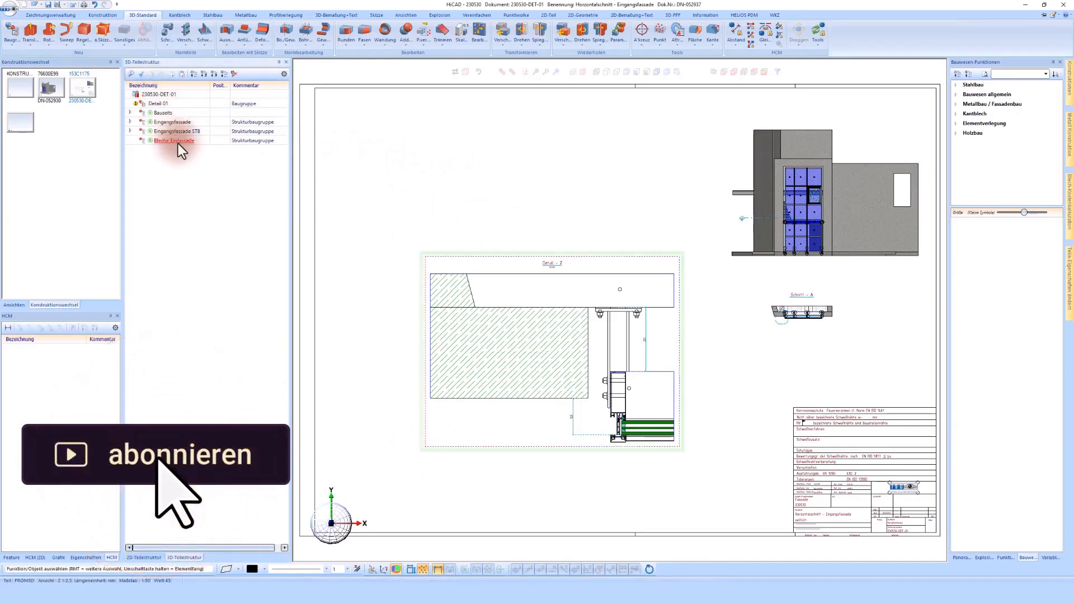
- Rename the inserted Bleche Einfassade part to Bleche Eingangsfassade in its part attributes and apply the change
double_click(177, 143)
left_click(280, 89)
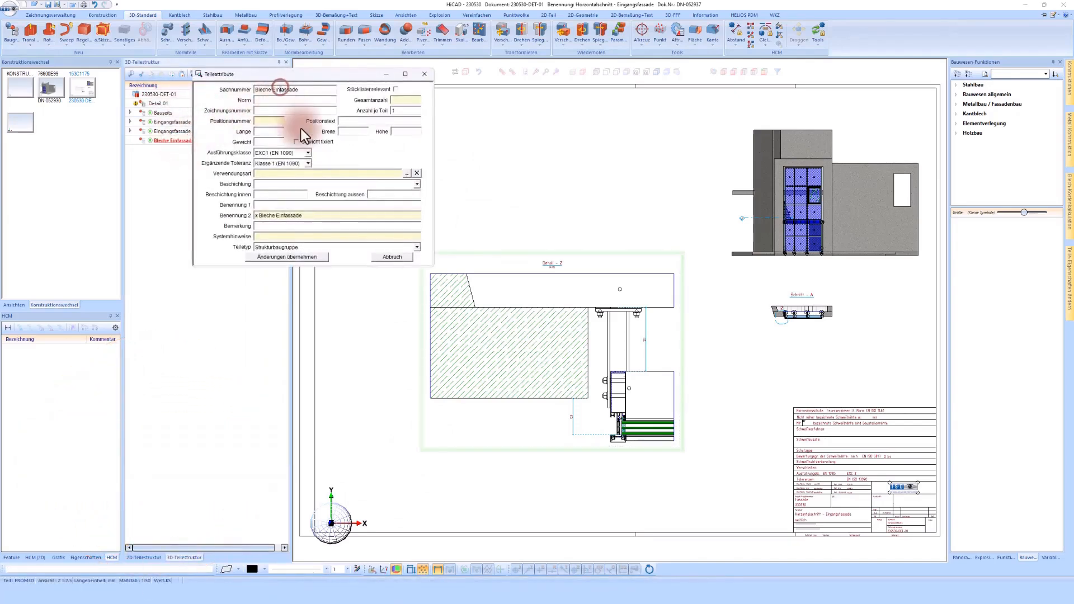
type("gangs")
left_click(300, 257)
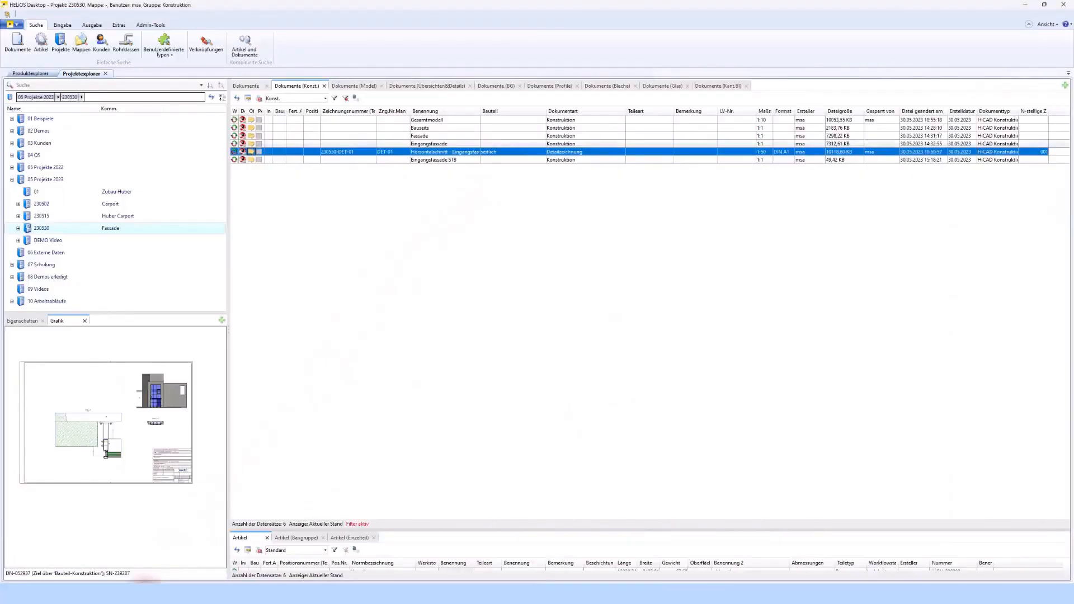
- Switch to HELIOS Desktop and correct the Bleche Einfassade document's Benennung to Bleche Eingangsfassade
left_click(170, 462)
left_click(237, 99)
left_click(430, 168)
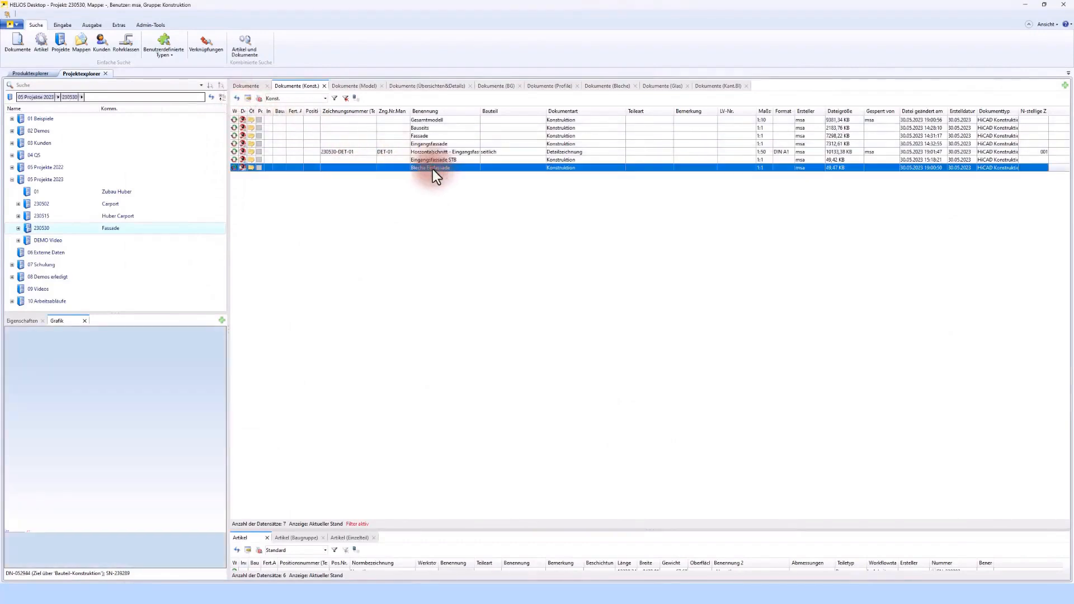
left_click(432, 169)
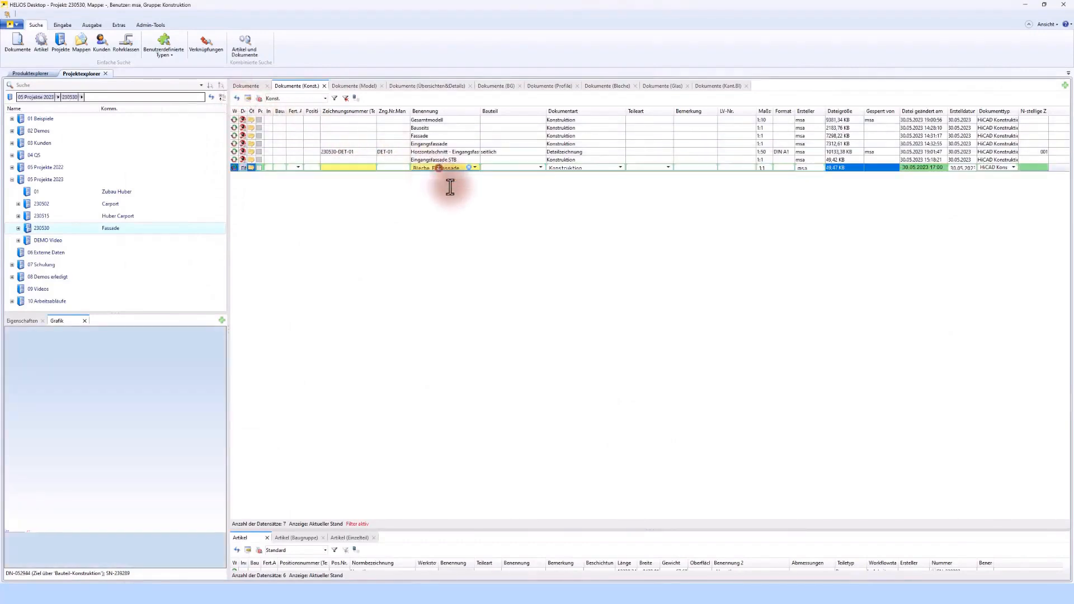
type("gangsf")
left_click(405, 214)
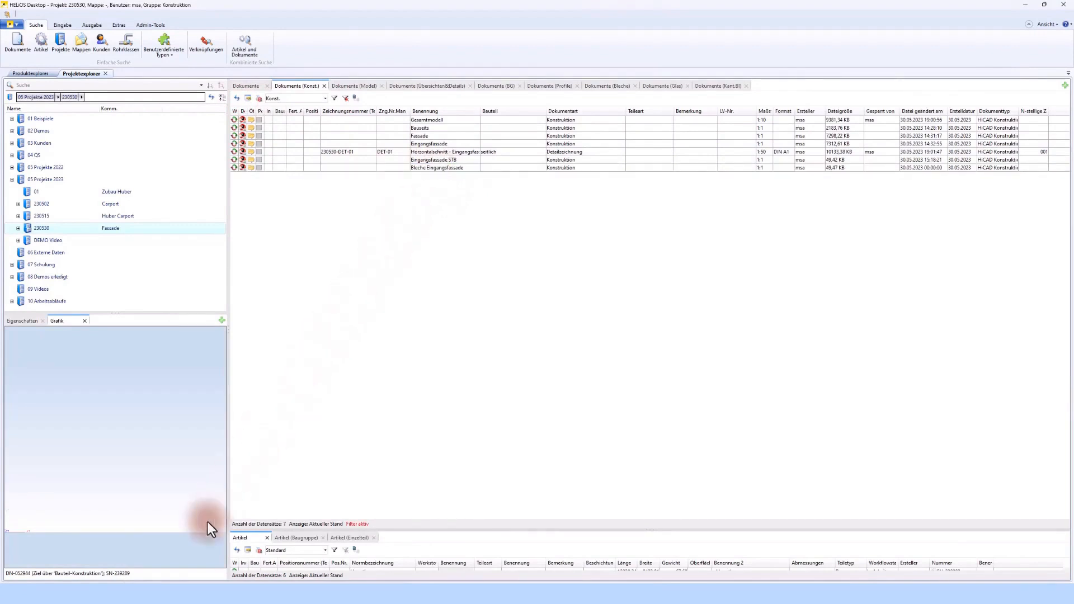
- Switch back to the detail drawing in HiCAD and activate the Detail 01 assembly in the part structure
left_click(161, 592)
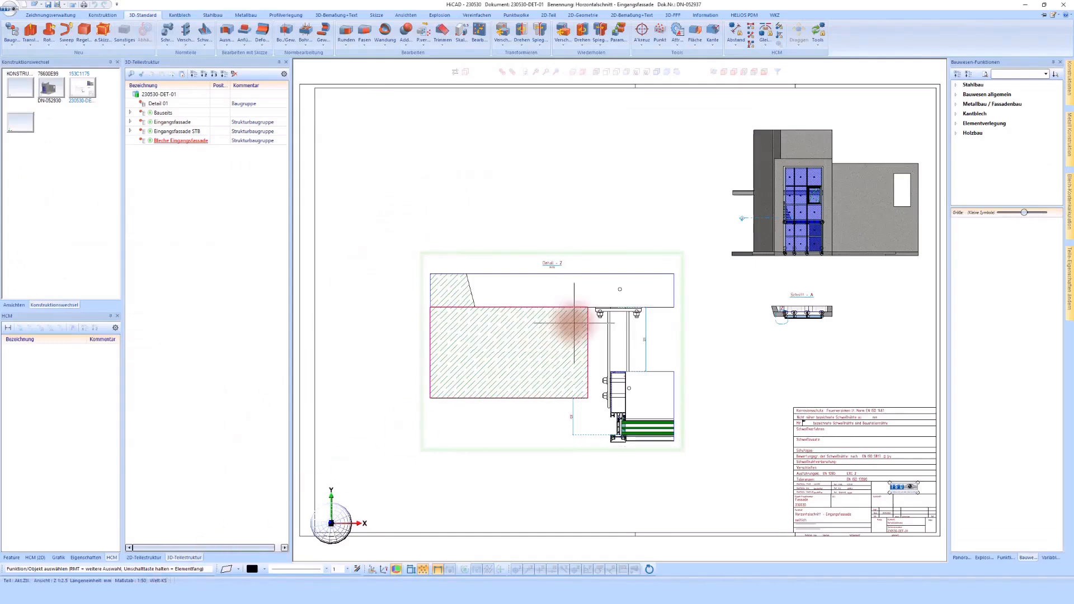
left_click(154, 103)
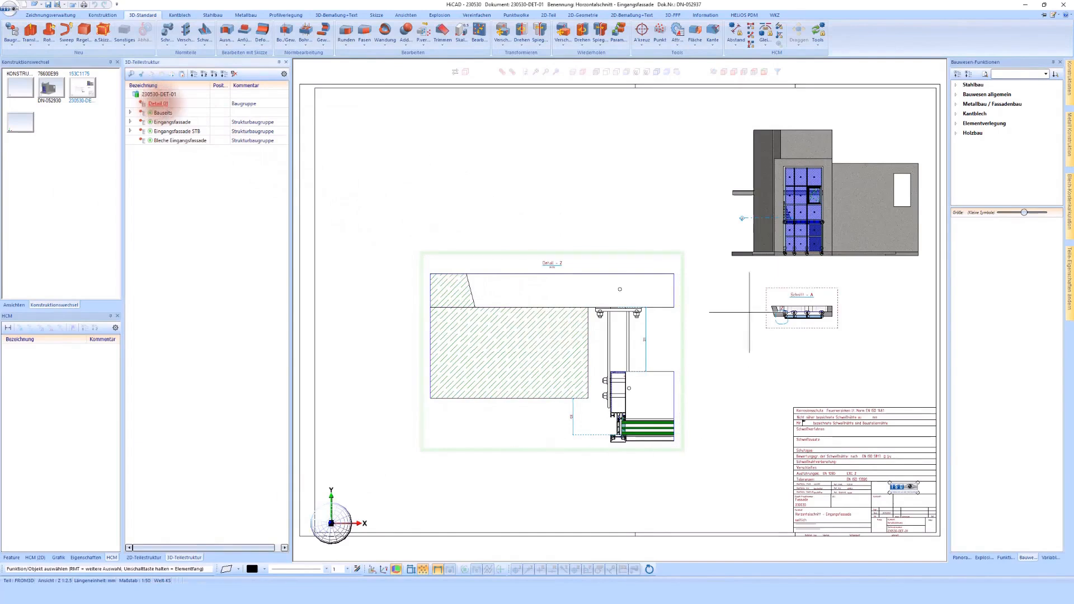
left_click(660, 278)
left_click(816, 332)
- Change the detail view designation in Schnitt A from Z to DET-01 and apply it
scroll(839, 341, "up", 3)
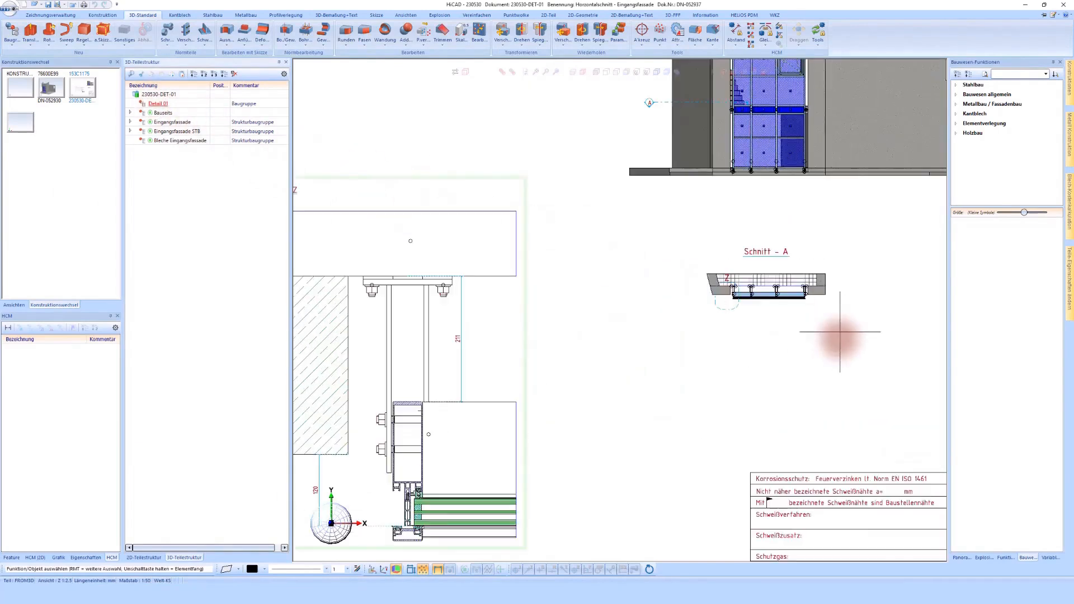
left_click(754, 251)
scroll(756, 255, "down", 1)
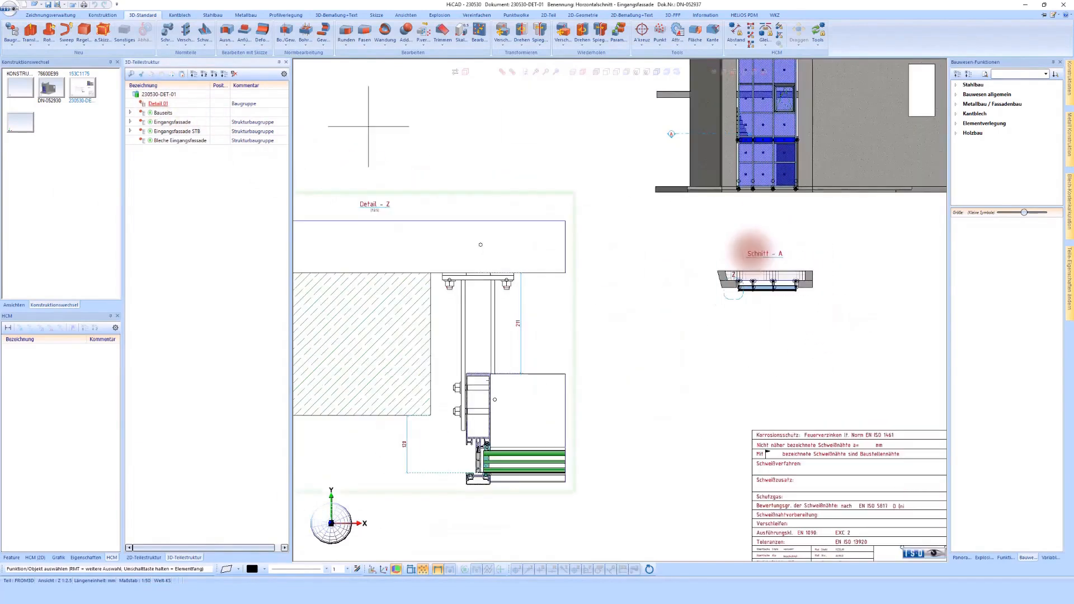
scroll(724, 261, "up", 3)
left_click(739, 288)
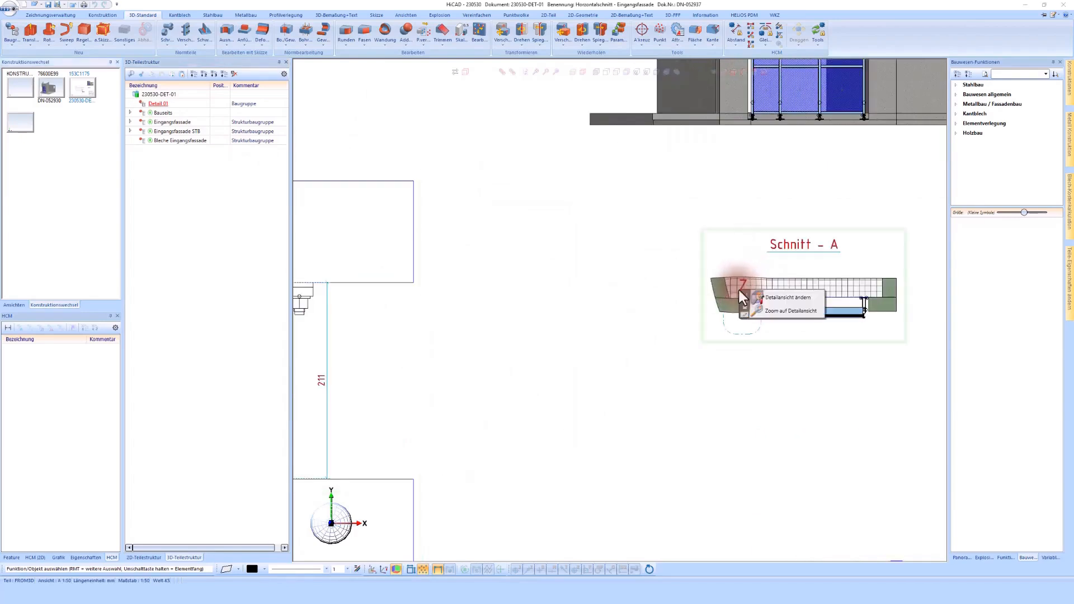
left_click(781, 300)
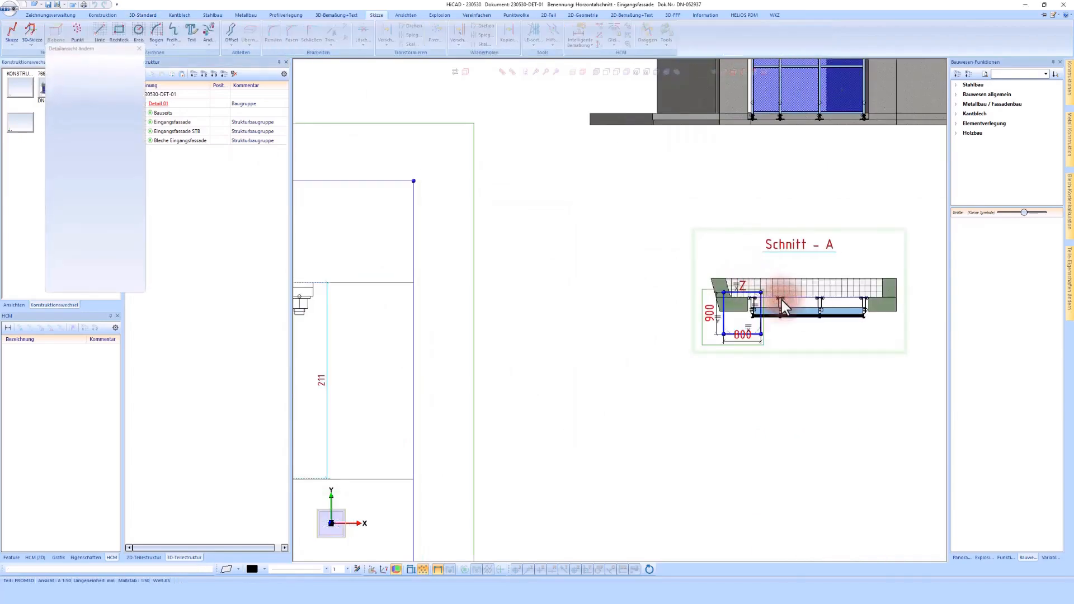
left_click(130, 165)
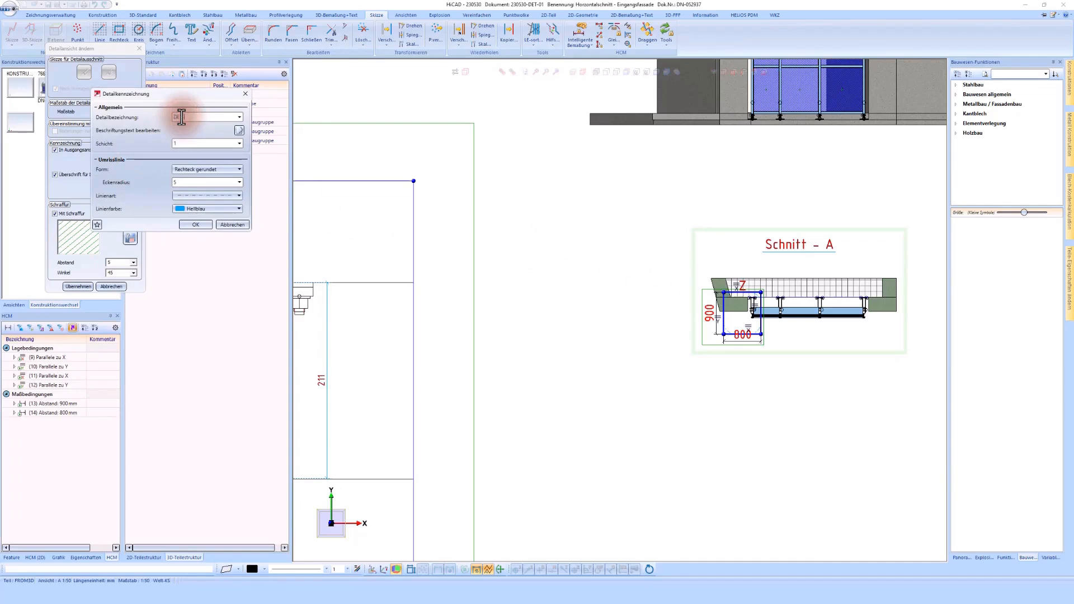
left_click(194, 225)
left_click(77, 285)
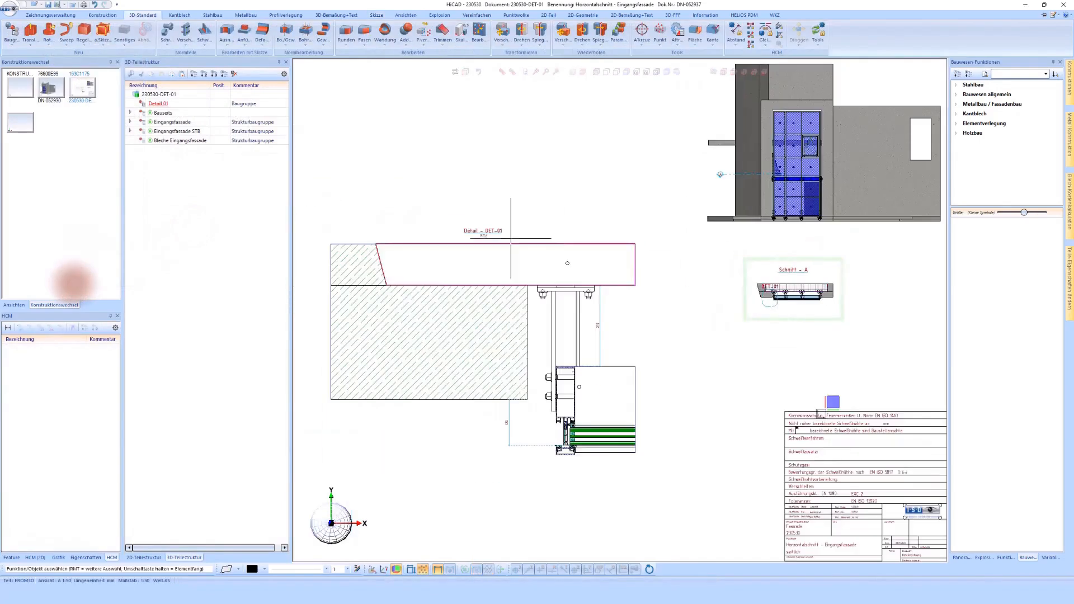
scroll(482, 229, "up", 2)
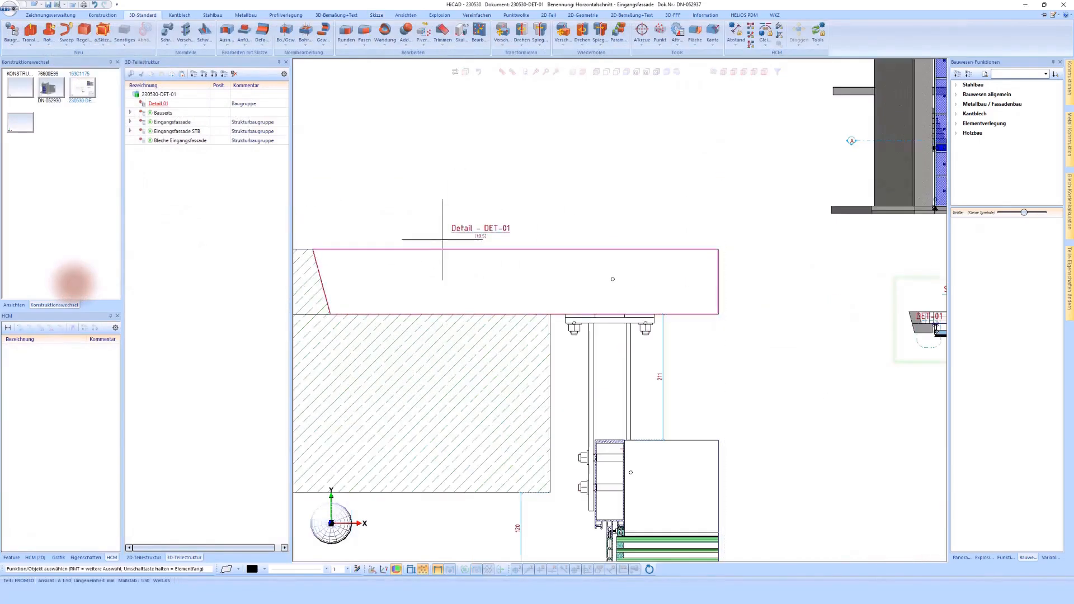
scroll(464, 249, "down", 1)
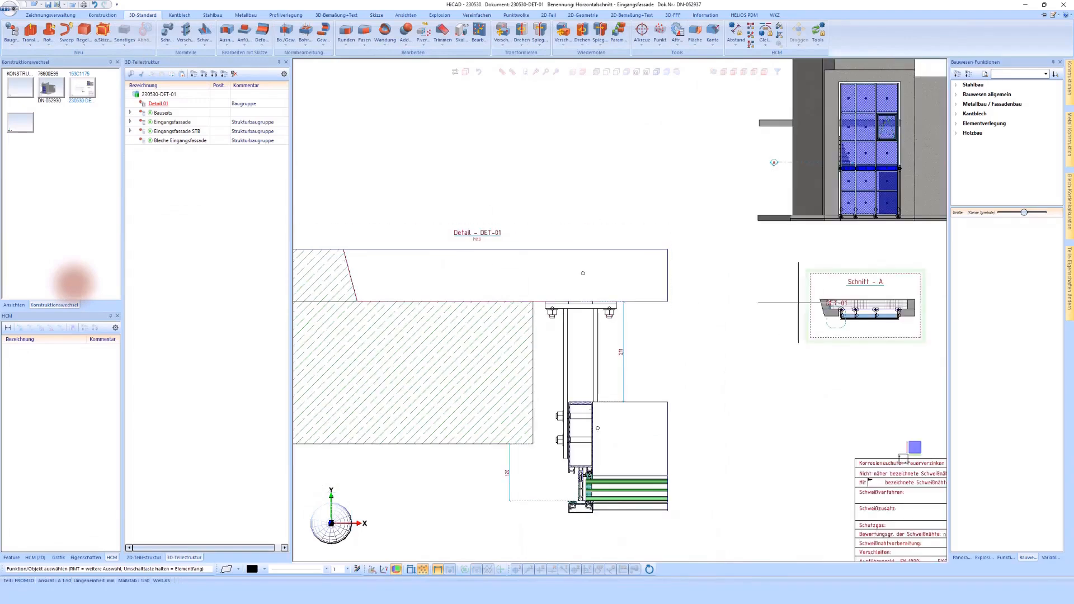
- Shorten the detail view's designation in Schnitt A to 01 and apply the change
right_click(838, 306)
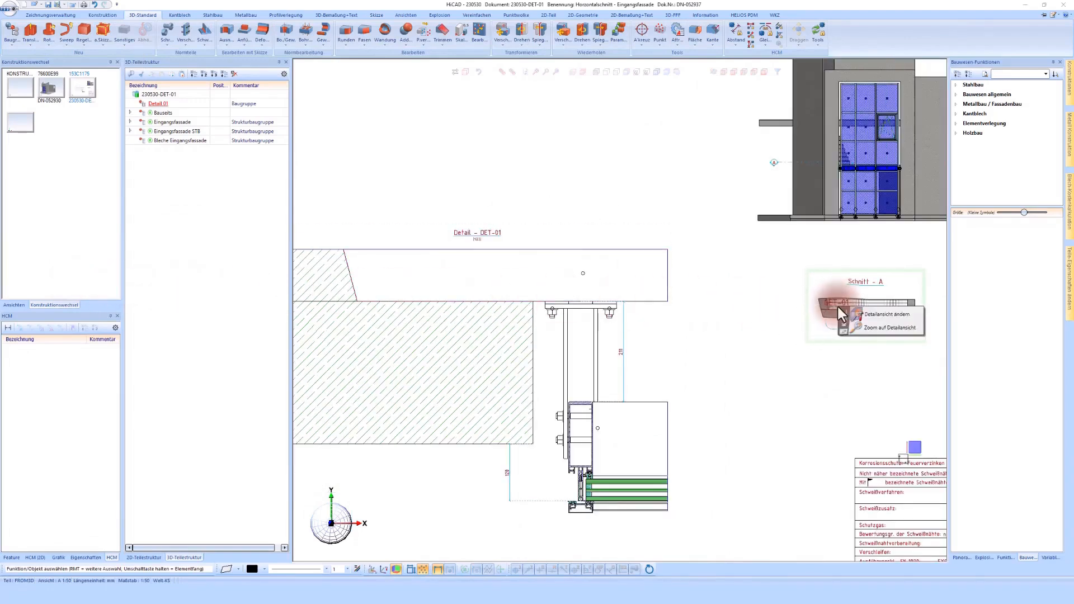
left_click(883, 315)
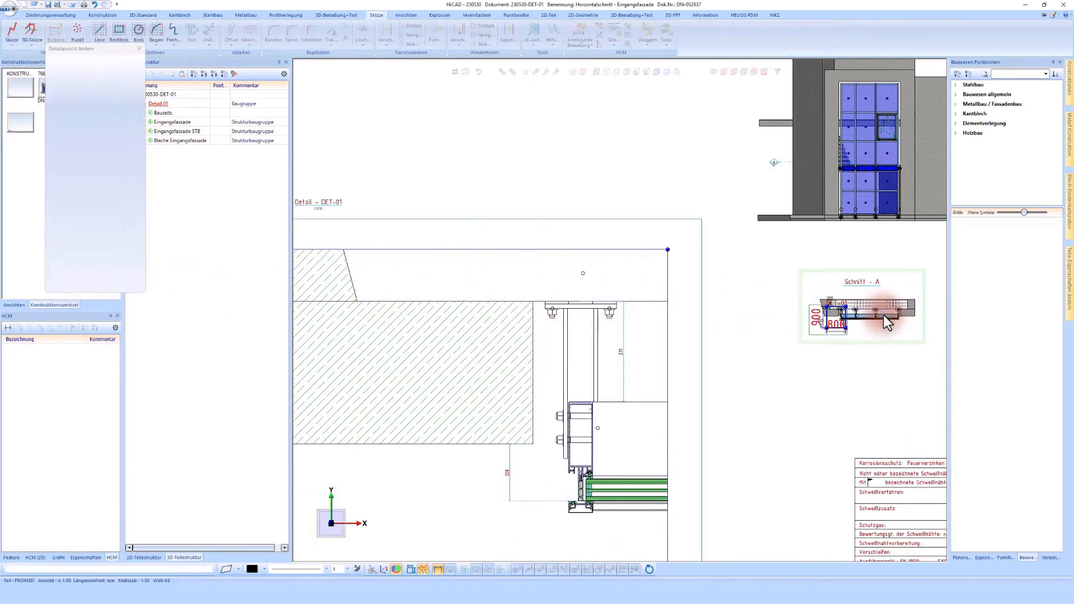
left_click(130, 163)
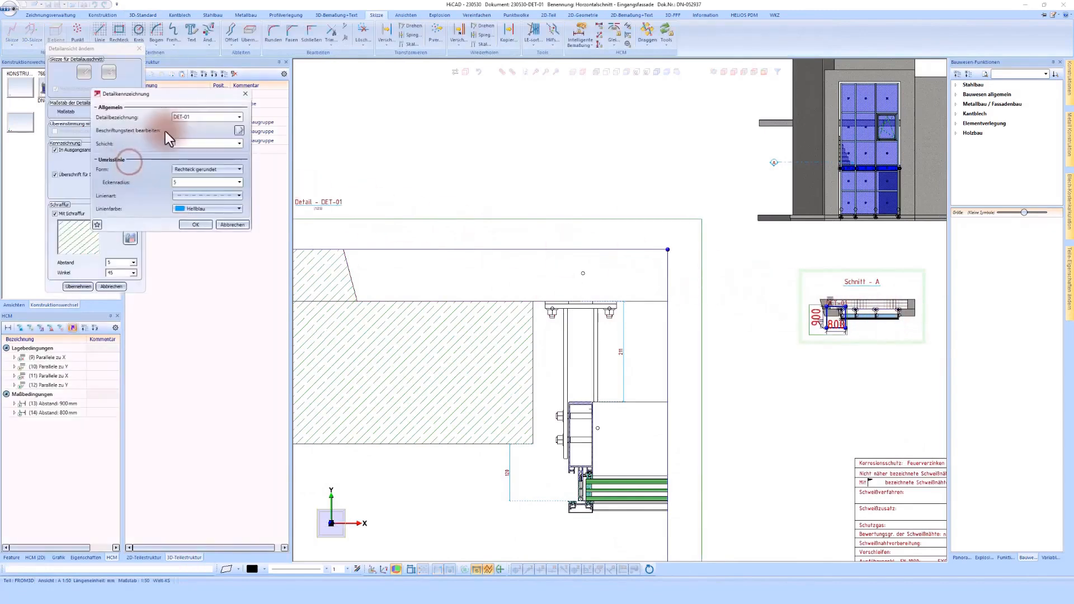
left_click(184, 118)
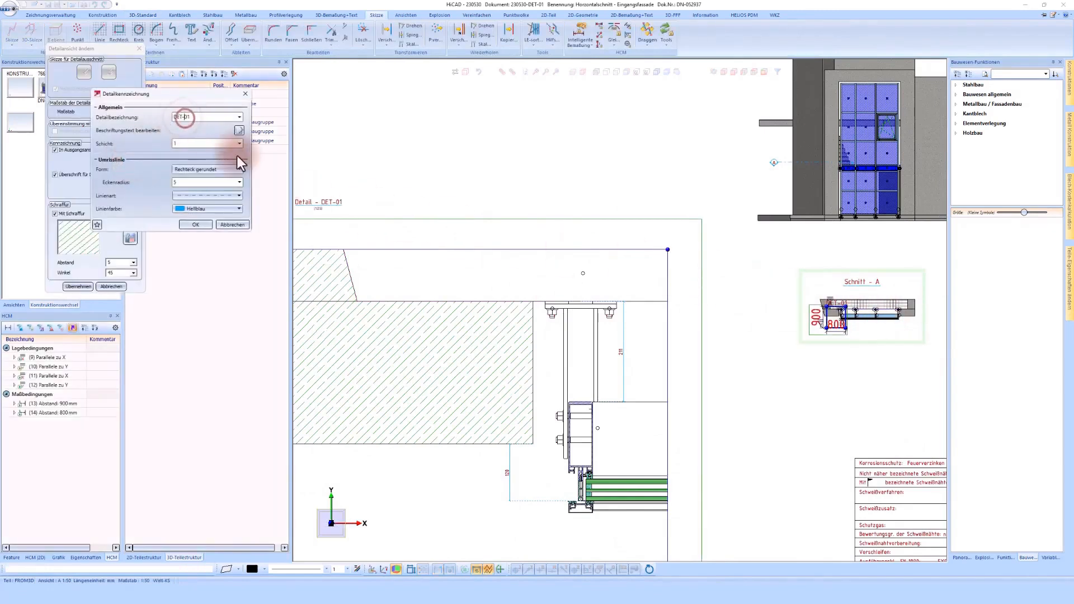
key("BackSpace")
key("BackSpace")
key("BackSpace")
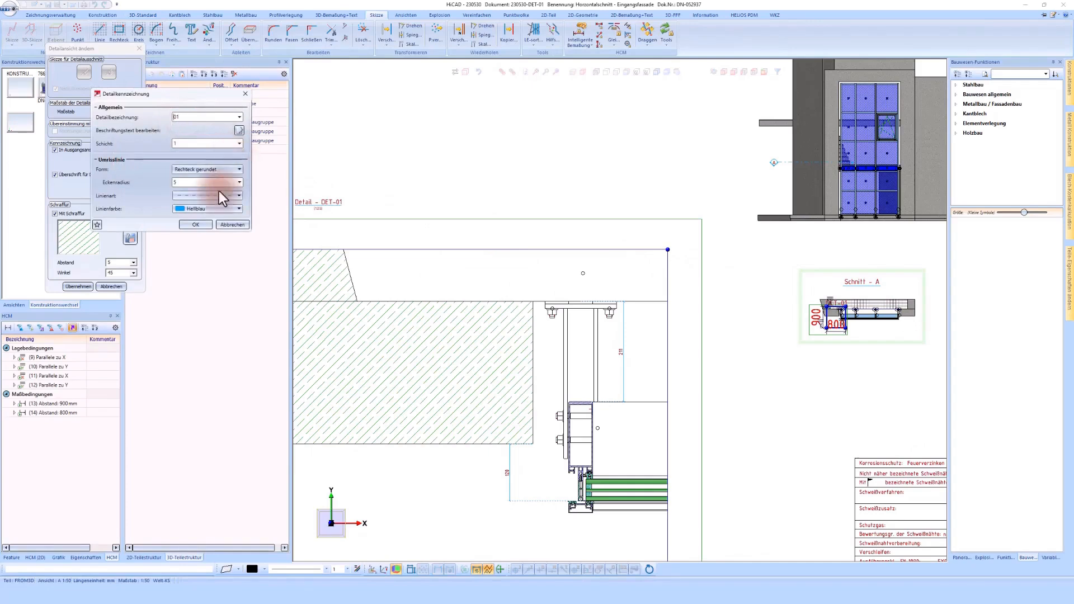
left_click(195, 224)
left_click(78, 286)
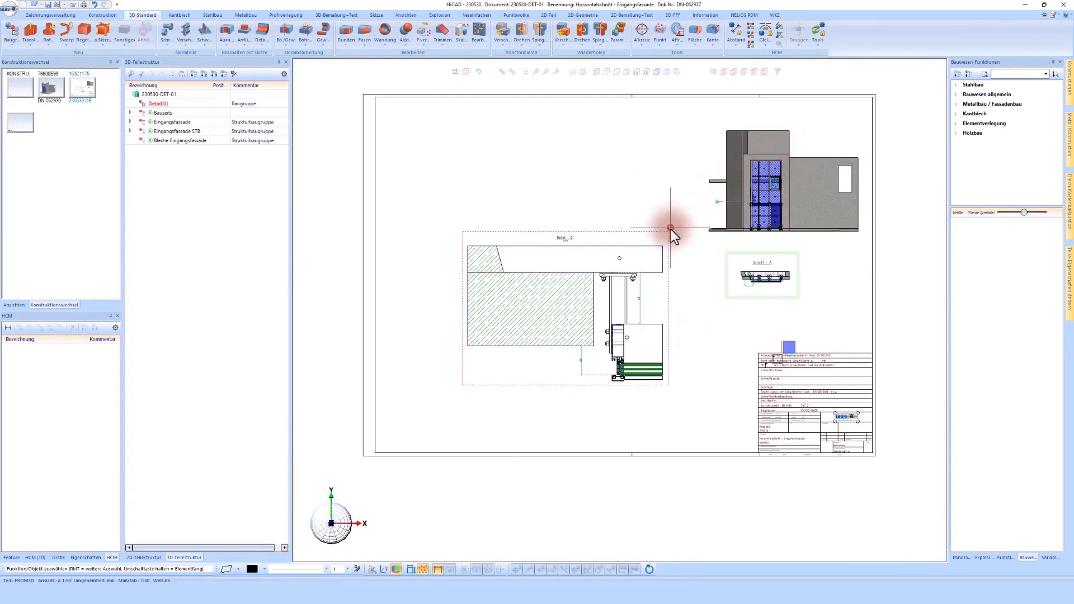
- Move the detail view lower on the sheet and place a copy of it in the free area above
left_click(672, 253)
left_click(676, 259)
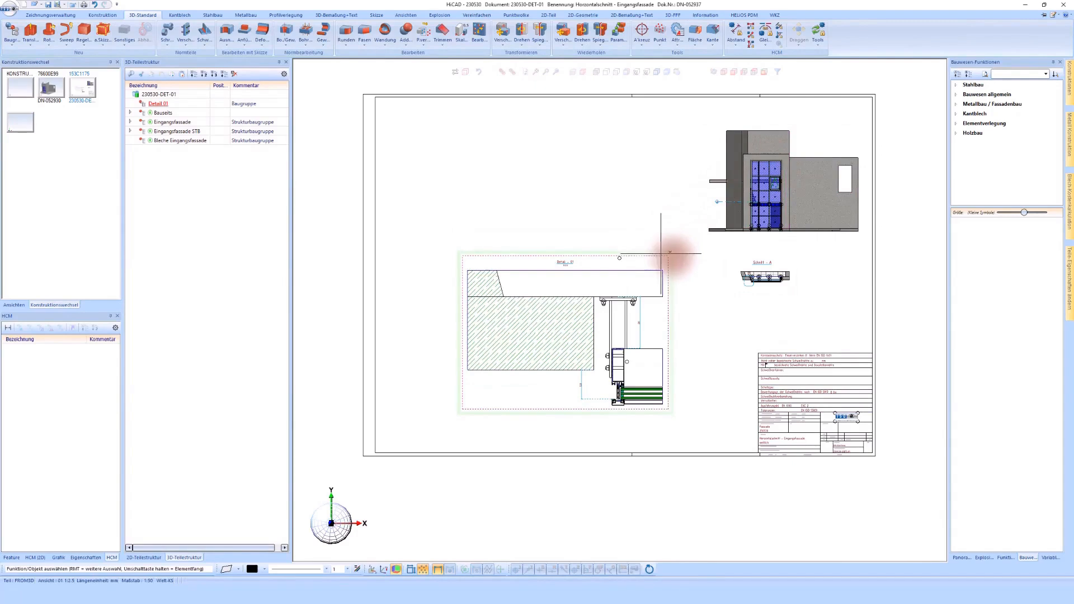
right_click(632, 257)
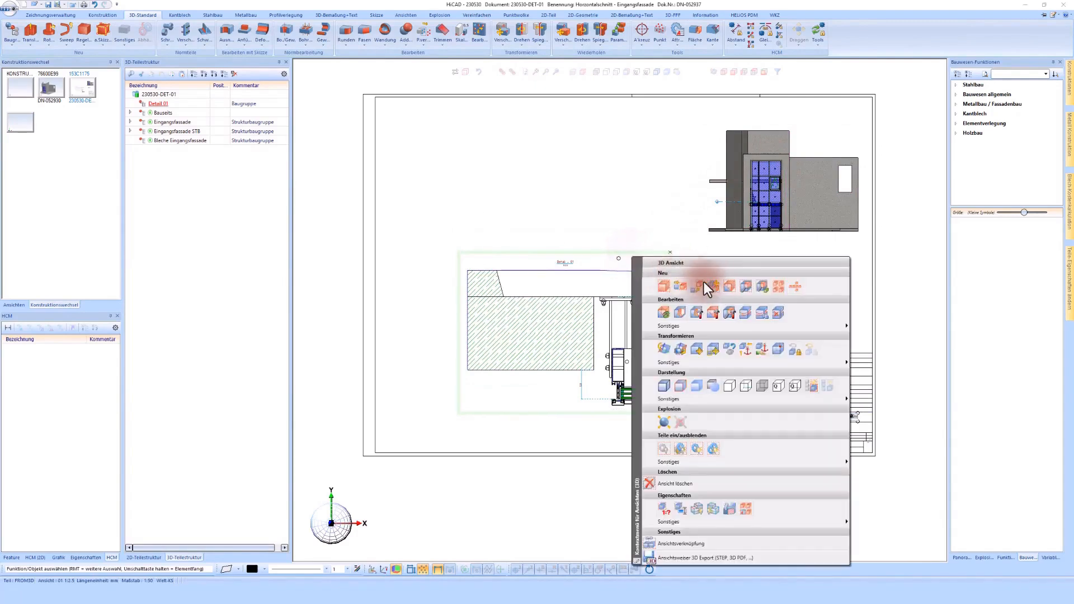
left_click(716, 287)
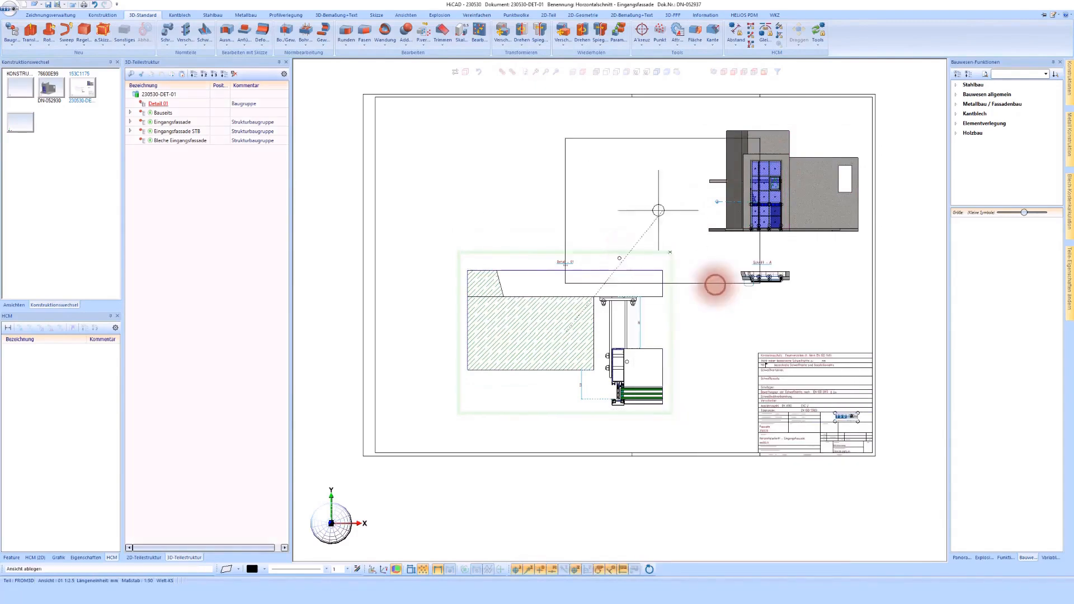
left_click(502, 176)
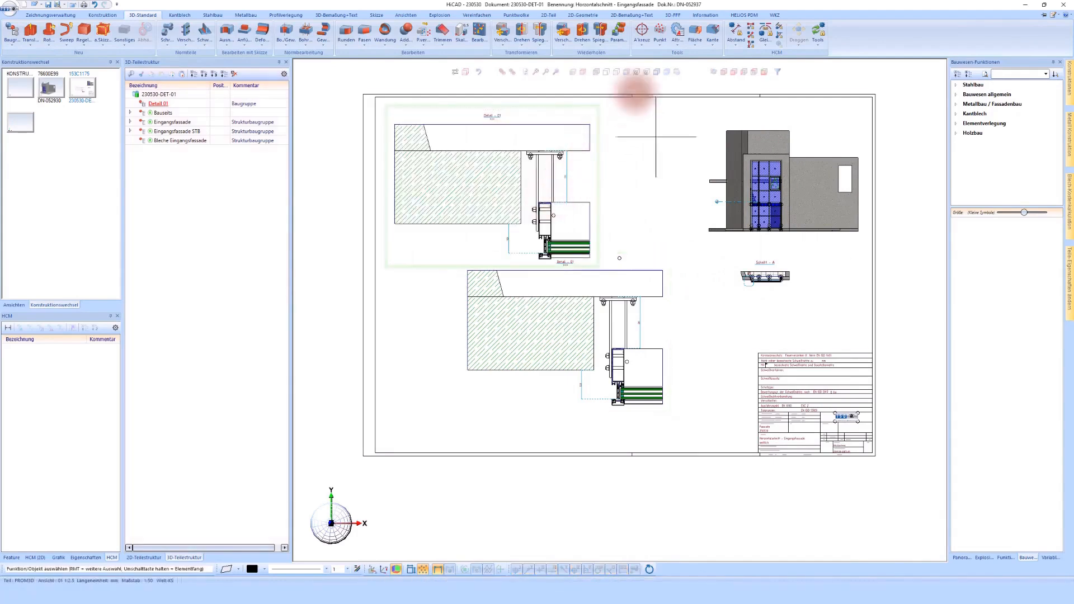
- Display the copied detail view shaded and rotate it into a three-dimensional oblique view
left_click(654, 71)
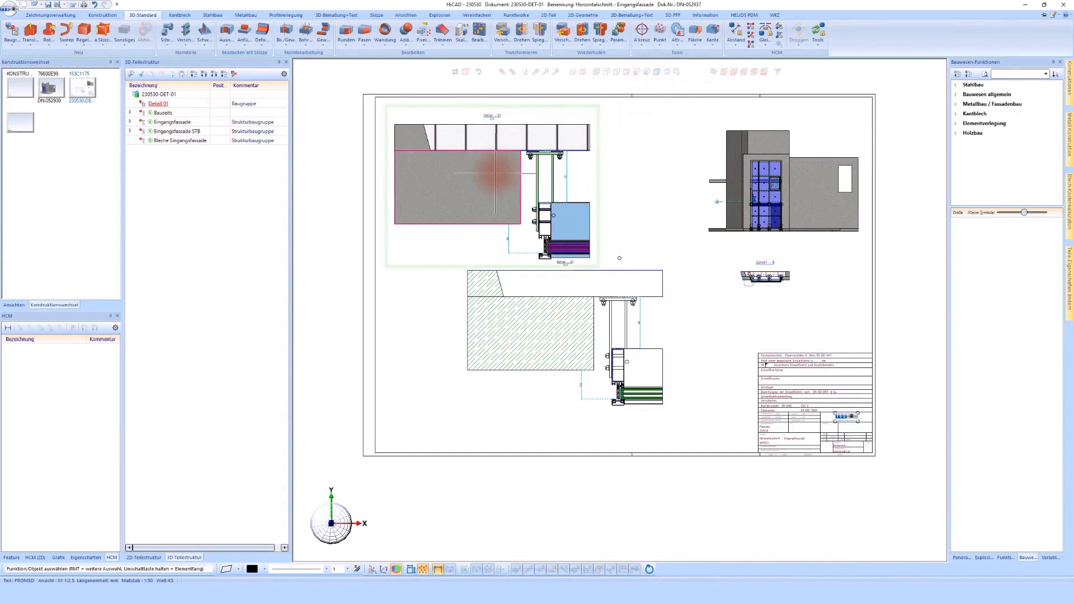
middle_click_drag(486, 191, 481, 188)
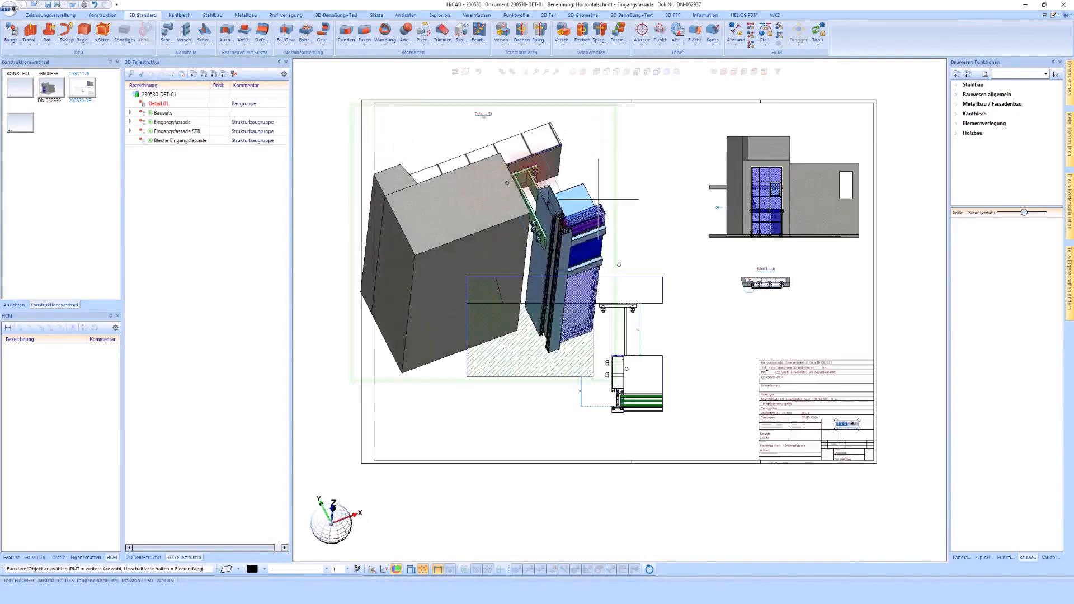
- Scale the copied 3D detail view to 1:10 about the wall's lower corner and move it up within the sheet
right_click(611, 149)
left_click(641, 401)
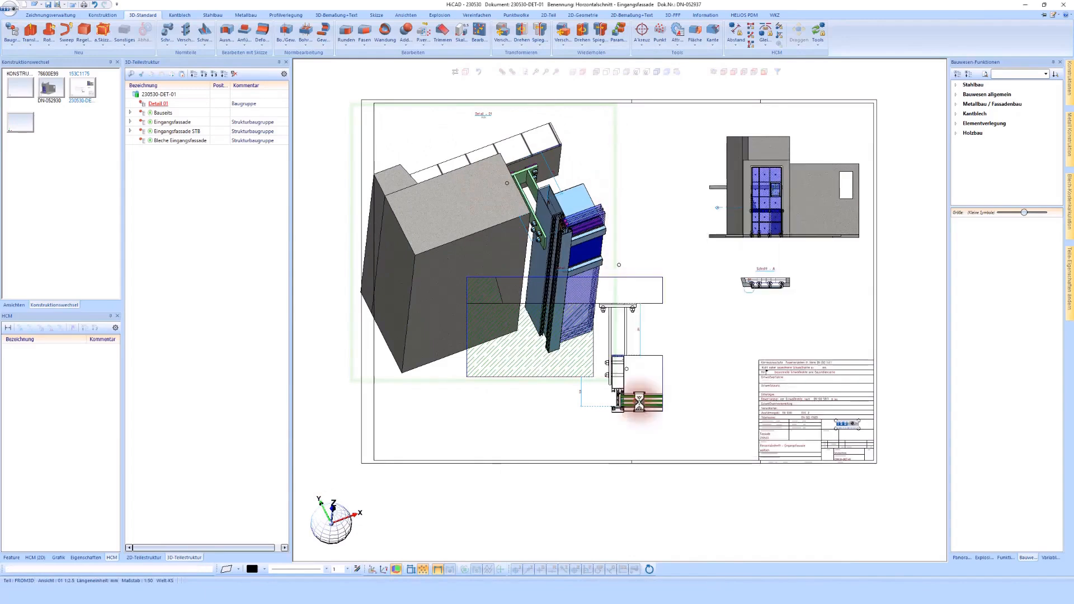
left_click(129, 47)
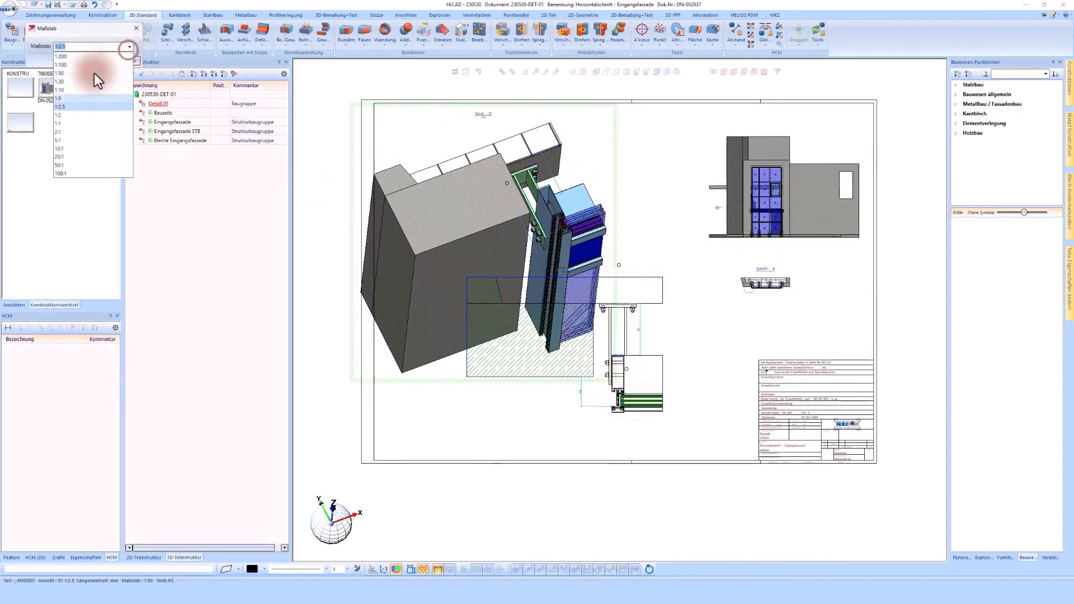
left_click(65, 93)
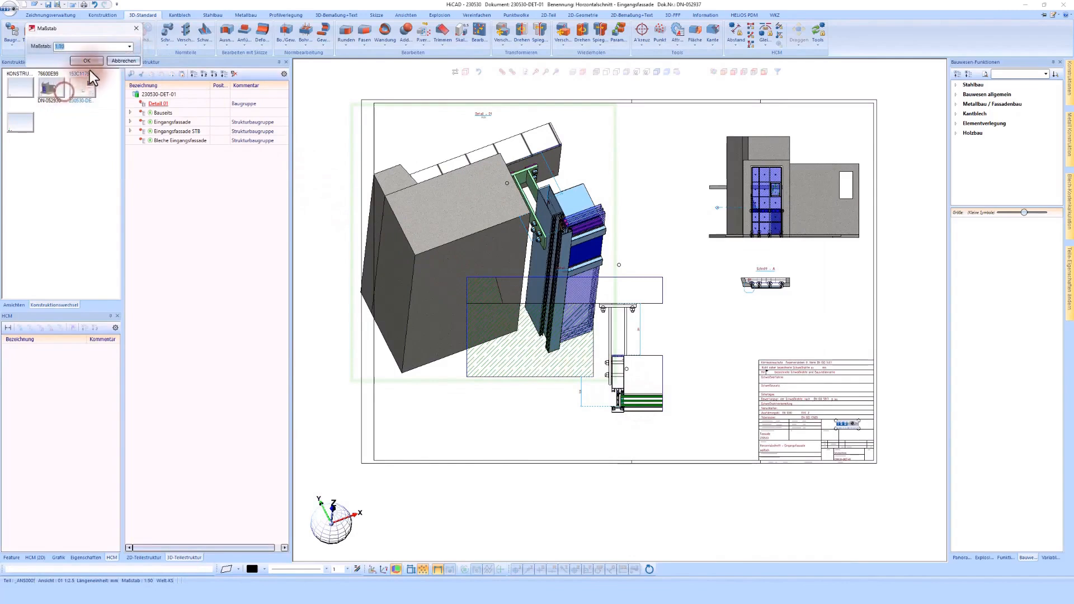
left_click(94, 62)
left_click(400, 370)
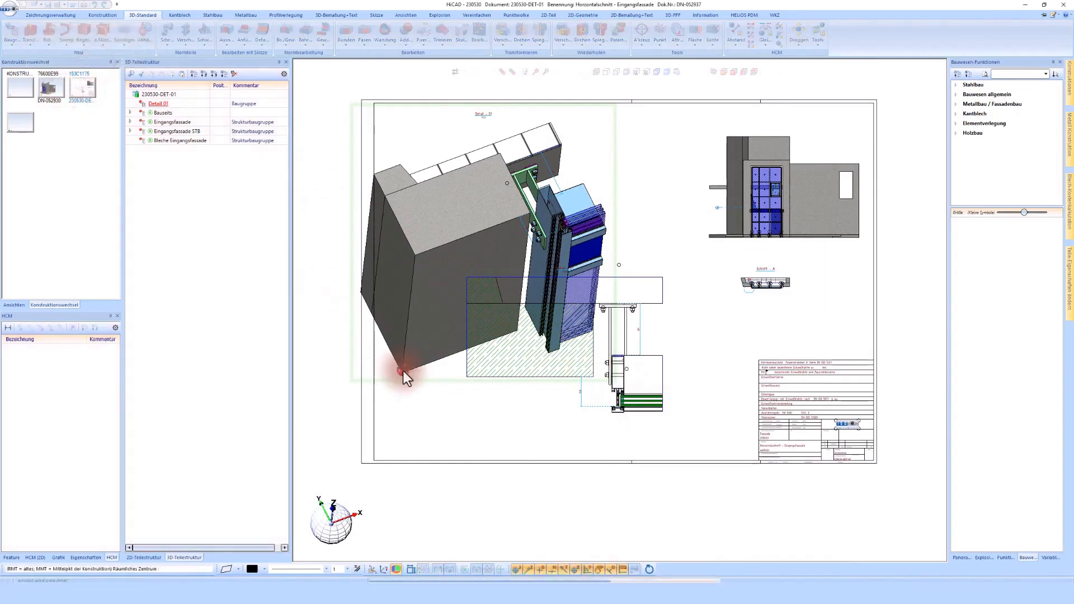
left_click_drag(438, 296, 465, 151)
scroll(465, 151, "up", 4)
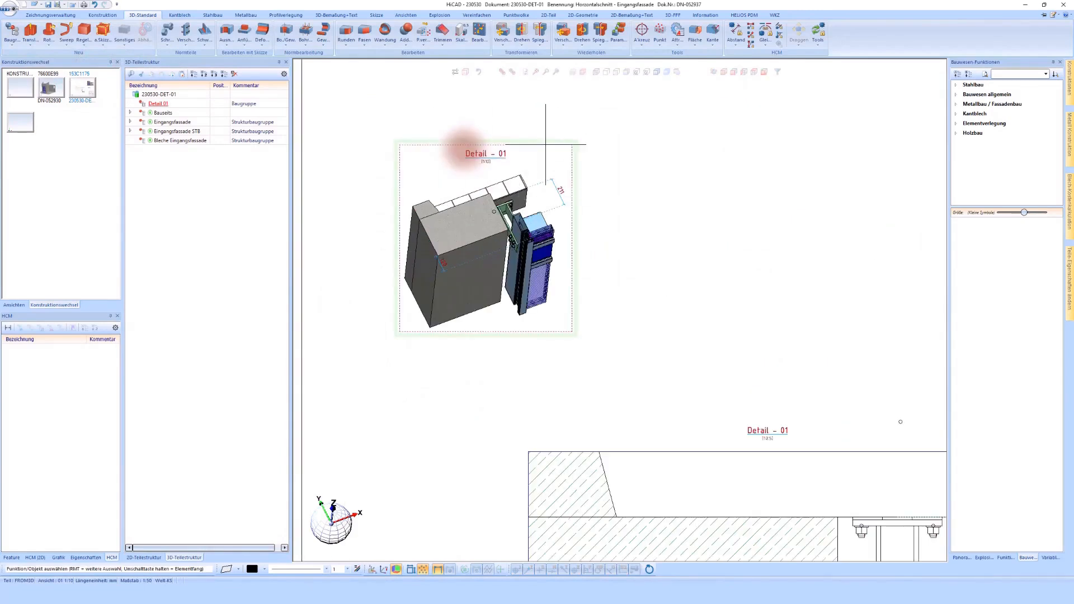
scroll(468, 149, "down", 3)
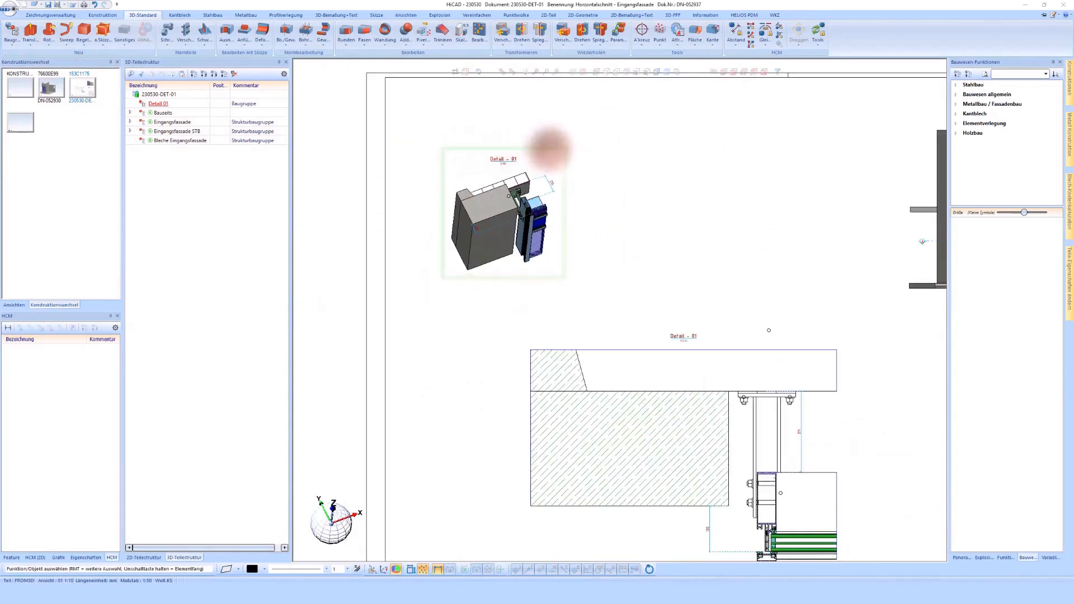
- Set the 3D detail view's scale to 1:7.5, using the wall's lower corner as the fixed point
right_click(550, 147)
left_click(588, 408)
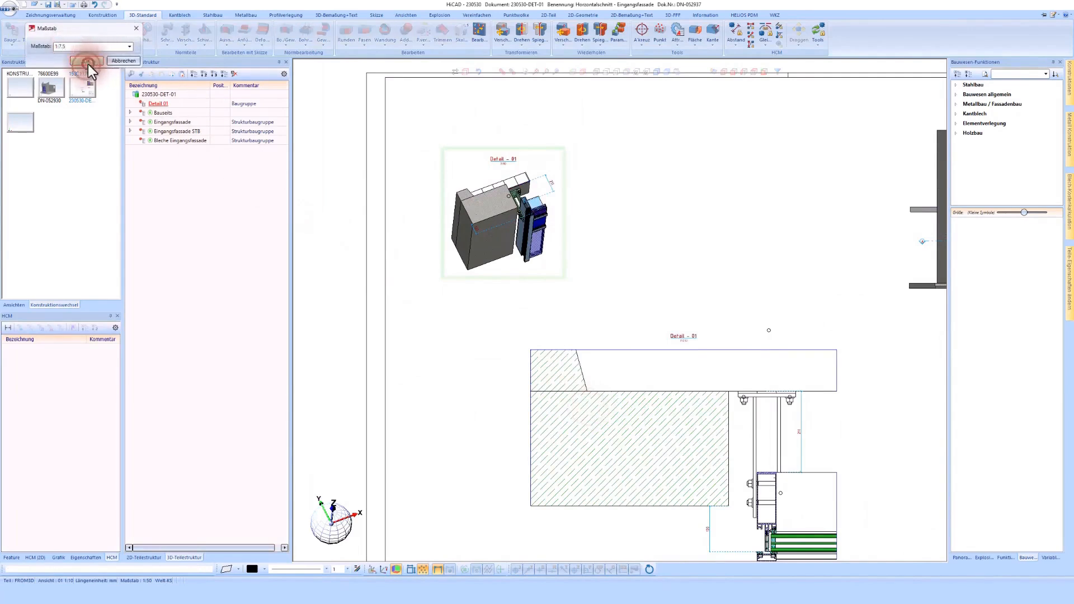
left_click(85, 61)
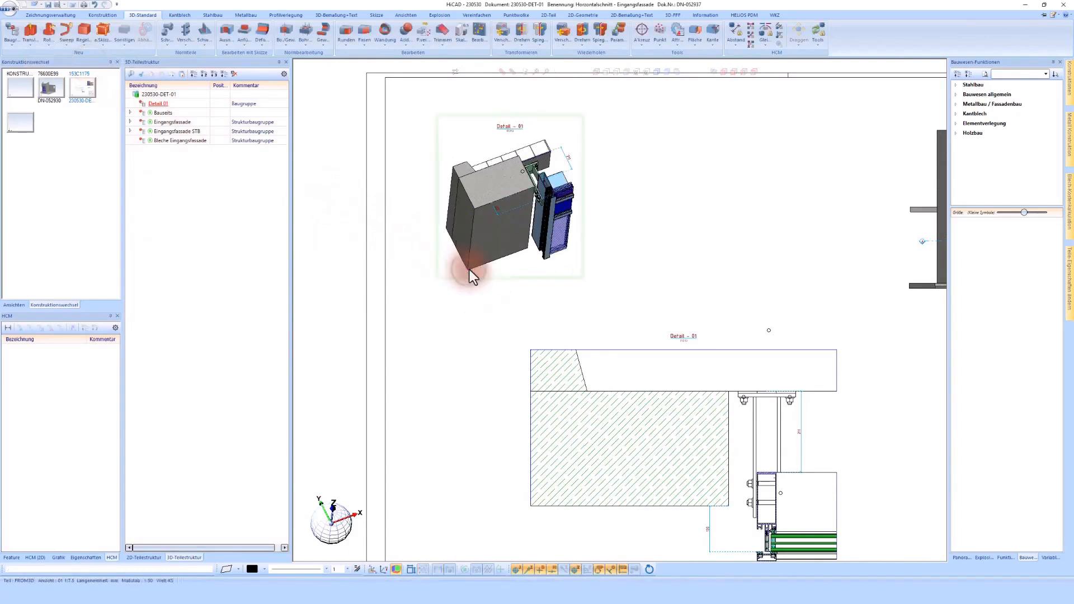
- Shift the scaled 3D detail view slightly to the right and down within the sheet
left_click(469, 270)
left_click_drag(584, 151, 600, 155)
middle_click_drag(558, 215, 552, 217)
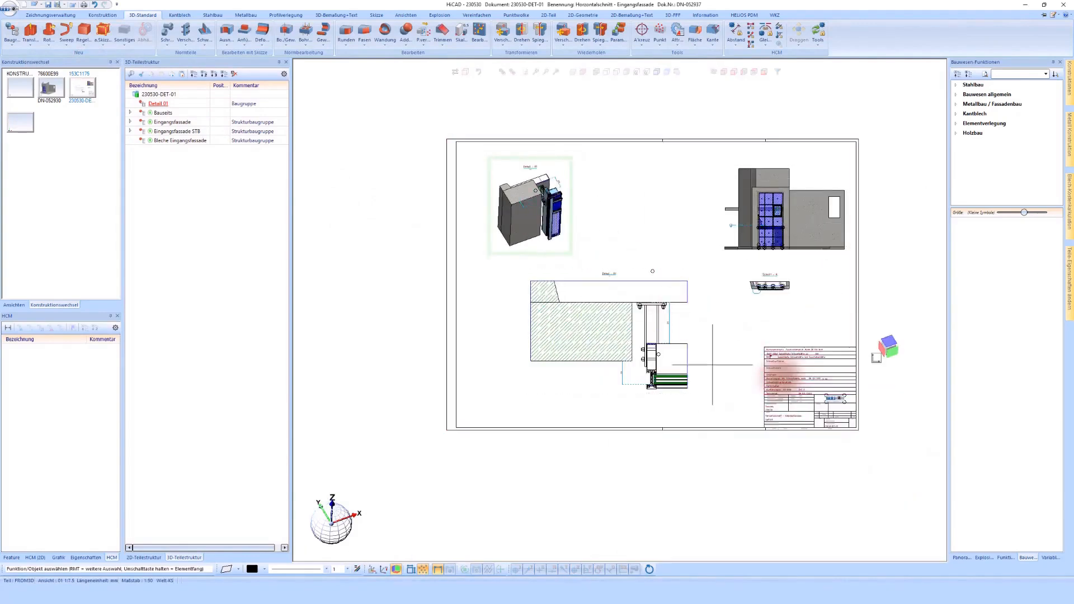
- Delete the welding information table above the drawing's title block
scroll(884, 449, "up", 1)
scroll(784, 378, "up", 2)
scroll(806, 338, "down", 1)
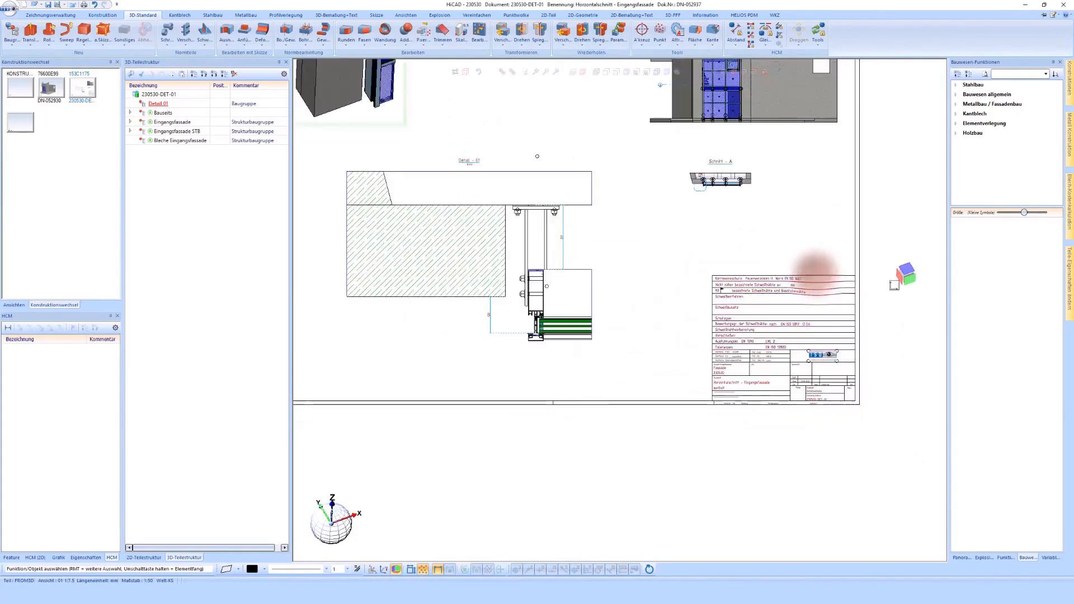
right_click(807, 362)
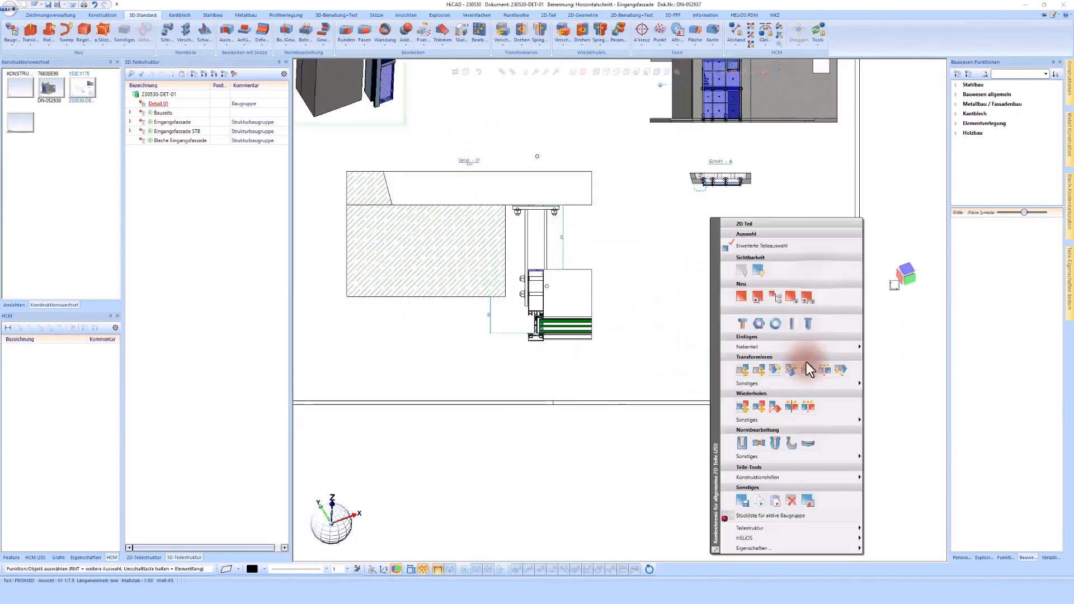
left_click(791, 501)
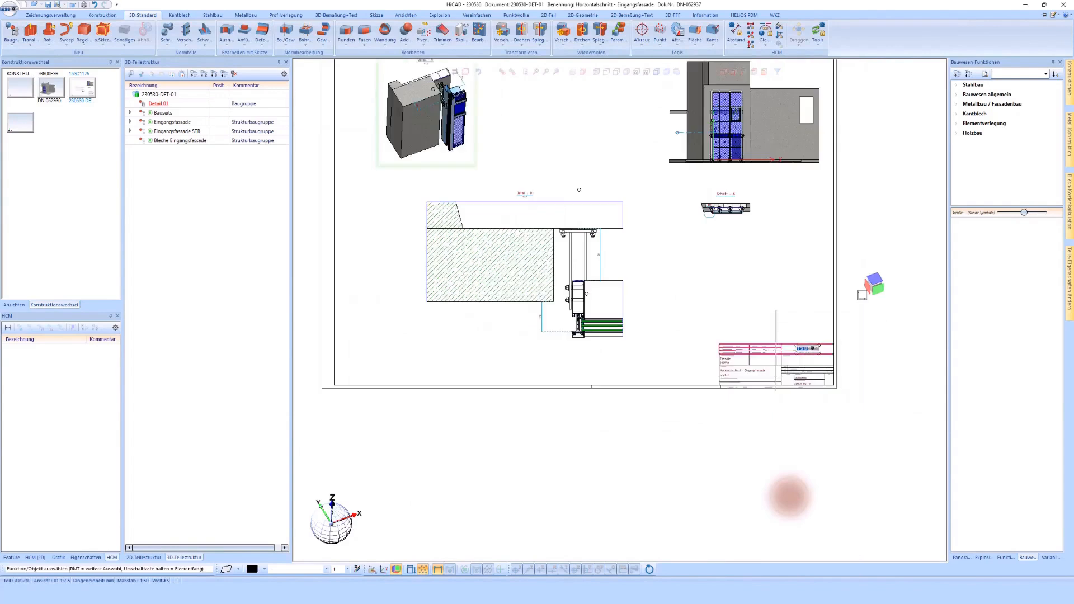
- Reposition the horizontal section detail slightly to the right and move the 3D detail view toward the sheet's left border
left_click_drag(632, 217, 652, 225)
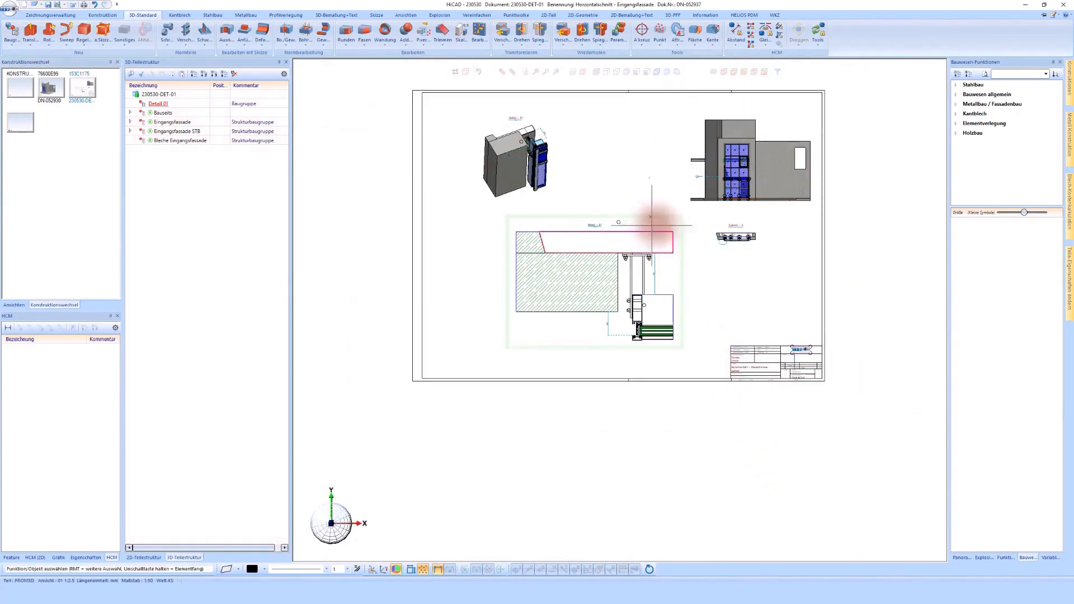
left_click(558, 118)
mouse_move(531, 114)
left_mouse_down()
mouse_move(507, 109)
mouse_move(533, 108)
mouse_move(522, 104)
left_mouse_up()
scroll(523, 107, "up", 2)
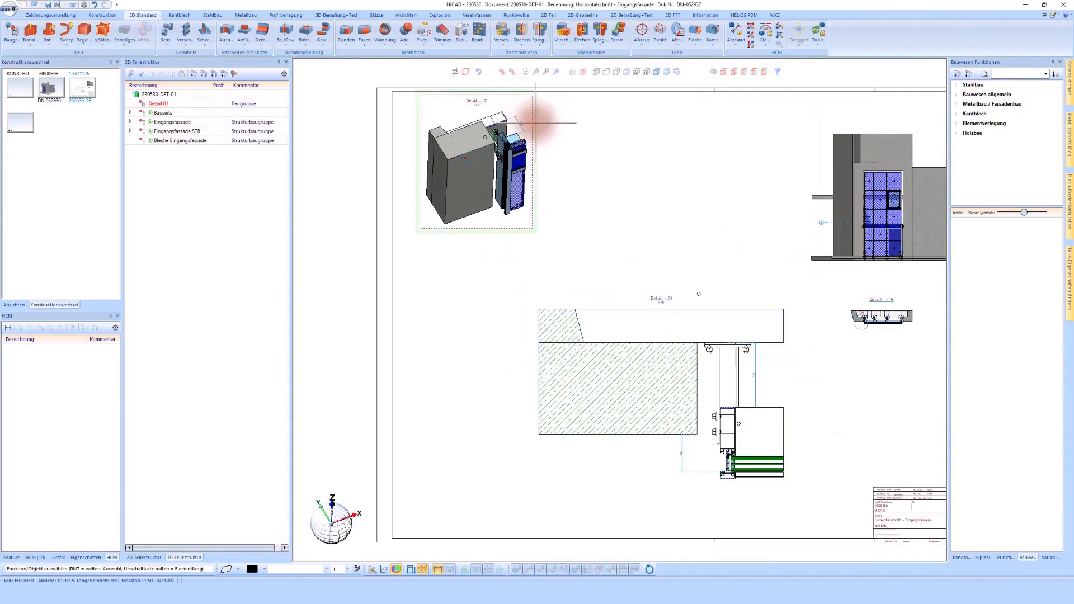
scroll(558, 155, "down", 2)
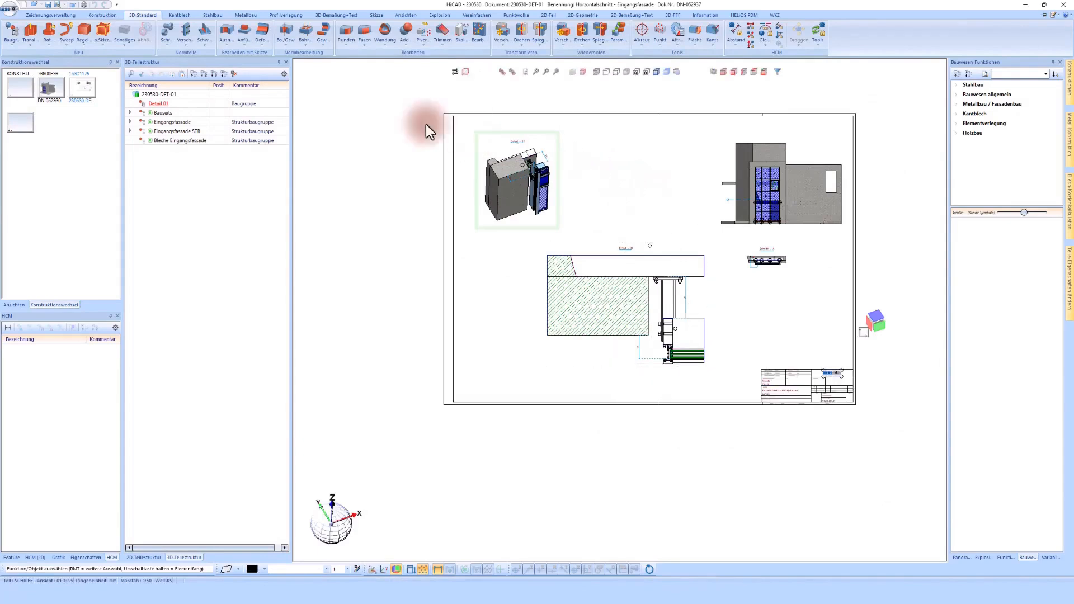
- Save the drawing under a new article master as Detailzeichnung DET-02, designation Vertikalschnitt Decke, component Eingangsfassade
left_click(71, 17)
left_click(87, 42)
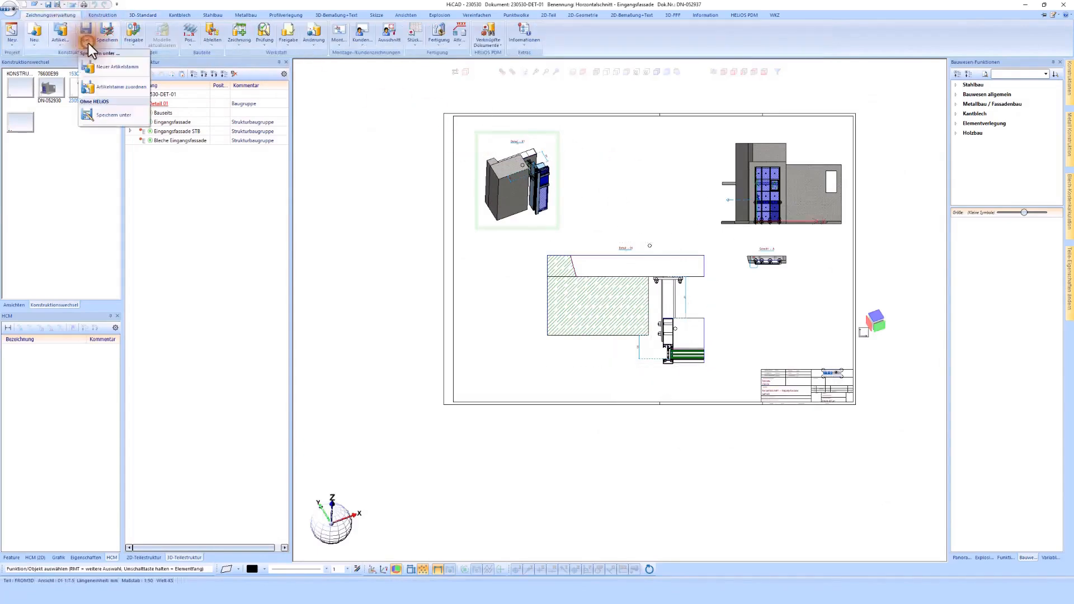
left_click(117, 66)
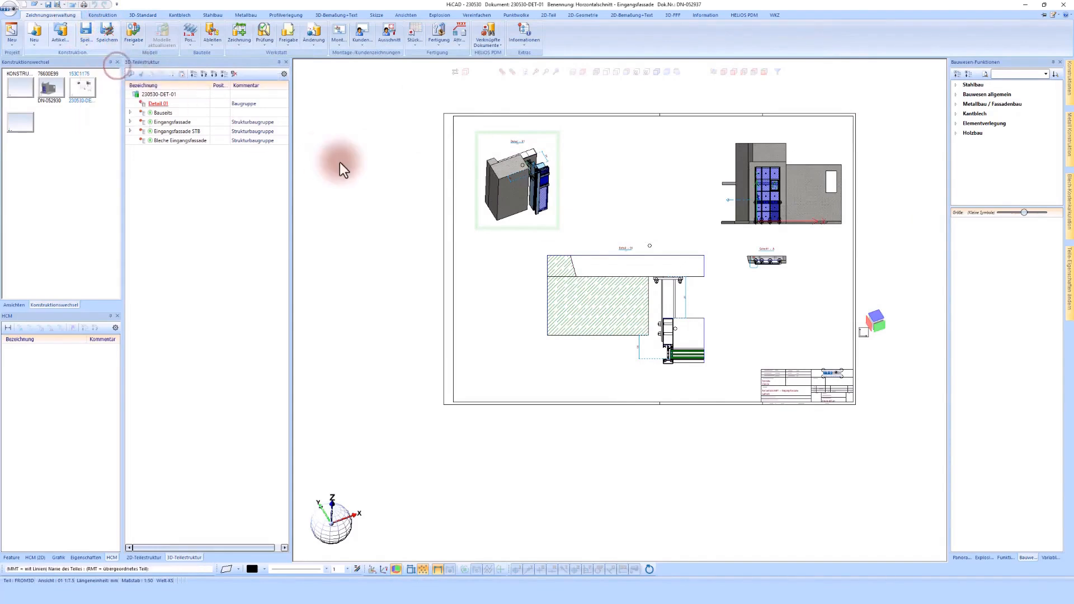
left_click(541, 418)
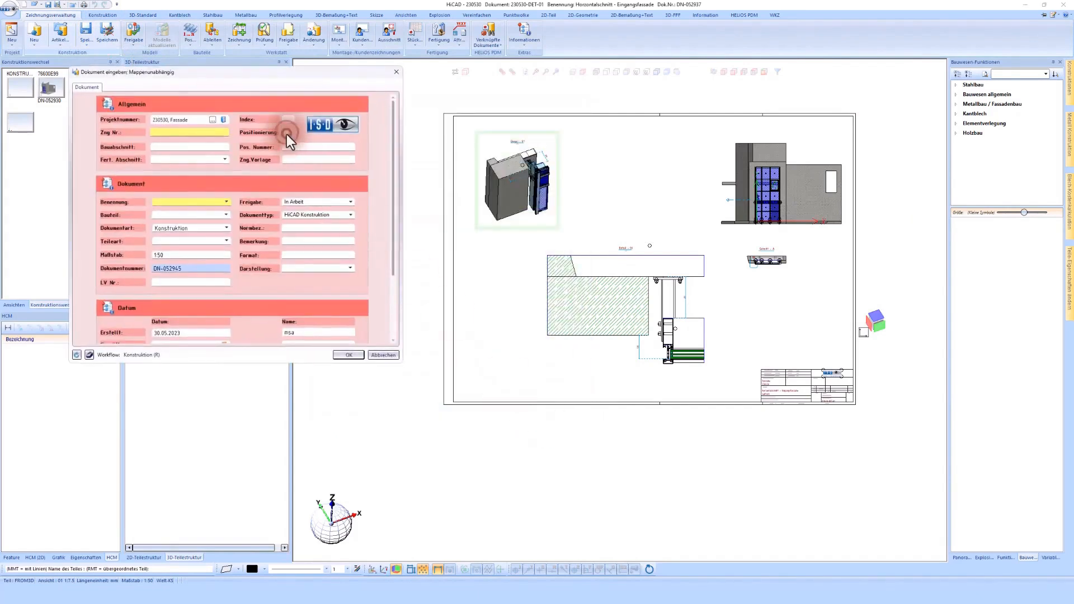
left_click(226, 228)
left_click(170, 254)
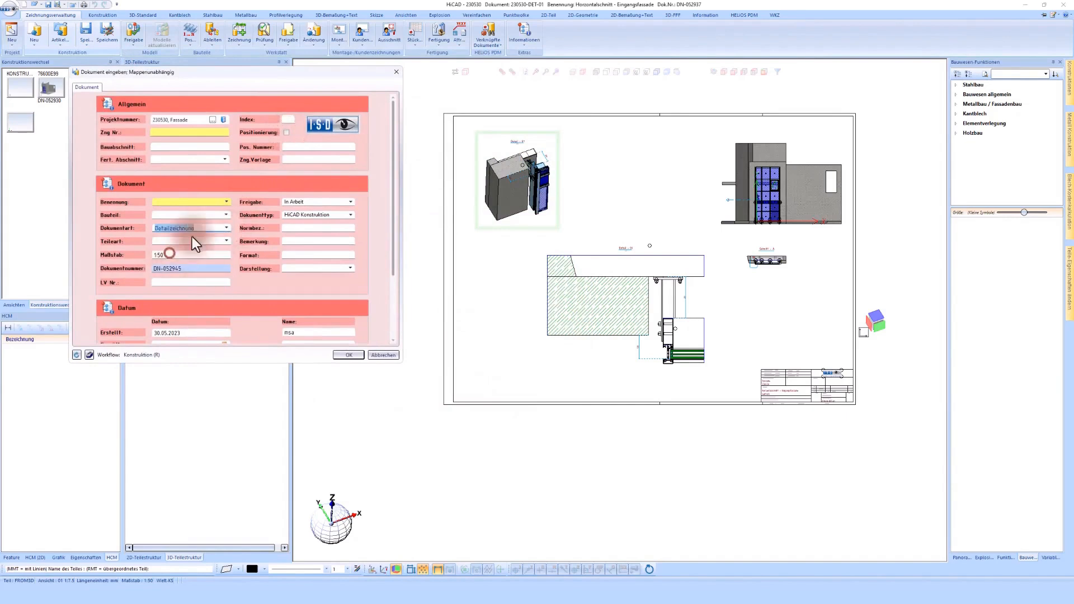
left_click(292, 159)
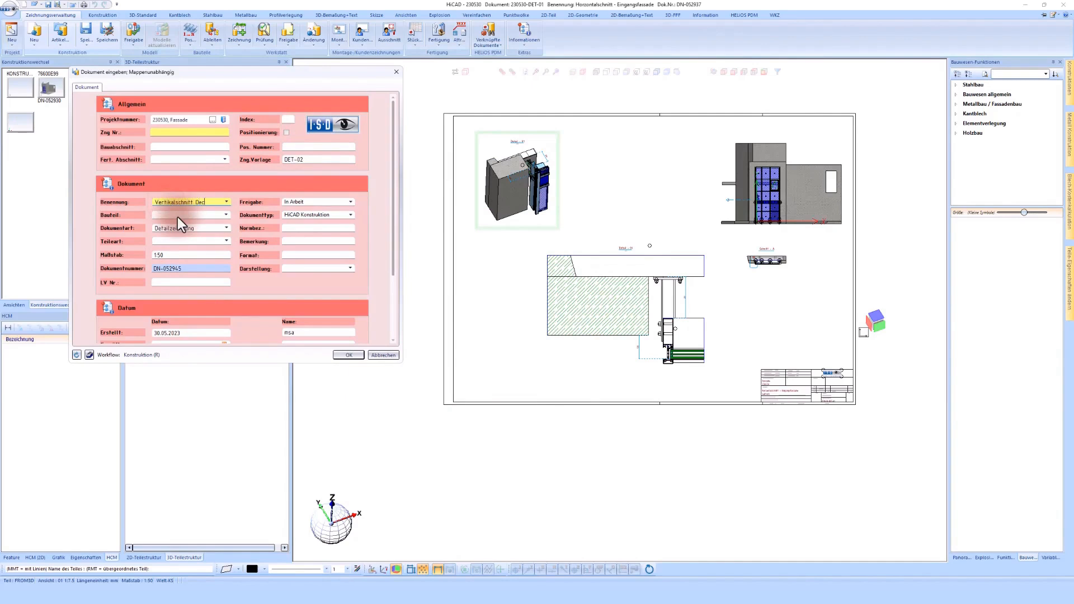
left_click(176, 216)
left_click(348, 355)
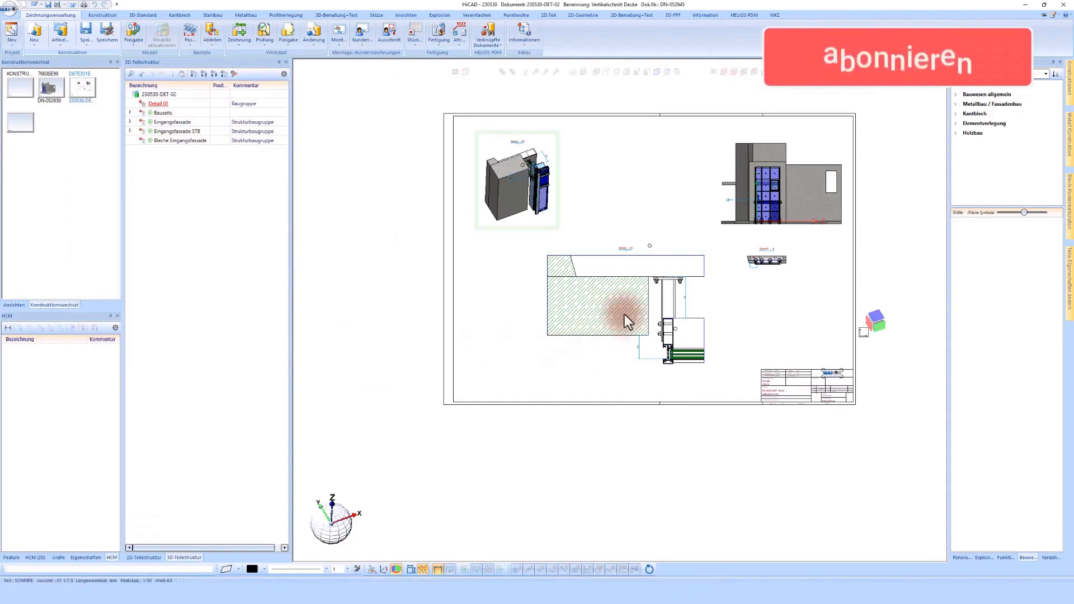
- Rename the main assembly to Detail 02 in its part attributes
left_click(162, 102)
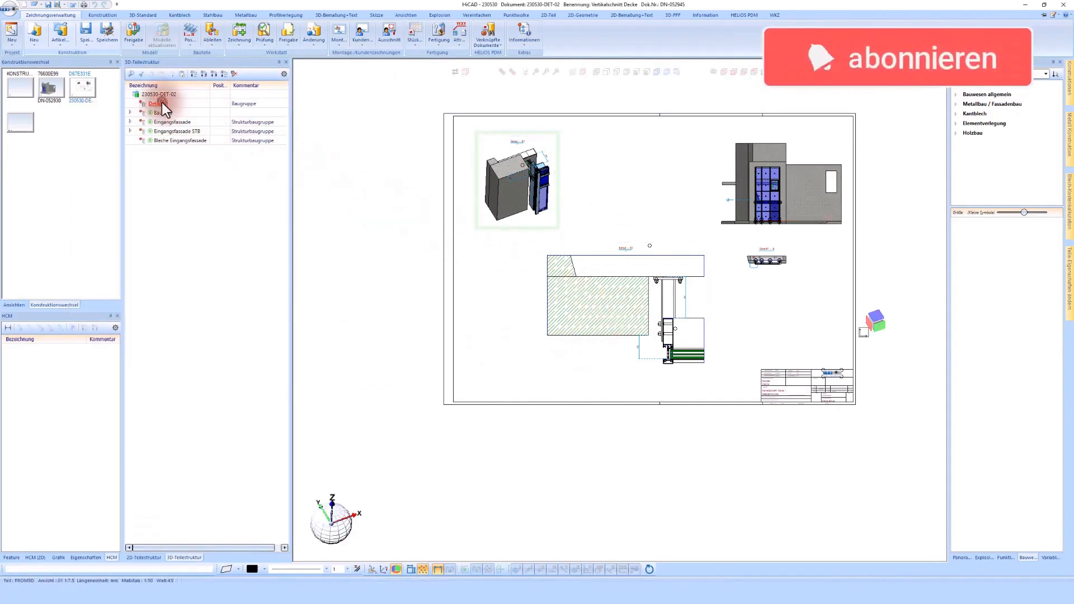
double_click(162, 105)
left_click(283, 90)
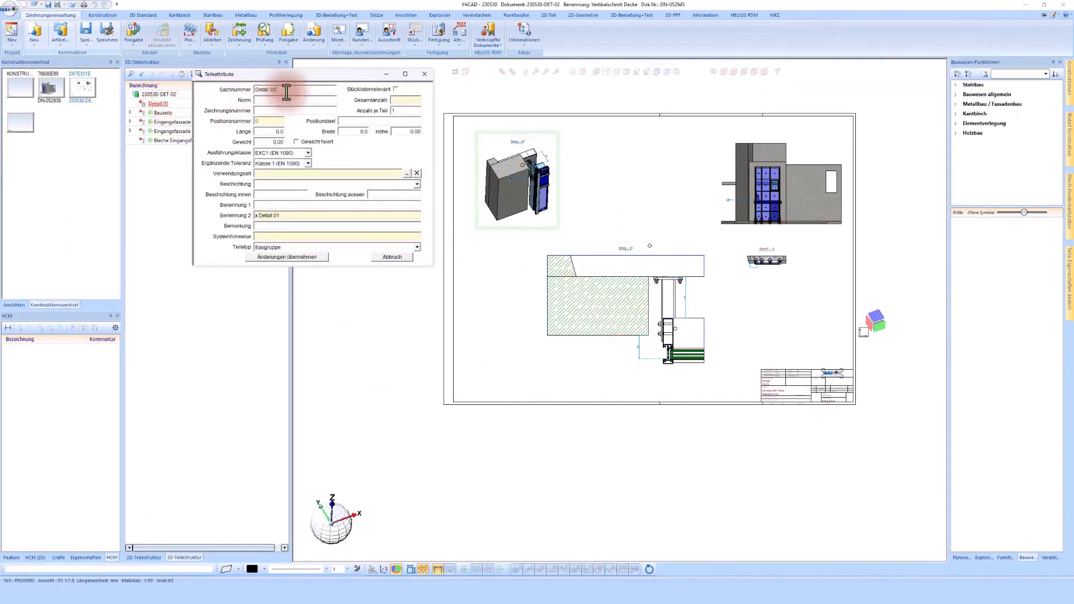
left_click(306, 258)
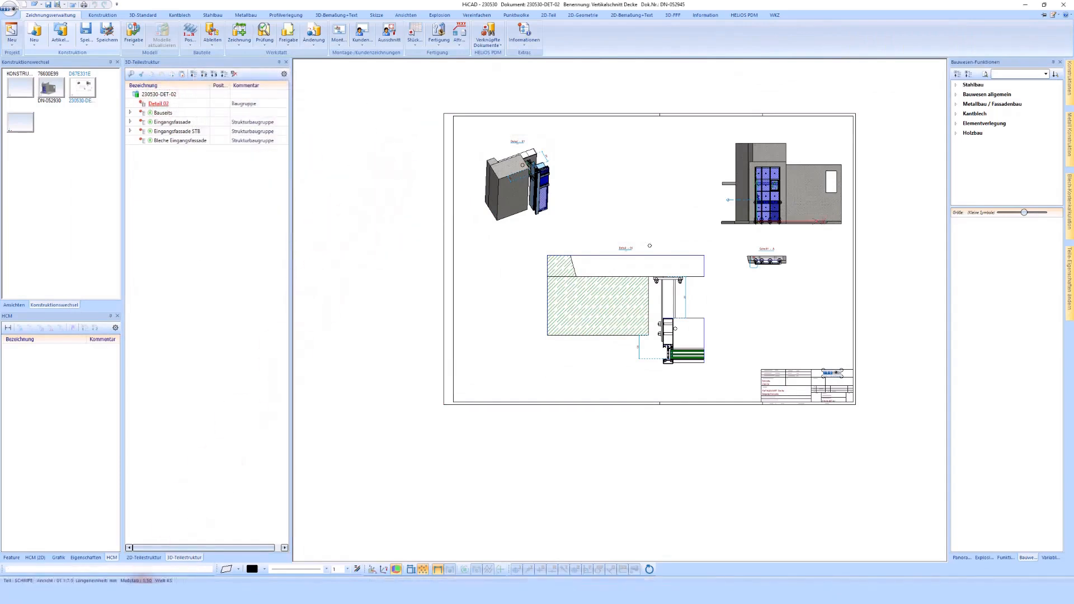
- Switch to HELIOS Desktop, refresh the Fassade project's document list to check the saved drawings, and return to HiCAD
left_click(143, 593)
left_click(237, 99)
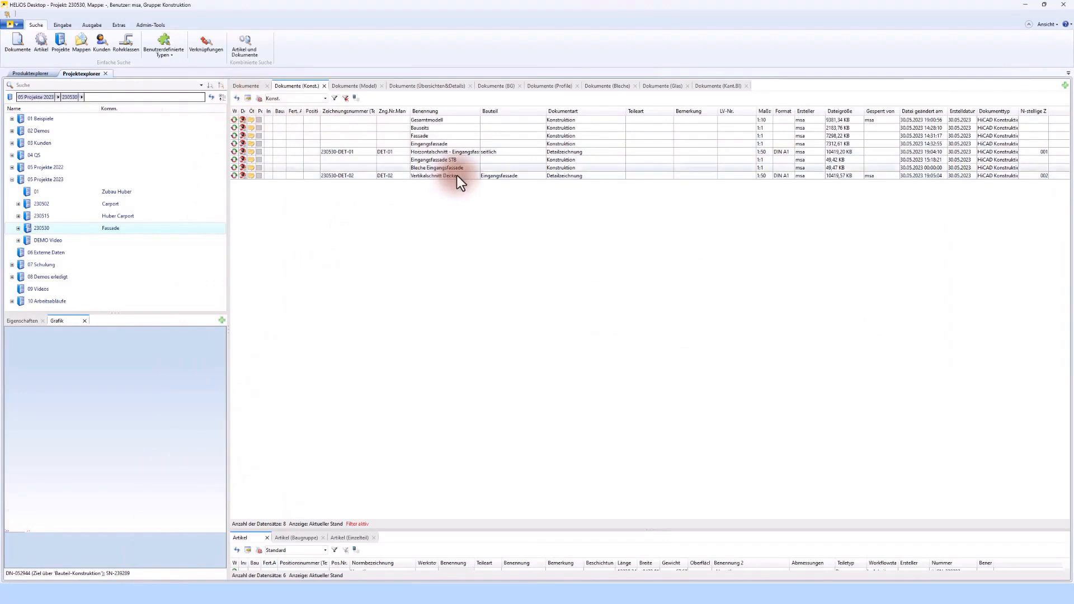
key("alt+Tab")
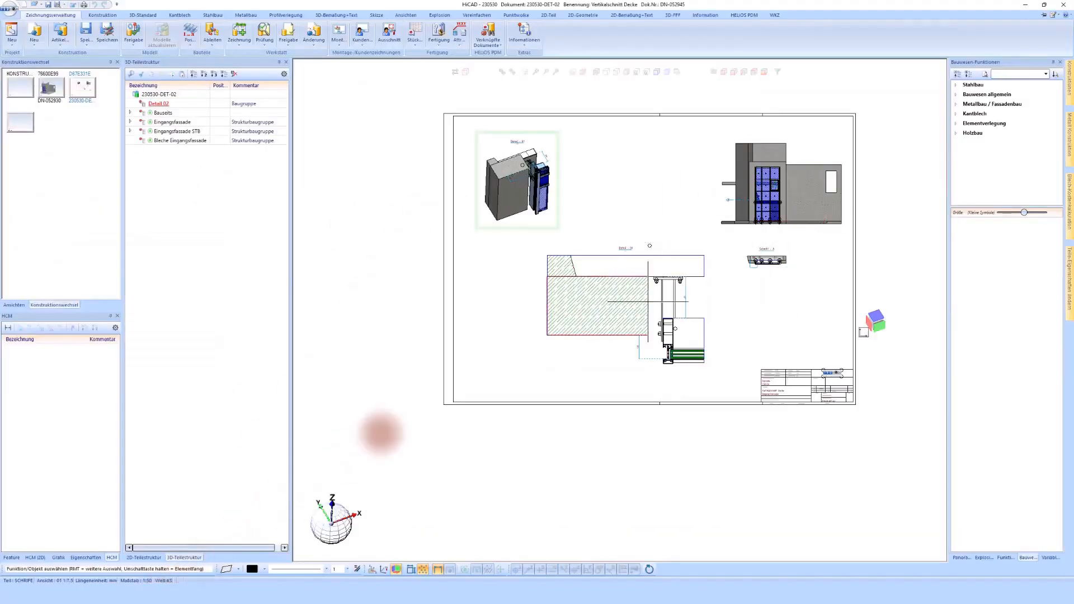
- Delete the horizontal section detail, the 3D detail view and the Schnitt - A view from the sheet
right_click(655, 233)
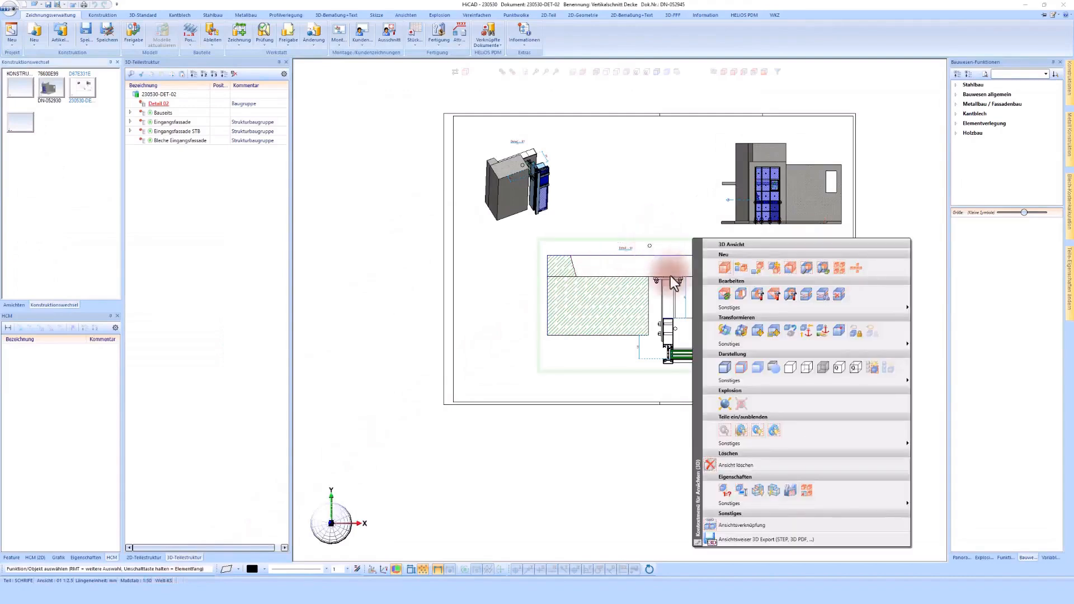
left_click(737, 465)
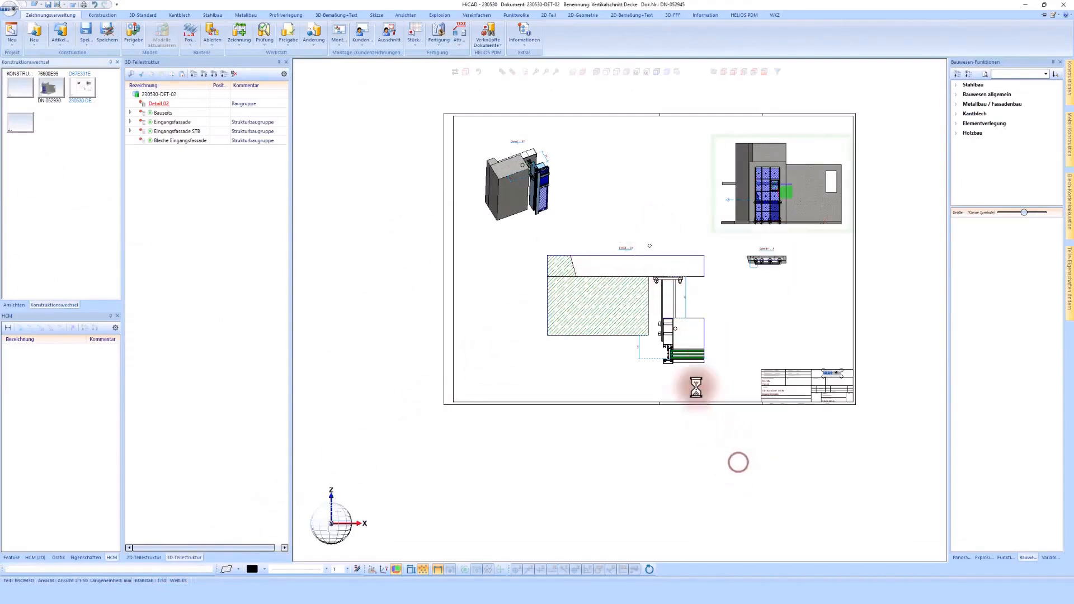
right_click(553, 136)
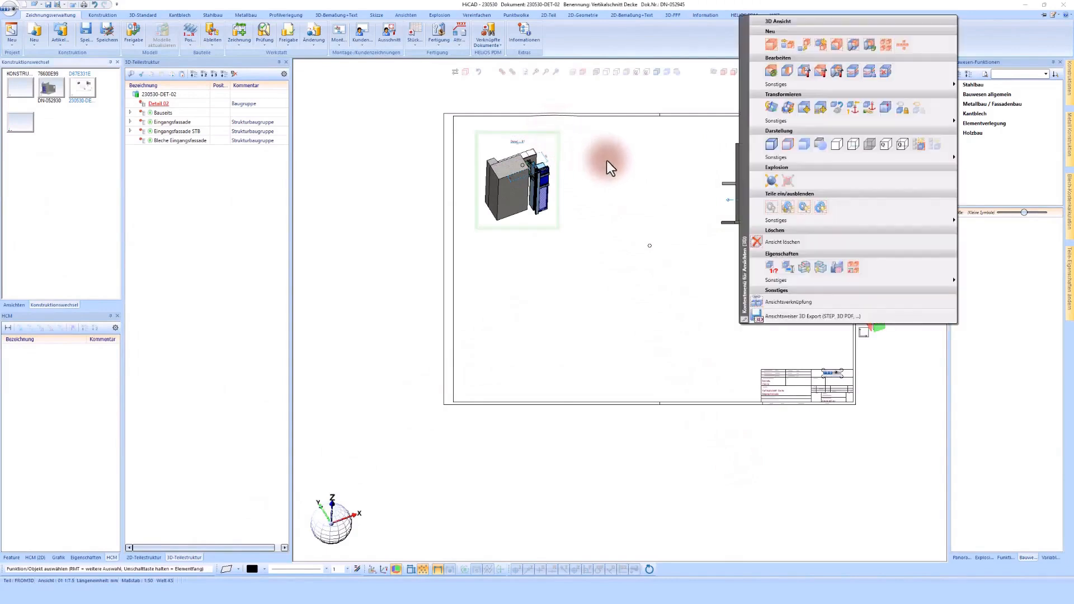
left_click(770, 242)
scroll(810, 248, "up", 5)
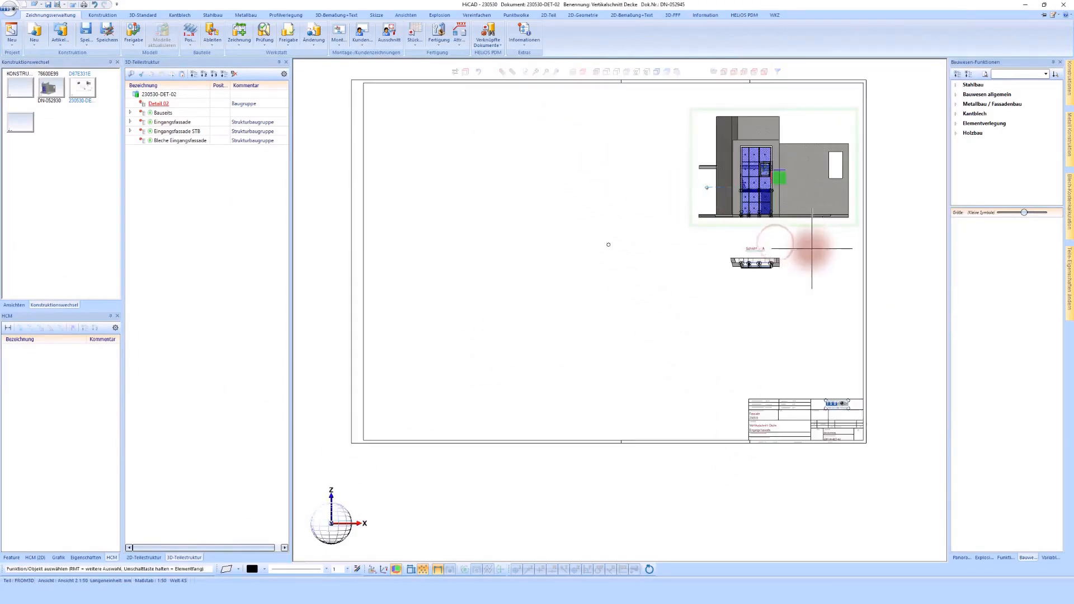
right_click(728, 263)
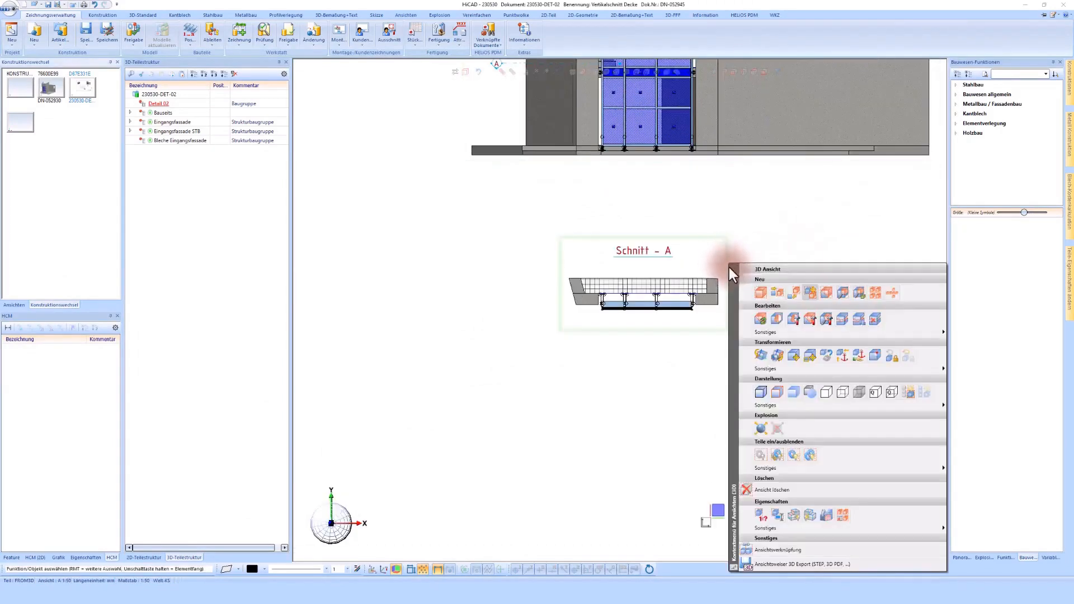
left_click(777, 491)
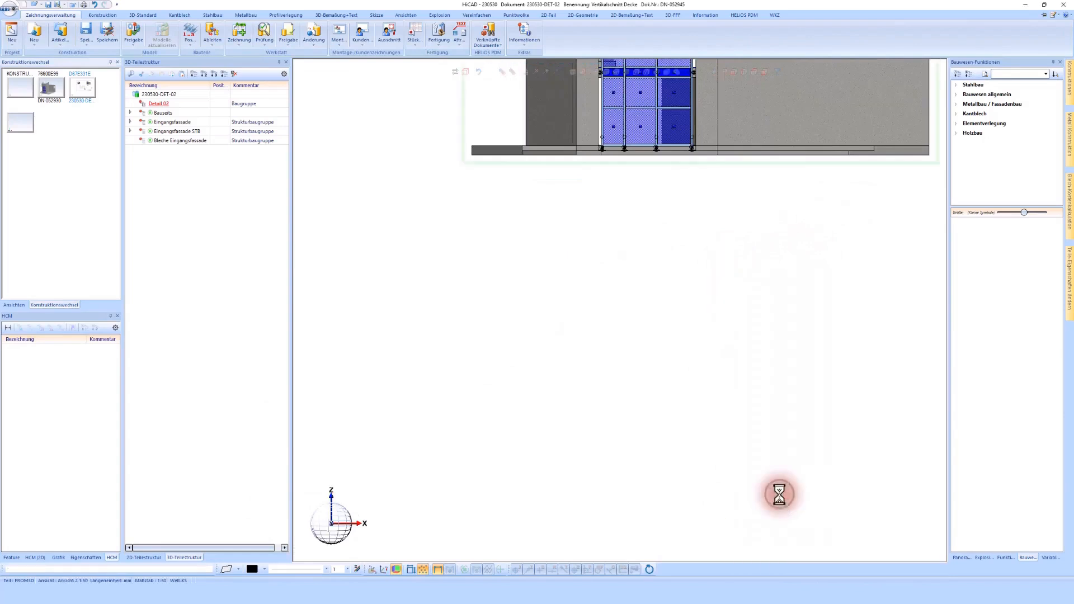
- Create a depth-limited section view from a vertical line through the entrance facade's intermediate slab and place it beside the elevation
scroll(683, 323, "down", 5)
right_click(596, 170)
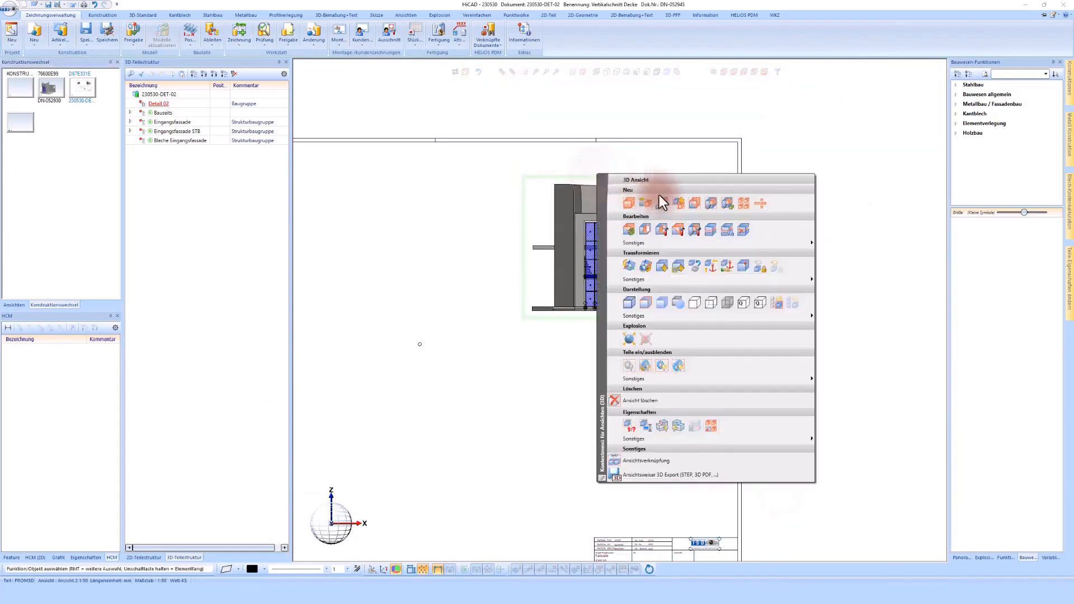
left_click(696, 210)
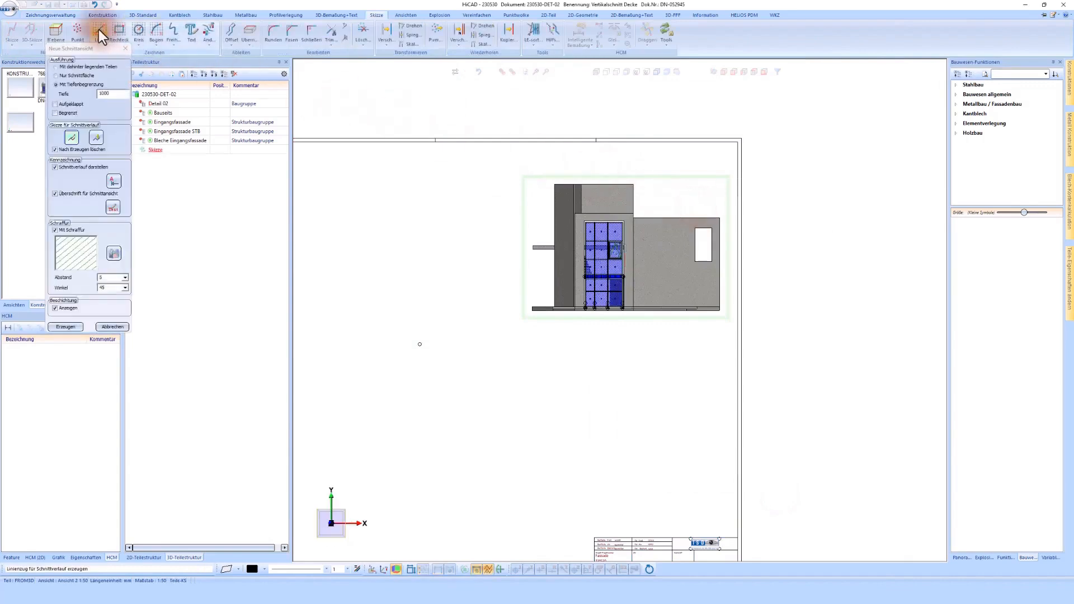
left_click(99, 34)
scroll(603, 279, "up", 6)
left_click(586, 219)
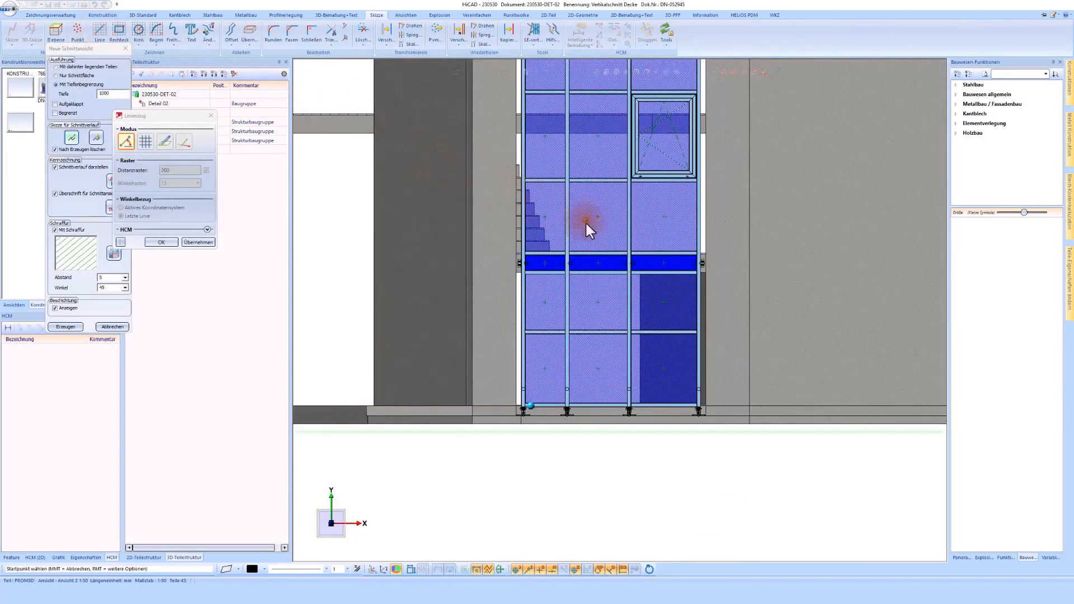
left_click(586, 306)
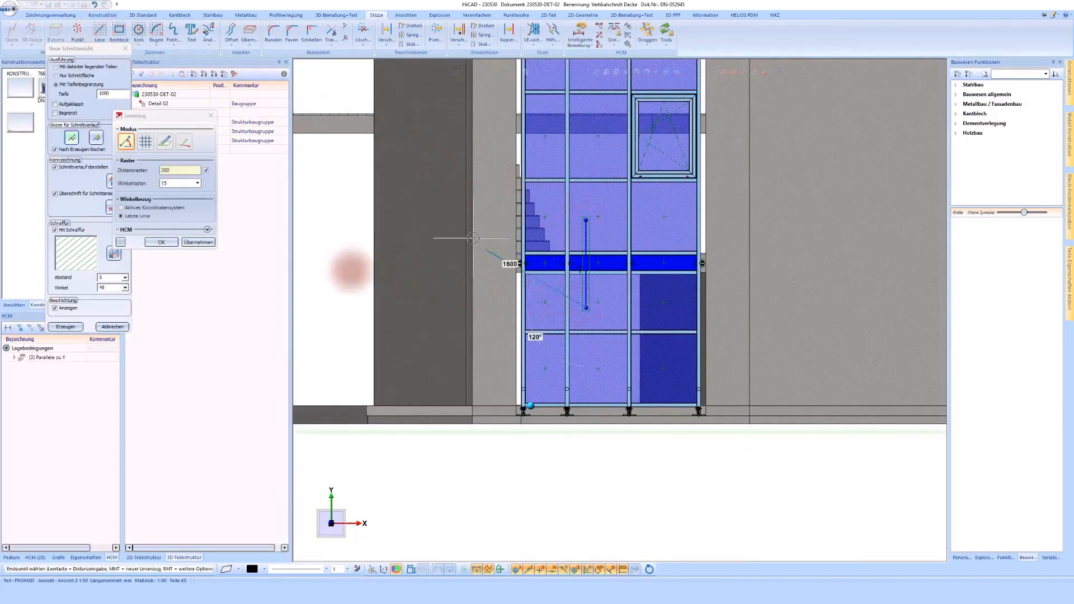
left_click(156, 243)
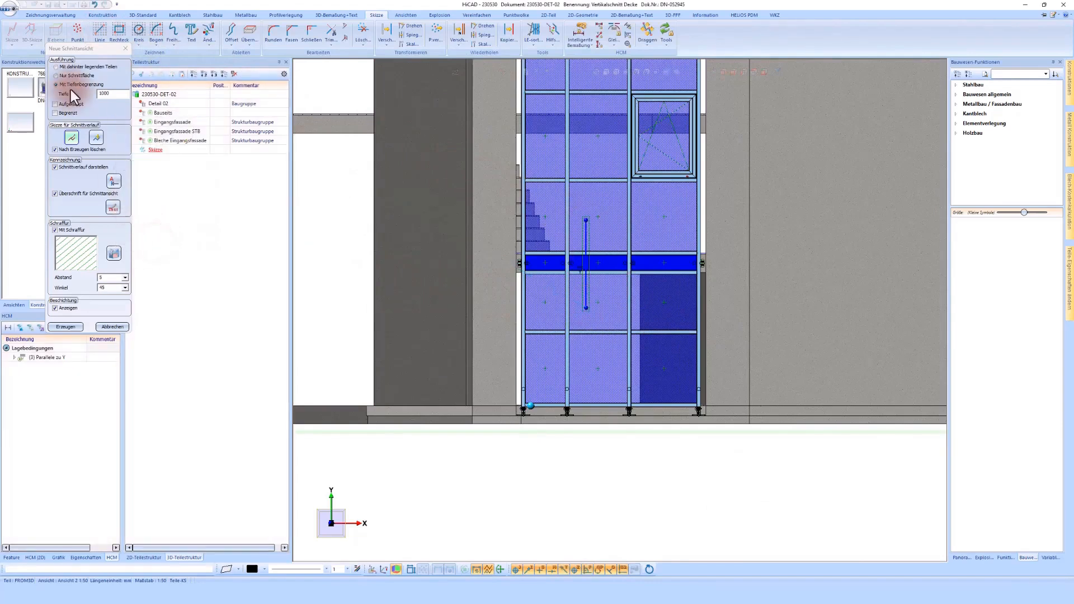
left_click(65, 327)
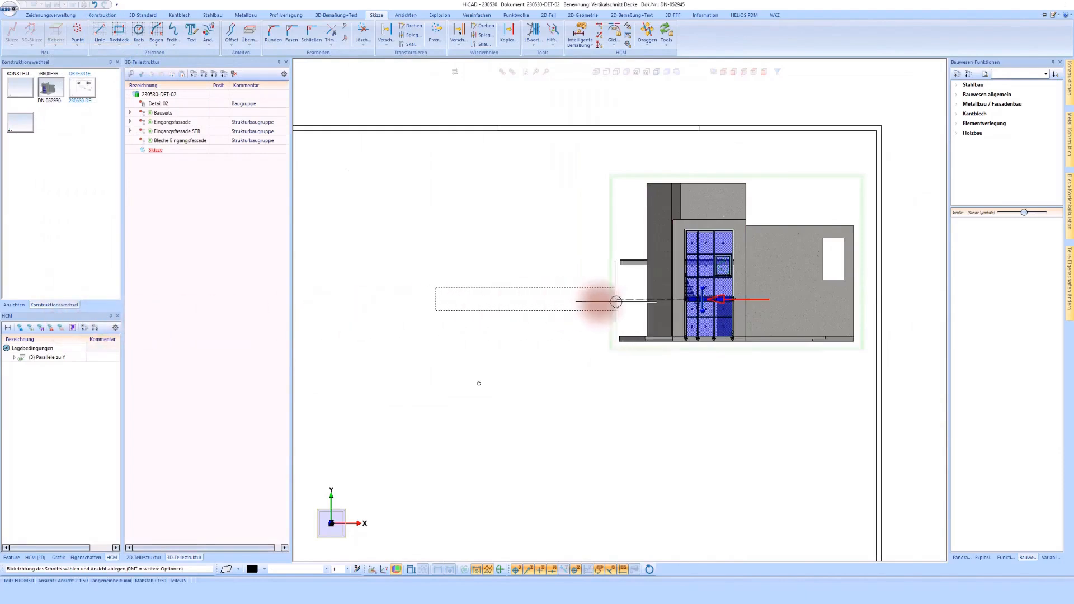
left_click(605, 304)
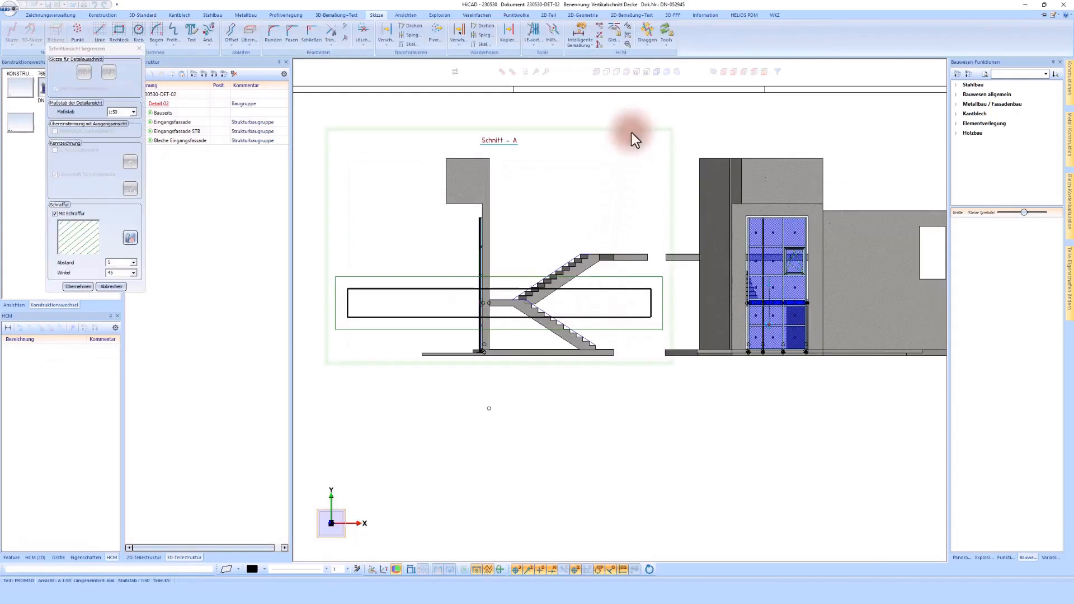
- Narrow the new section view's boundary on both sides to a strip around the facade and the concrete wall
left_click(647, 28)
left_click(655, 300)
scroll(518, 287, "up", 3)
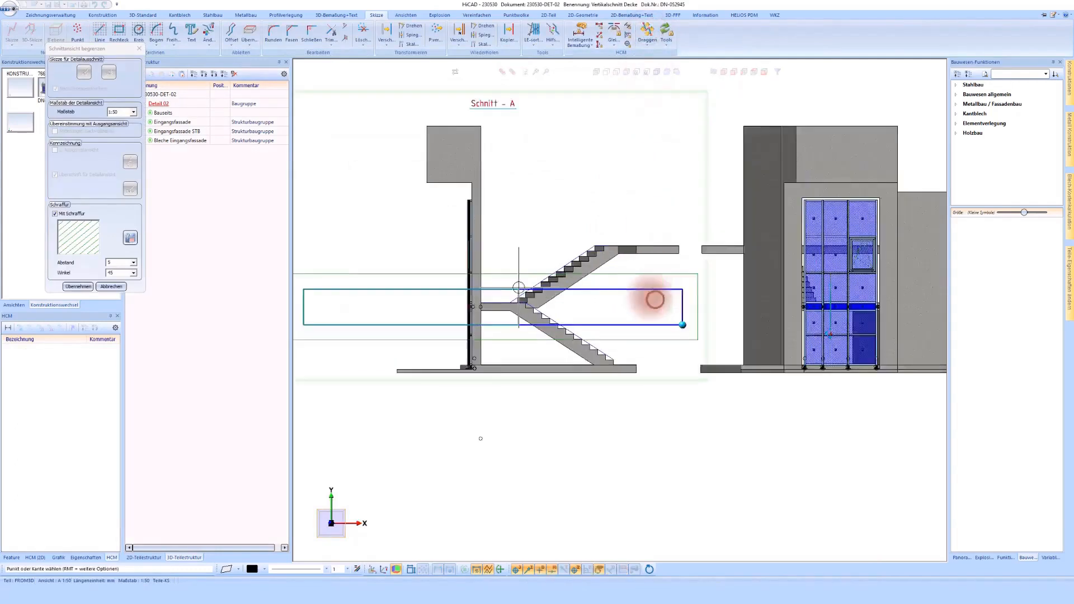
left_click(475, 300)
scroll(666, 280, "down", 2)
left_click(362, 302)
scroll(499, 302, "up", 3)
left_click(525, 297)
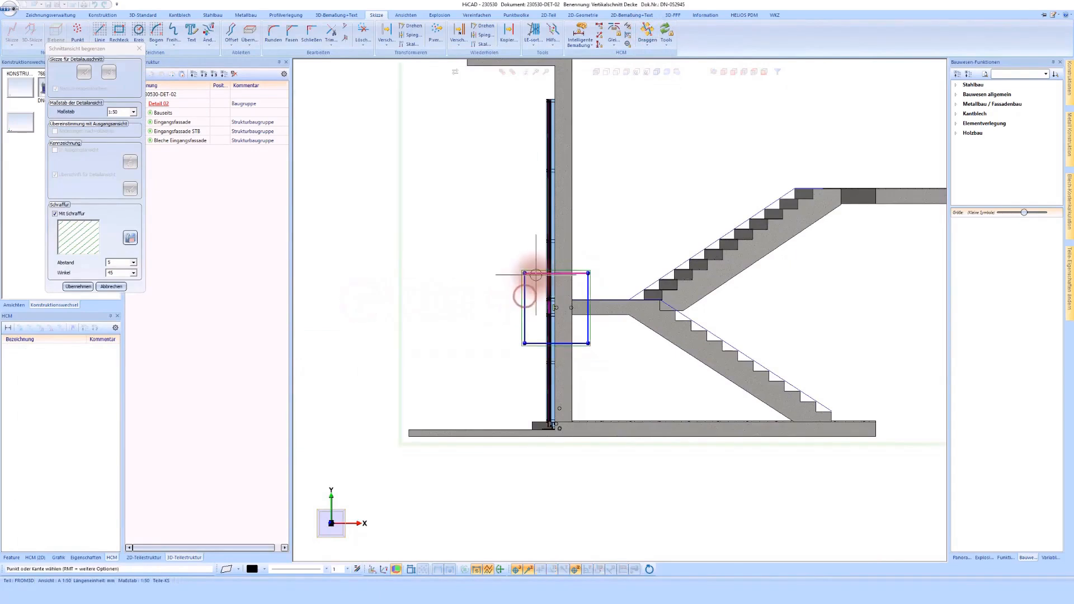
- Extend the section boundary upward along the wall and downward to below the ground floor slab
left_click(535, 275)
scroll(535, 273, "down", 1)
left_click(619, 97)
scroll(570, 365, "up", 3)
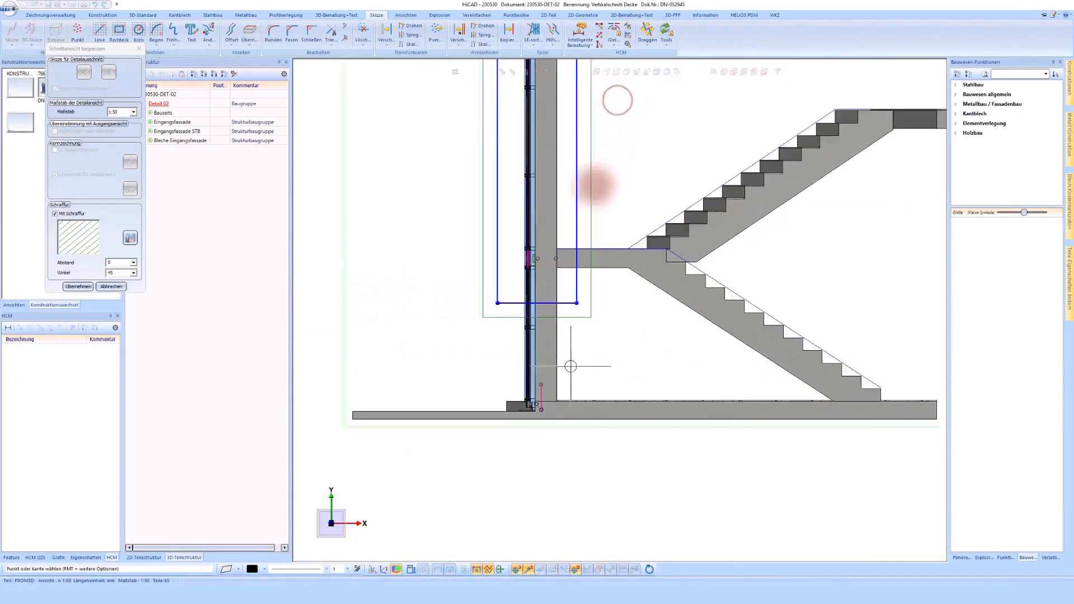
left_click(567, 290)
left_click(576, 461)
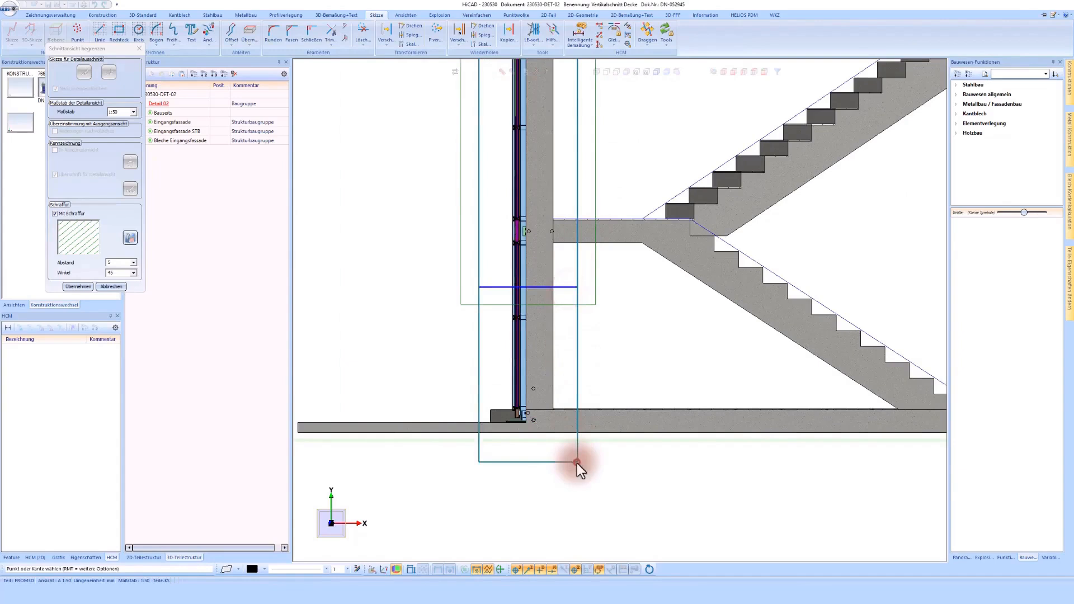
- Apply the narrowed boundary to the Schnitt - A section view and place the view beside the elevation
scroll(576, 460, "down", 2)
left_click(83, 287)
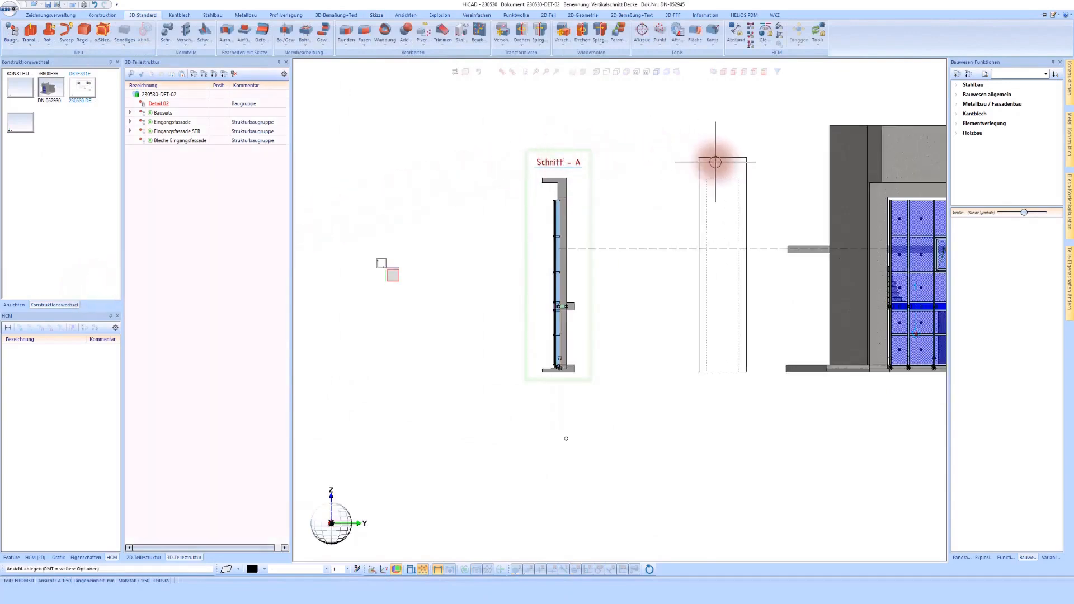
left_click(692, 163)
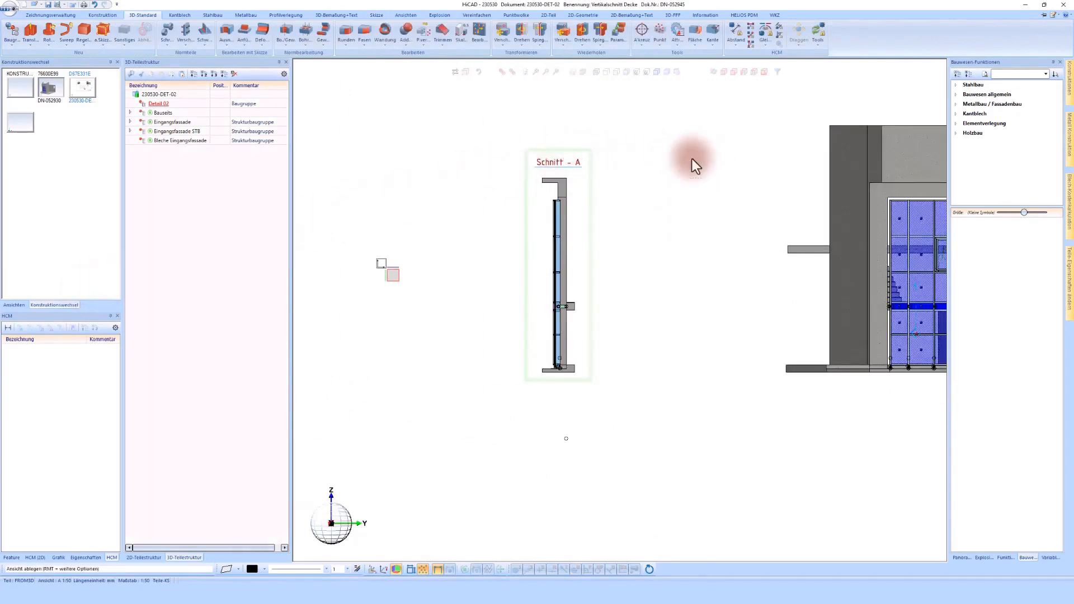
- Begin a new detail view of Schnitt - A with an 800 by 800 mm rectangle around the bracket at the intermediate slab
right_click(632, 159)
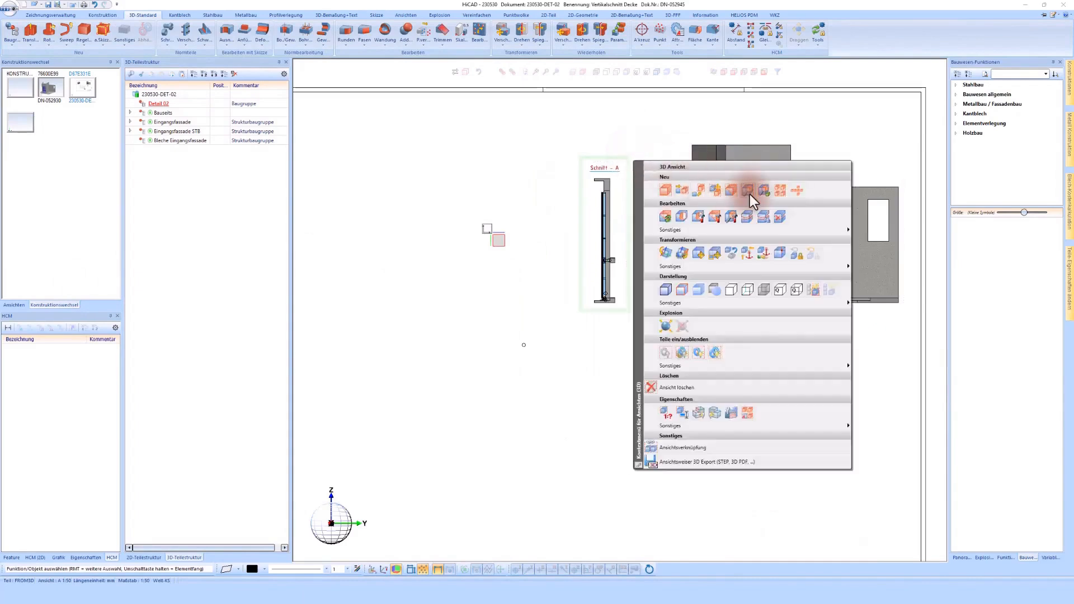
left_click(749, 194)
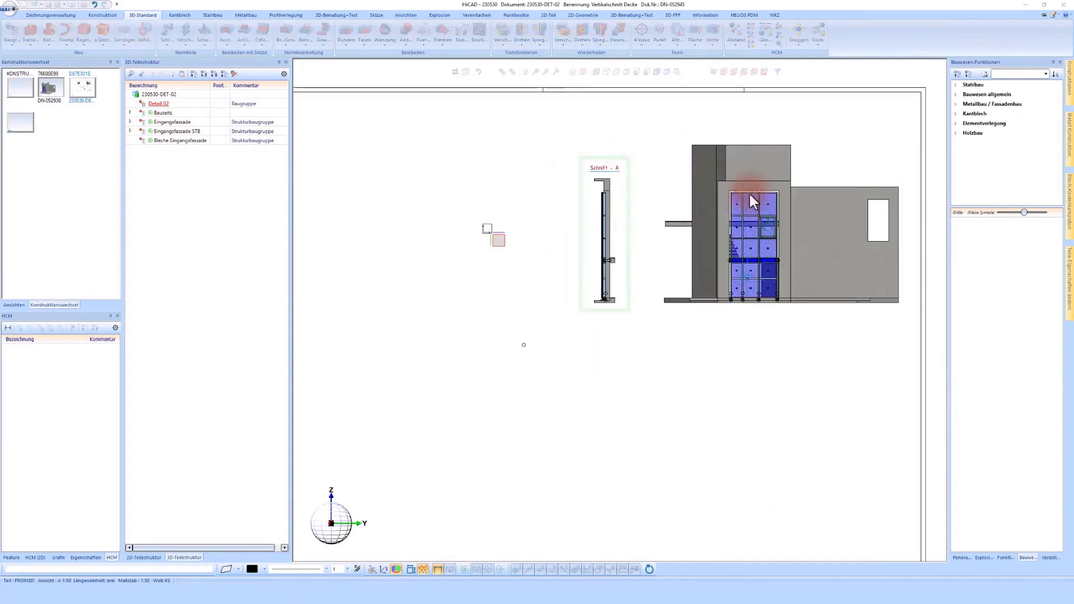
left_click(117, 31)
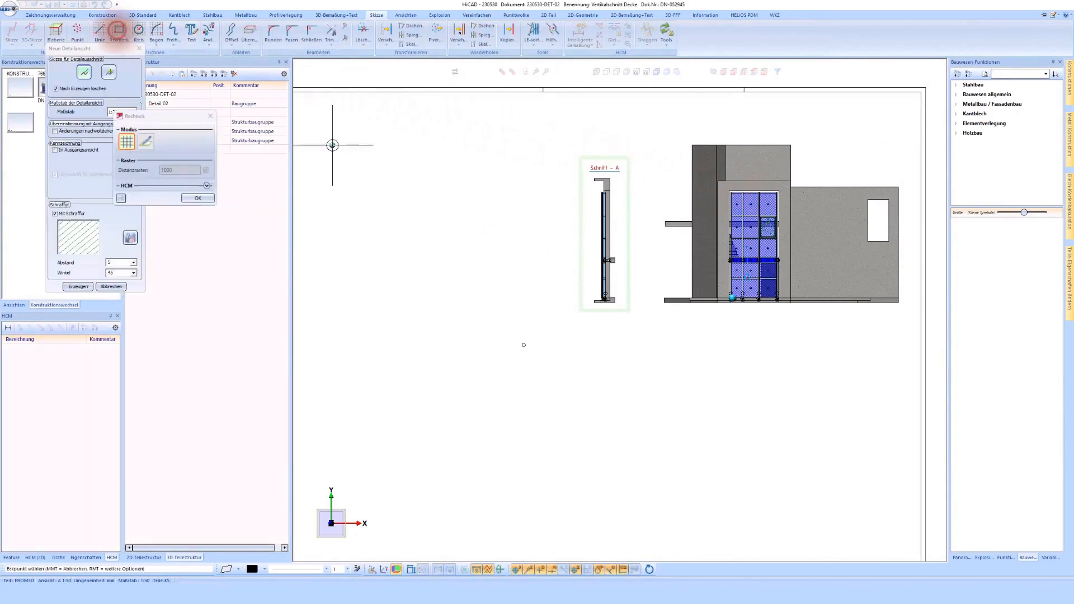
scroll(576, 263, "up", 8)
left_click(660, 197)
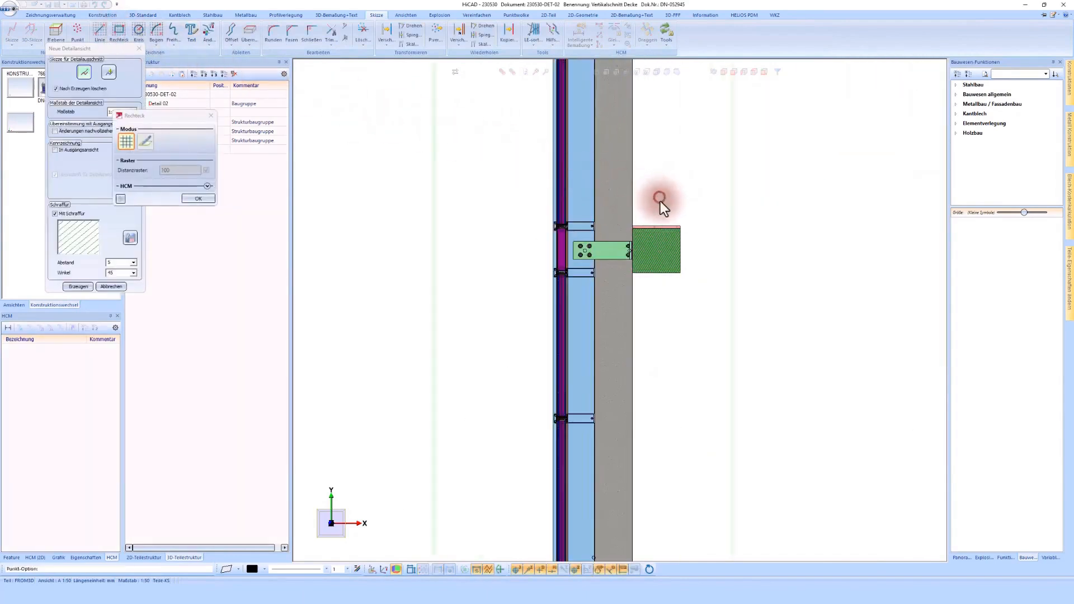
left_click(511, 335)
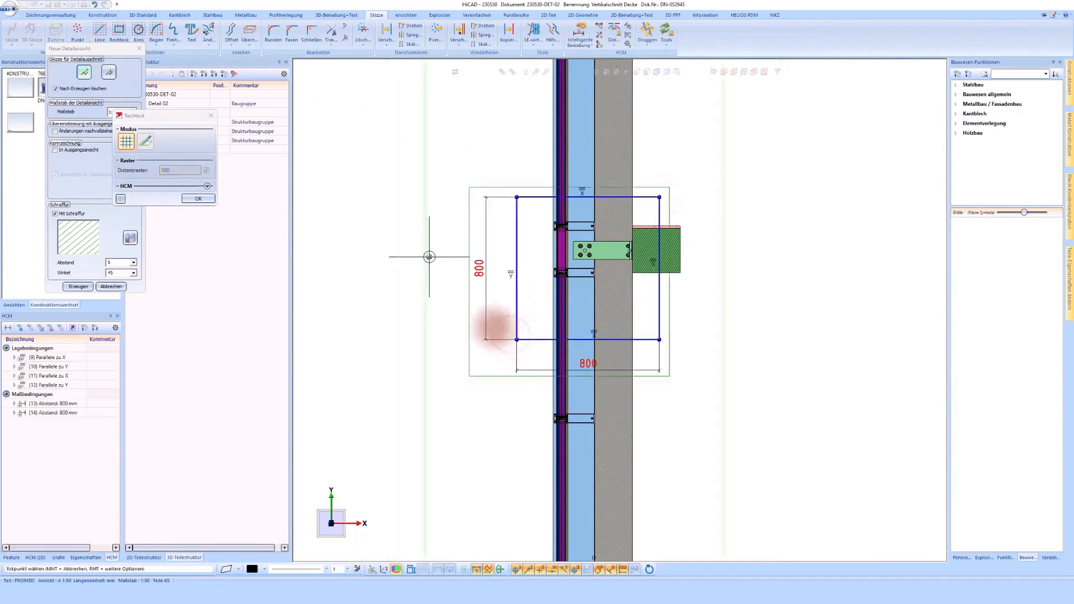
left_click(196, 199)
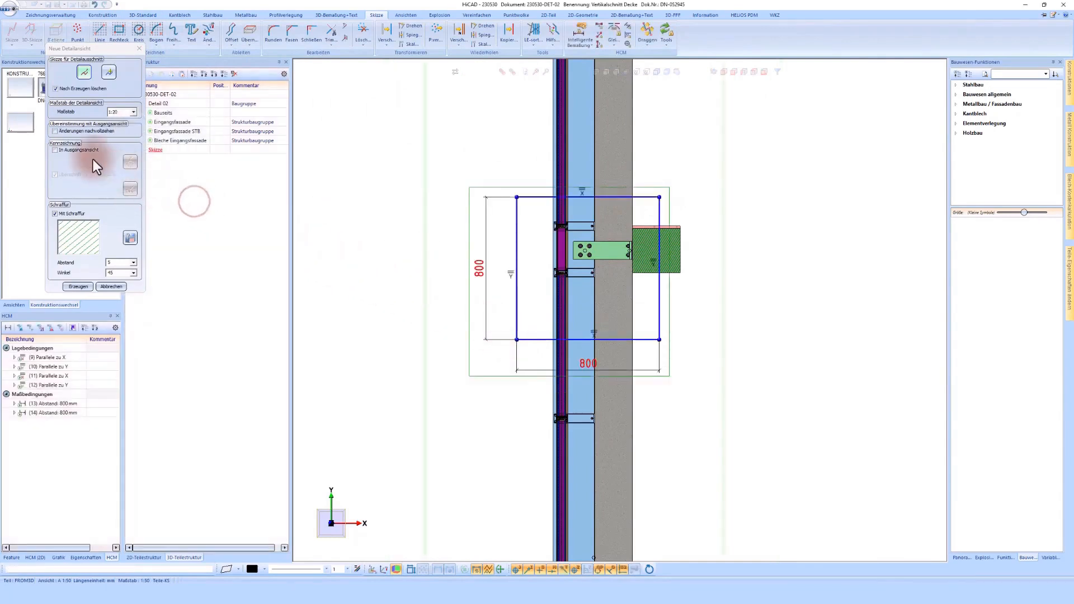
- Mark the detail in the source view with designation 02, set its scale to 1:2.5 and place the detail view in the sheet's free area
left_click(68, 150)
left_click(134, 112)
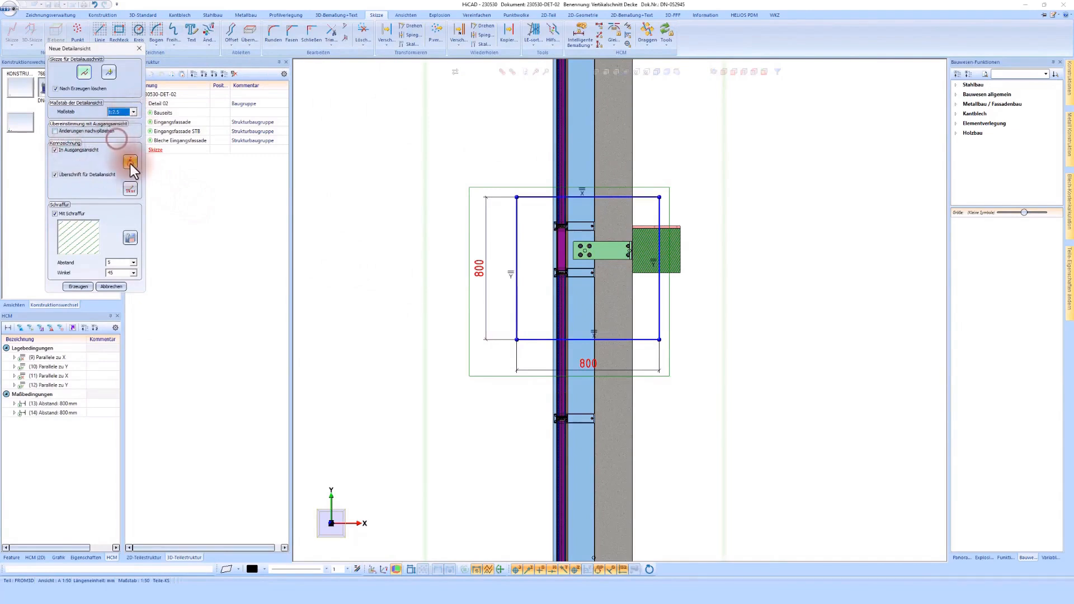
left_click(129, 162)
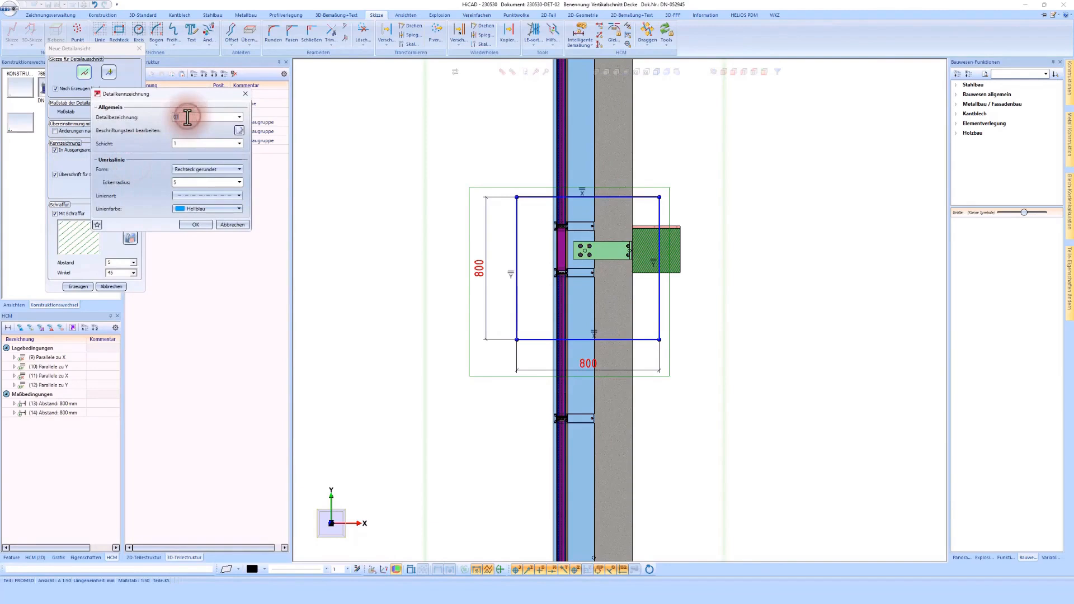
left_click(197, 225)
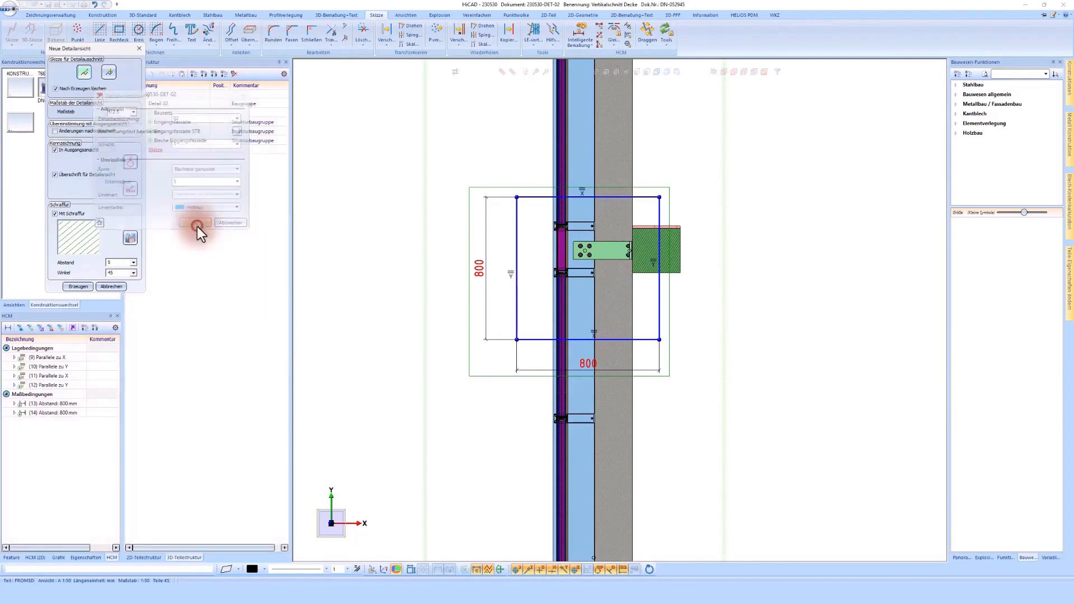
left_click(87, 286)
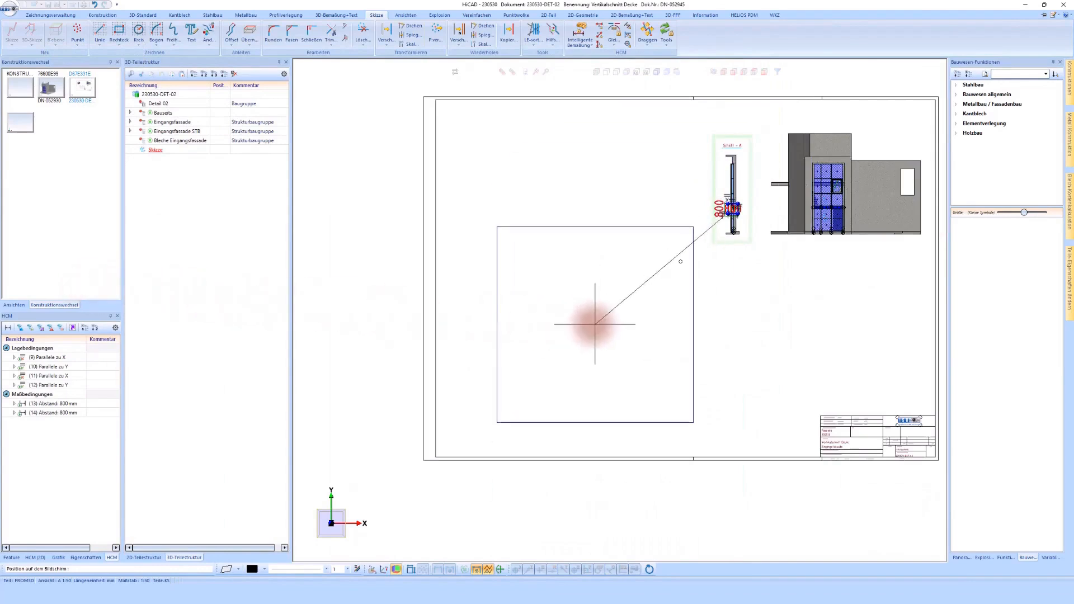
left_click(595, 325)
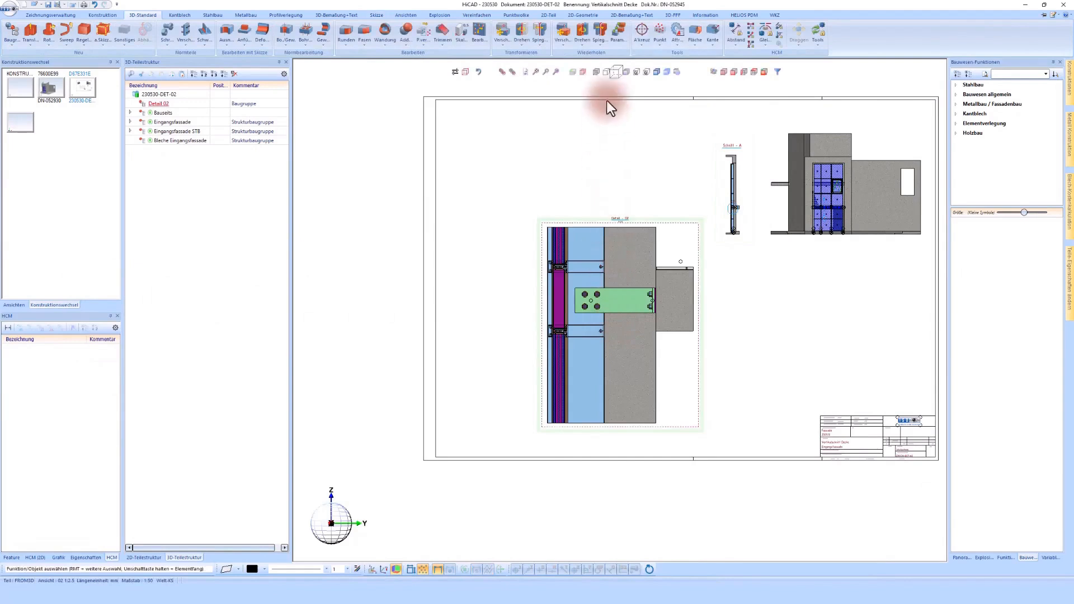
- Change the Detail - 02 view from shaded display to a line drawing without hidden edges
left_click(607, 72)
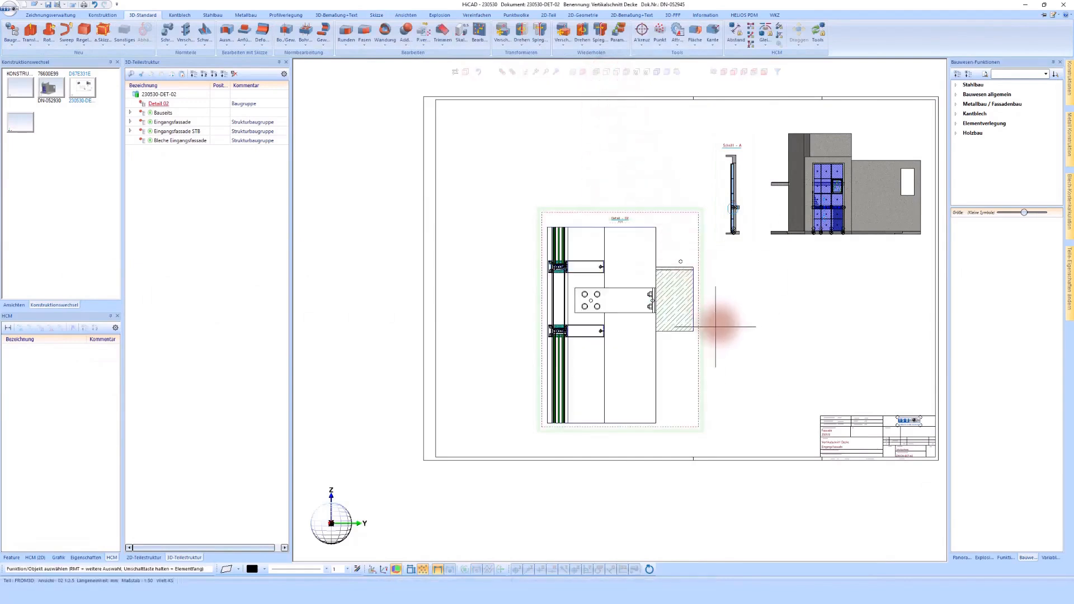
scroll(716, 324, "up", 1)
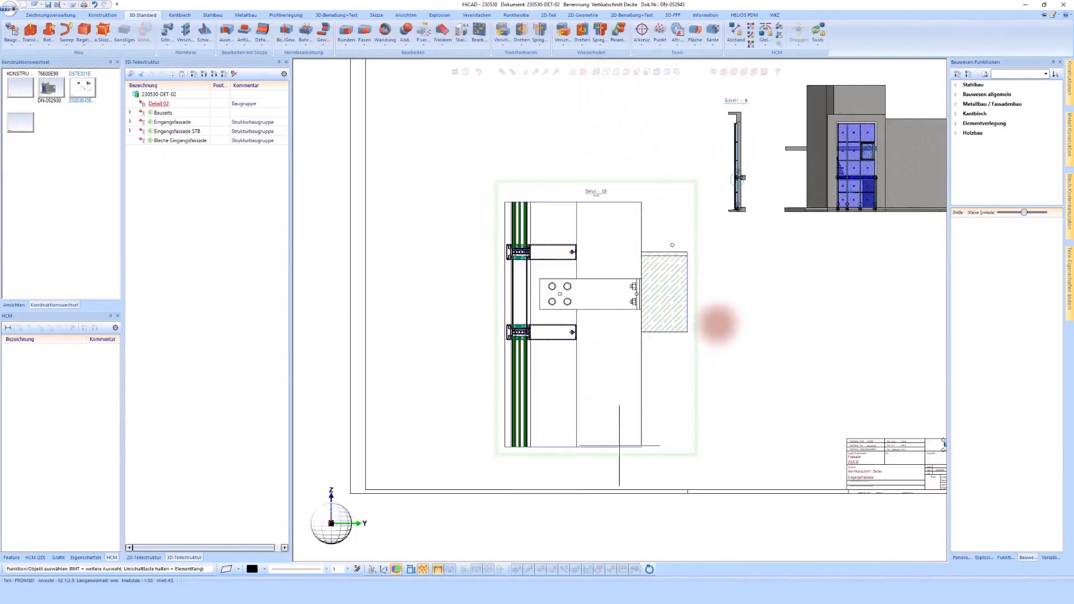
scroll(630, 343, "up", 1)
scroll(509, 276, "down", 1)
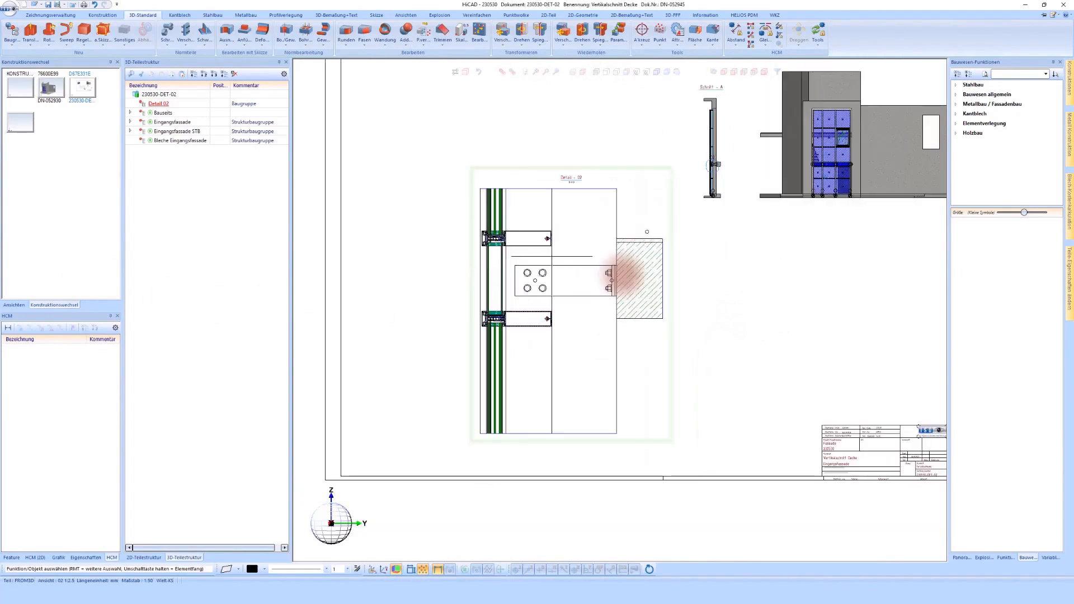
scroll(643, 331, "up", 1)
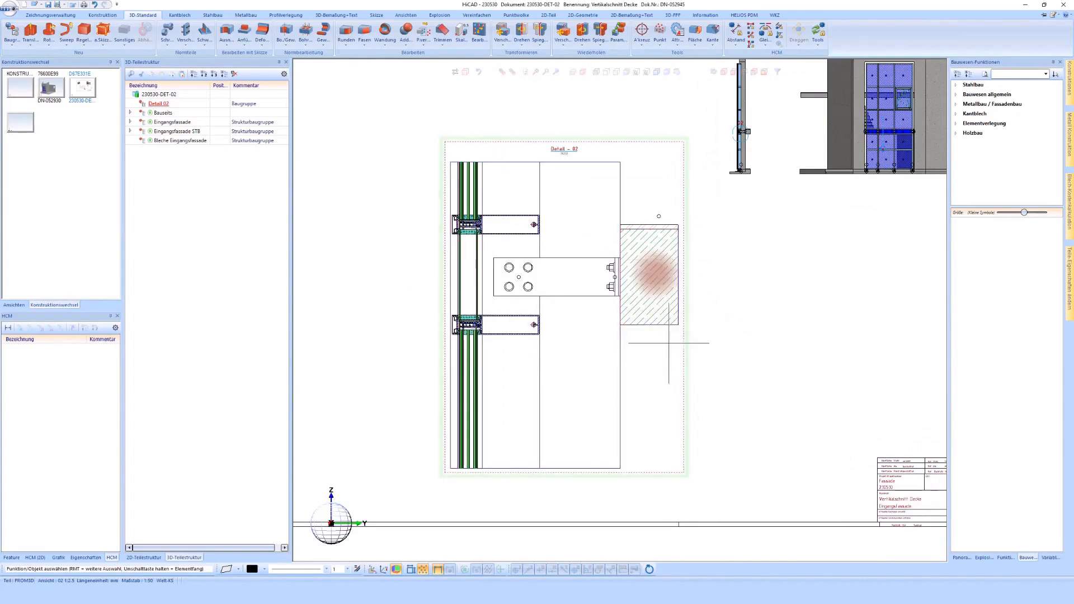
scroll(665, 334, "up", 2)
scroll(570, 245, "down", 1)
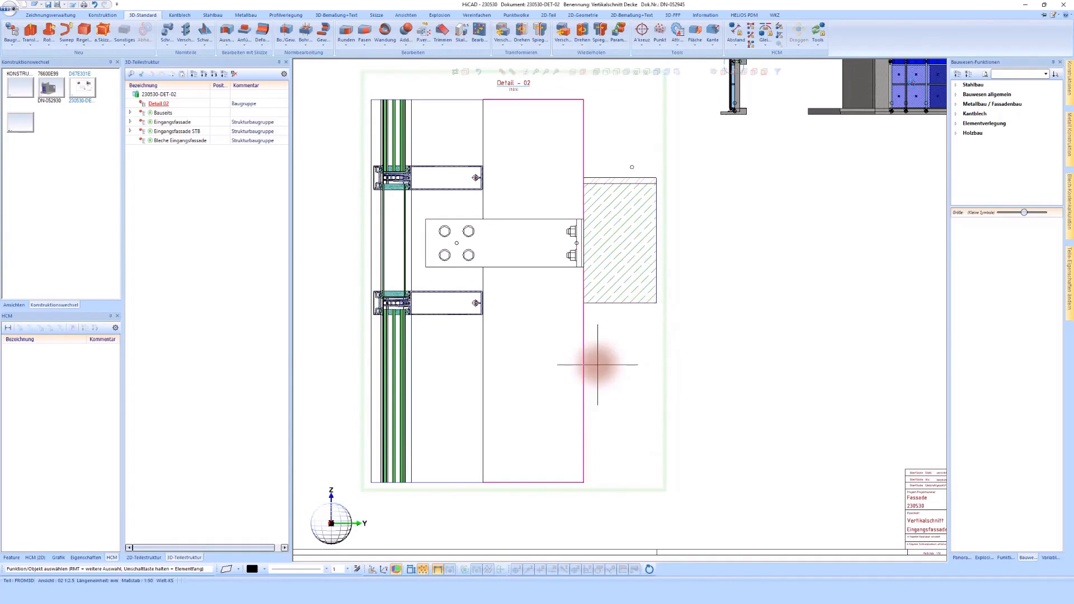
scroll(551, 333, "up", 1)
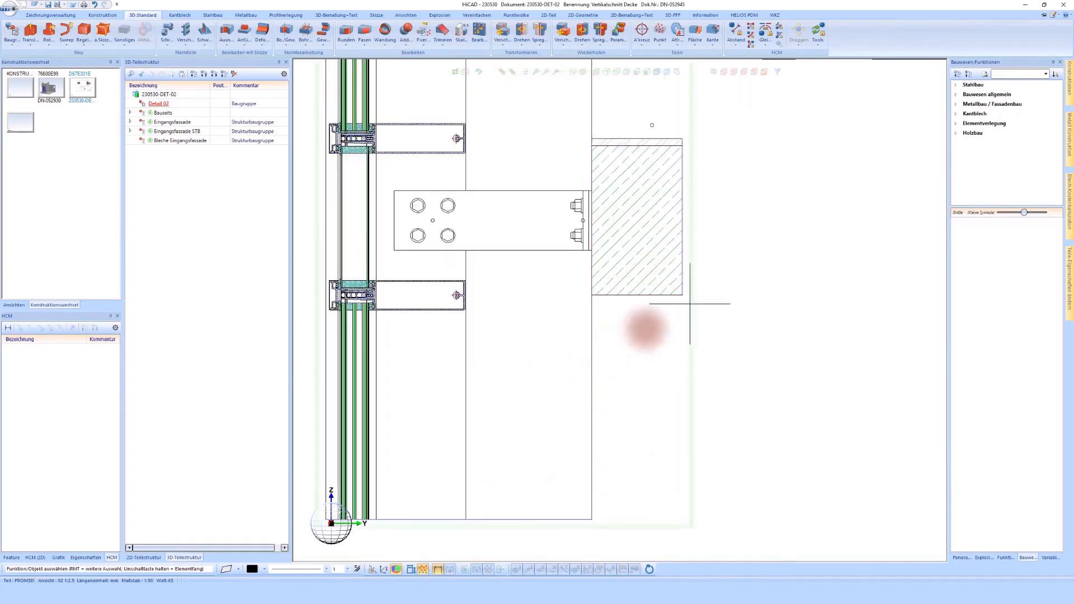
- Start a general building material along a sketch and draw an L-shaped line below the slab, about 220 mm horizontally, with a vertical leg upward
left_click(976, 86)
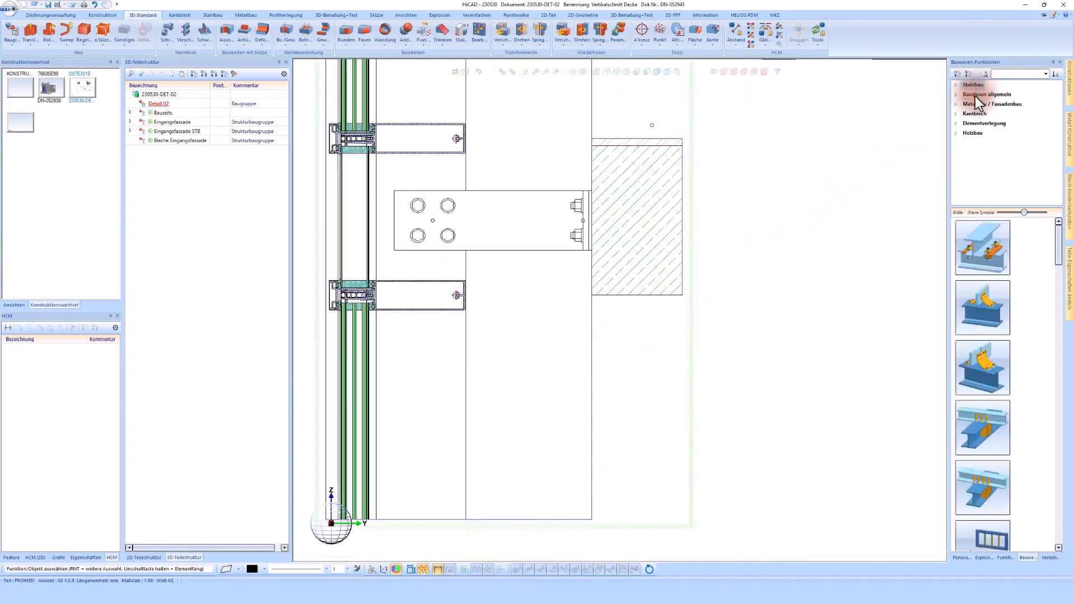
left_click(975, 95)
left_click_drag(1023, 213, 1009, 213)
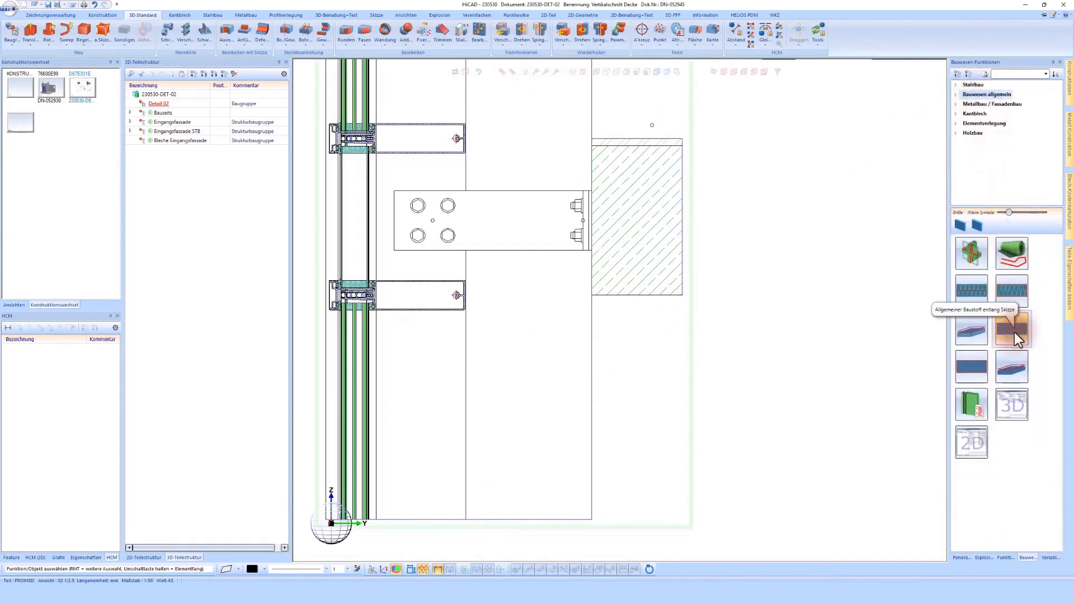
left_click(1014, 331)
scroll(666, 369, "up", 2)
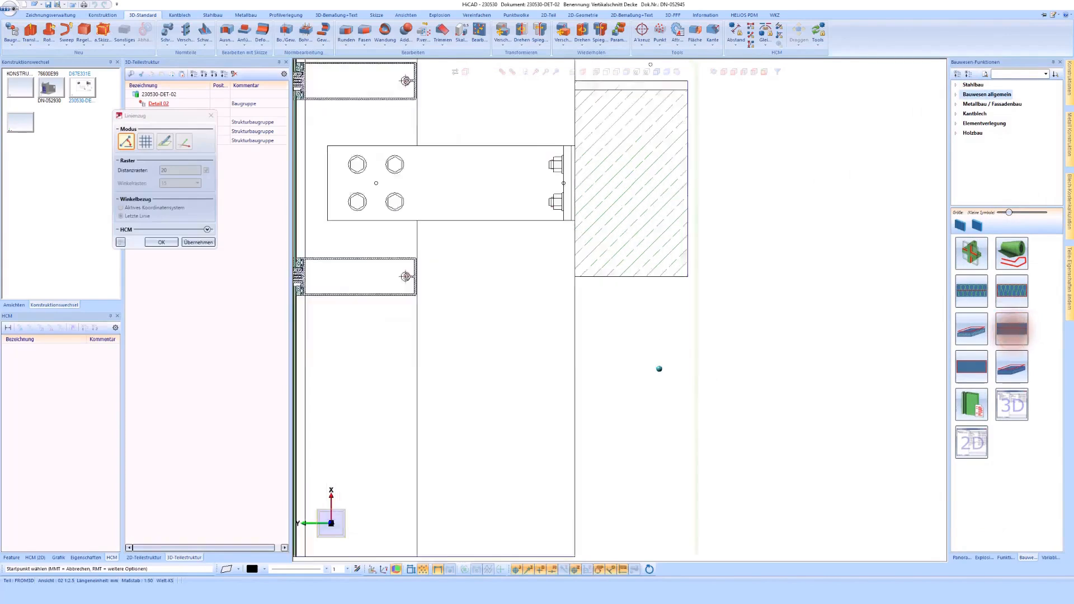
scroll(700, 357, "down", 1)
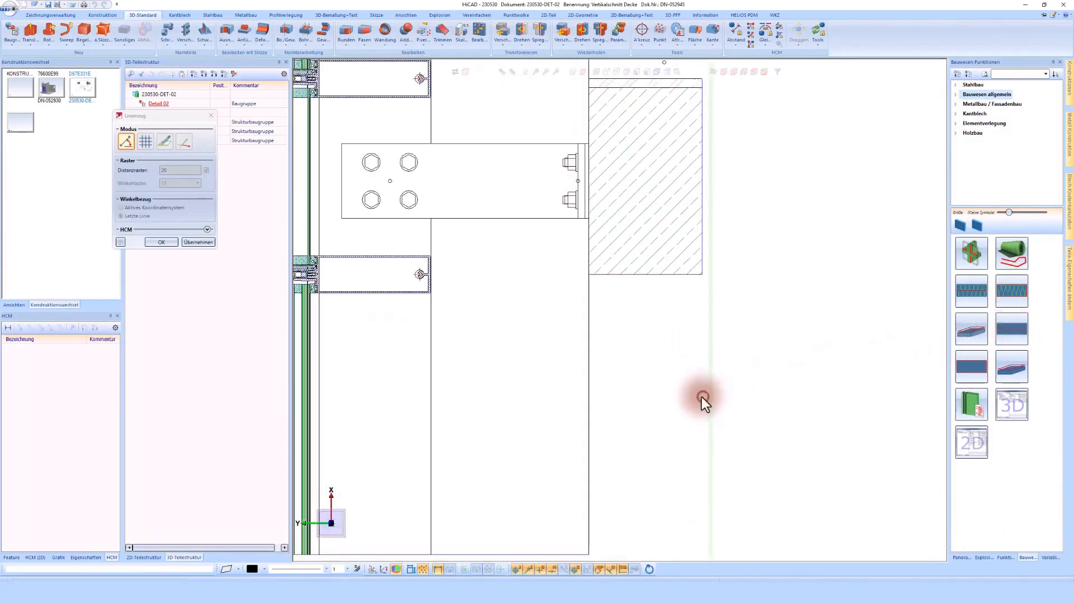
left_click(703, 398)
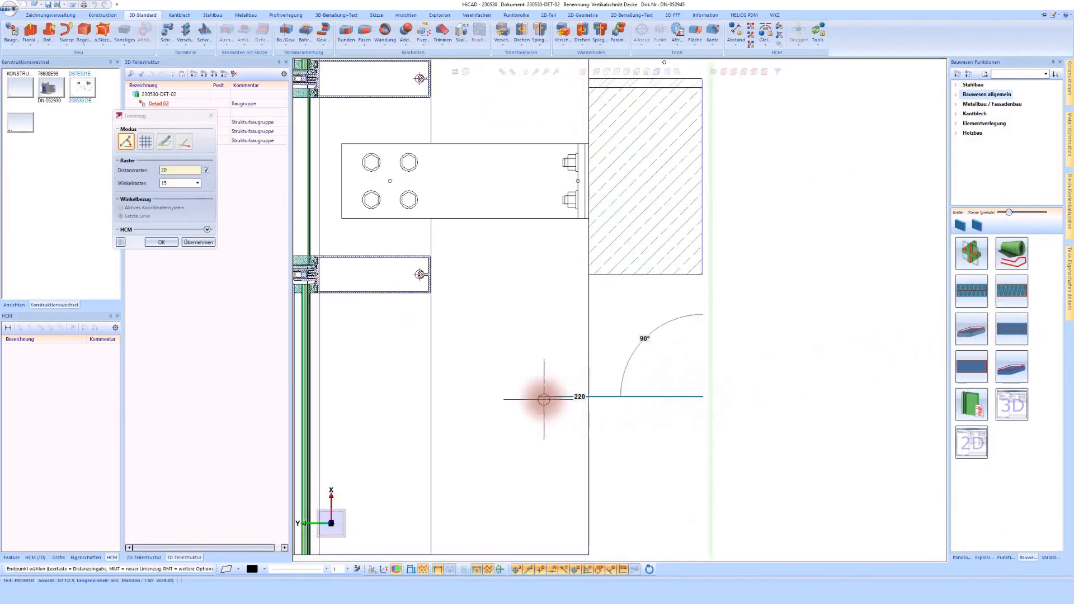
left_click(540, 396)
left_click(540, 264)
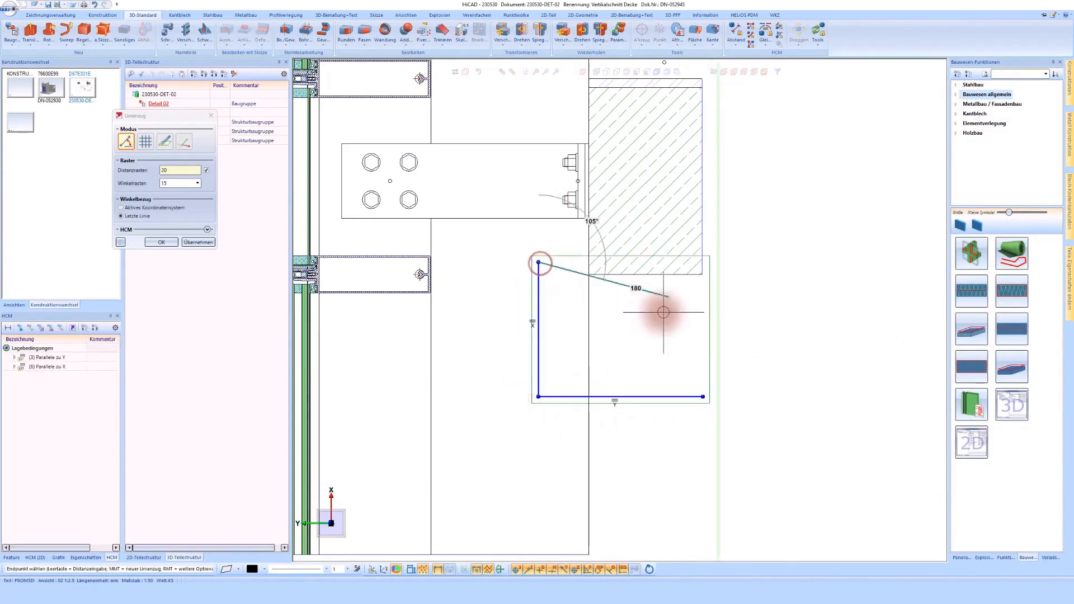
middle_click(663, 313)
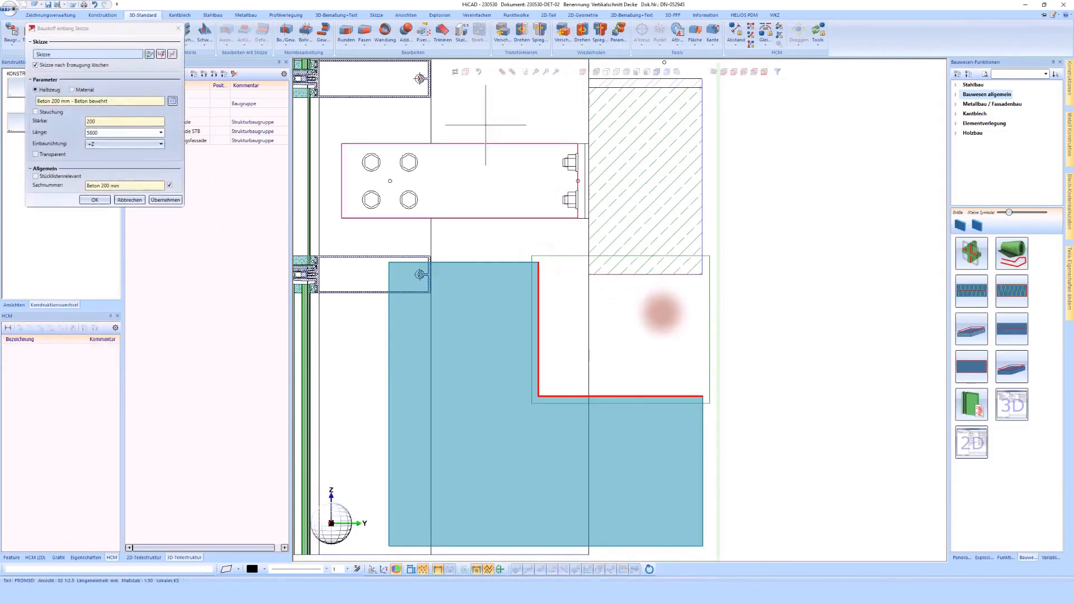
- Choose the gypsum material Abgehängte Decke and set its thickness direction to the inside of the L-shaped line
left_click(173, 102)
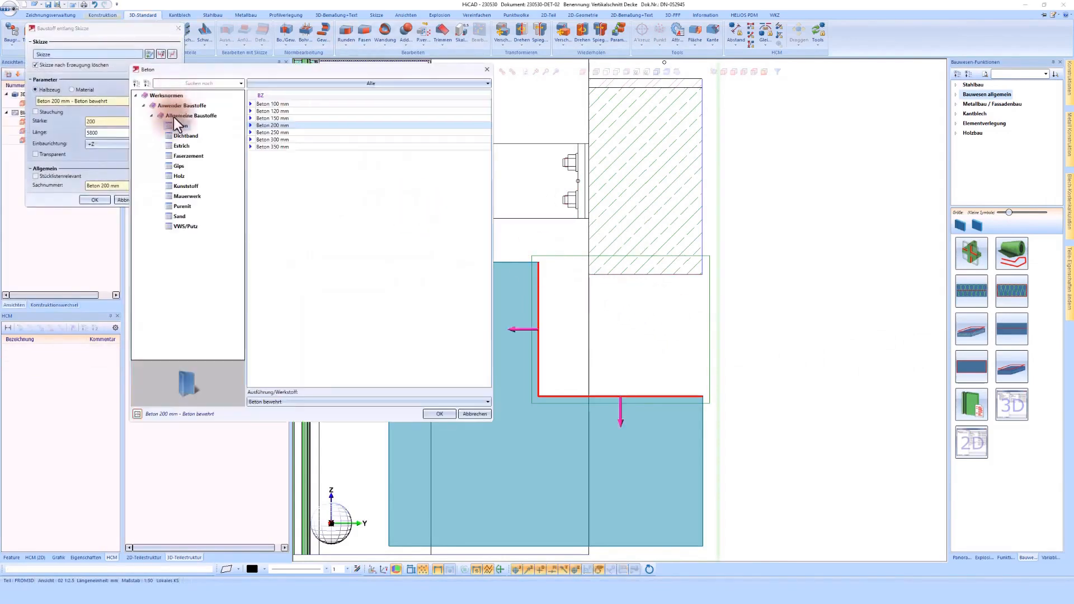
left_click(183, 186)
left_click(179, 176)
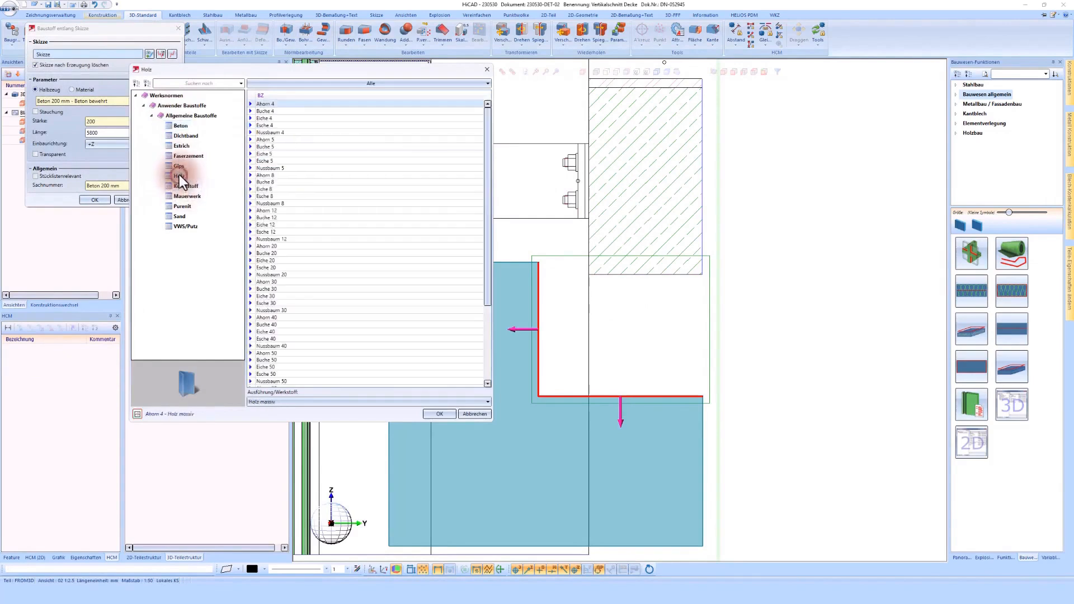
left_click(180, 168)
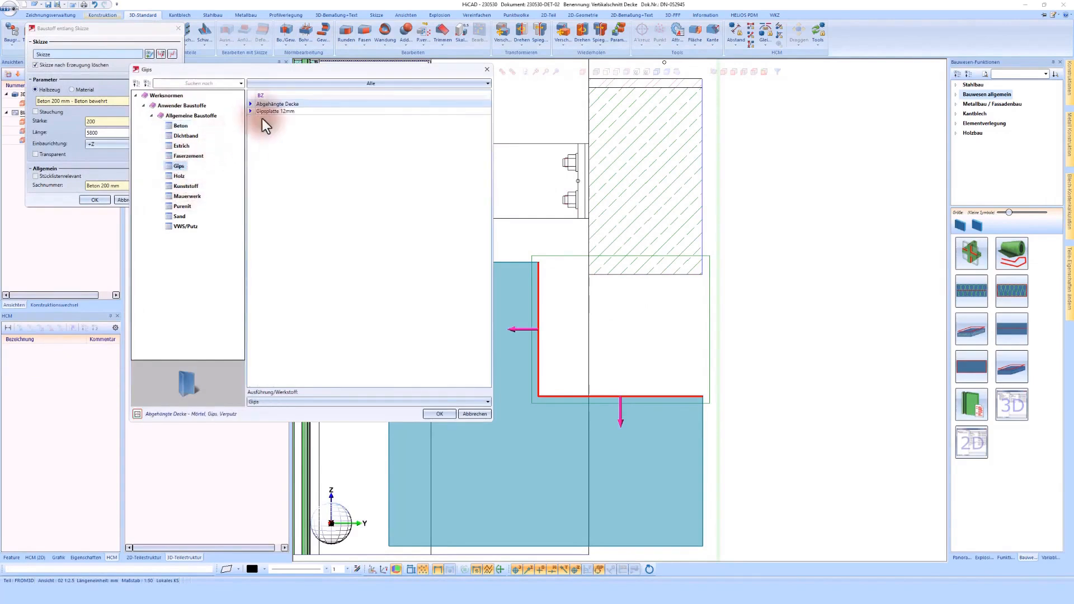
double_click(280, 106)
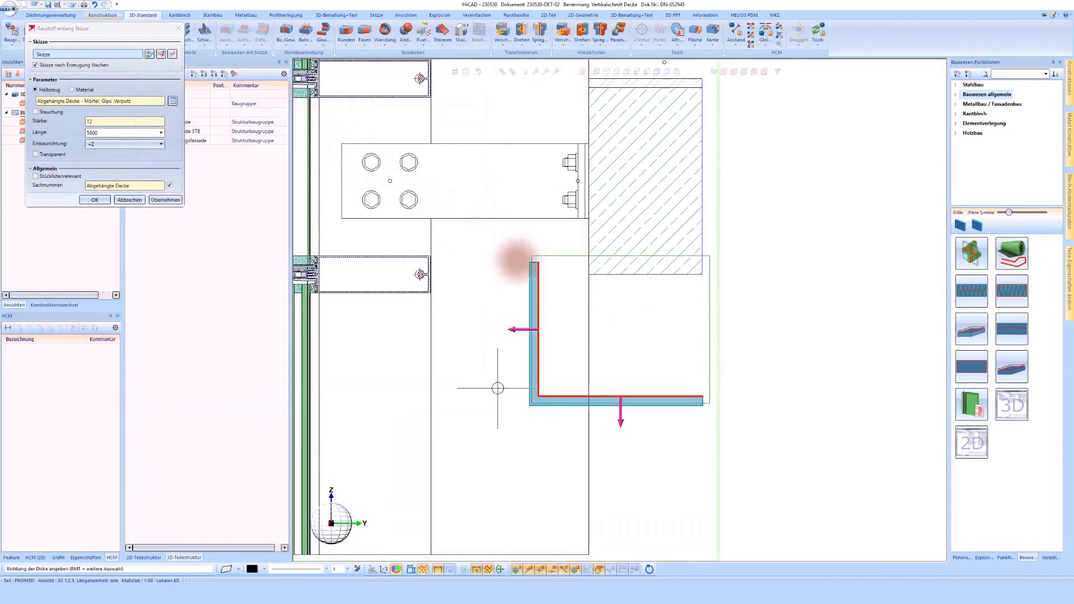
left_click(630, 336)
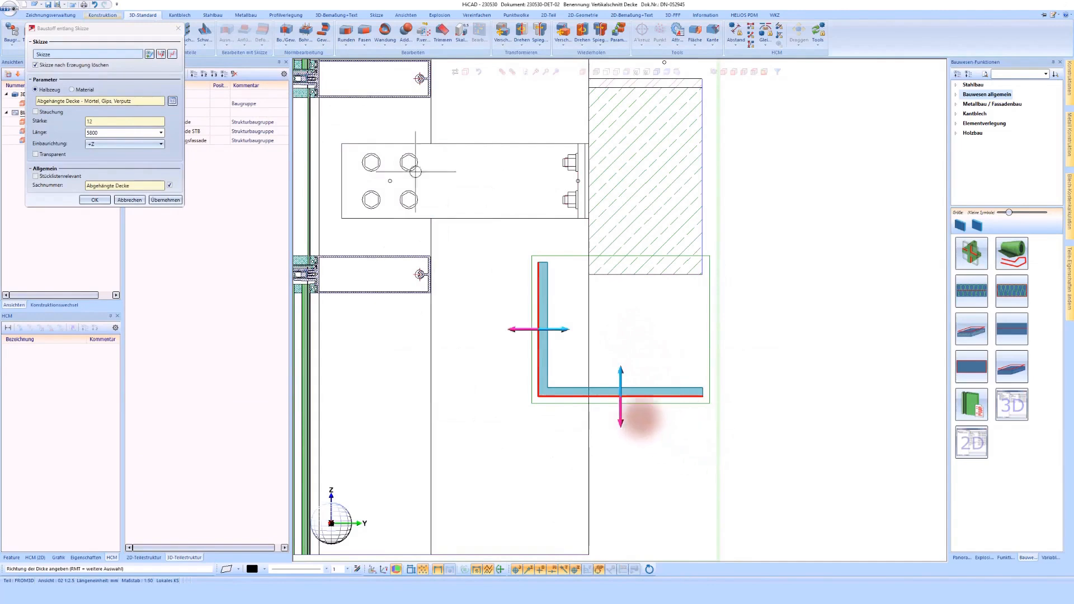
- Set the suspended ceiling's length to 1000 and its installation direction to Beidseitig, and create the part
left_click(99, 133)
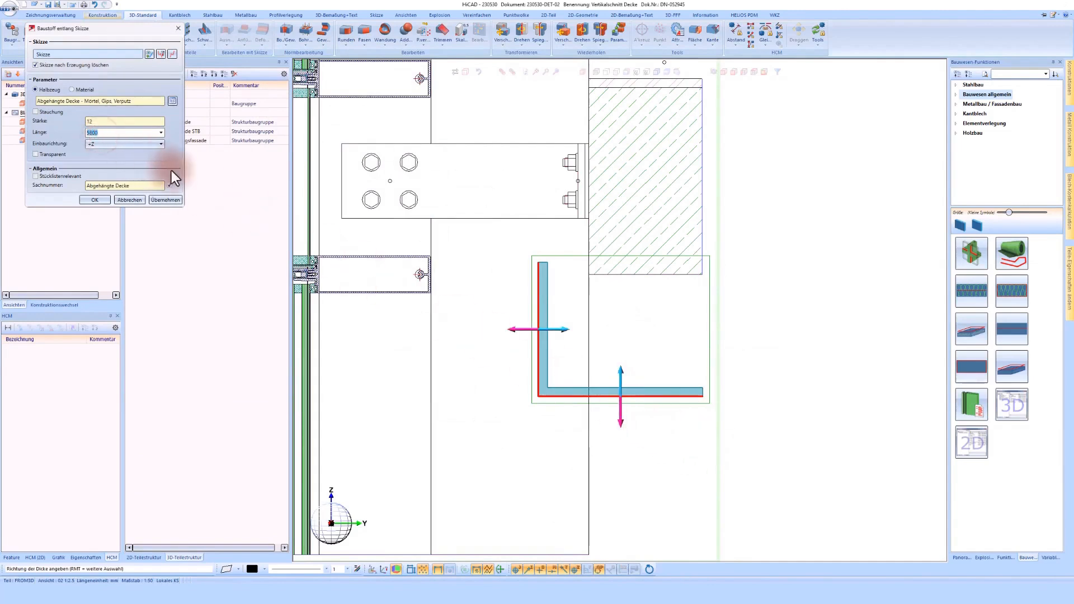
left_click(116, 143)
left_click(106, 154)
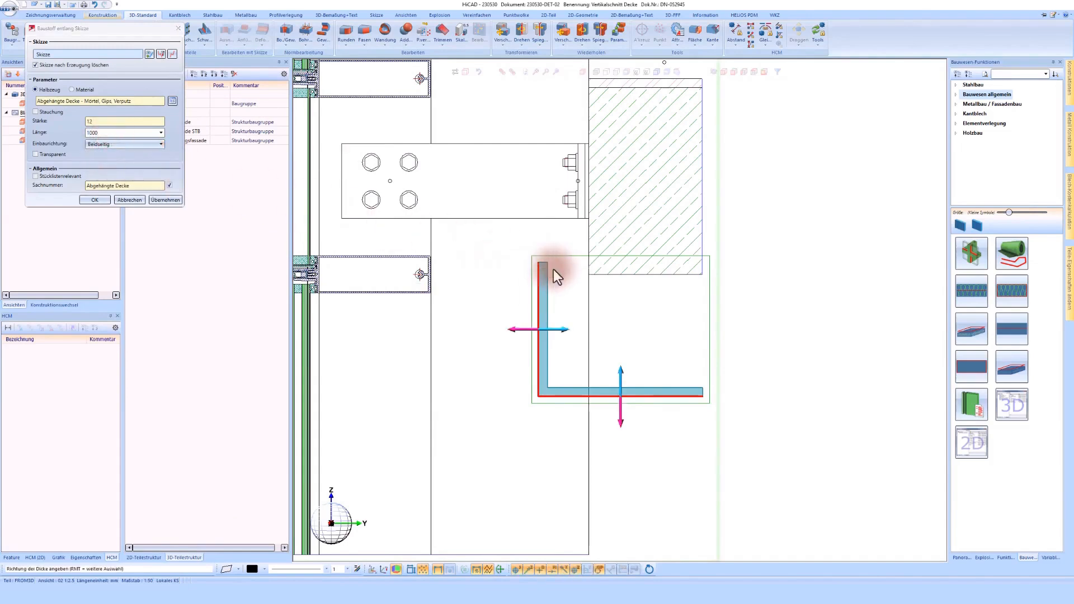
left_click(99, 202)
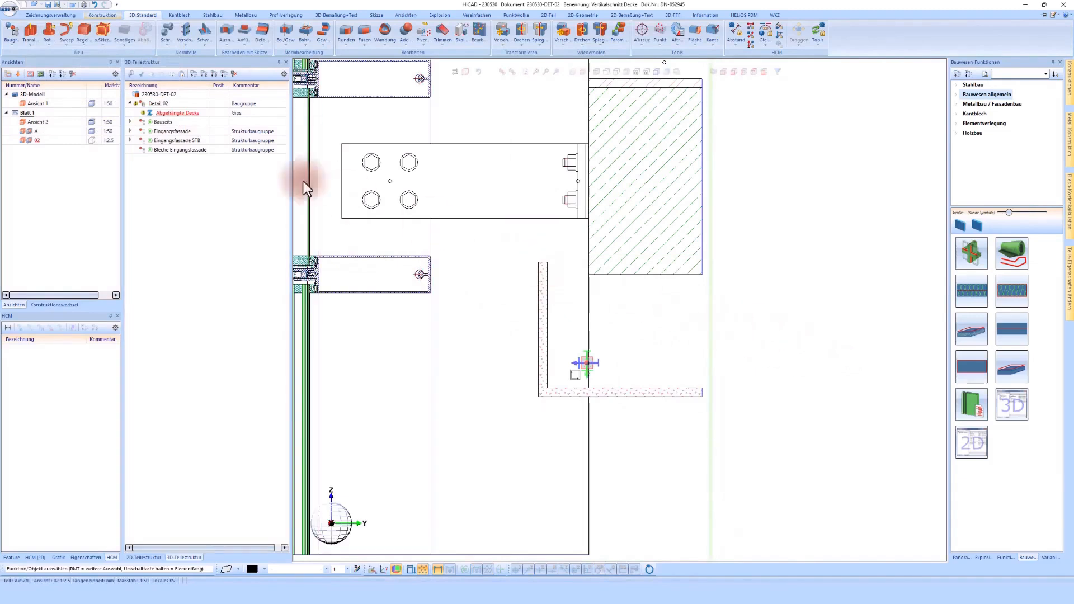
- Move the Abgehängte Decke part into the Bauseits assembly and update all views of the active sheet
left_click(129, 122)
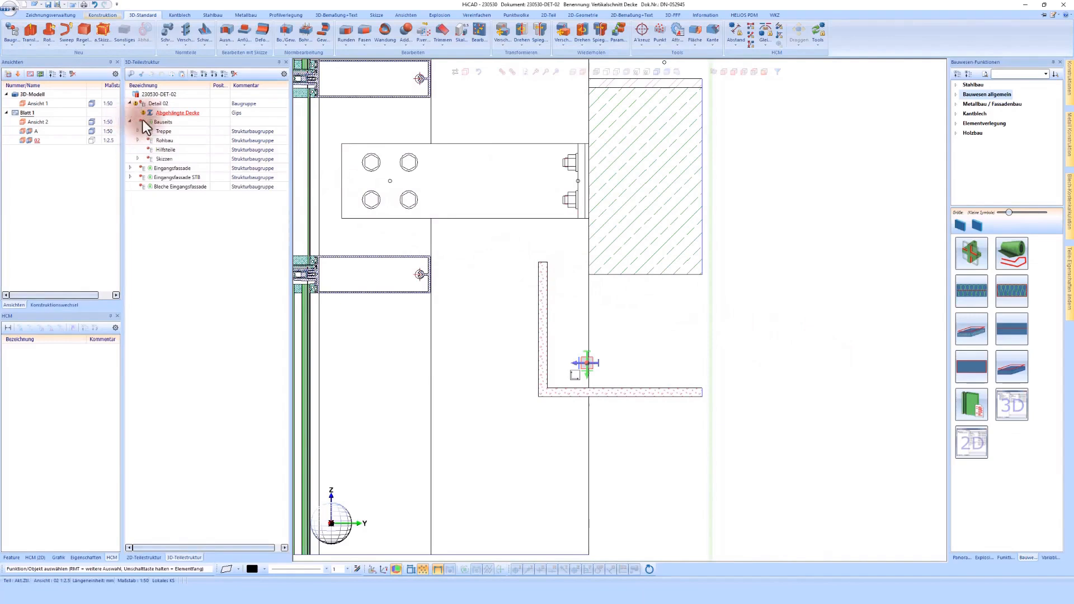
left_click(159, 122)
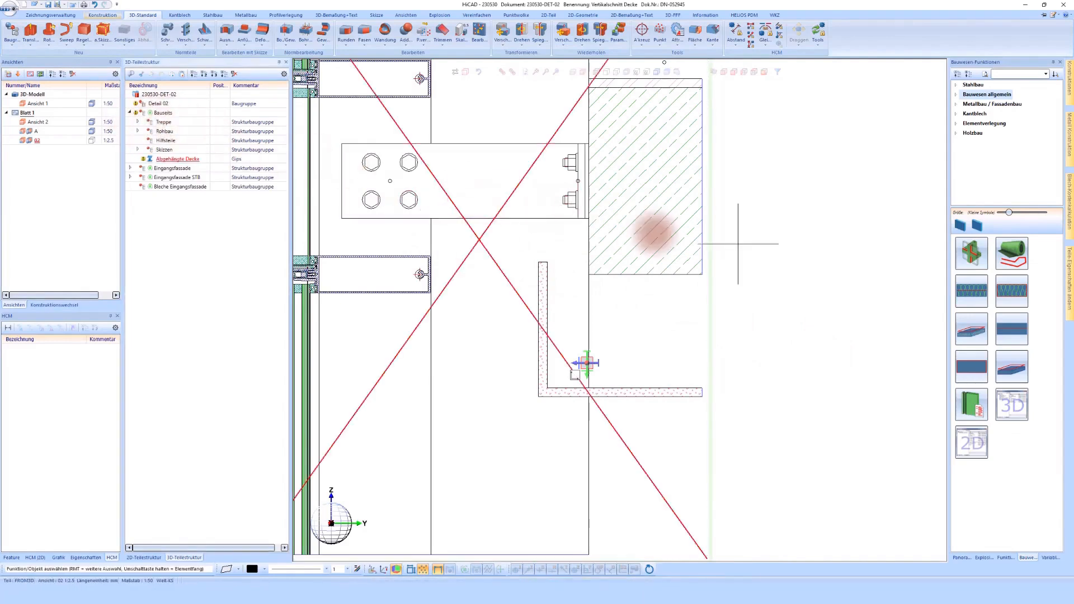
right_click(717, 247)
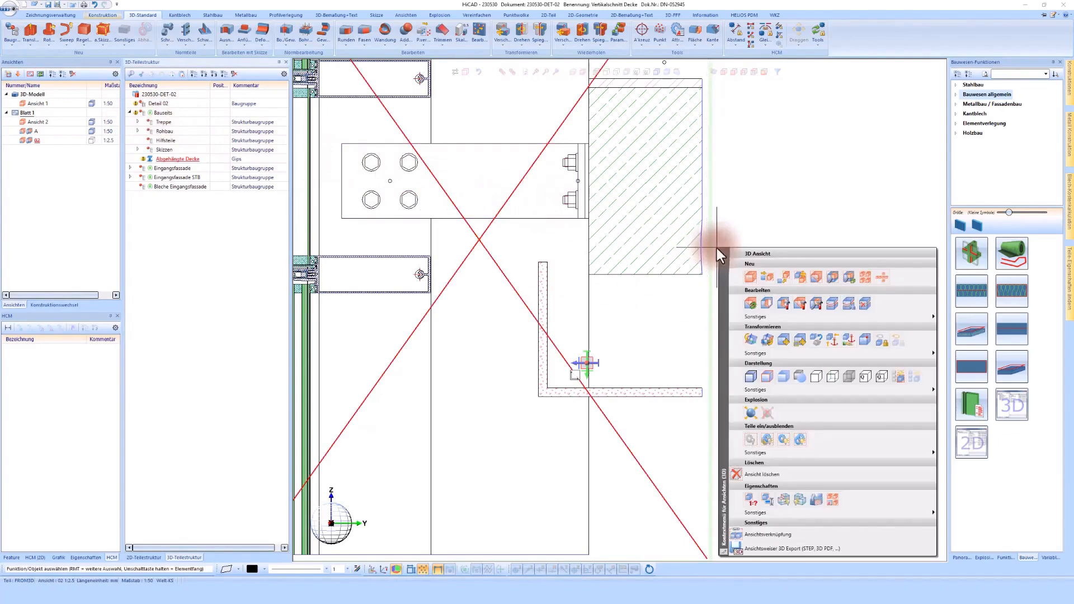
left_click(750, 304)
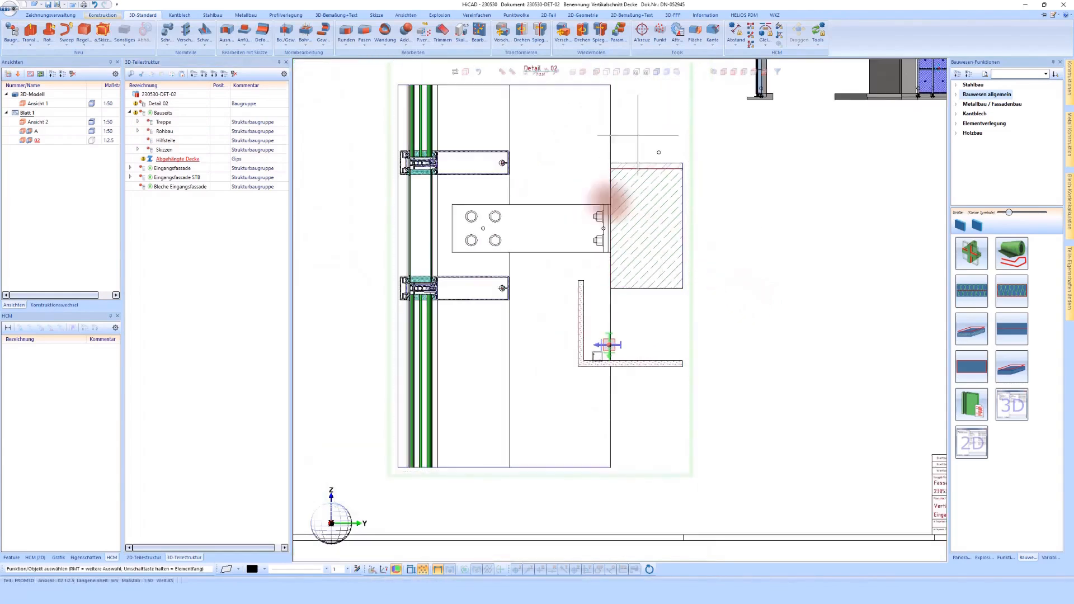
- Place an elevation mark on the slab's top edge in the Detail - 02 view
left_click(343, 15)
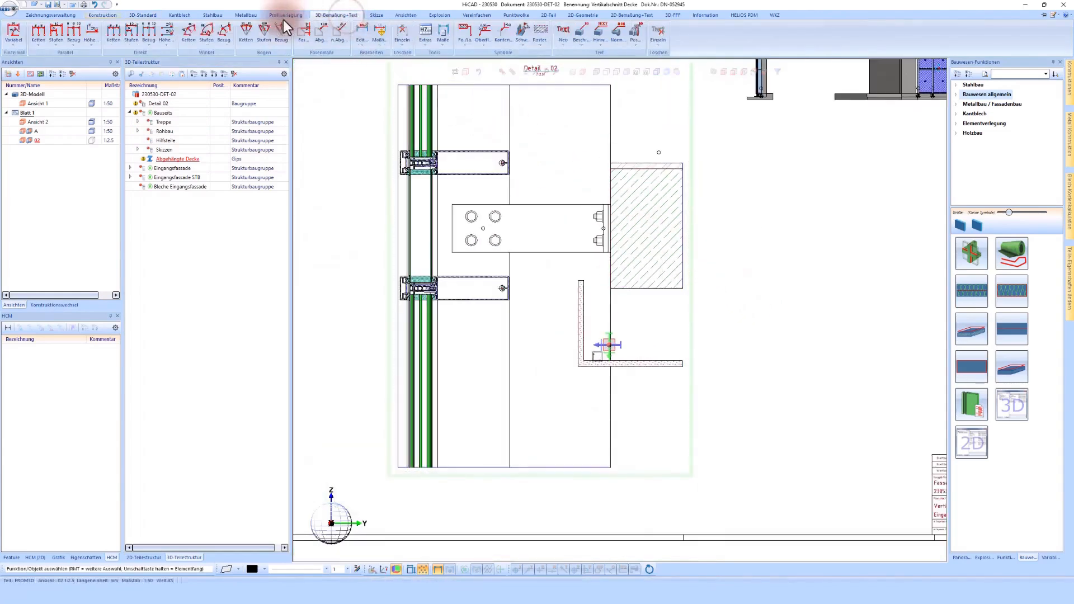
left_click(94, 28)
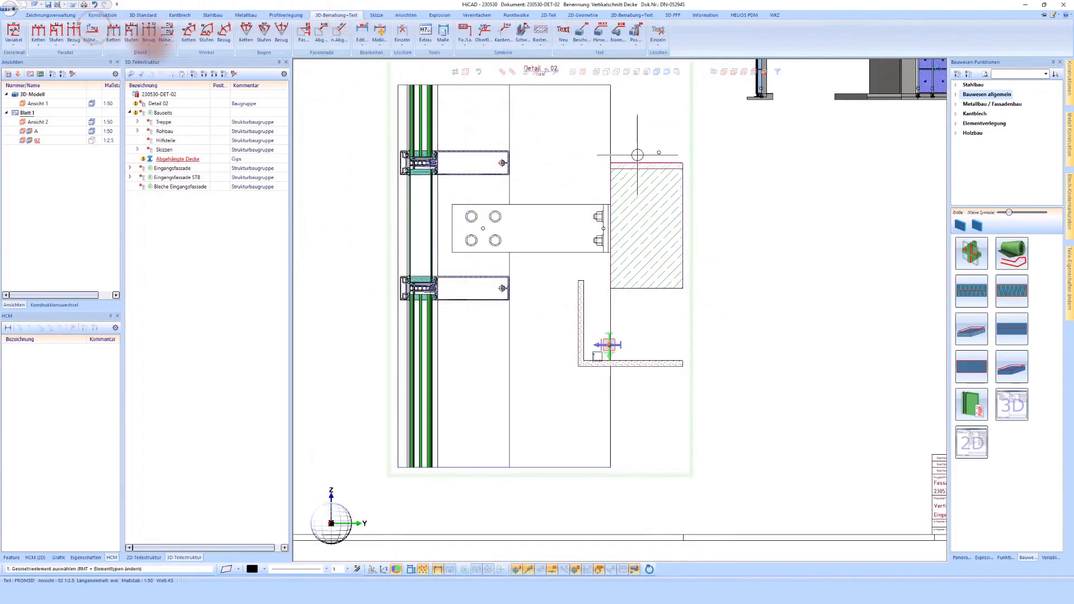
scroll(620, 161, "up", 2)
left_click(620, 161)
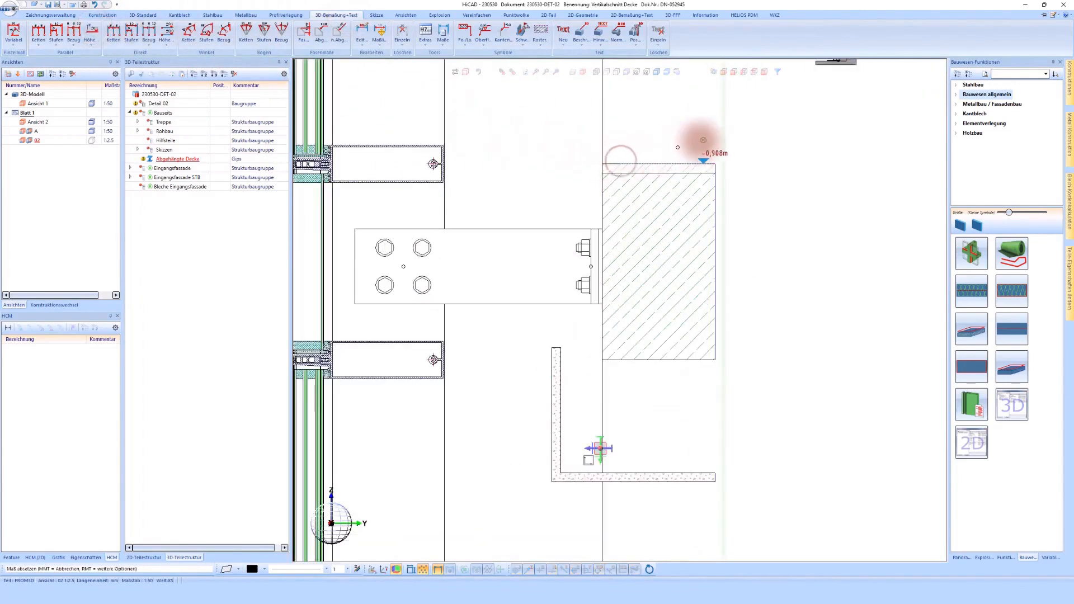
left_click(700, 141)
scroll(696, 141, "down", 2)
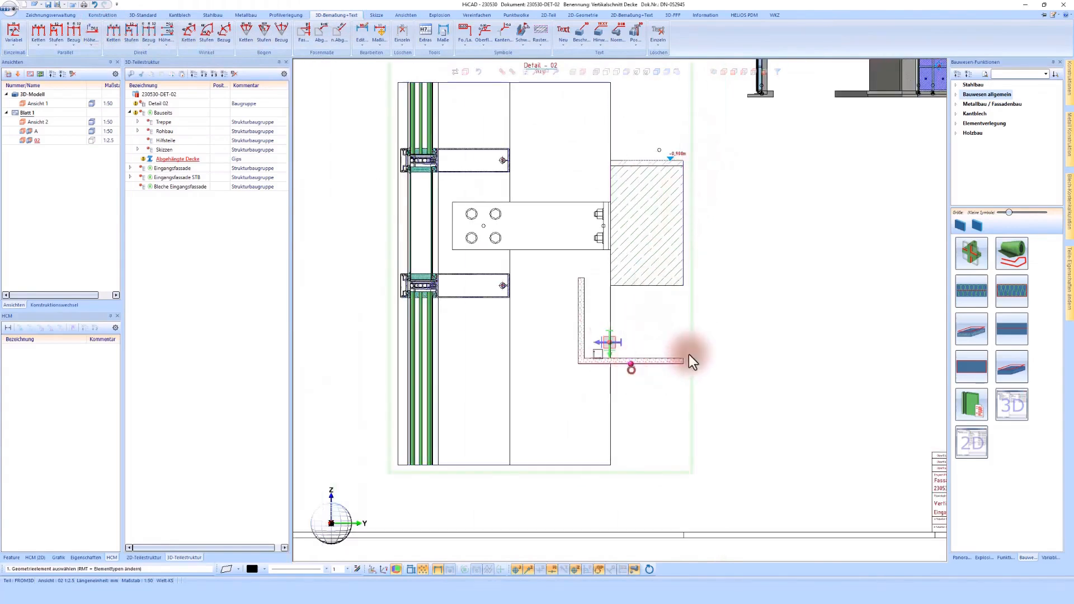
- Add elevation marks to the undersides of the suspended ceiling and the concrete slab in Detail - 02
left_click(664, 361)
scroll(698, 351, "up", 2)
left_click(701, 352)
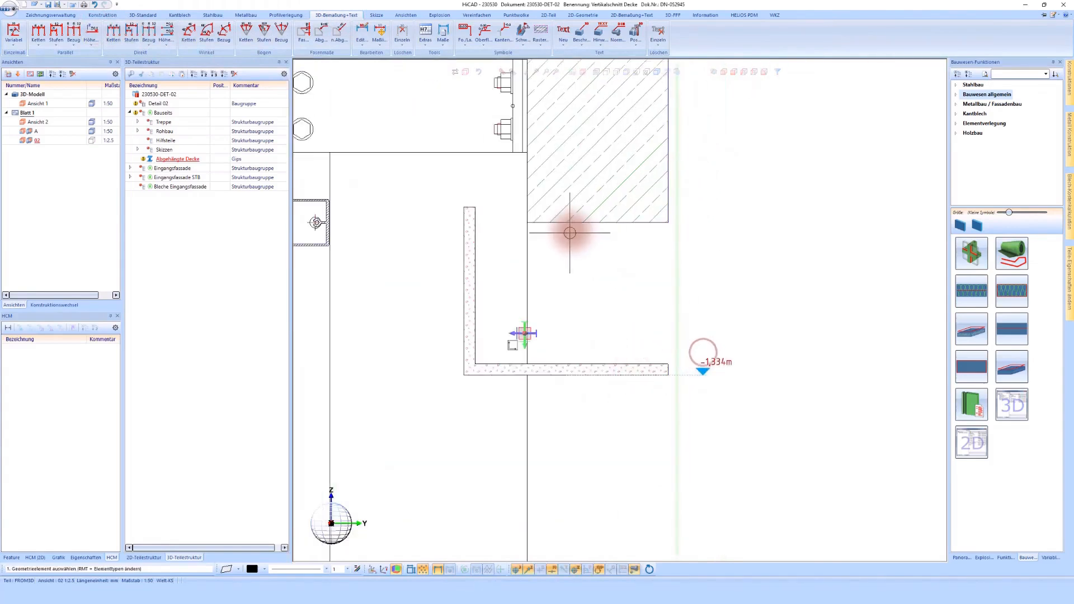
left_click(699, 227)
scroll(699, 232, "down", 5)
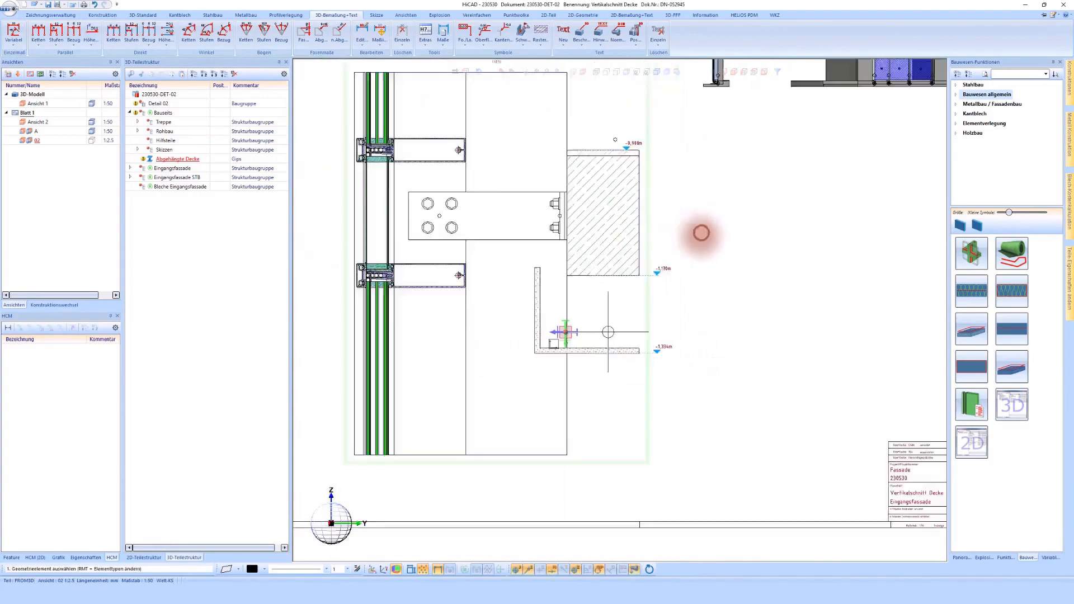
- Place an elevation mark on the top edge of the floor slab at the facade base in Schnitt - A
scroll(696, 233, "up", 4)
scroll(621, 308, "down", 1)
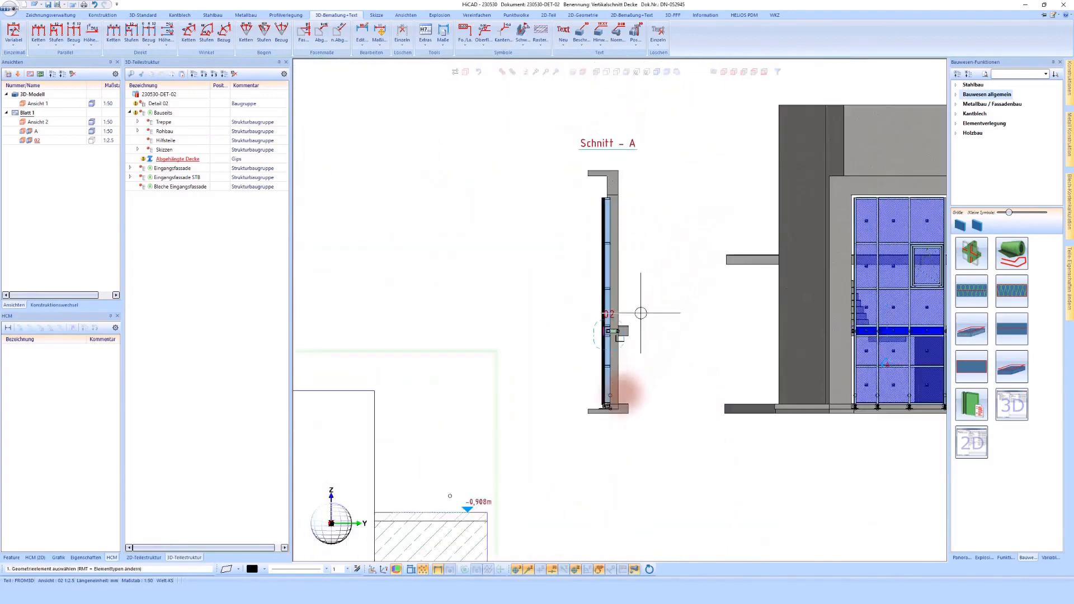
scroll(622, 391, "up", 3)
scroll(623, 392, "up", 1)
scroll(621, 398, "up", 2)
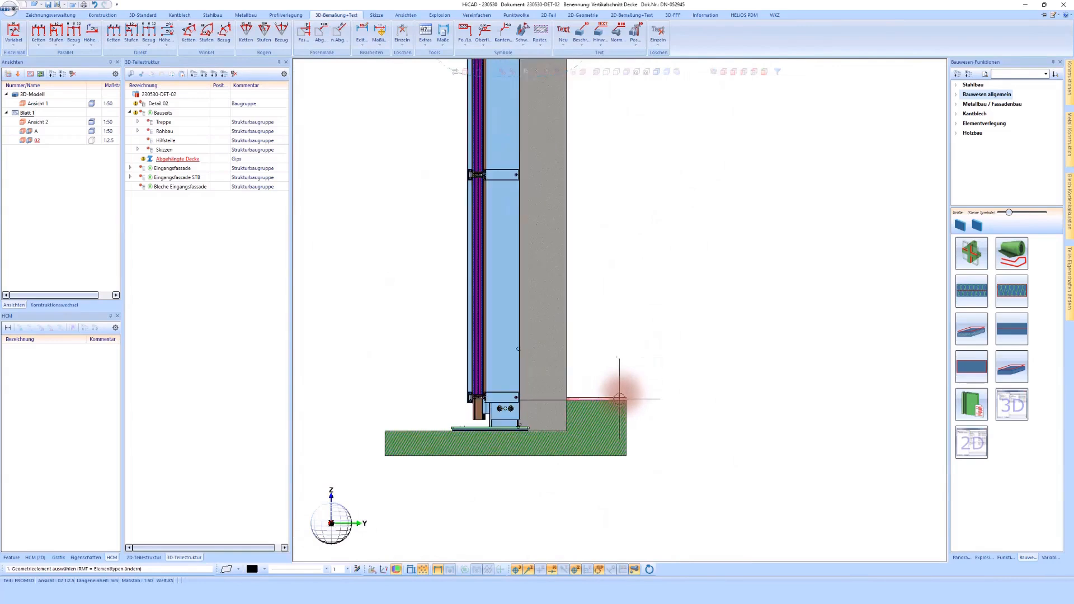
scroll(589, 394, "up", 2)
scroll(584, 397, "down", 4)
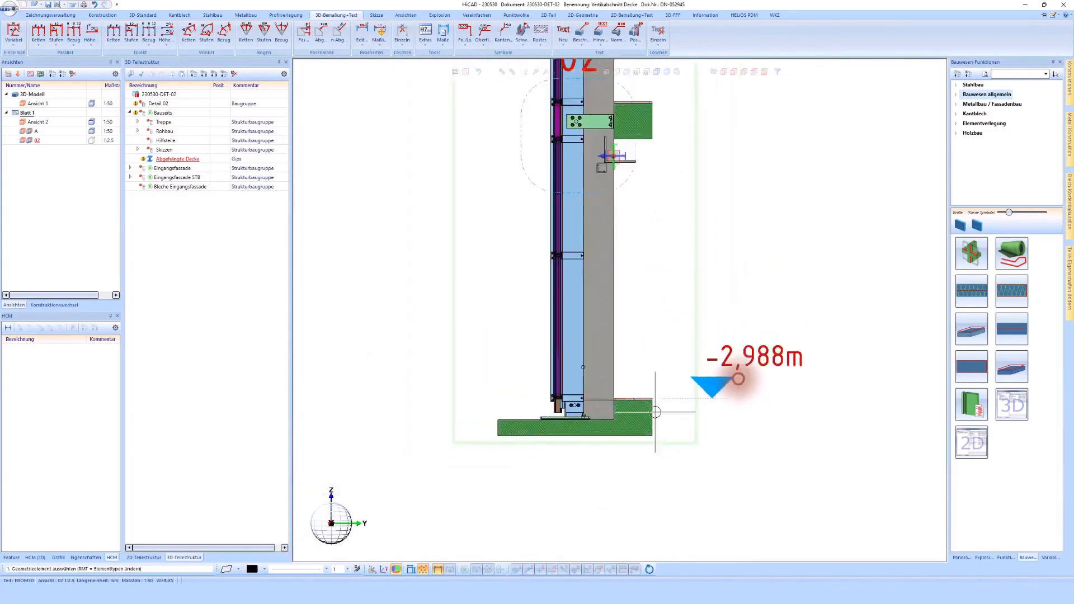
- Add elevation marks in Schnitt - A on the intermediate slab's top edge and the underside of the wall above the facade
scroll(655, 413, "down", 3)
scroll(668, 248, "up", 6)
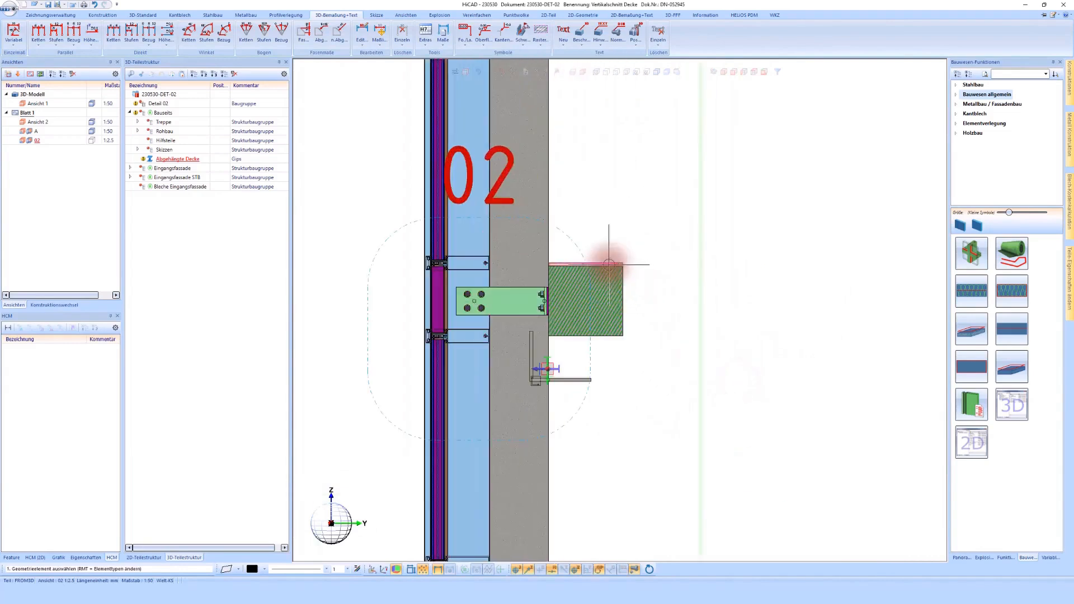
scroll(609, 266, "down", 2)
left_click(692, 271)
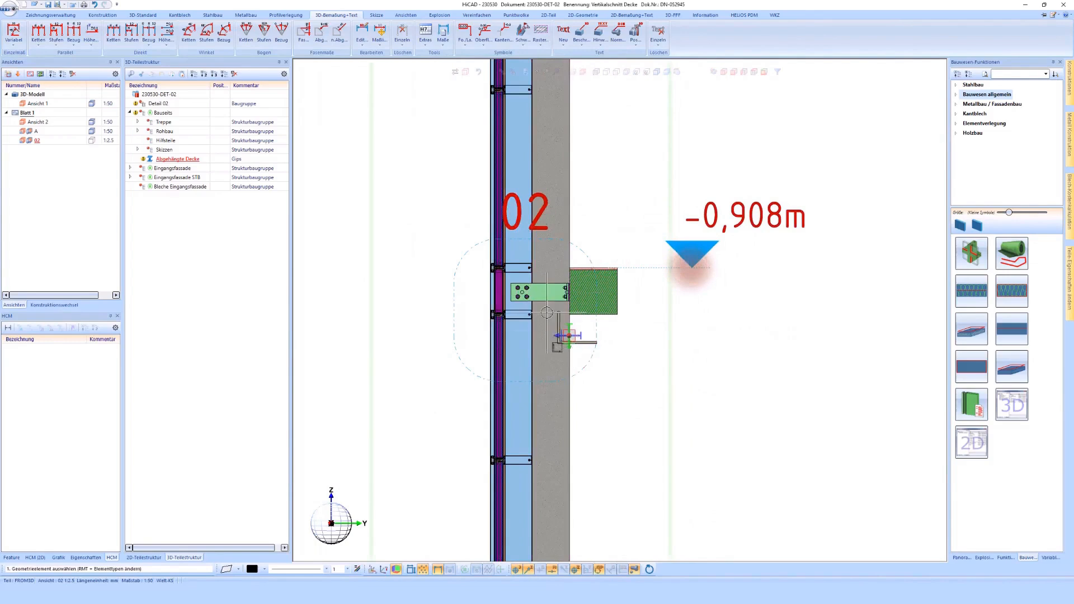
scroll(546, 313, "down", 4)
scroll(575, 191, "up", 6)
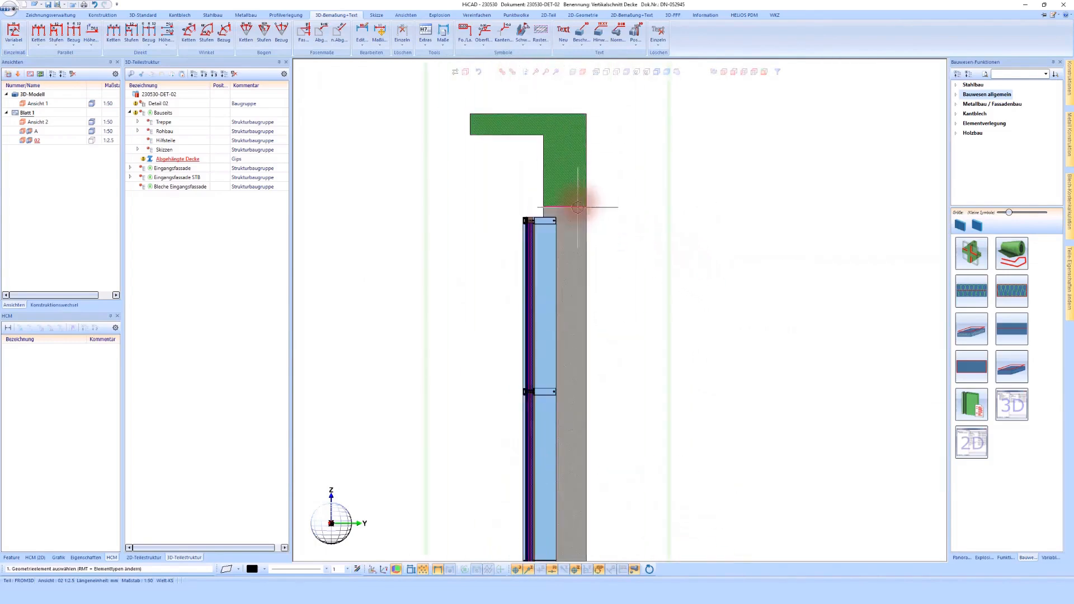
left_click(576, 204)
left_click(660, 205)
scroll(634, 159, "down", 5)
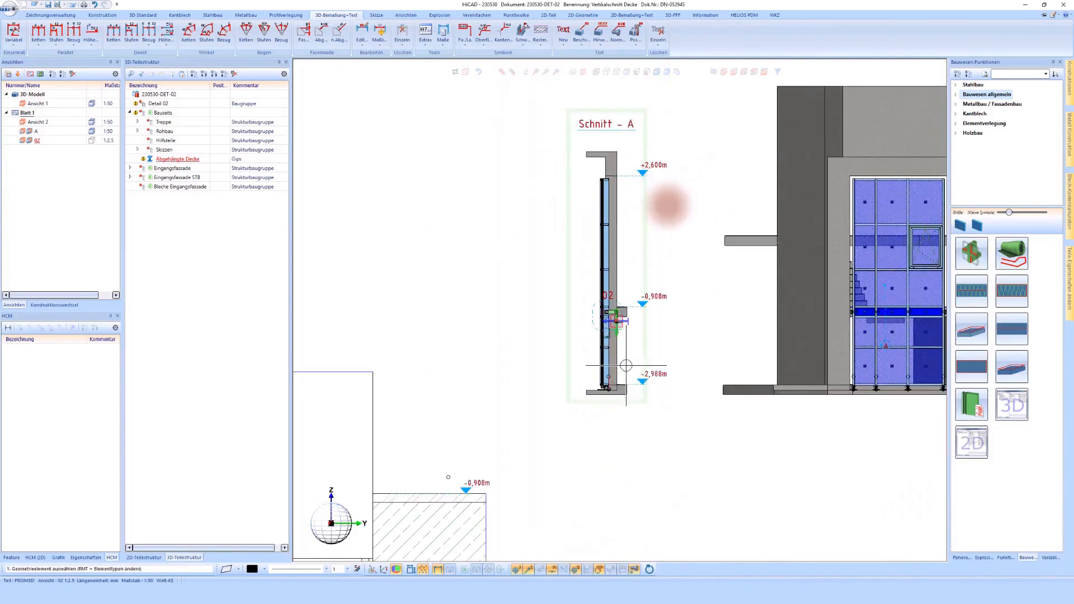
scroll(626, 365, "up", 2)
scroll(657, 260, "down", 2)
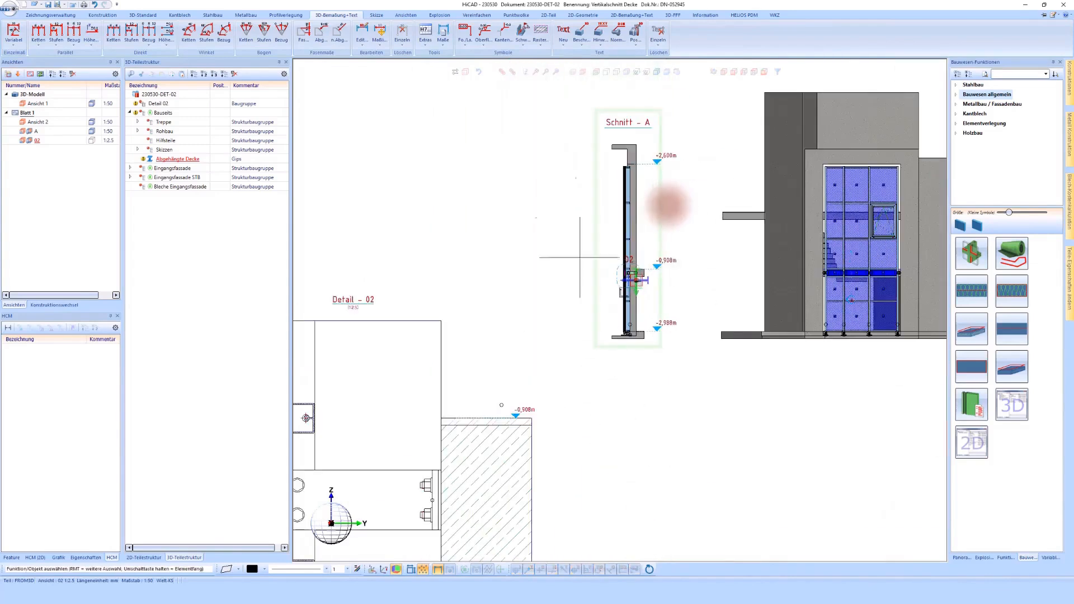
scroll(563, 256, "down", 2)
scroll(546, 391, "up", 2)
scroll(523, 420, "up", 1)
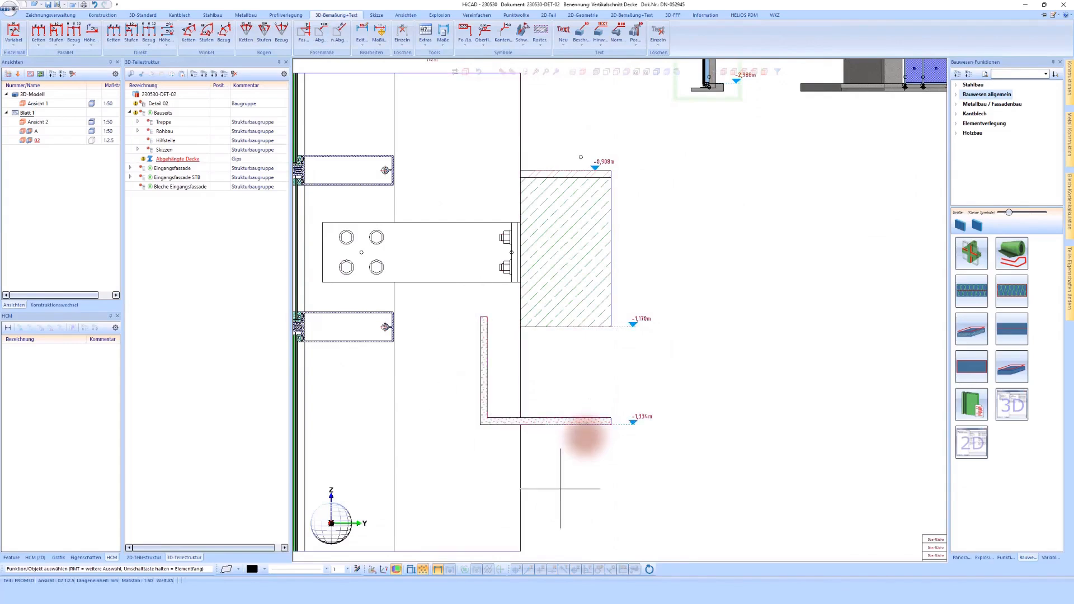
scroll(561, 464, "up", 1)
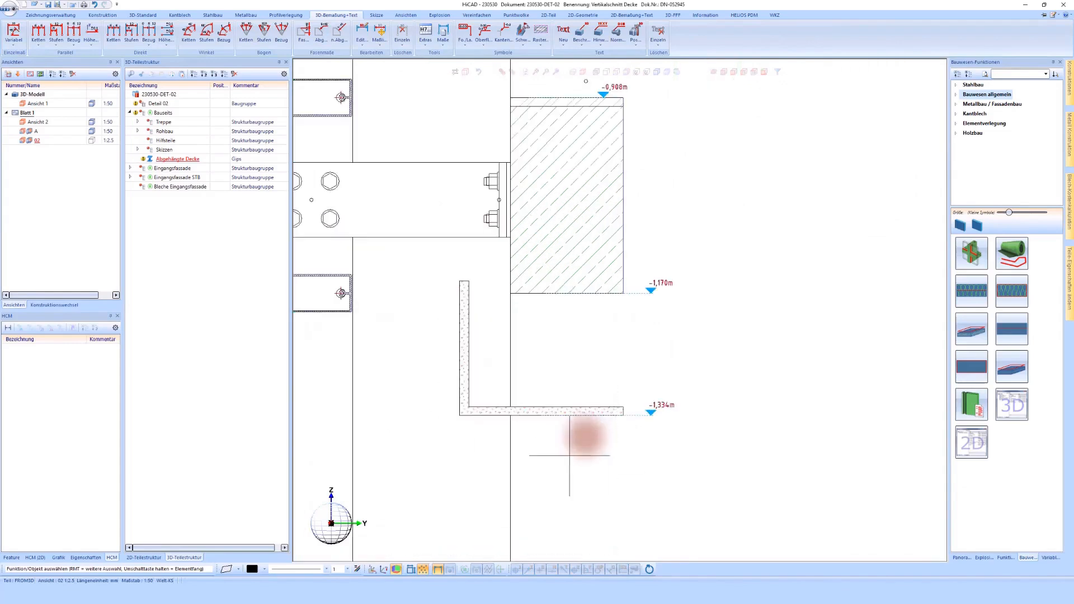
right_click(589, 411)
left_click(691, 143)
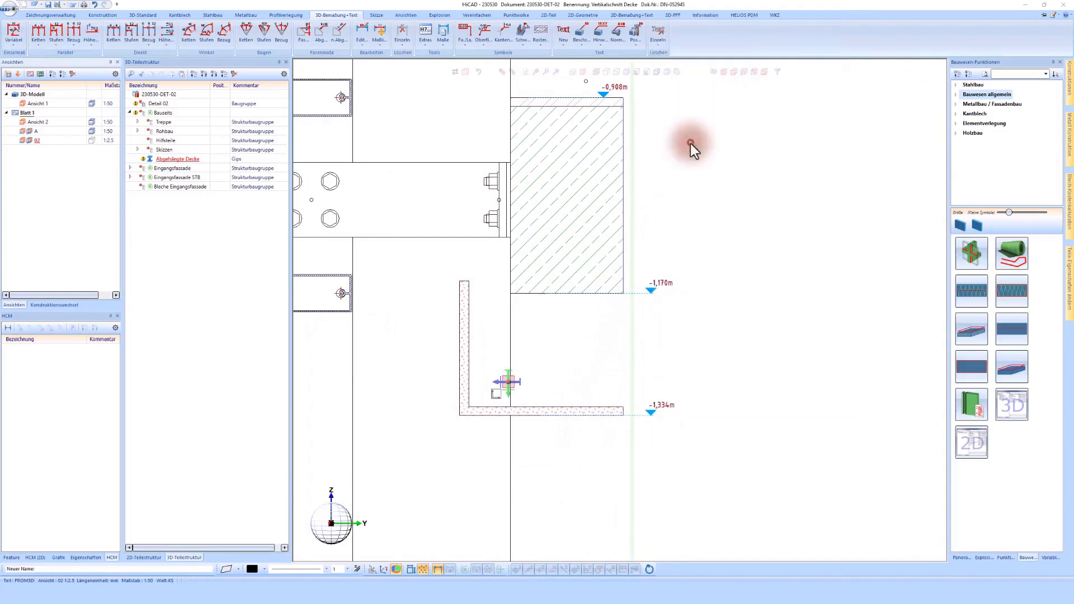
- Dimension the vertical distance between the slab's underside and the suspended ceiling's underside in Detail - 02
scroll(637, 416, "up", 3)
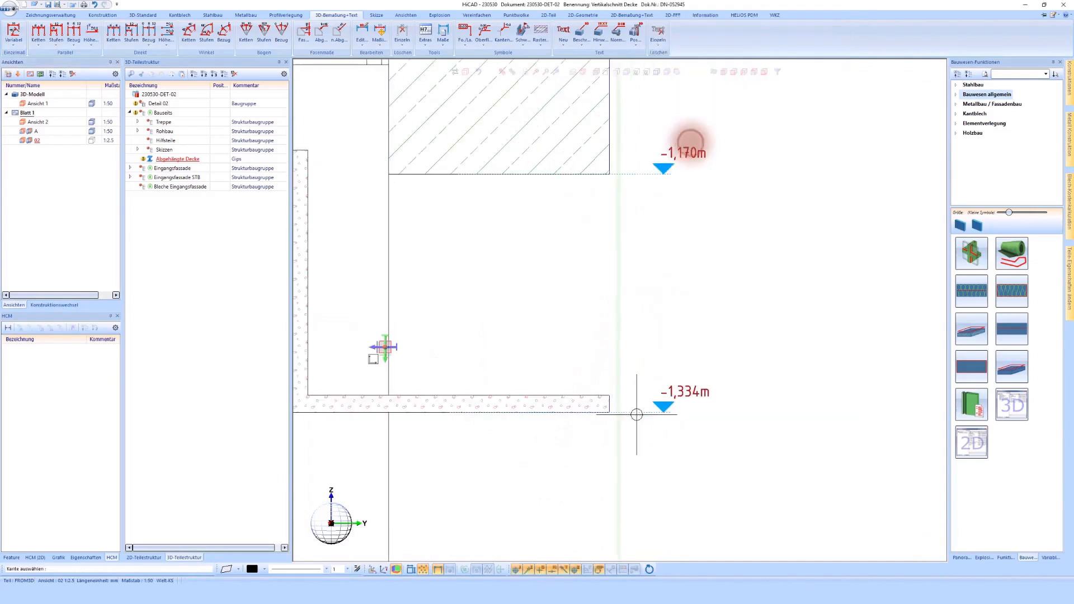
left_click(13, 32)
left_click(418, 174)
left_click(437, 417)
left_click(523, 324)
middle_click(563, 291)
- Move the suspended ceiling 13 mm upward along its end edge
scroll(593, 306, "down", 2)
right_click(524, 368)
left_click(570, 139)
scroll(601, 373, "up", 4)
scroll(608, 356, "up", 2)
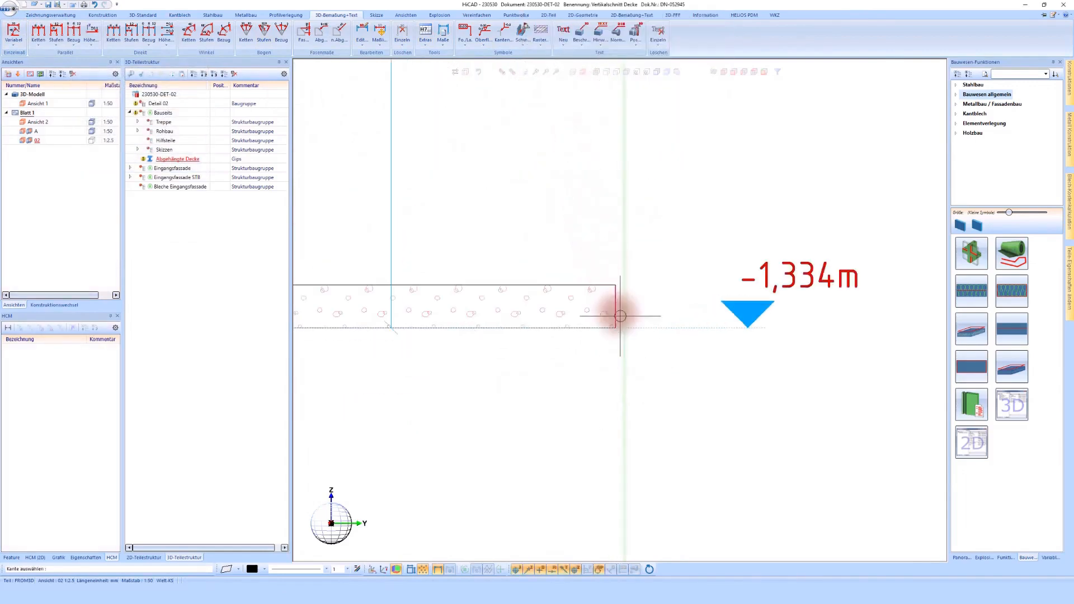
left_click(616, 316)
type("13")
key("Return")
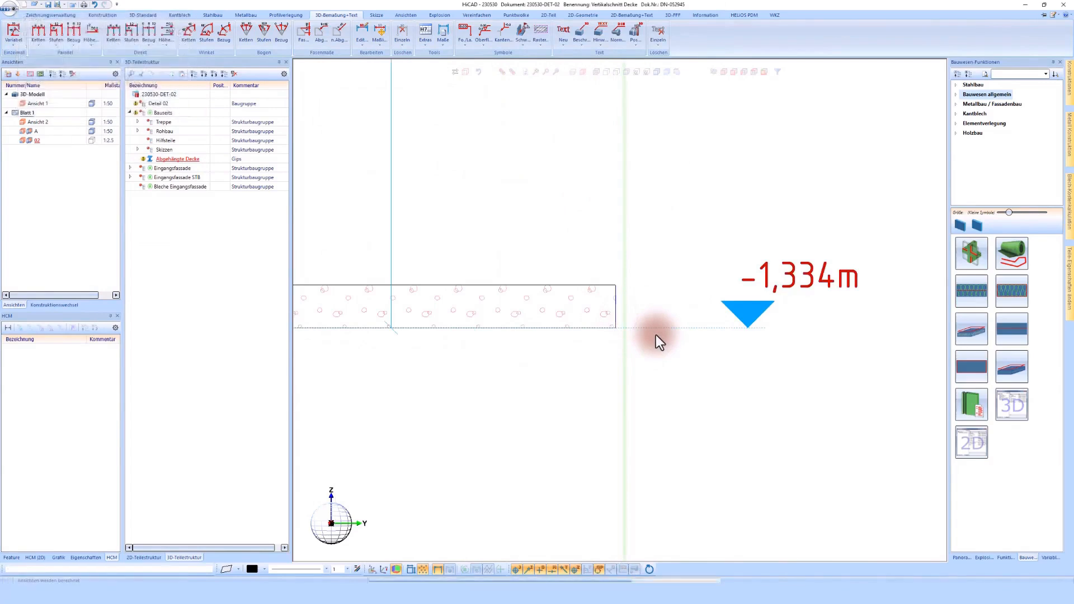
scroll(653, 331, "down", 3)
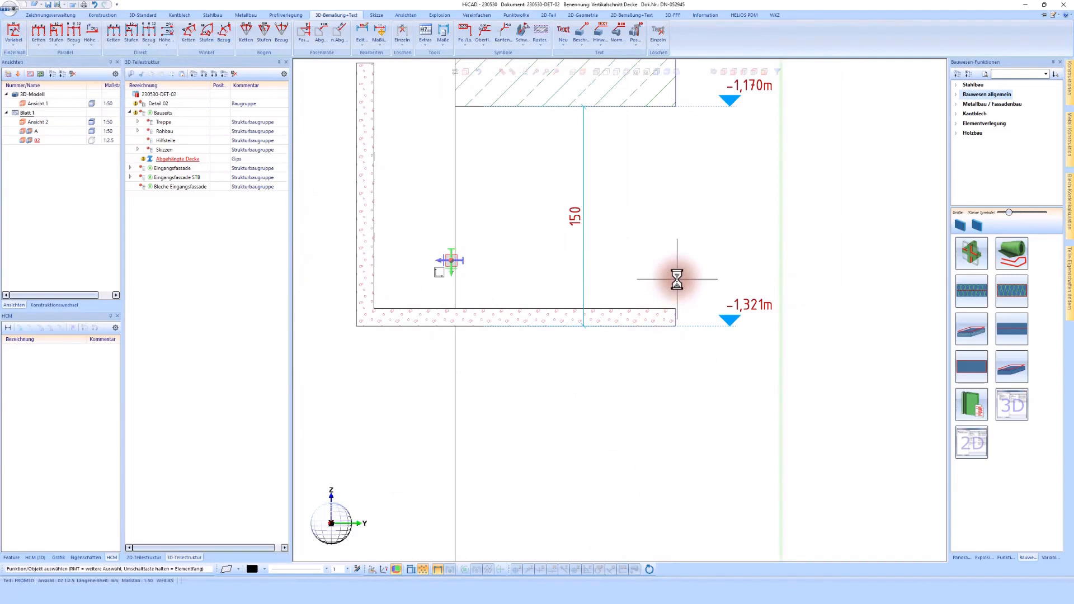
- Move the suspended ceiling another 21 mm upward along its end edge
right_click(636, 303)
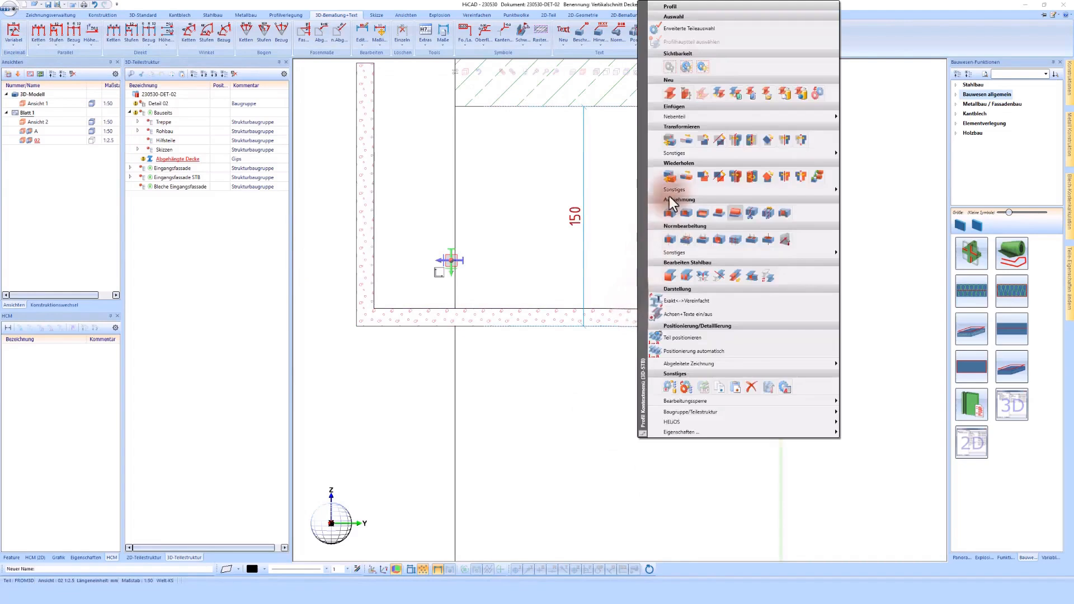
left_click(686, 137)
scroll(695, 311, "up", 3)
left_click(657, 317)
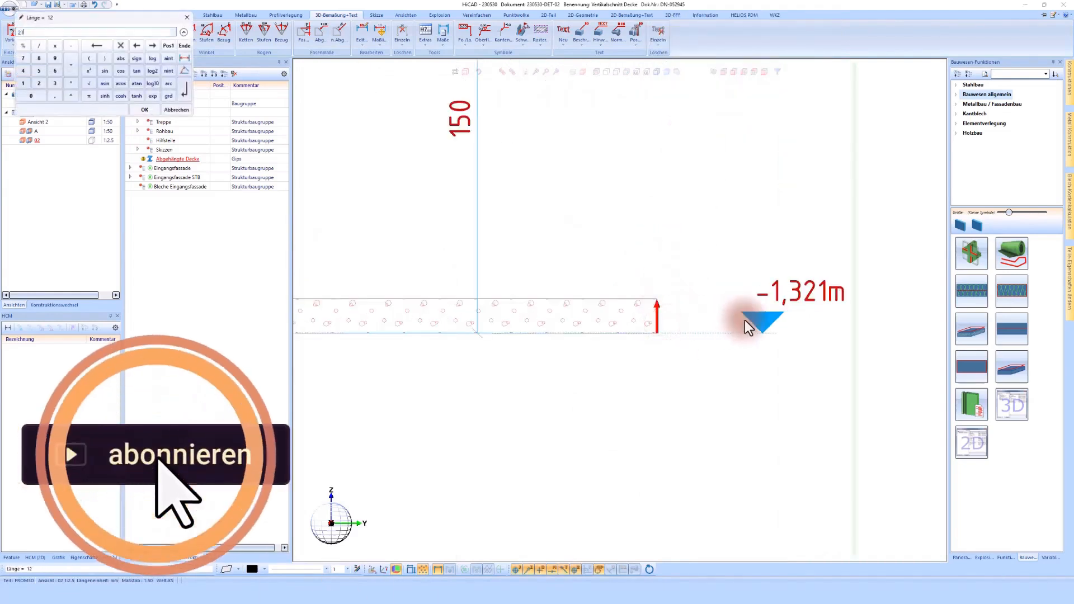
type("21")
key("Return")
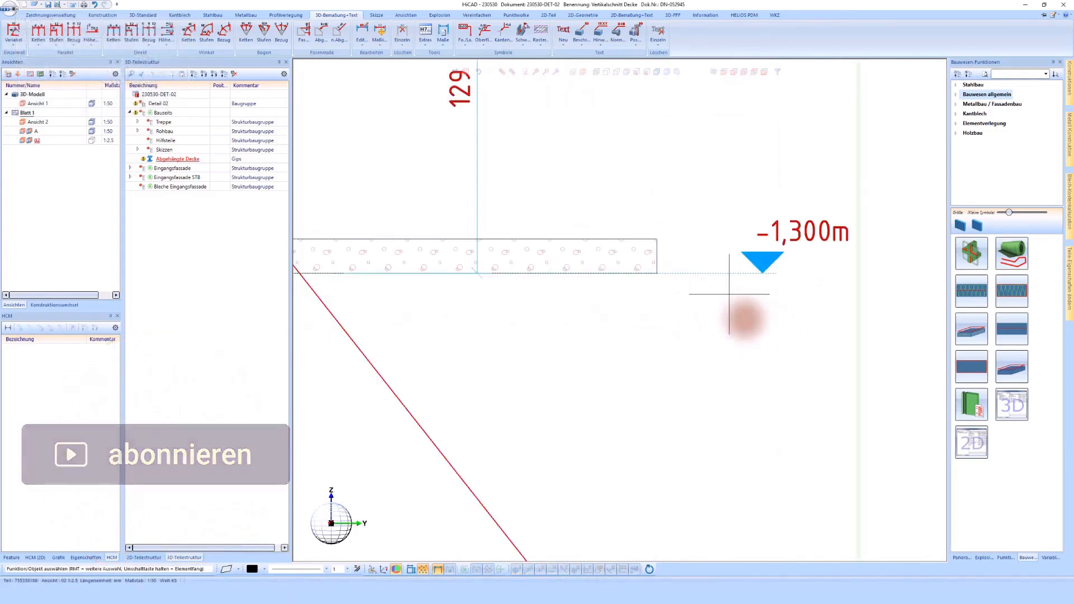
- Update all views on the active sheet to match the raised ceiling
scroll(729, 294, "down", 5)
scroll(743, 319, "down", 3)
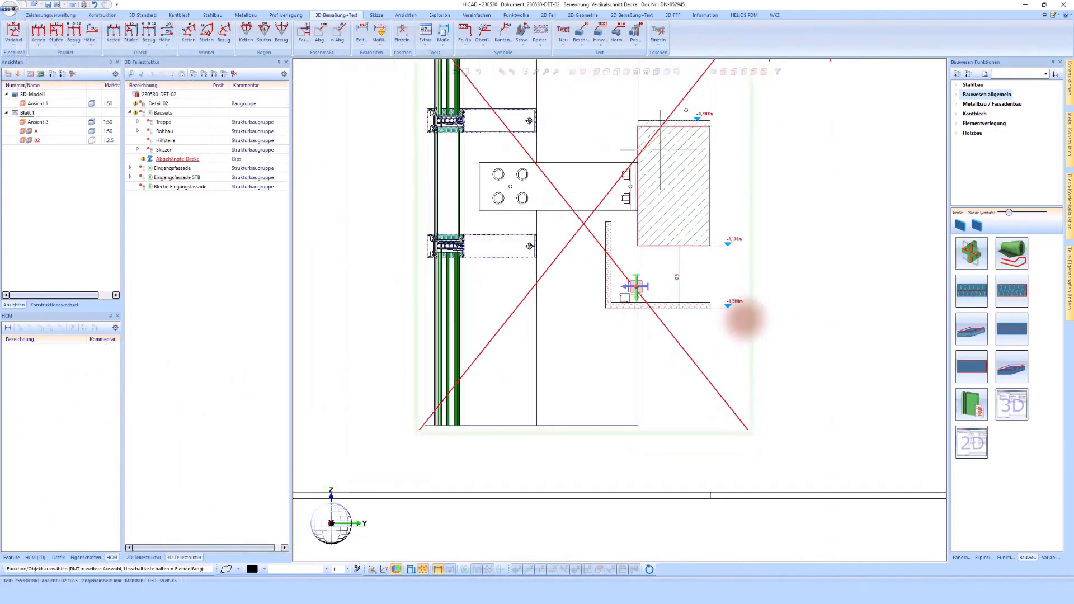
scroll(744, 319, "down", 2)
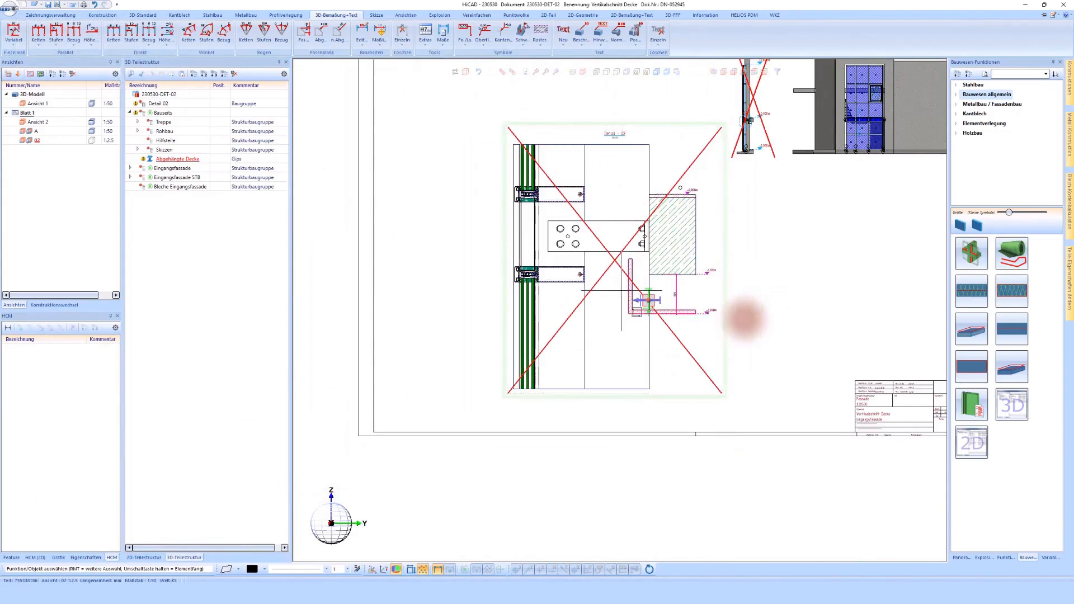
scroll(722, 294, "up", 2)
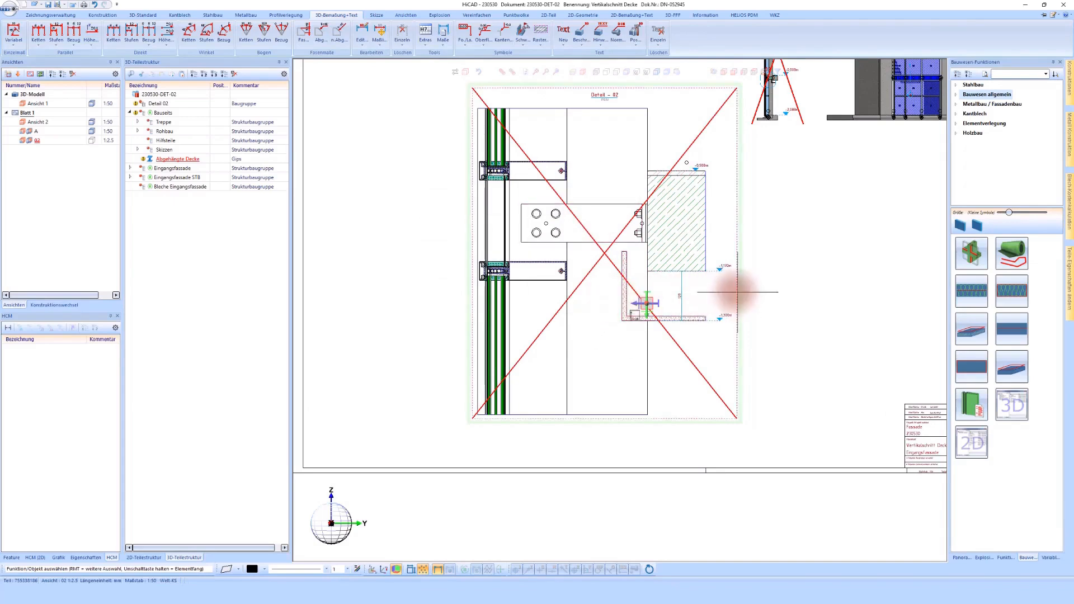
right_click(739, 276)
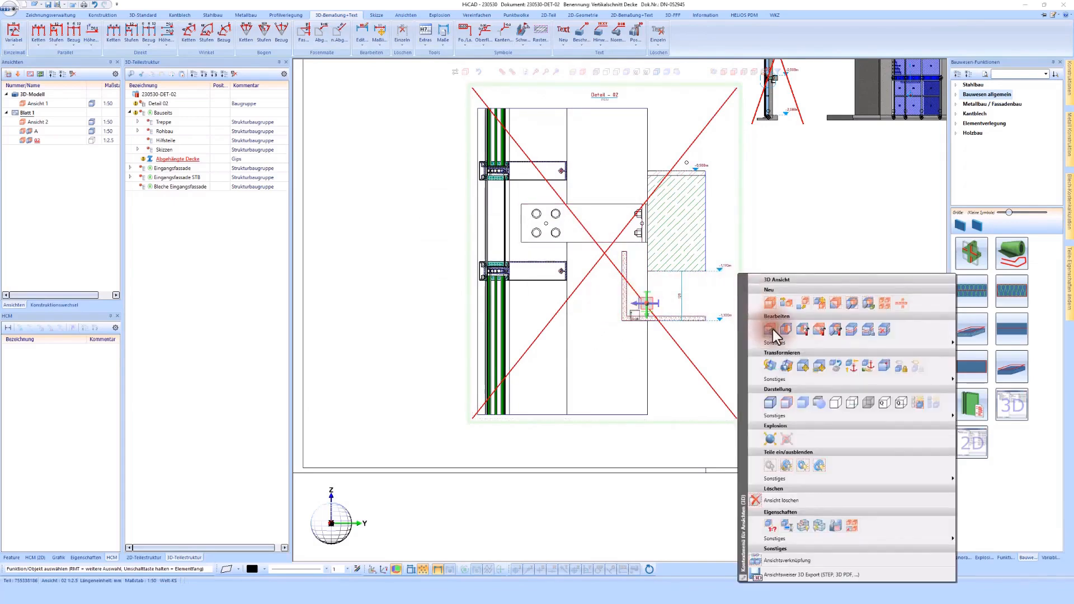
left_click(777, 247)
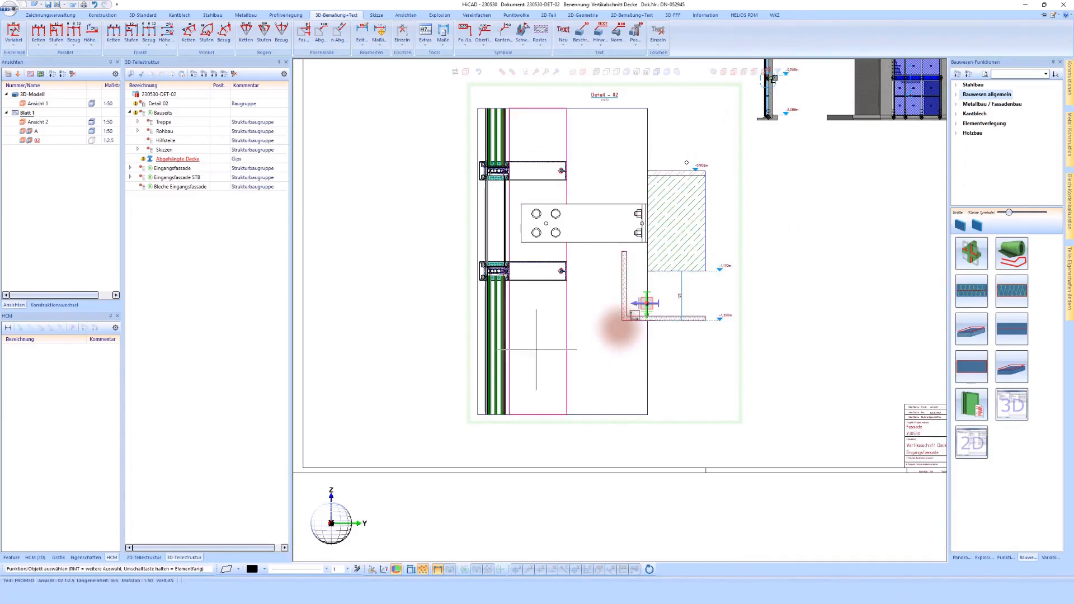
scroll(618, 324, "down", 1)
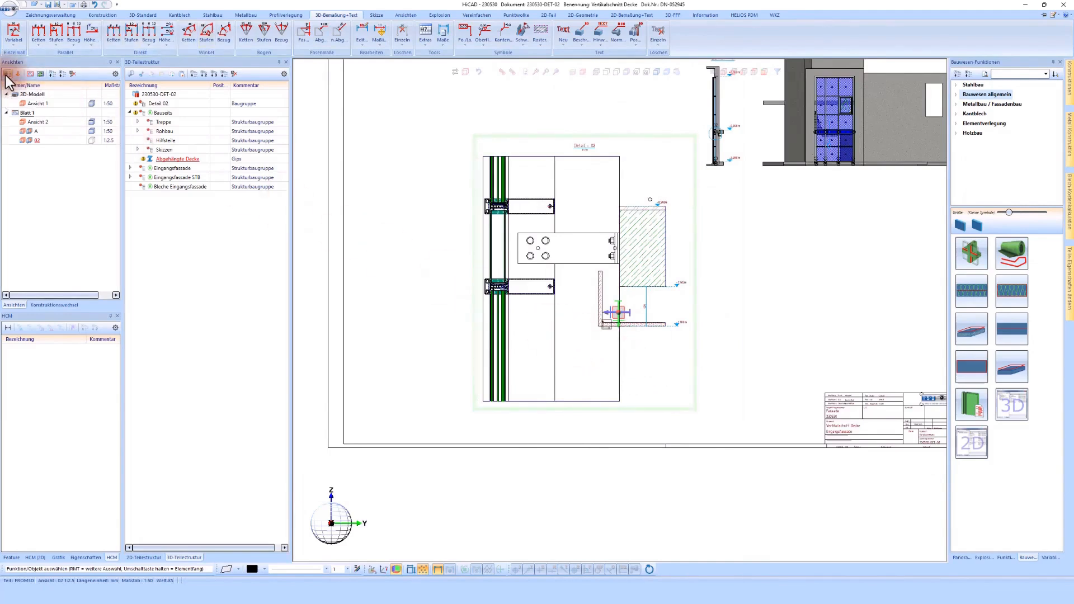
left_click(7, 75)
scroll(623, 342, "up", 2)
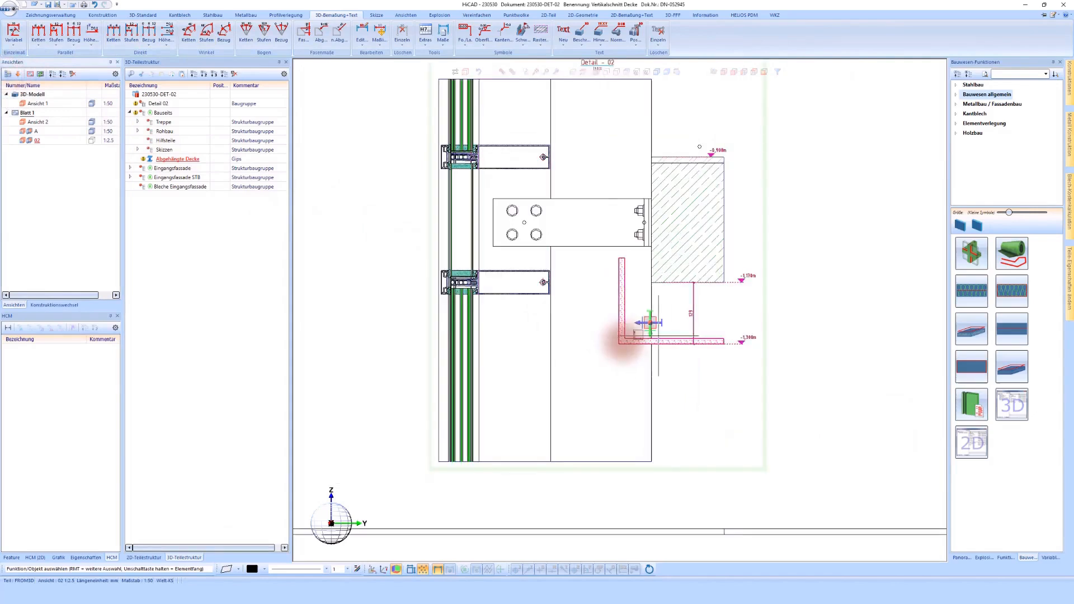
- Start a new planar sketch on the slab's hatched section face in Detail - 02
scroll(657, 336, "up", 1)
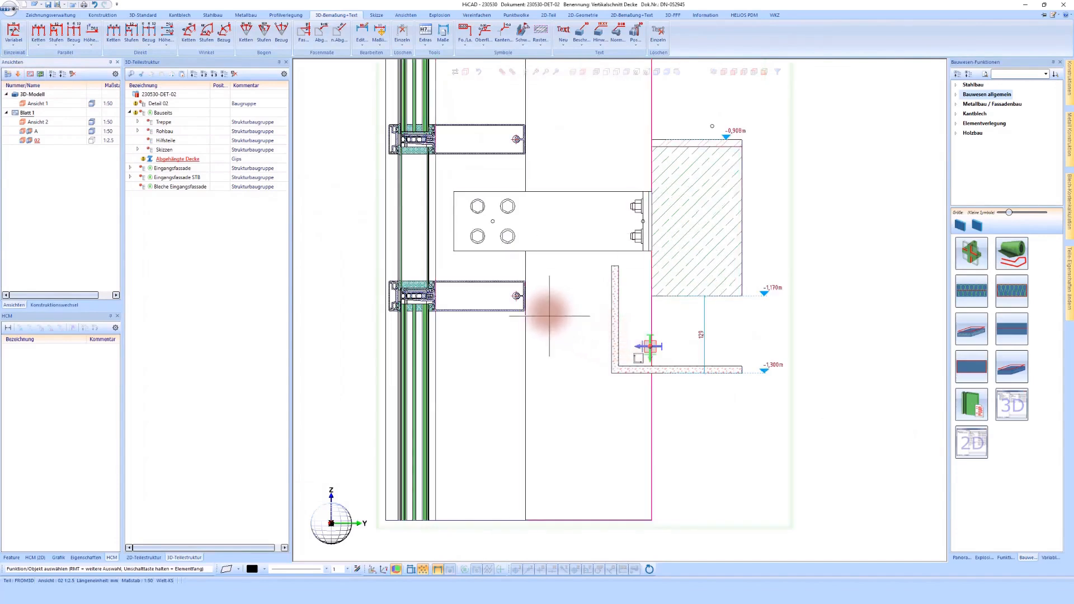
scroll(547, 313, "down", 1)
scroll(594, 104, "up", 2)
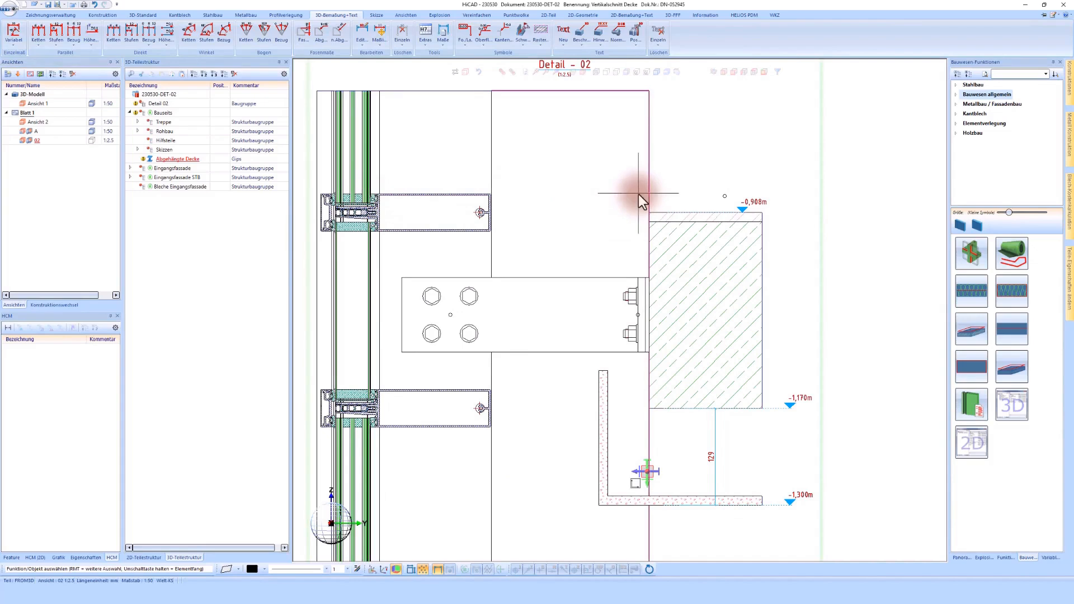
left_click(377, 15)
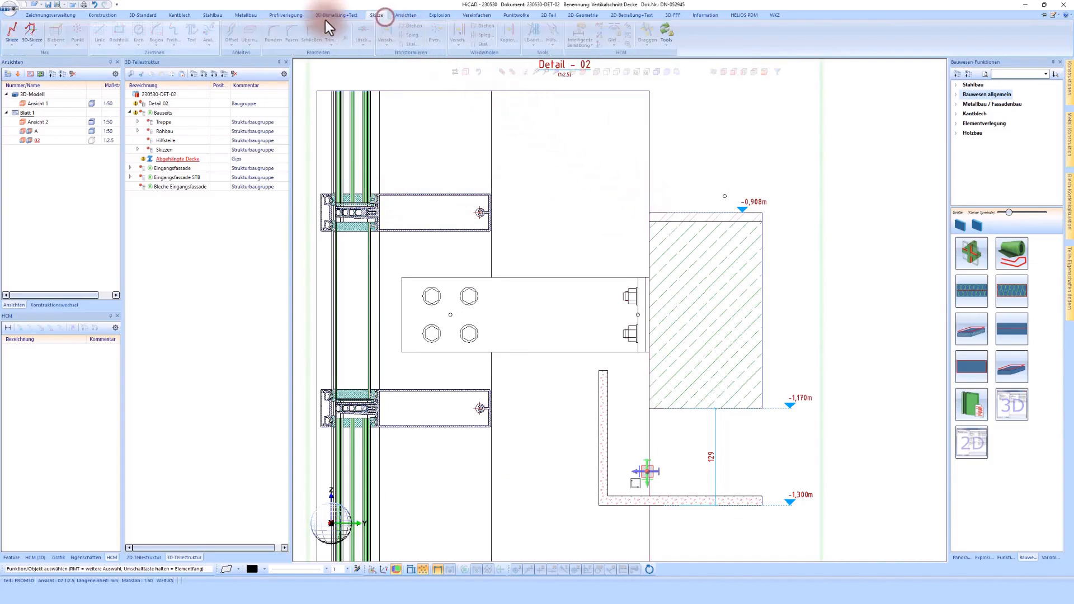
left_click(12, 32)
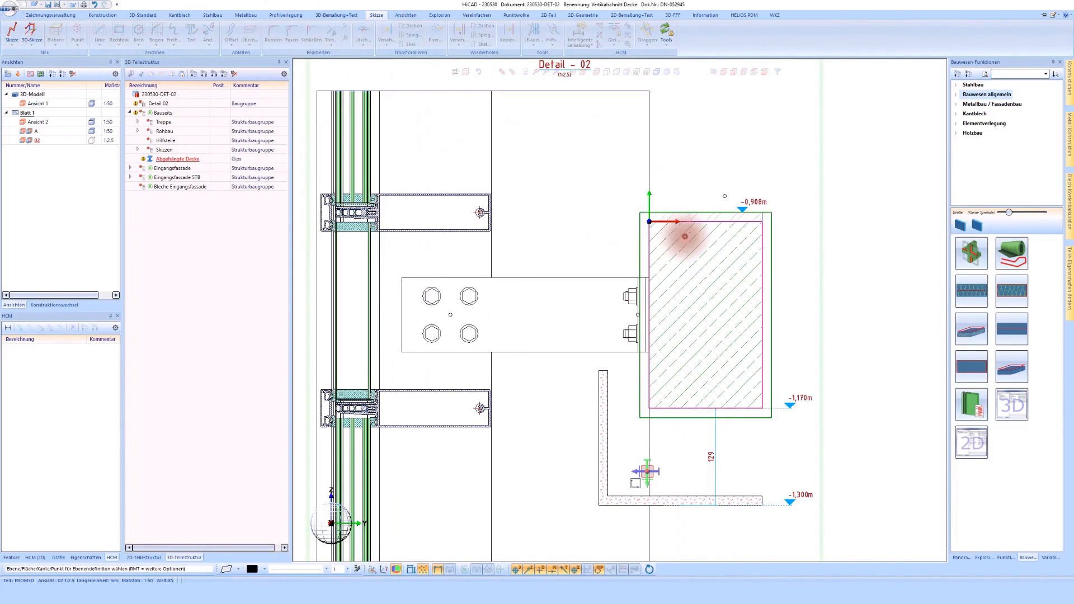
left_click(685, 236)
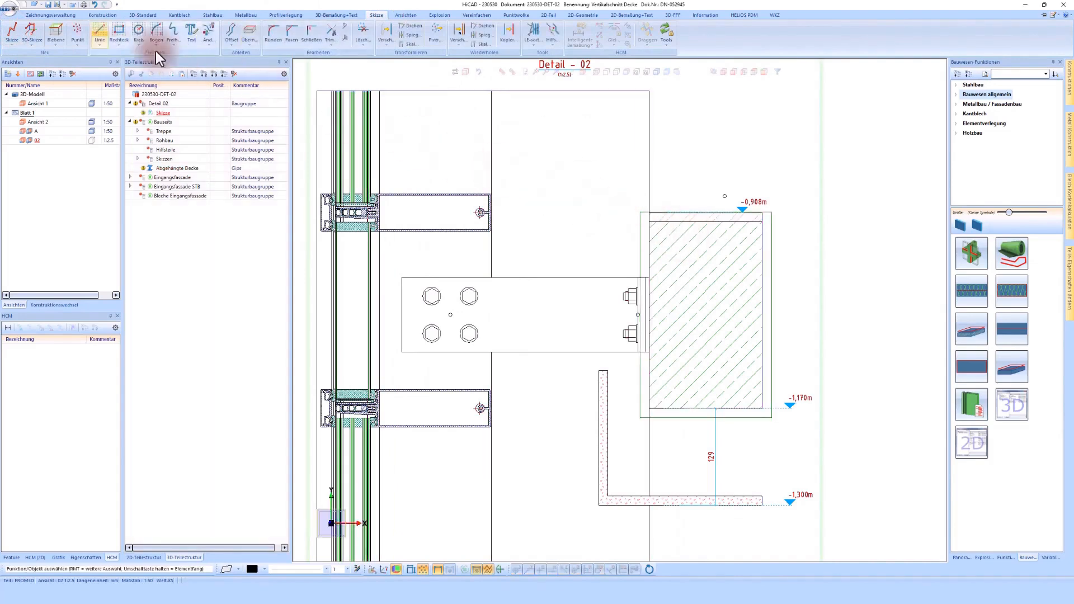
- Sketch a polyline running horizontally along the upper transom's top edge towards the slab, with a short vertical leg down just before the slab
left_click(99, 31)
scroll(378, 181, "up", 3)
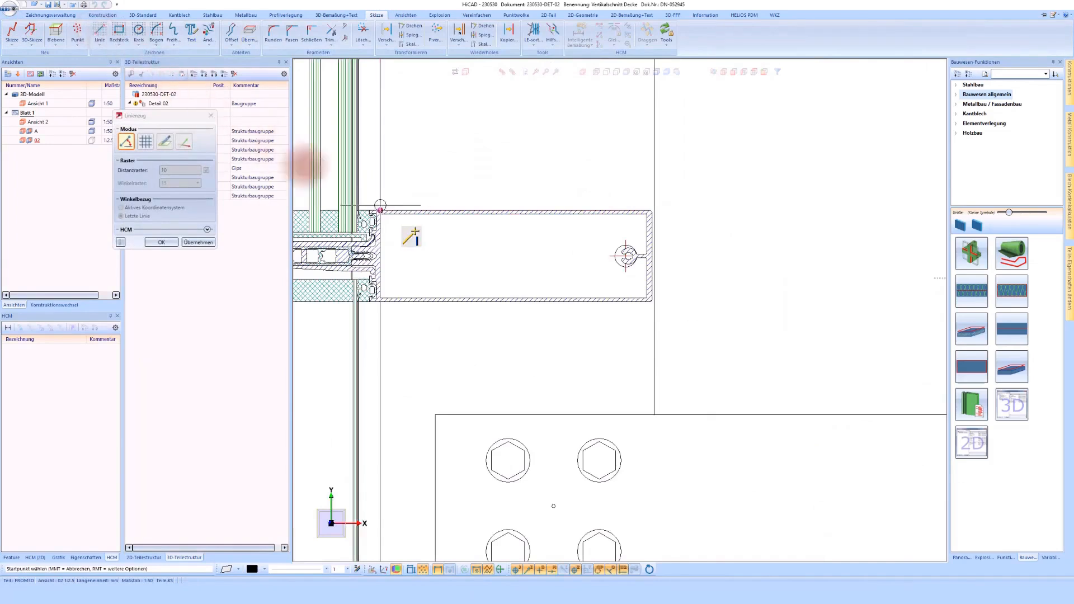
scroll(371, 210, "up", 2)
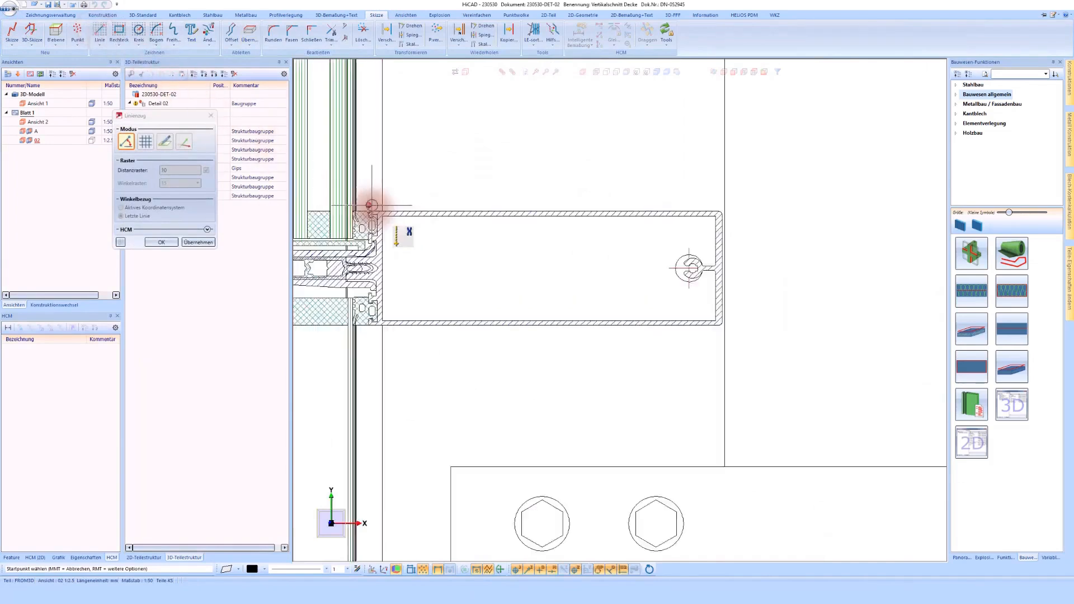
left_click(371, 211)
scroll(392, 210, "down", 2)
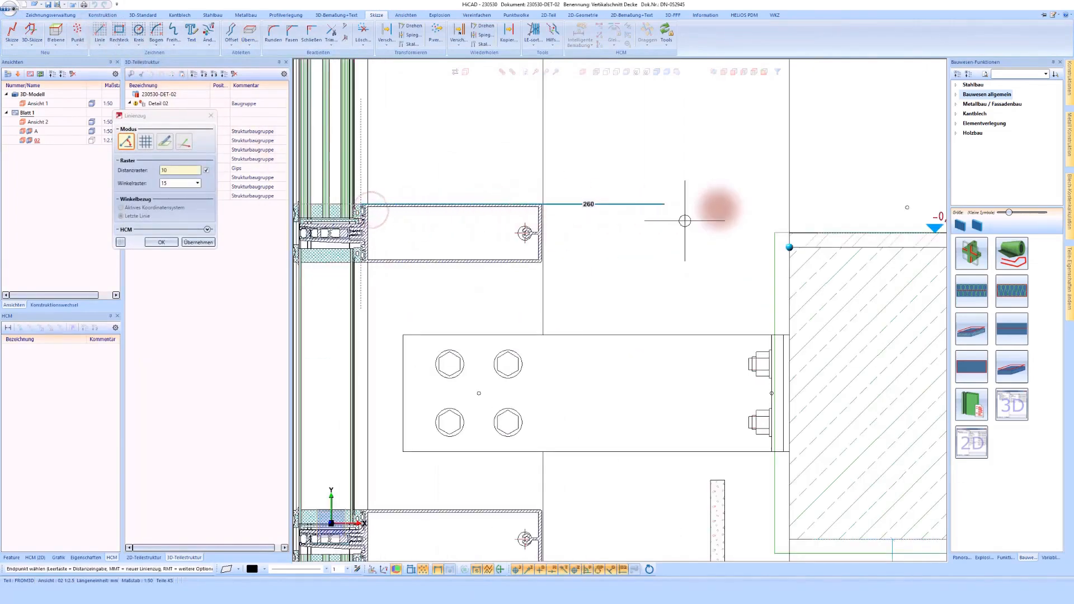
left_click(770, 208)
left_click(769, 290)
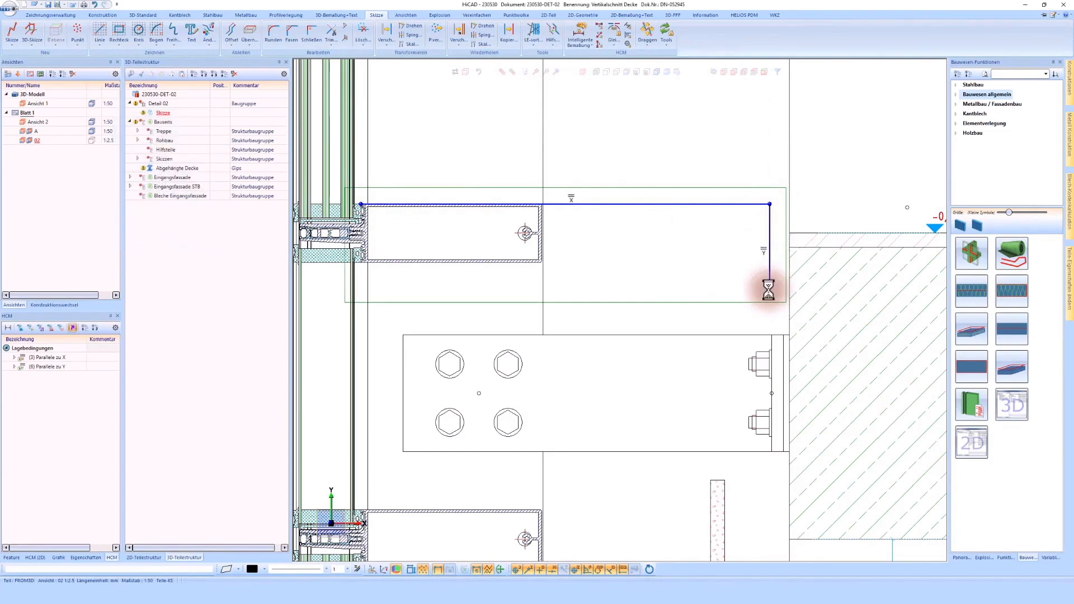
- Constrain the distance between the sketch's vertical leg and the slab's front edge to 5 mm
left_click(585, 34)
scroll(815, 232, "up", 2)
left_click(725, 244)
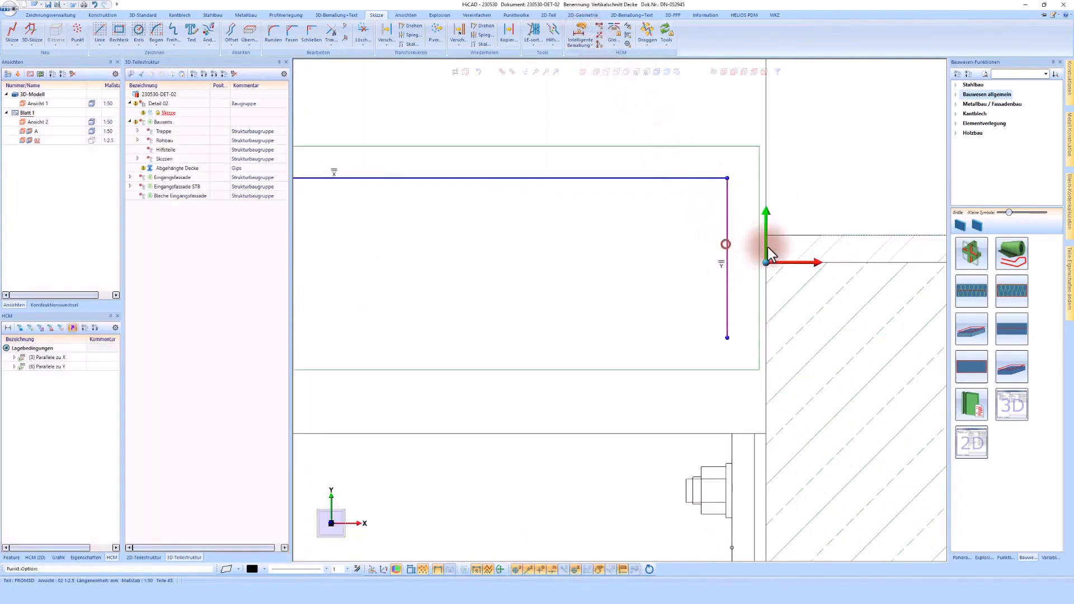
left_click(767, 246)
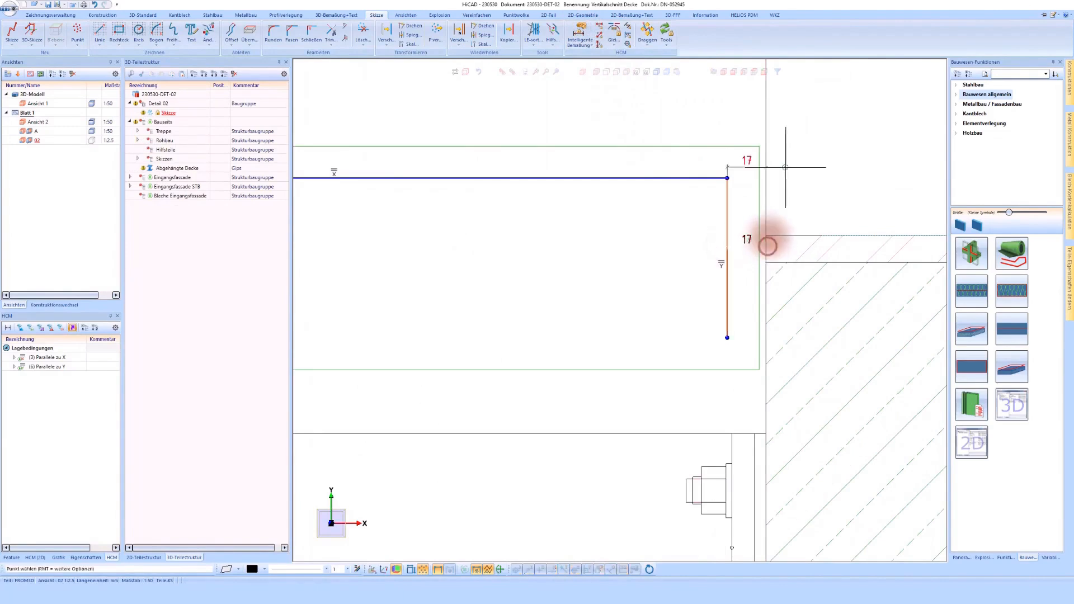
left_click(783, 137)
type("5")
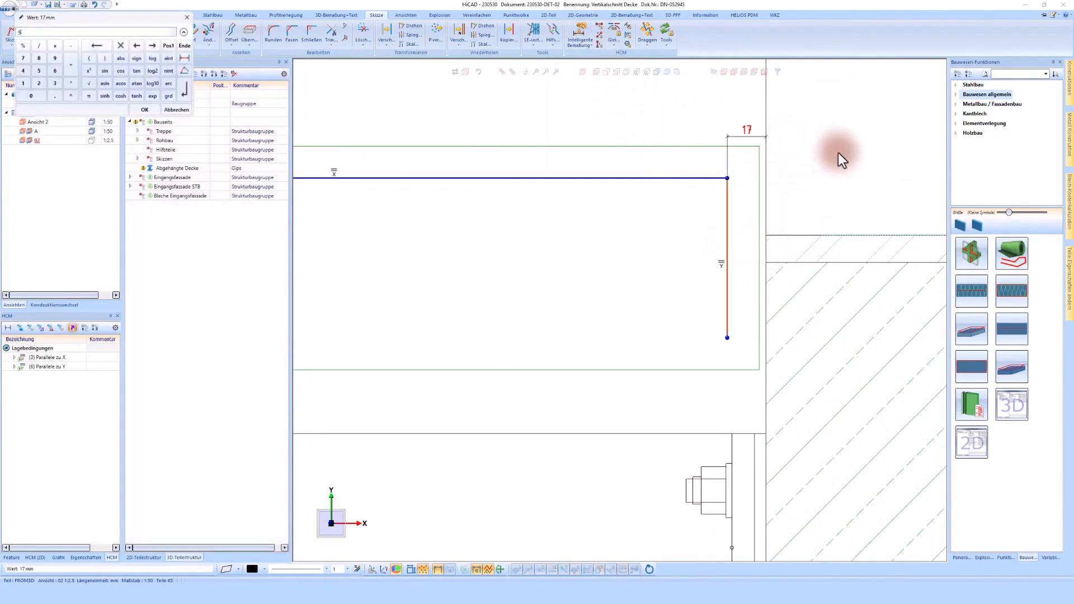
key("Return")
- Constrain the vertical leg's lower endpoint to lie 20 mm below the floor's top edge
left_click(785, 235)
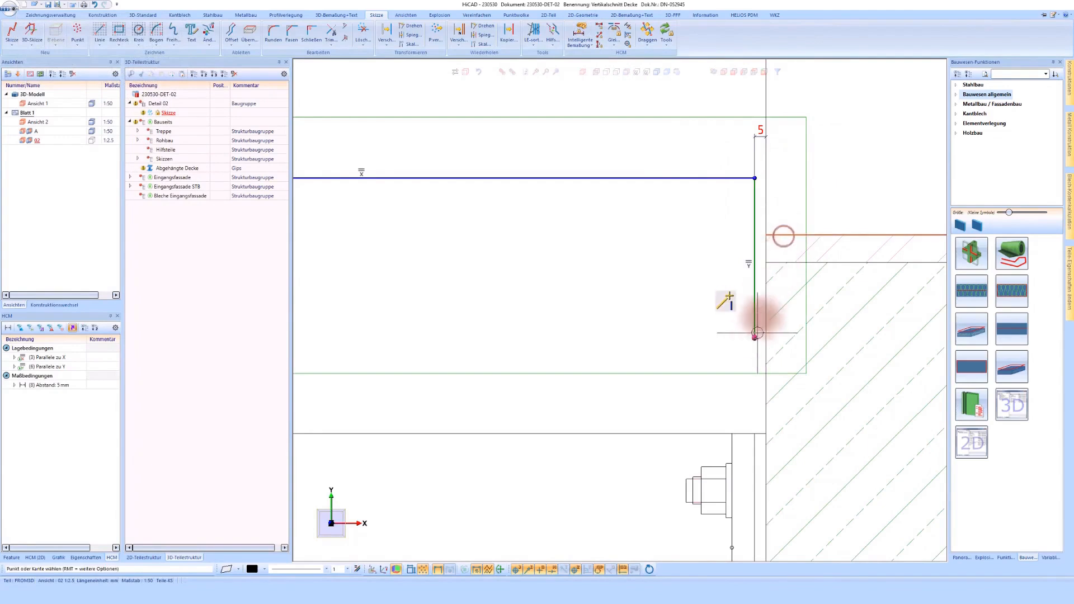
left_click(755, 337)
left_click(689, 317)
type("20")
key("Return")
- Constrain the horizontal line's facade-side endpoint to 120 mm from the mullion's rear edge
scroll(694, 301, "down", 2)
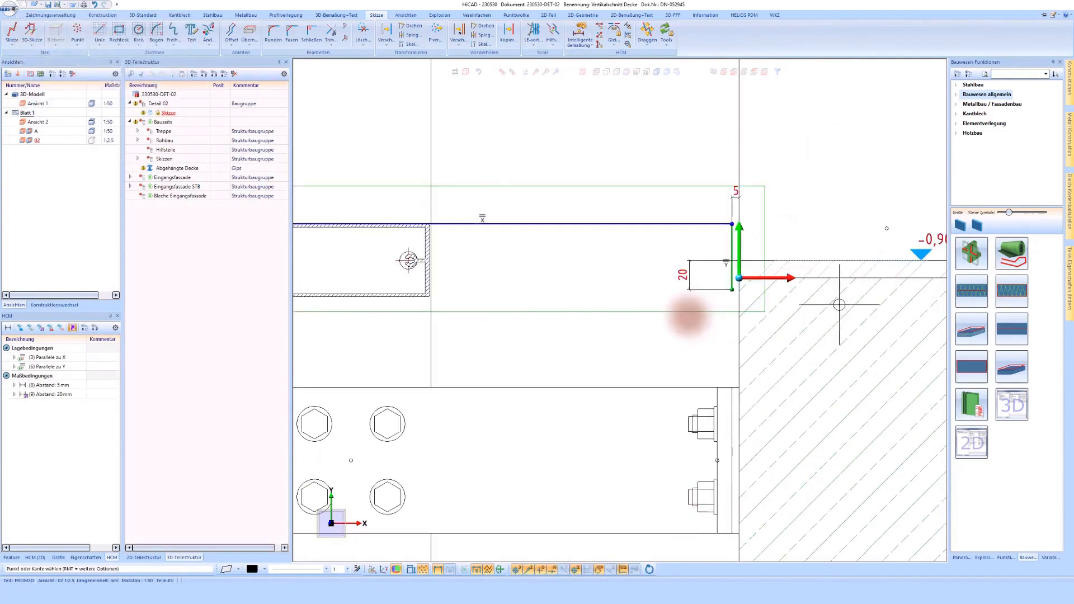
scroll(839, 235, "down", 1)
scroll(311, 217, "up", 5)
left_click(394, 239)
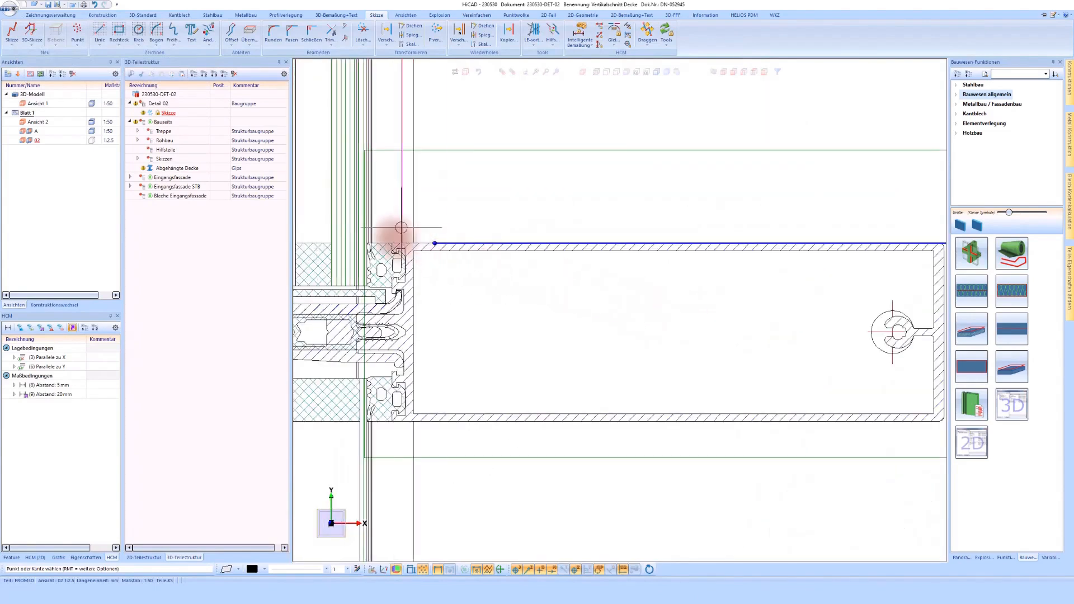
scroll(395, 239, "down", 2)
left_click(739, 259)
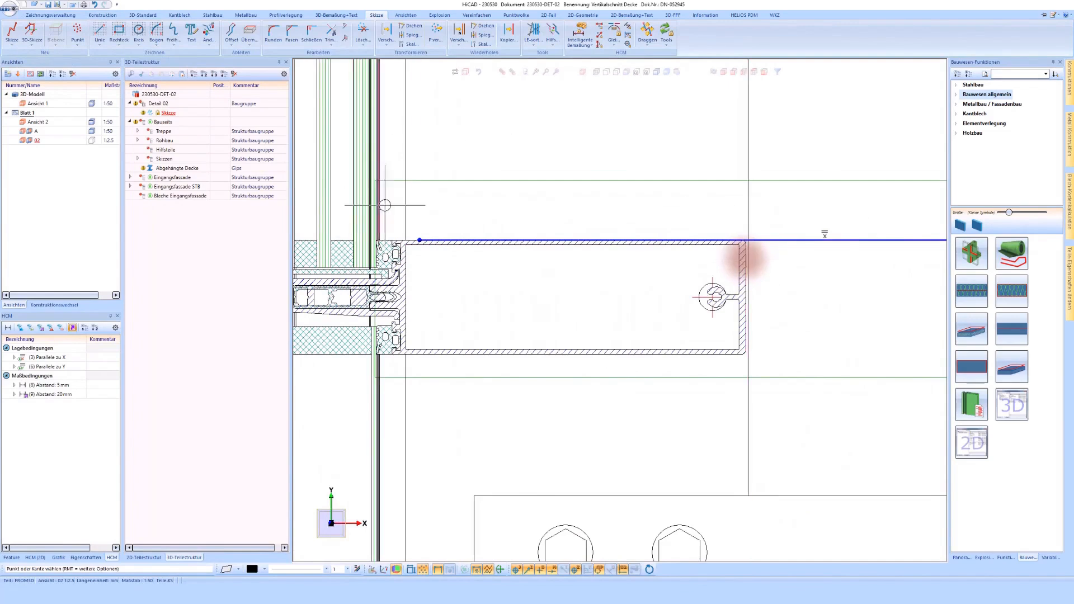
left_click(754, 258)
left_click(420, 240)
left_click(492, 201)
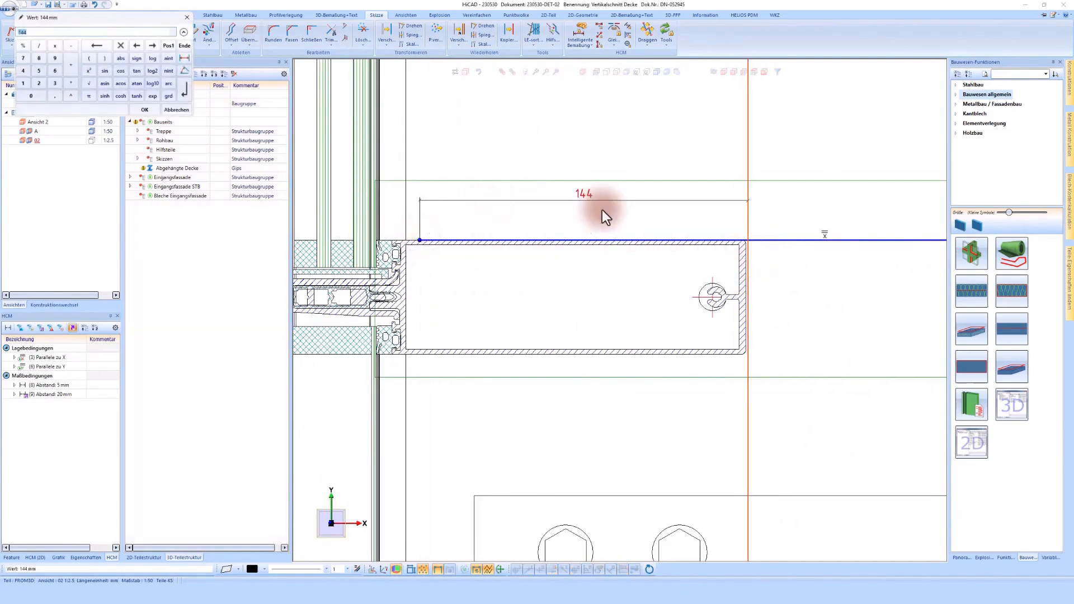
type("120")
key("Return")
scroll(689, 190, "down", 3)
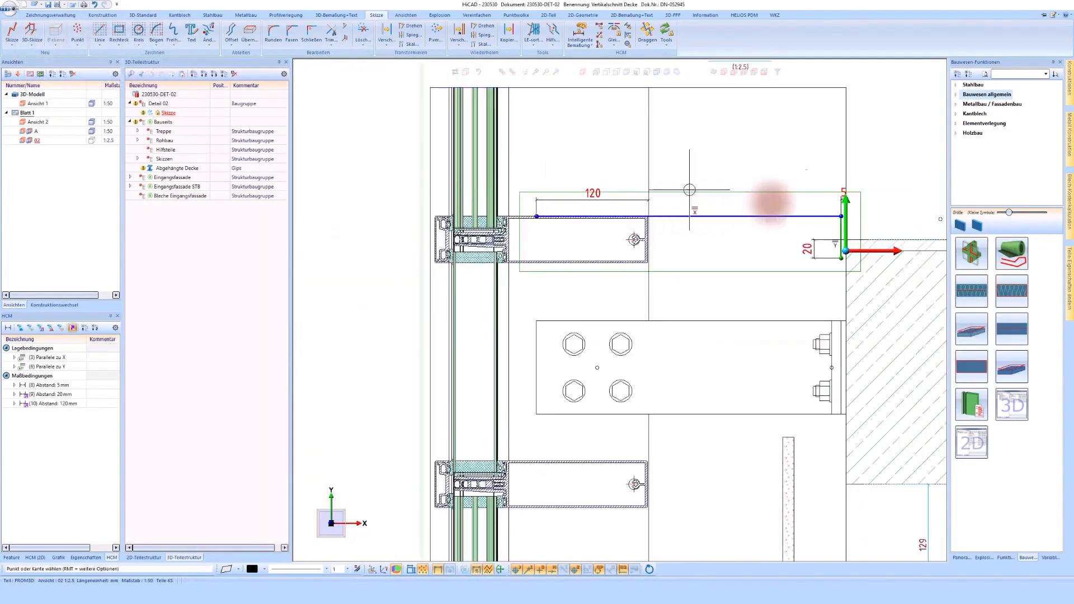
middle_click(882, 199)
- Set the distance between the sketch's vertical leg and the slab's front edge to 8 mm
scroll(883, 200, "up", 2)
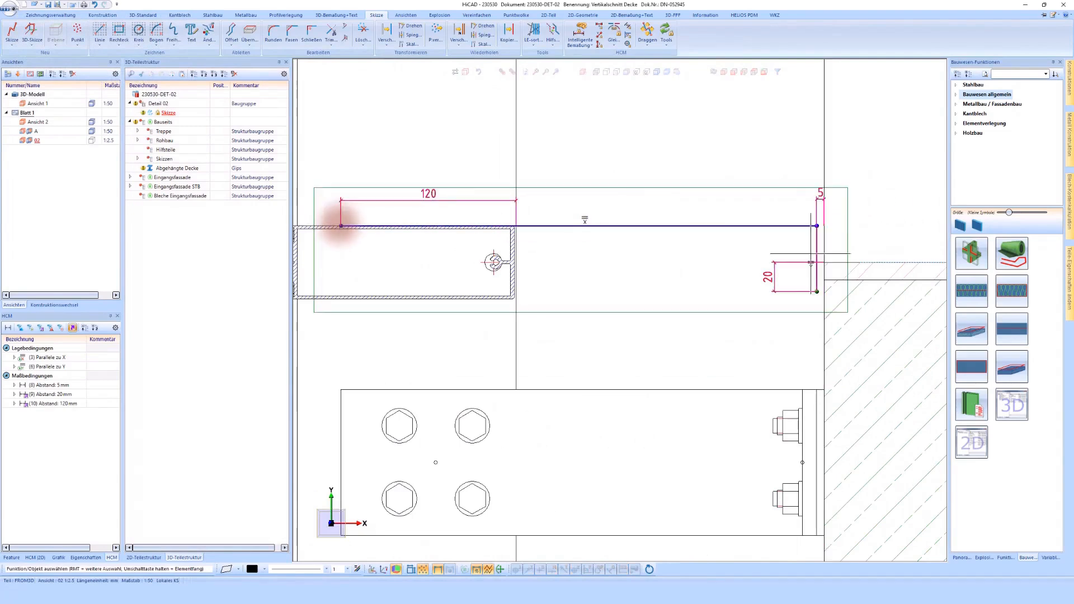
double_click(826, 202)
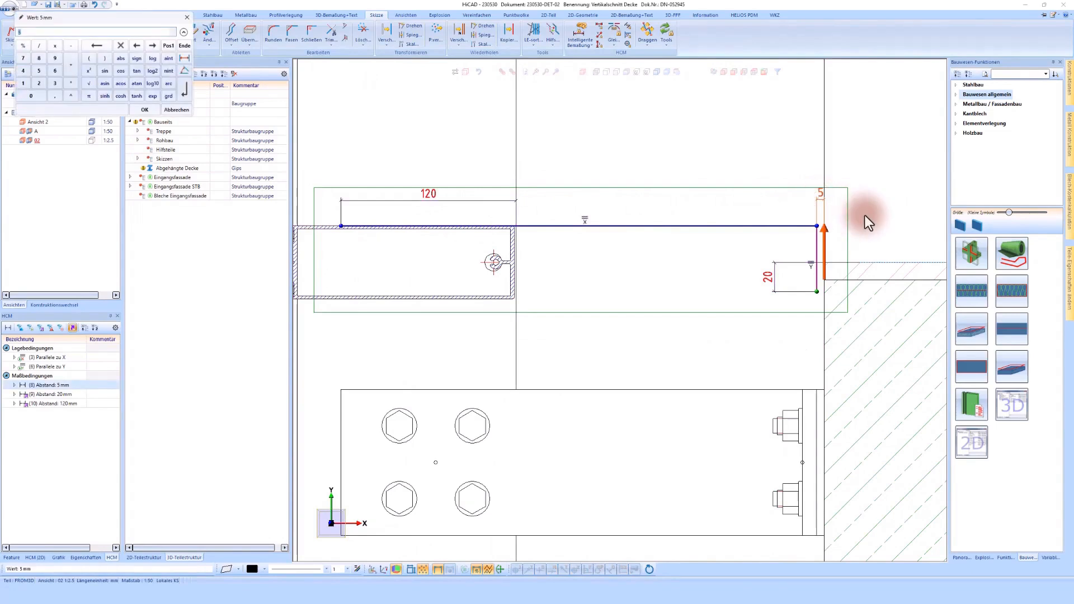
type("8")
key("Return")
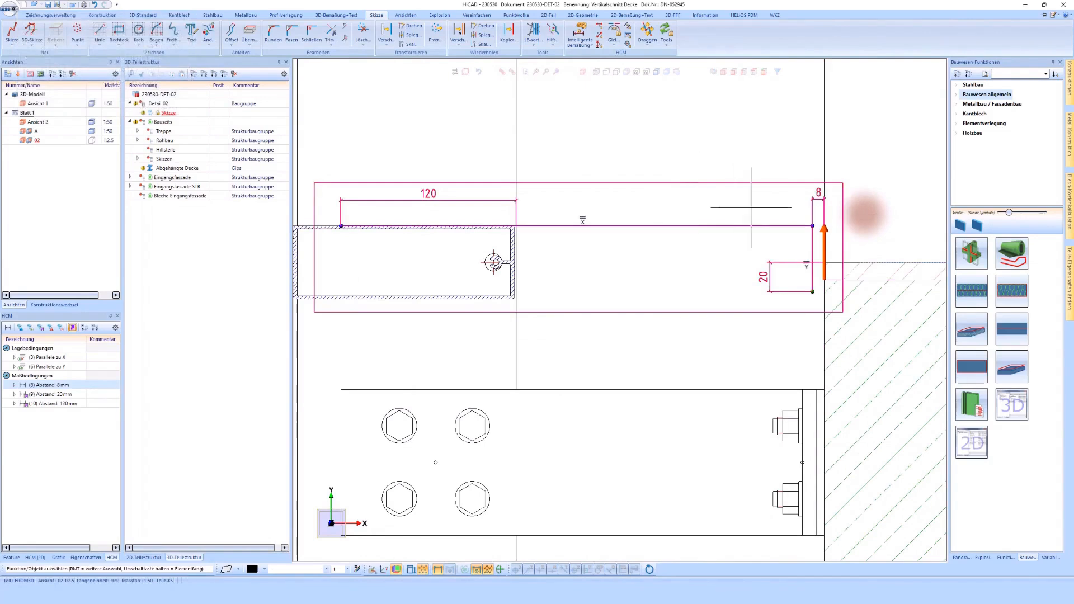
- Create a sheet along the sketch from Alublech 3mm, 1000 mm wide, with installation direction Beidseitig and offset direction Zweite Seite
right_click(652, 218)
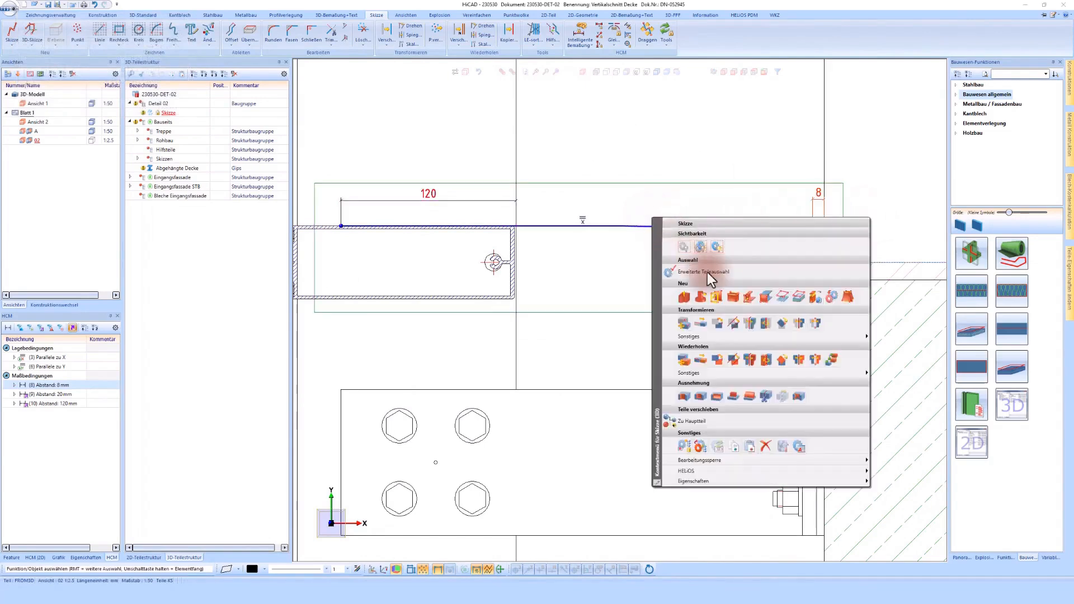
left_click(732, 296)
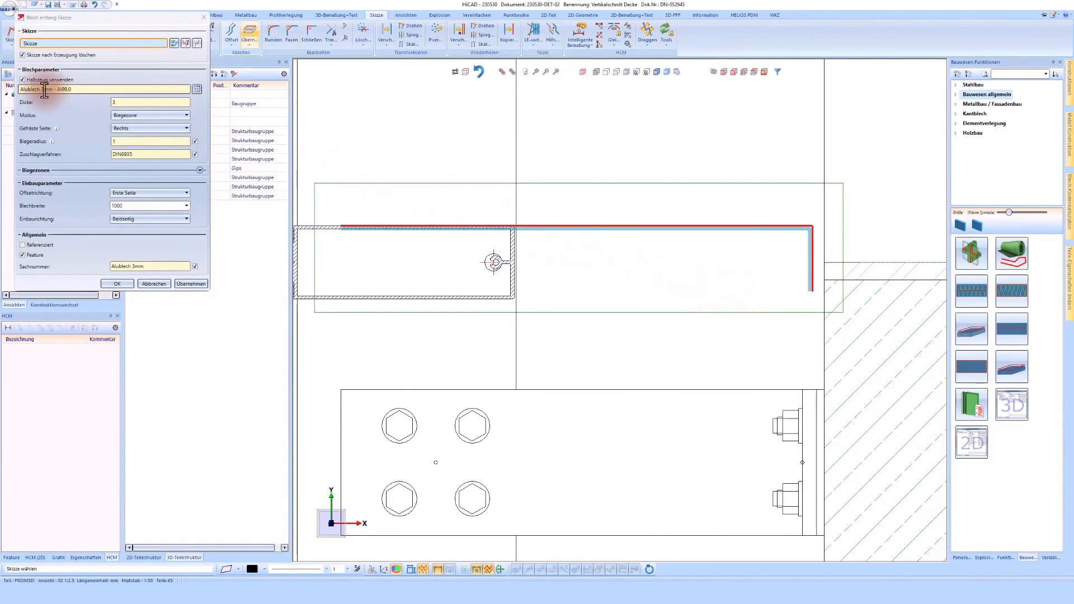
left_click(143, 192)
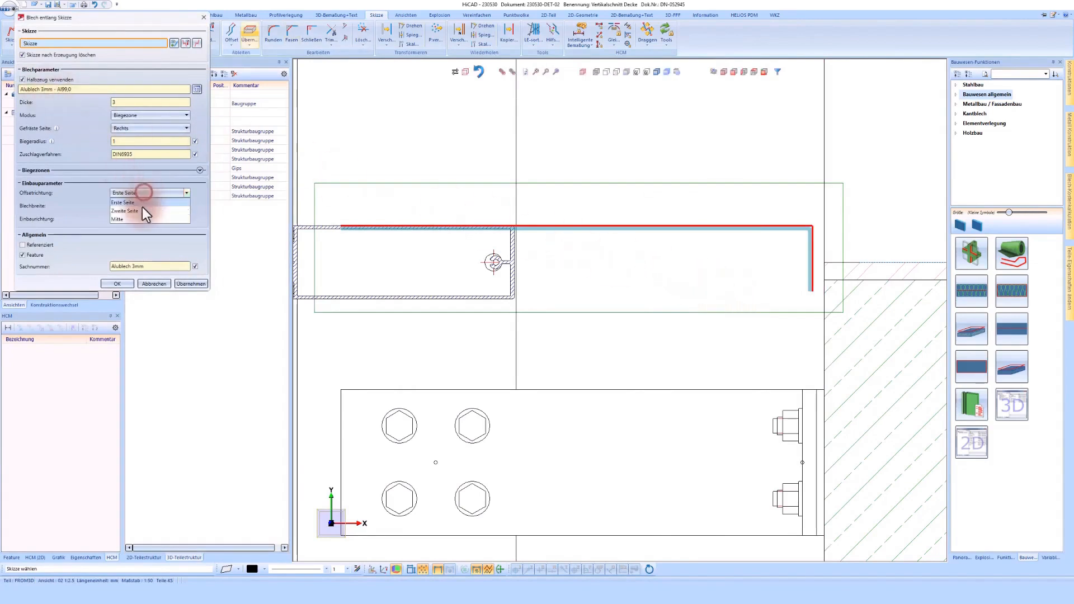
left_click(142, 210)
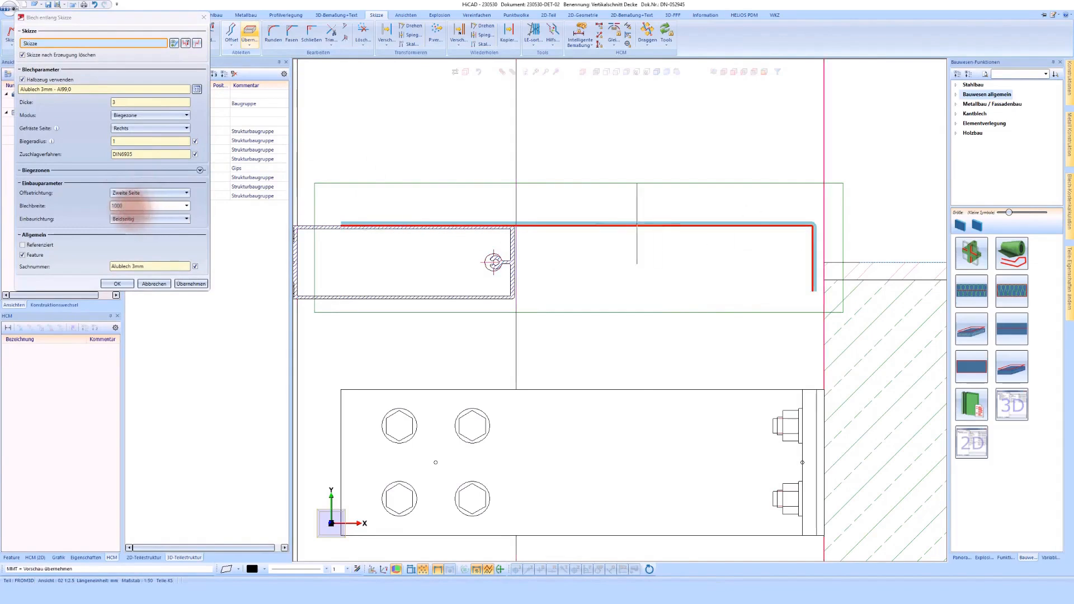
scroll(721, 238, "down", 1)
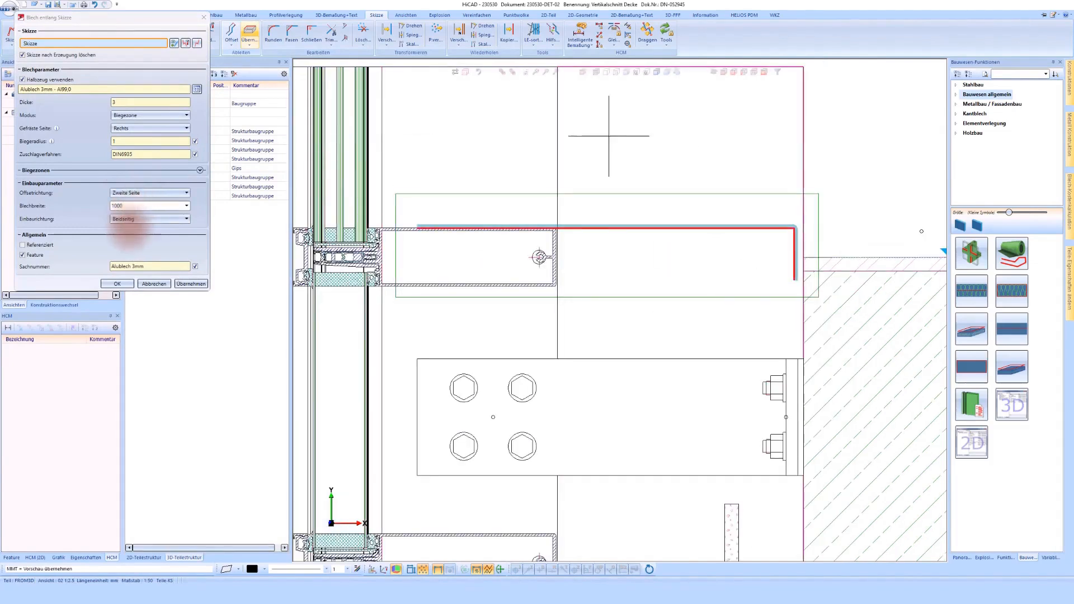
left_click(126, 284)
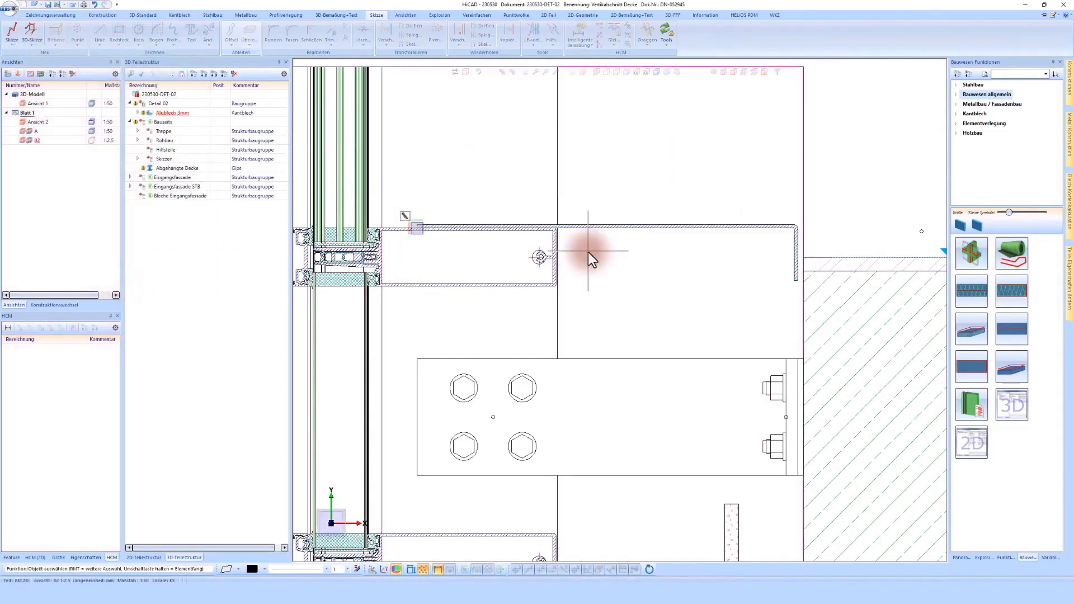
- Insert a vapour-tight silicone seal (Versiegelung) between the aluminium sheet's vertical flange and the floor's front edge
scroll(884, 229, "up", 2)
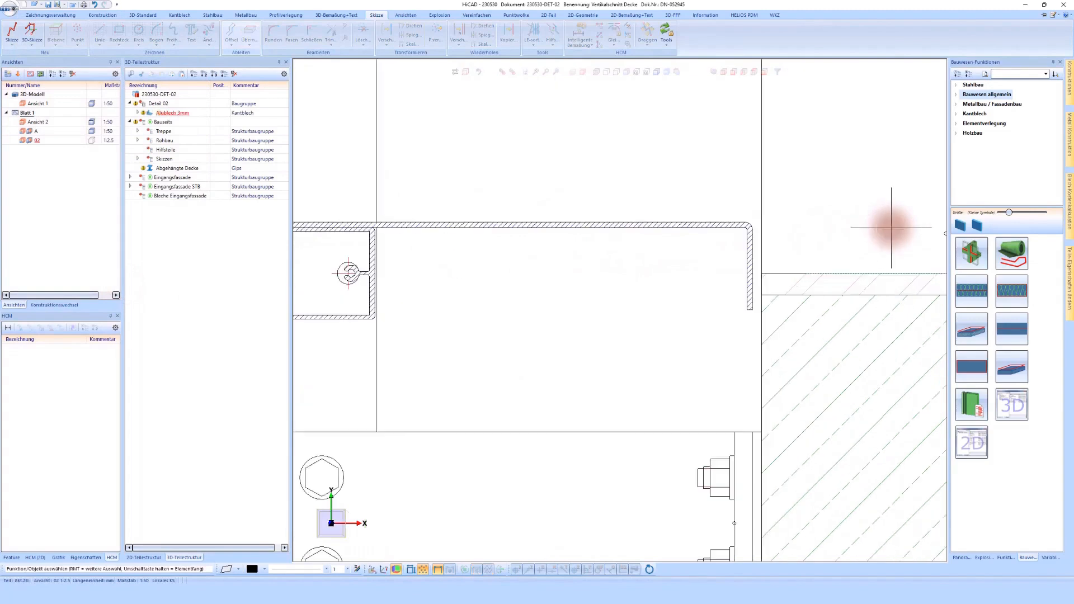
scroll(889, 226, "down", 2)
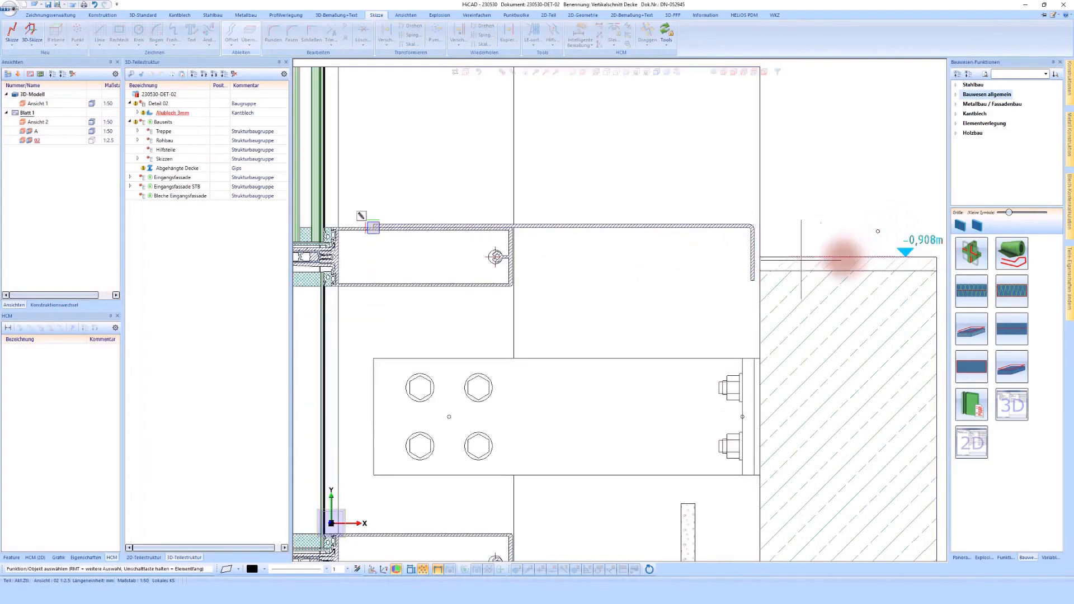
scroll(844, 252, "up", 2)
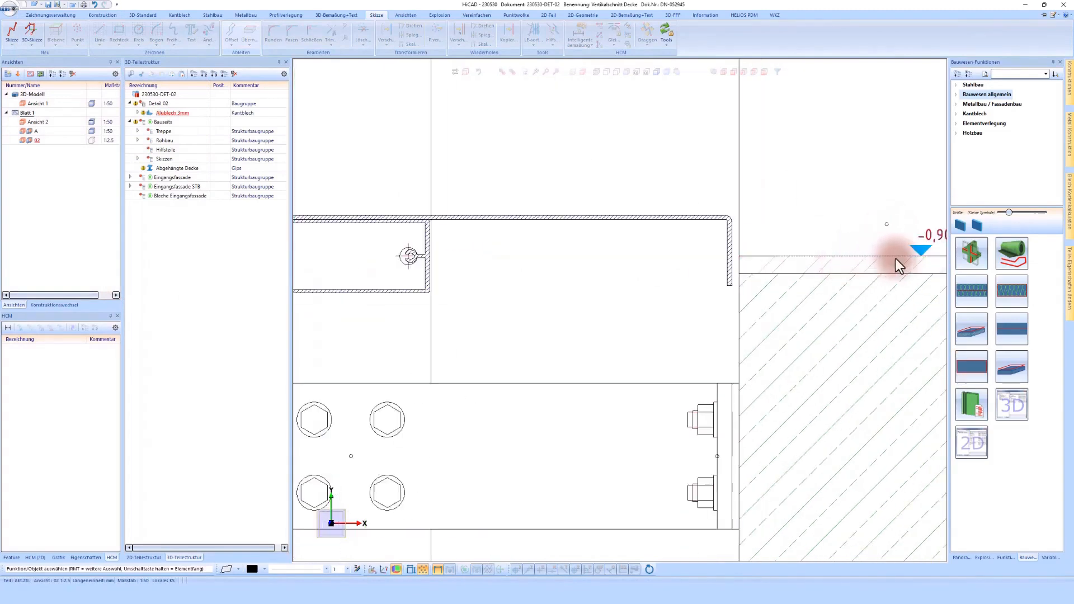
left_click(978, 255)
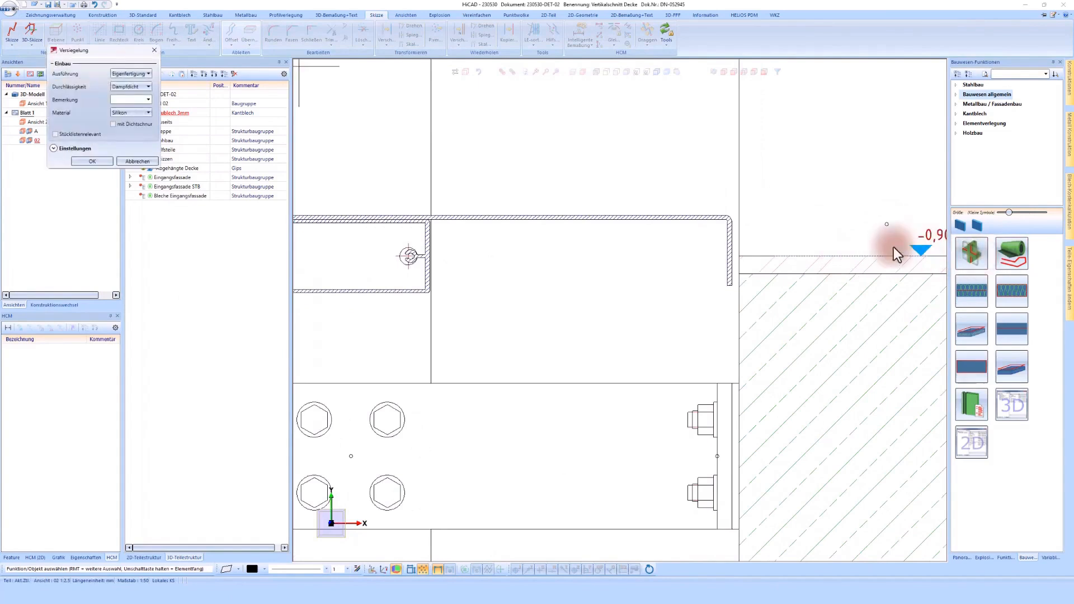
left_click(92, 161)
scroll(727, 256, "up", 4)
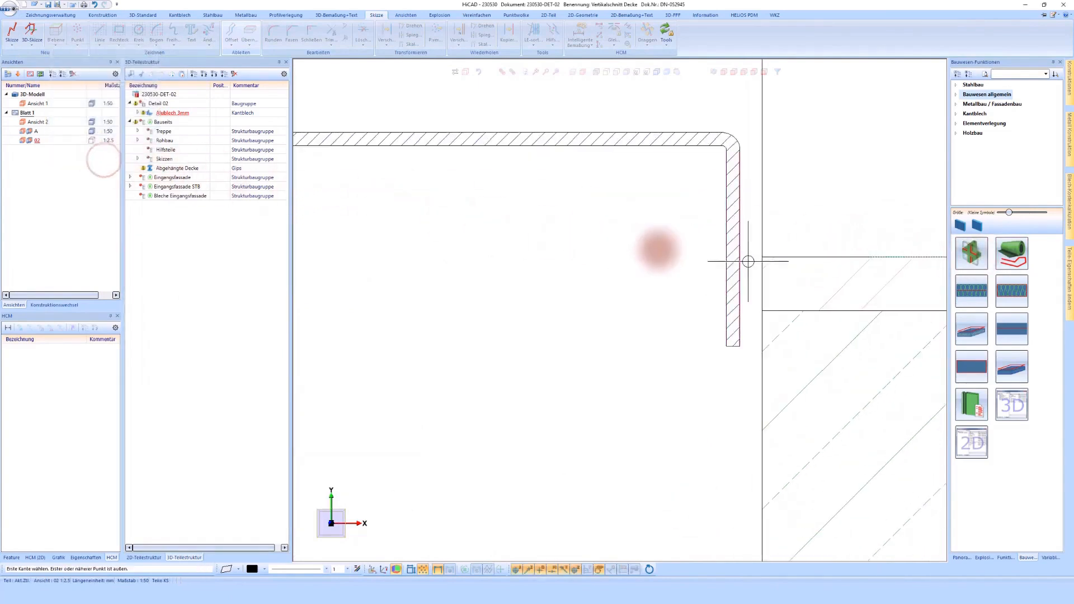
left_click(756, 266)
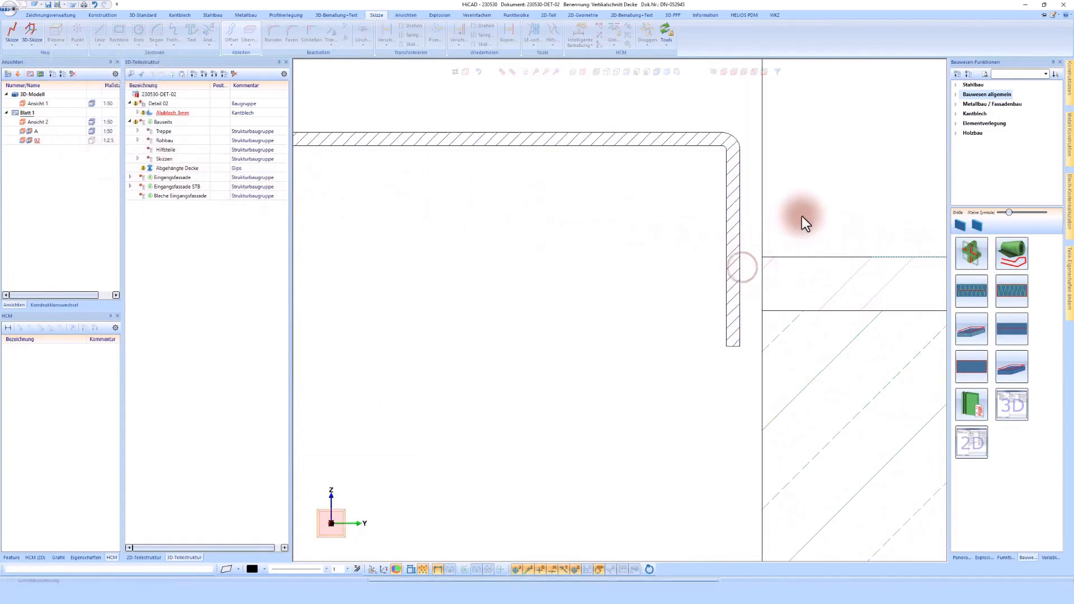
scroll(702, 196, "down", 4)
scroll(703, 196, "down", 3)
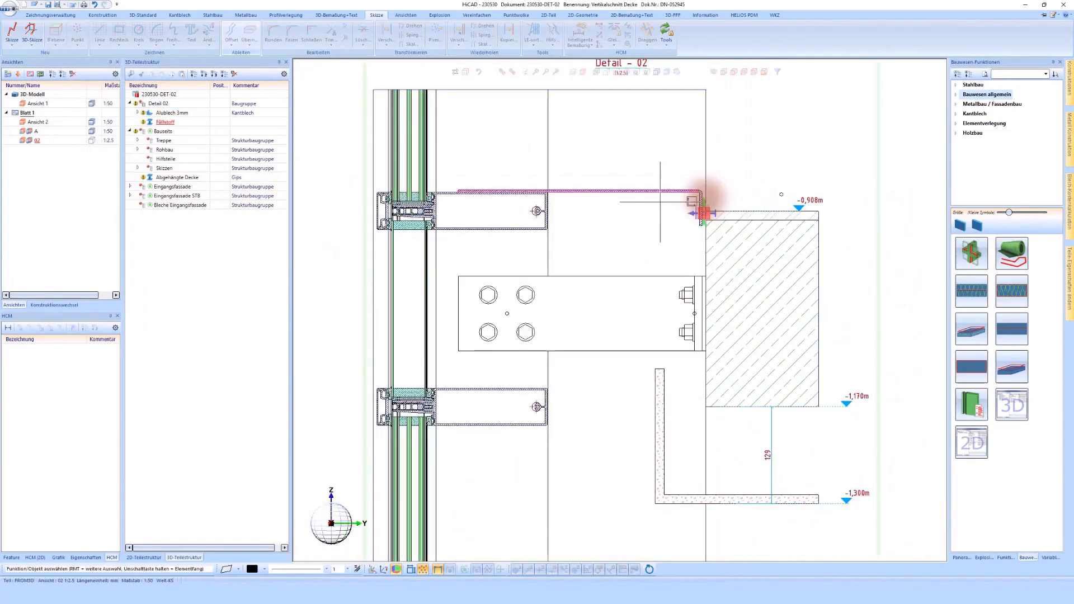
scroll(702, 196, "down", 2)
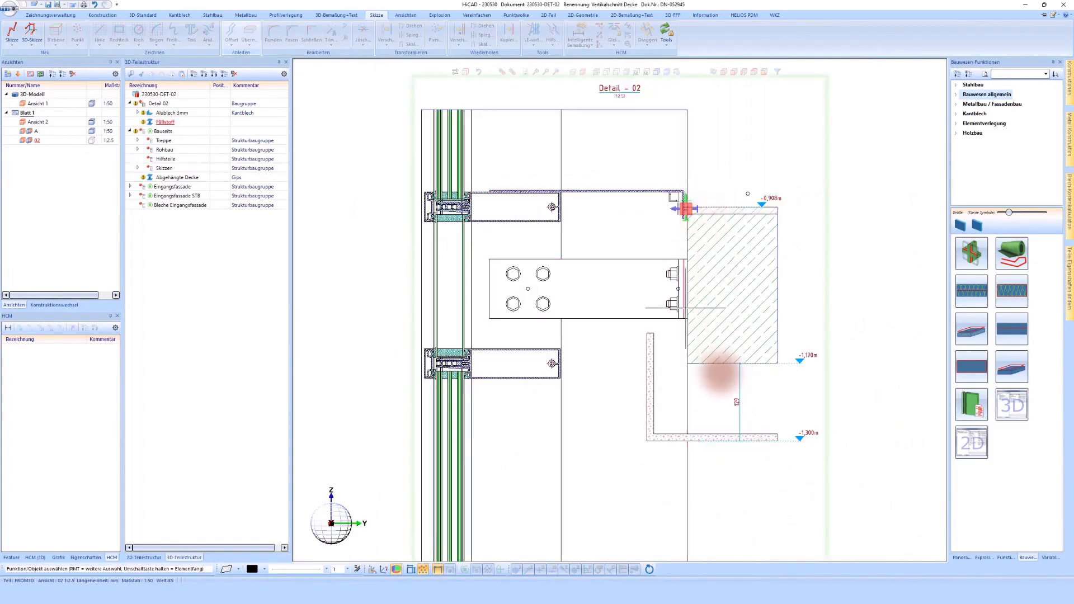
- Open the base sketch of the Alublech 3mm sheet's Blech entlang Skizze feature for editing
scroll(721, 374, "up", 1)
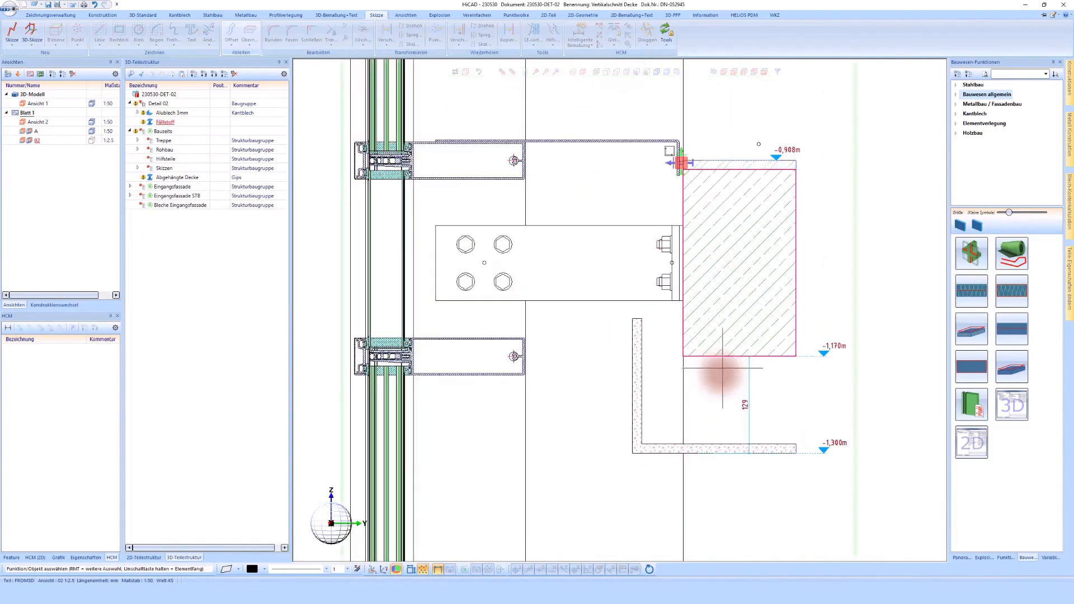
scroll(679, 115, "up", 2)
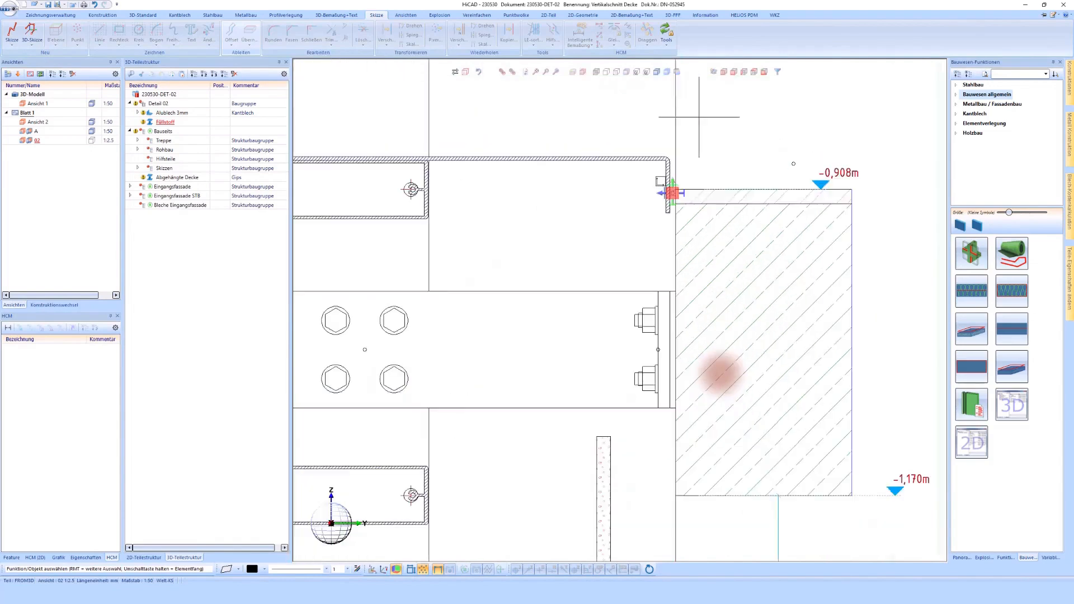
scroll(679, 179, "down", 1)
scroll(679, 167, "up", 2)
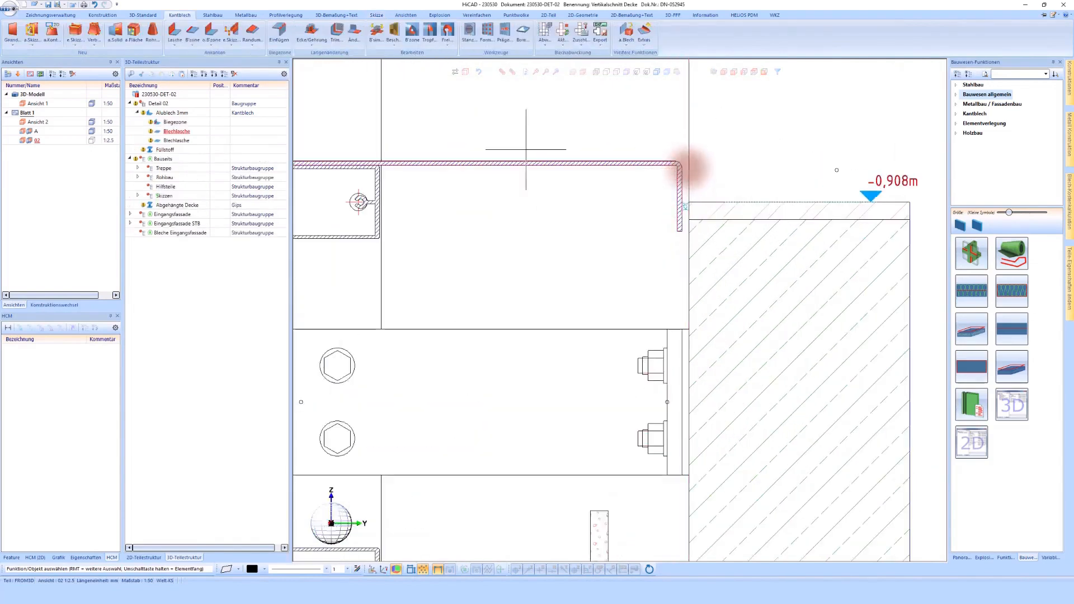
left_click(170, 112)
left_click(11, 558)
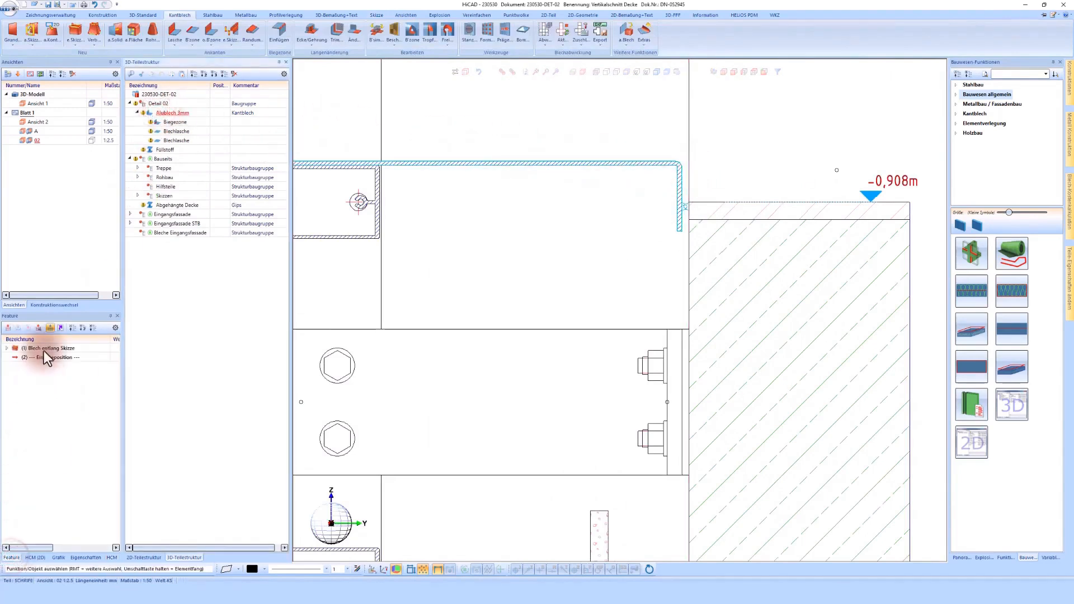
left_click(6, 349)
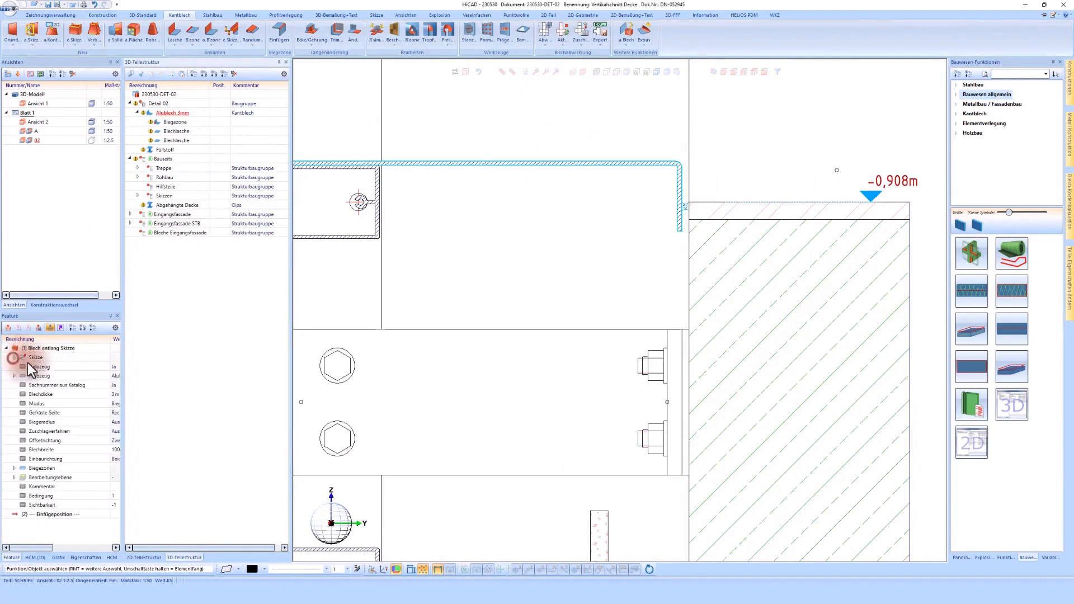
left_click(13, 358)
double_click(52, 368)
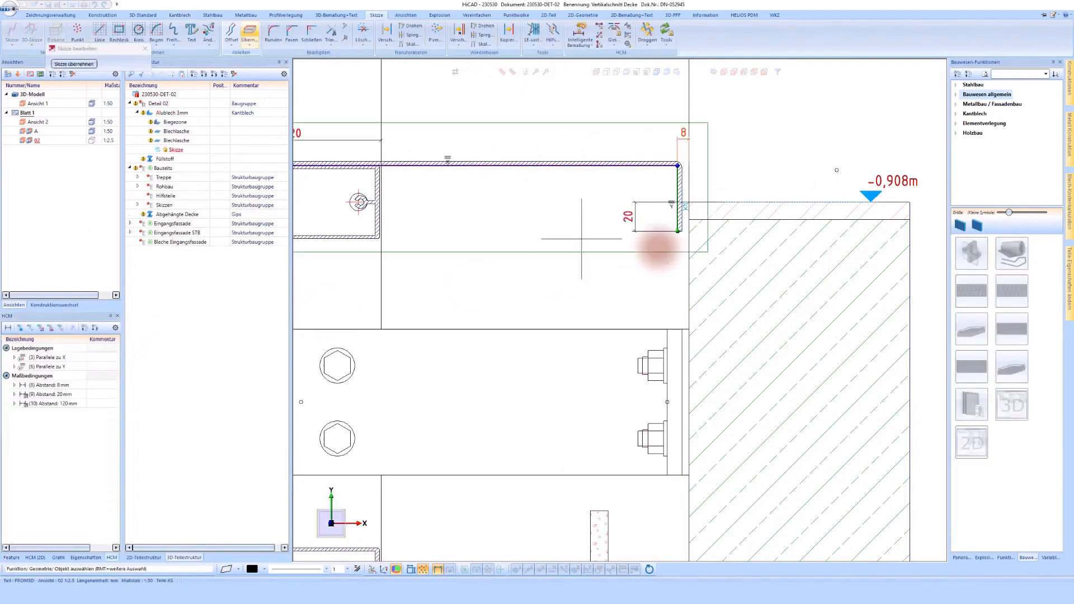
- Draw a horizontal line about 20 mm long toward the facade from the lower end of the sketch's vertical leg
scroll(582, 251, "down", 1)
scroll(679, 196, "up", 1)
left_click(628, 238)
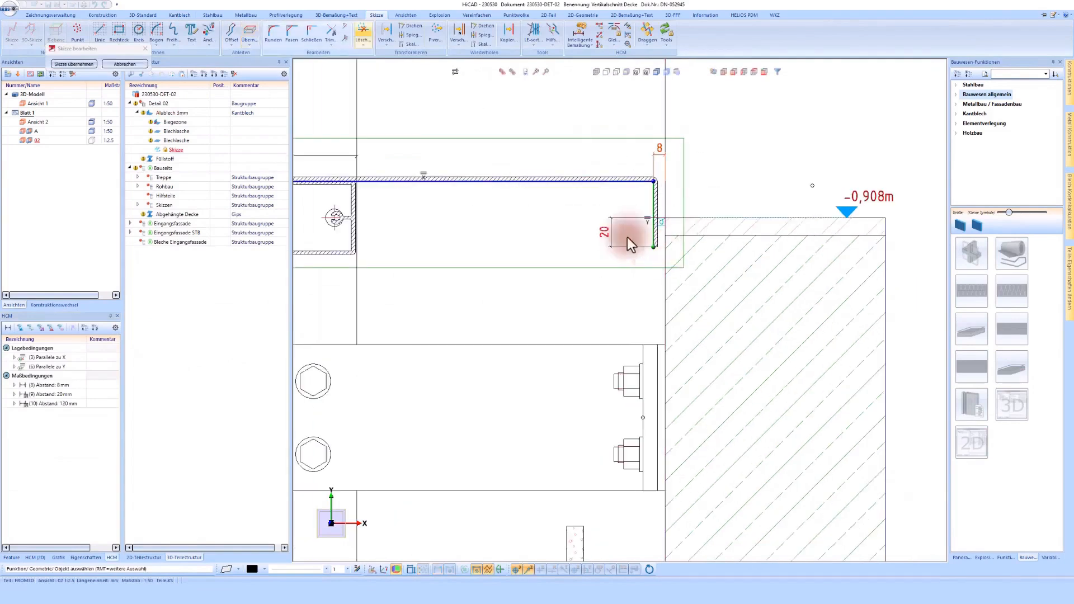
left_click(99, 31)
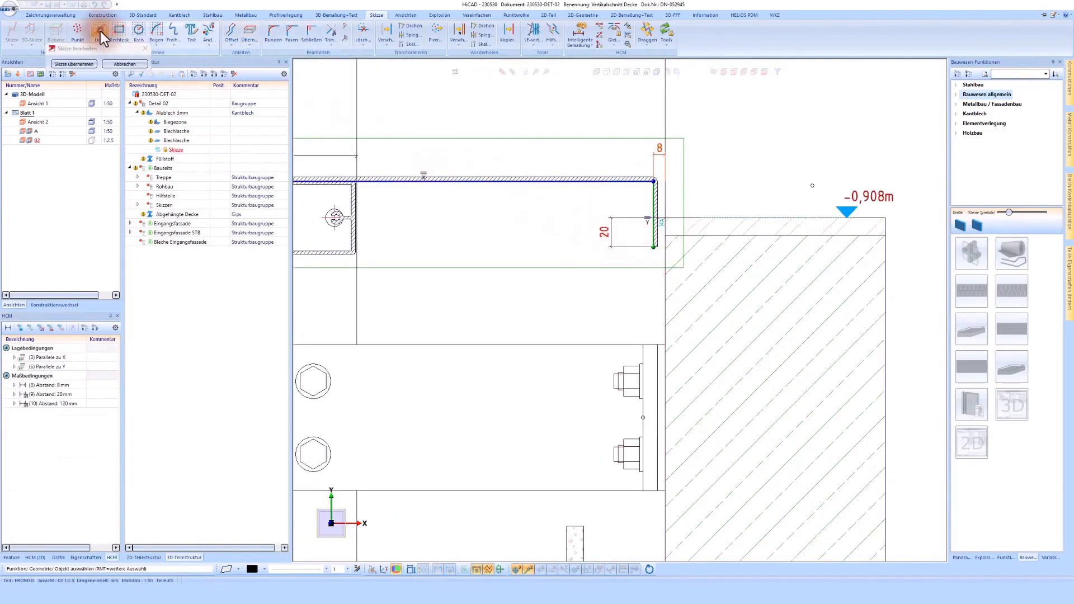
left_click(653, 247)
left_click(625, 250)
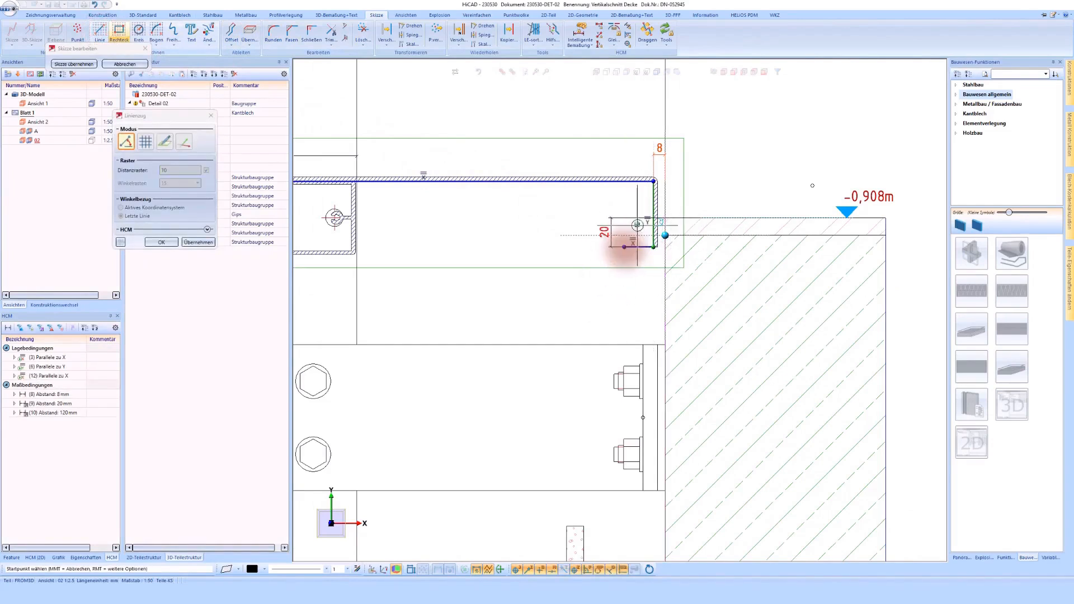
- Constrain the new bottom line's length to 20 mm and apply the edited sketch to the sheet
left_click(577, 32)
scroll(647, 253, "up", 2)
left_click(642, 291)
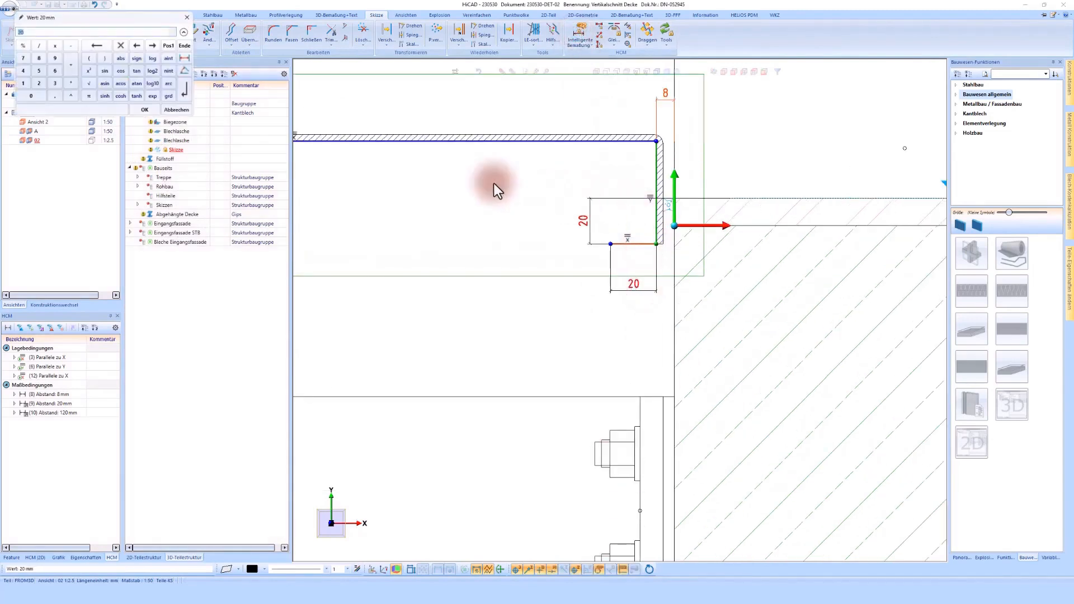
left_click(144, 109)
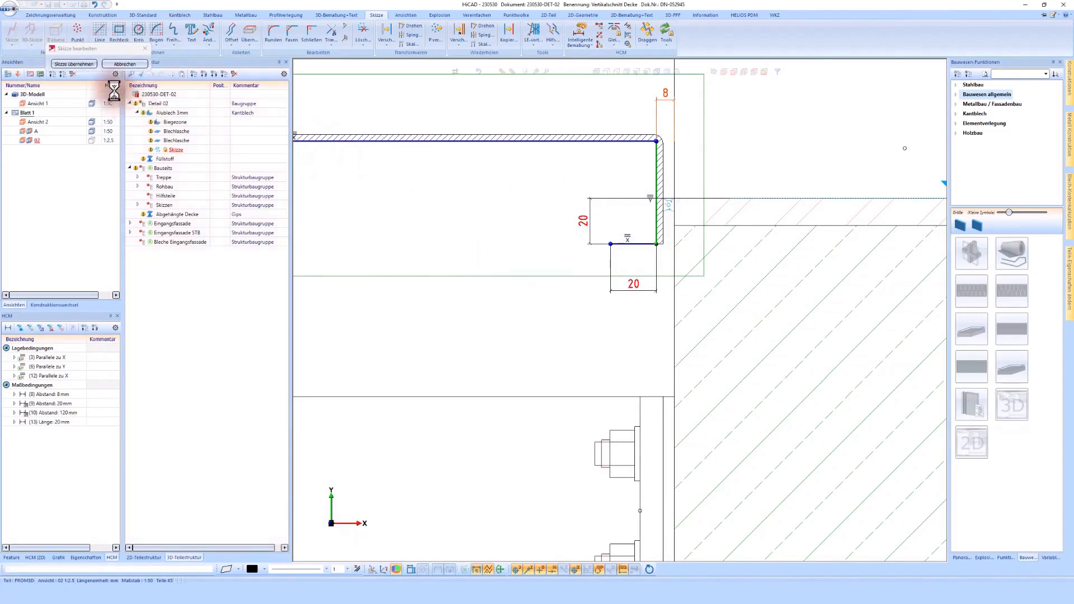
left_click(74, 64)
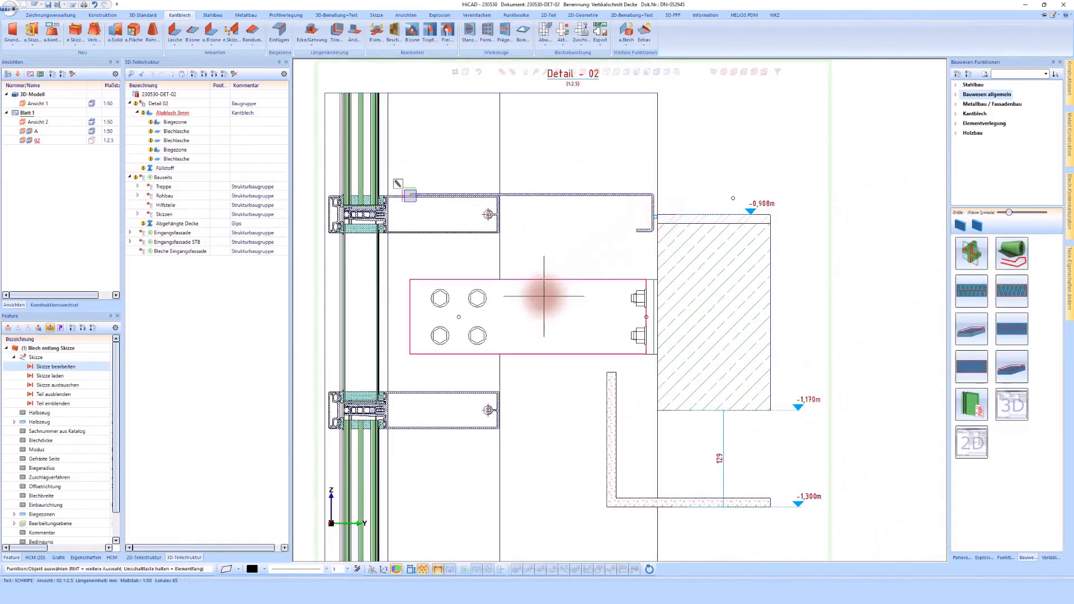
- Move the Alublech 3mm sheet from Detail 02 into the Bleche Eingangsfassade assembly and select the Füllstoff part
scroll(544, 296, "down", 2)
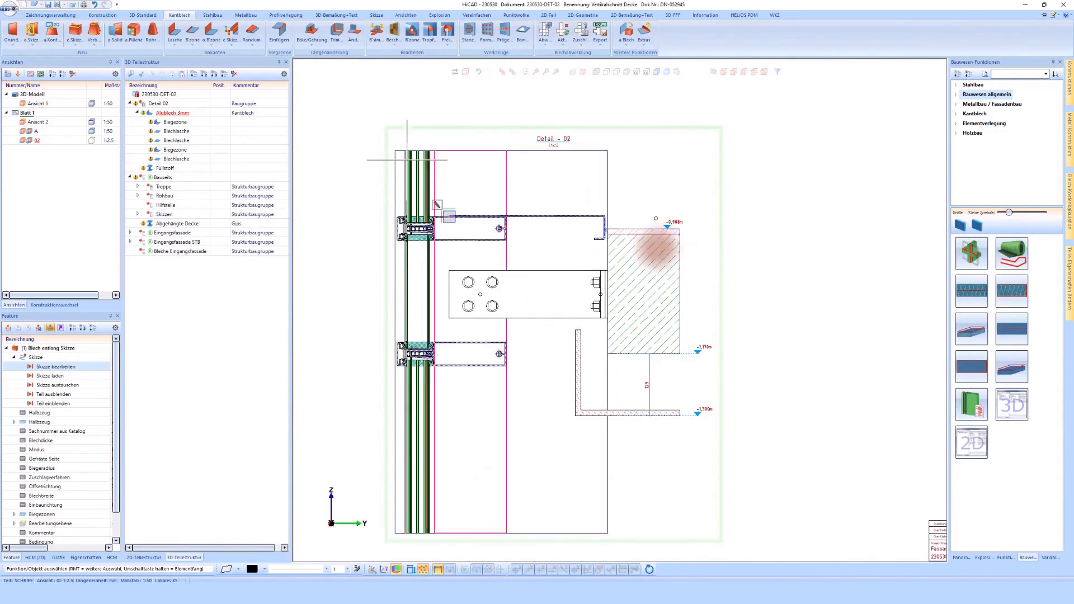
scroll(658, 248, "down", 1)
scroll(660, 248, "down", 1)
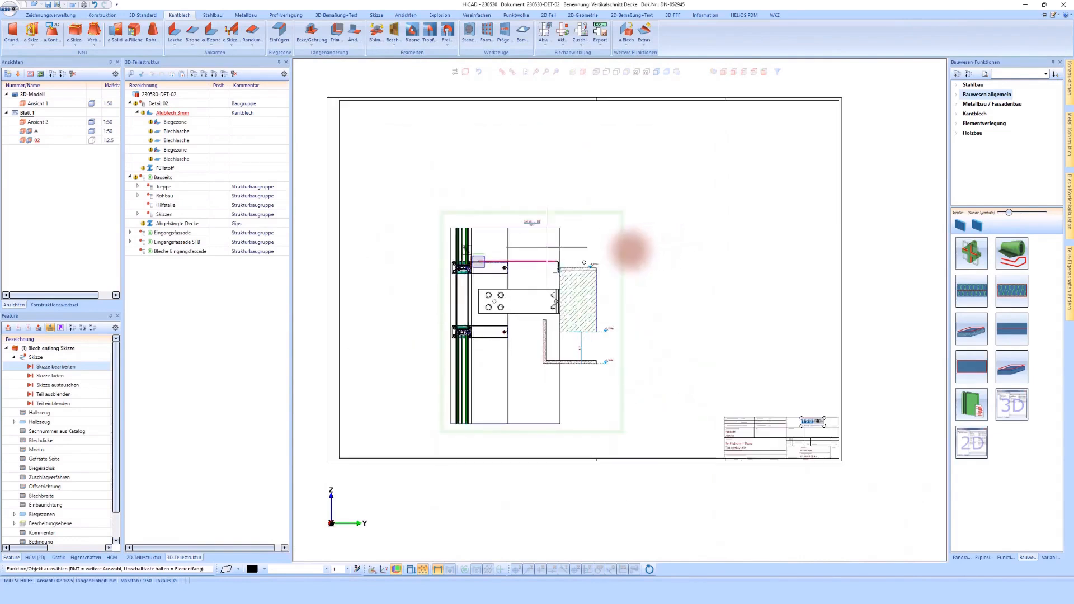
scroll(509, 262, "up", 1)
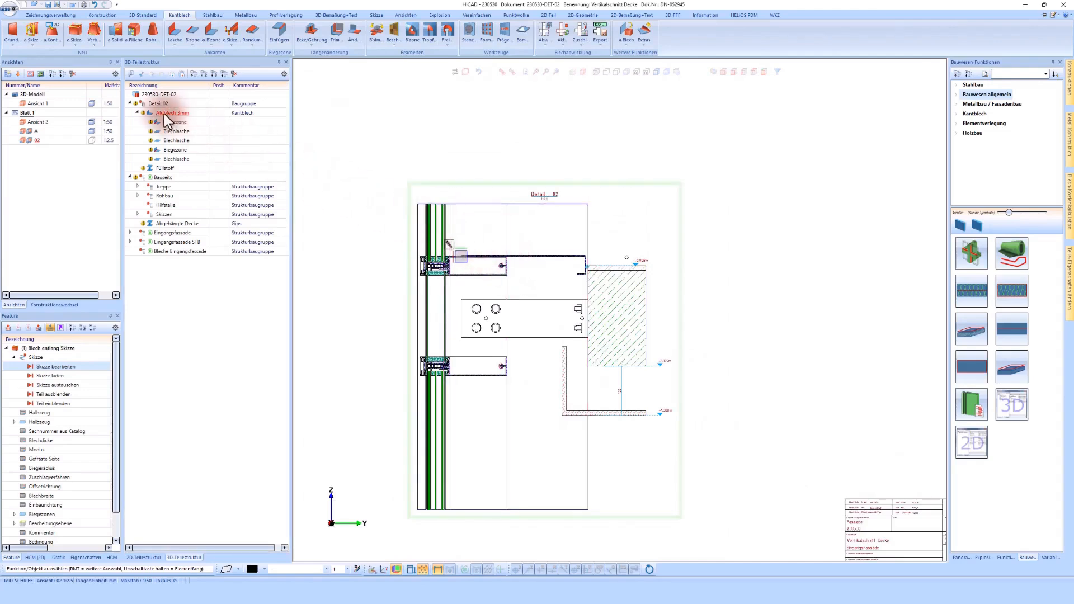
mouse_move(163, 113)
left_mouse_down()
mouse_move(185, 132)
mouse_move(206, 220)
mouse_move(182, 254)
mouse_move(169, 251)
left_mouse_up()
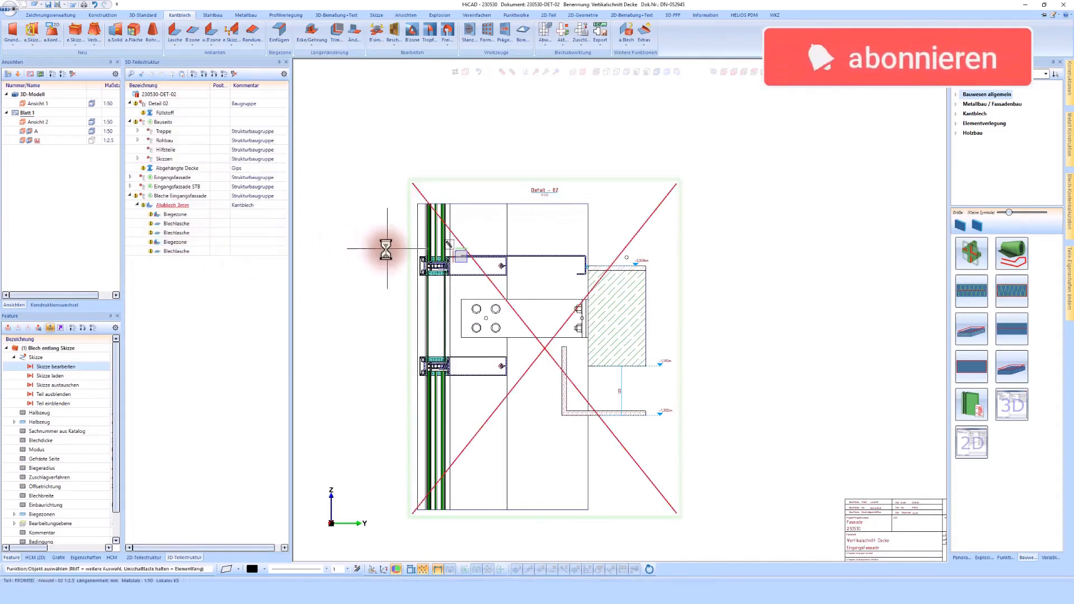
left_click(162, 114)
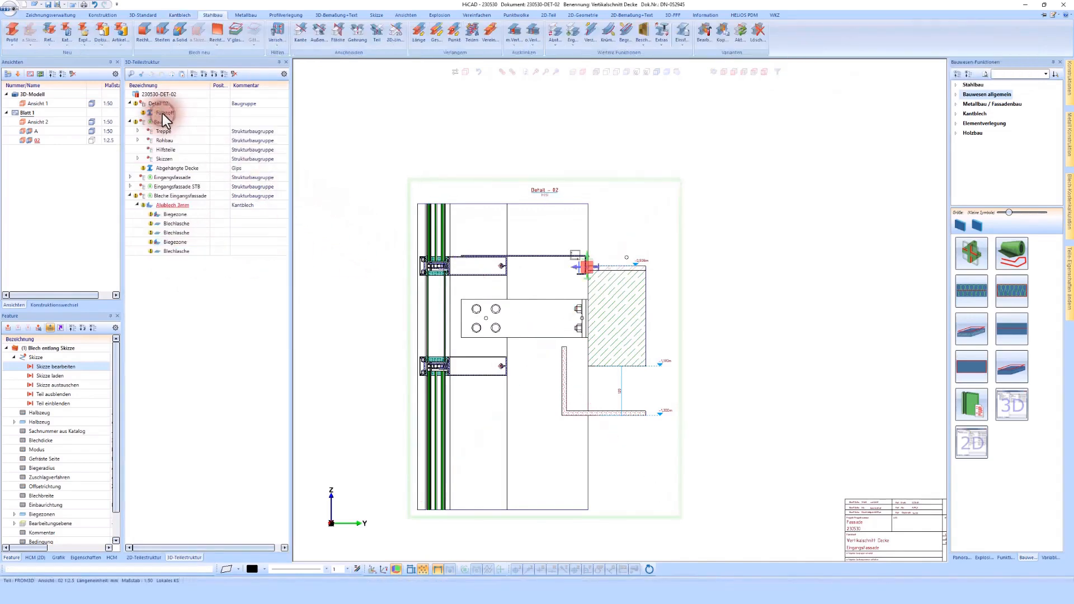
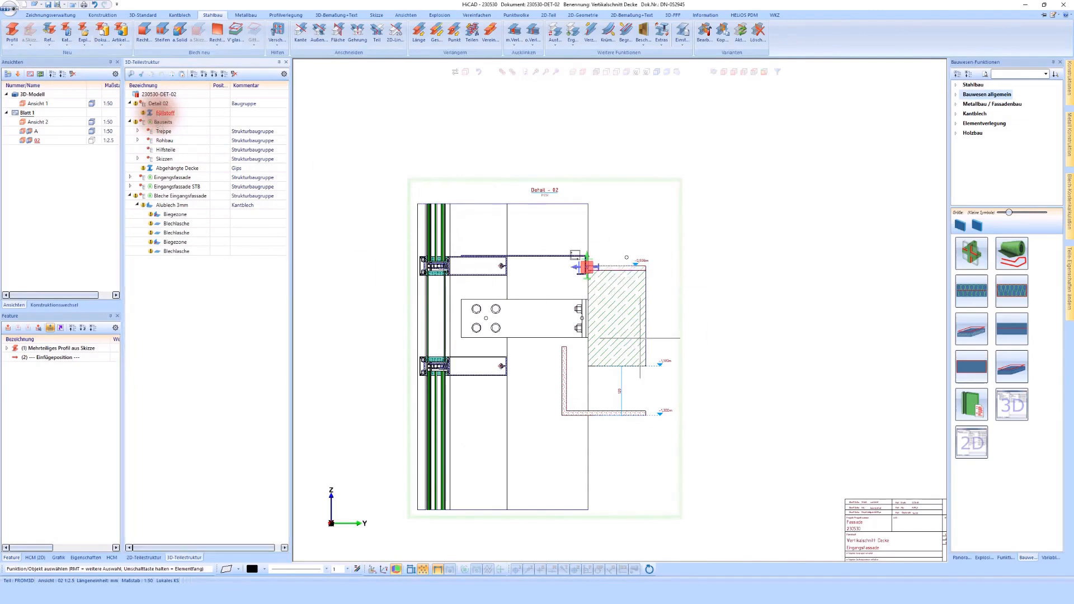
- Create a new sketch on the section plane of the concrete slab for a connection angle at the lower facade transom
scroll(587, 311, "up", 2)
scroll(587, 307, "down", 2)
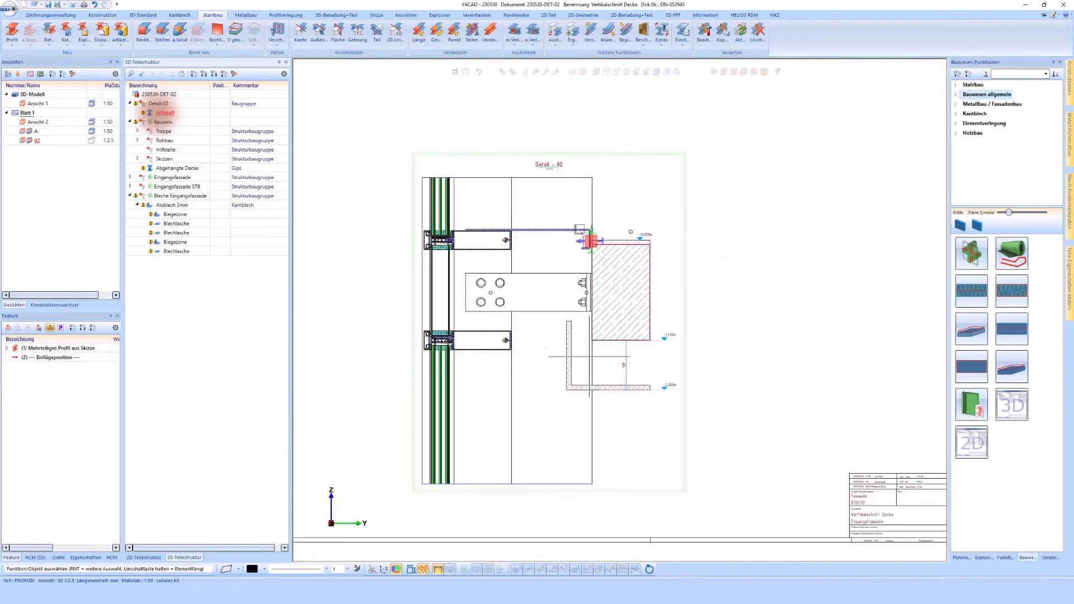
scroll(557, 344, "up", 4)
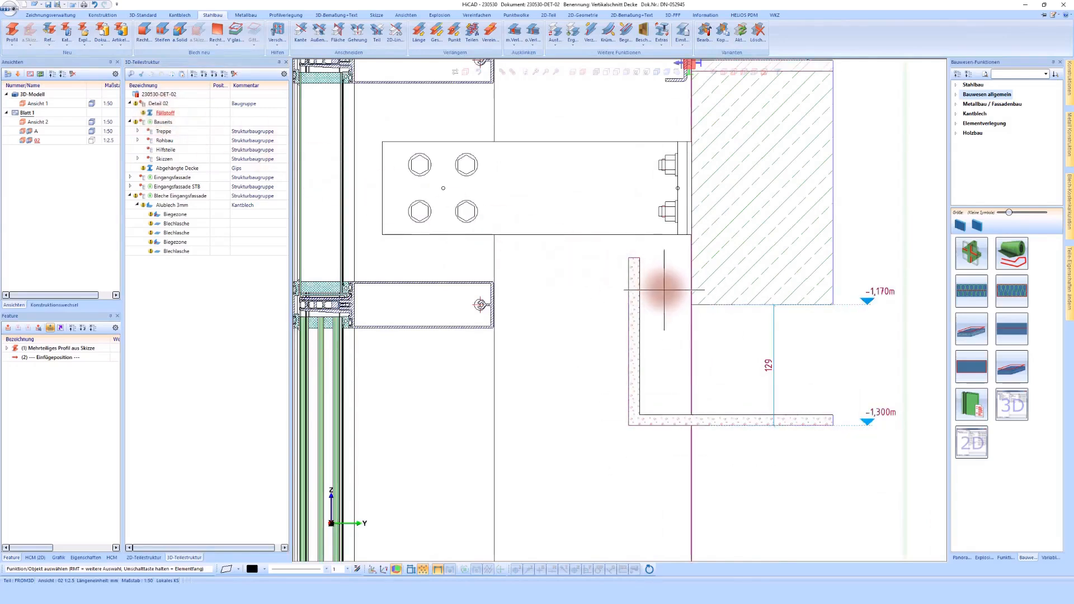
left_click(722, 276)
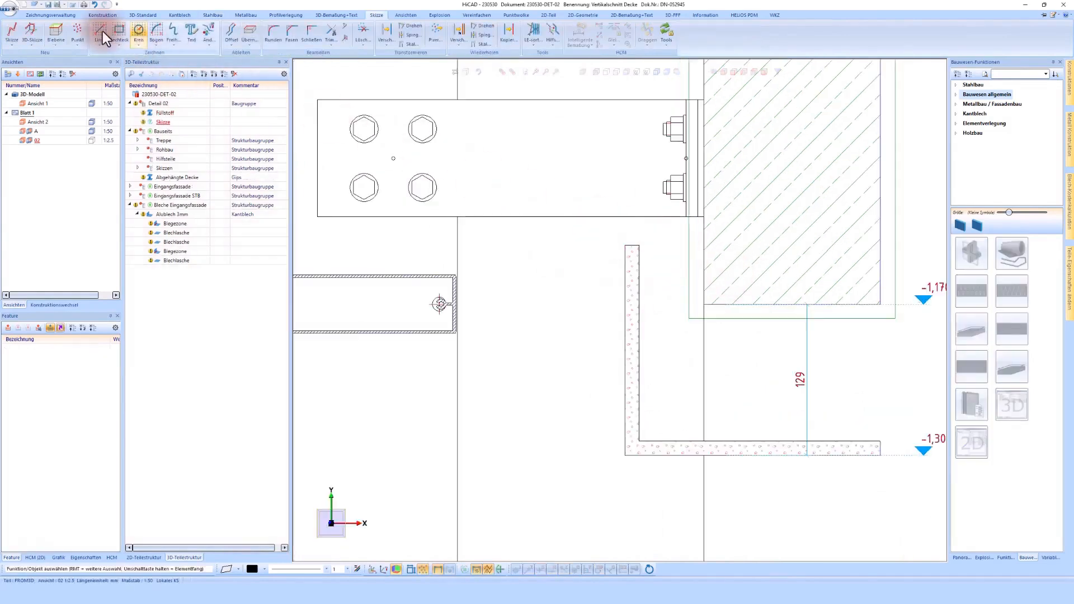
left_click(101, 31)
scroll(451, 343, "up", 5)
left_click(450, 207)
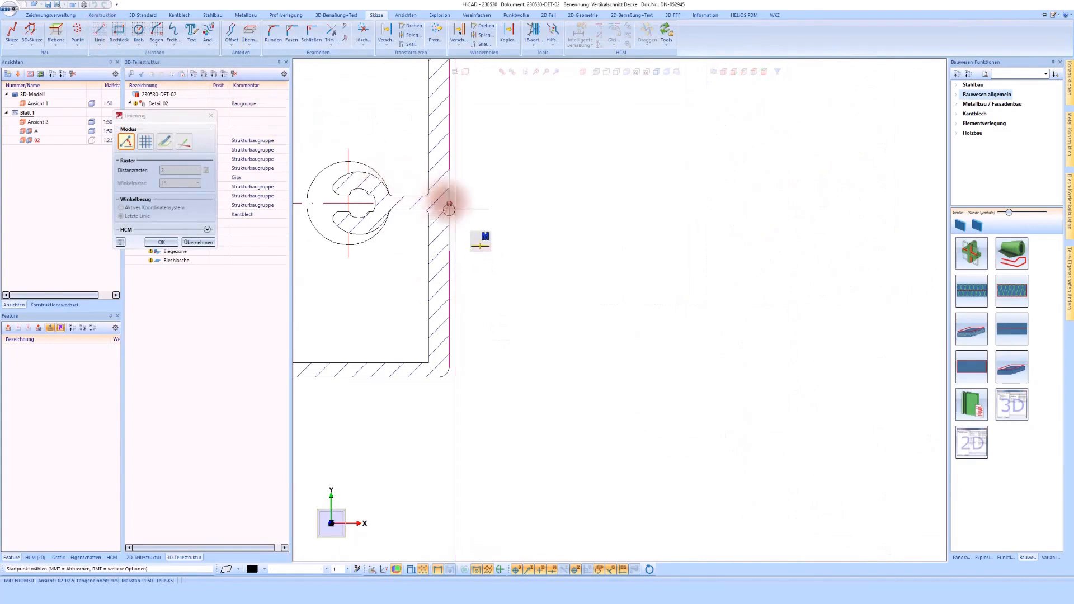
left_click(448, 202)
scroll(444, 227, "down", 2)
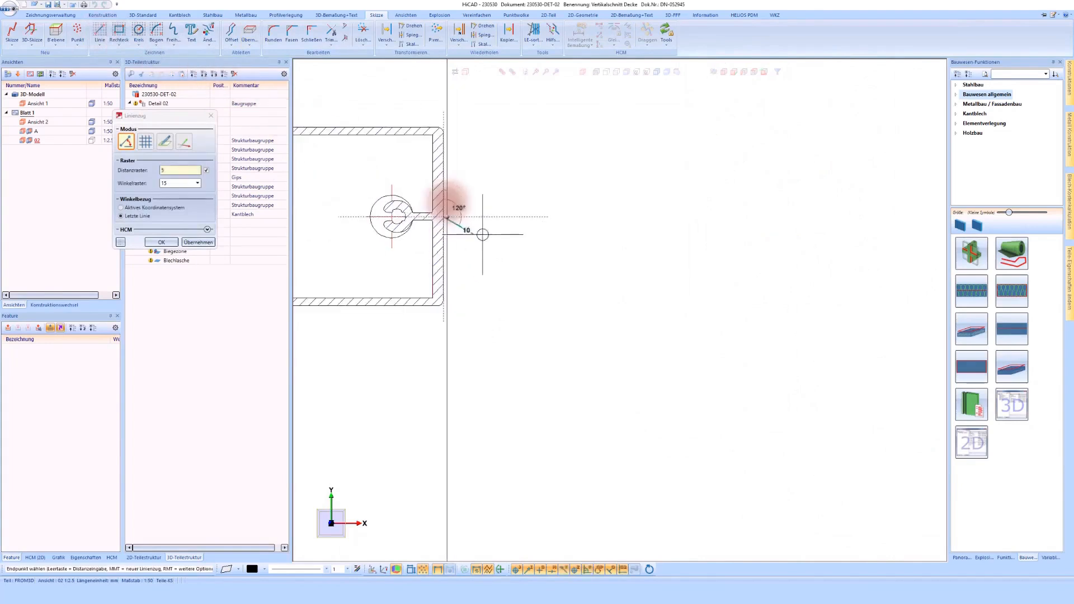
middle_click(482, 233)
- Draw an L-shaped polyline from the lower transom's end face, about 25 mm down along it and about 25 mm toward the slab
scroll(445, 228, "up", 2)
left_click(439, 148)
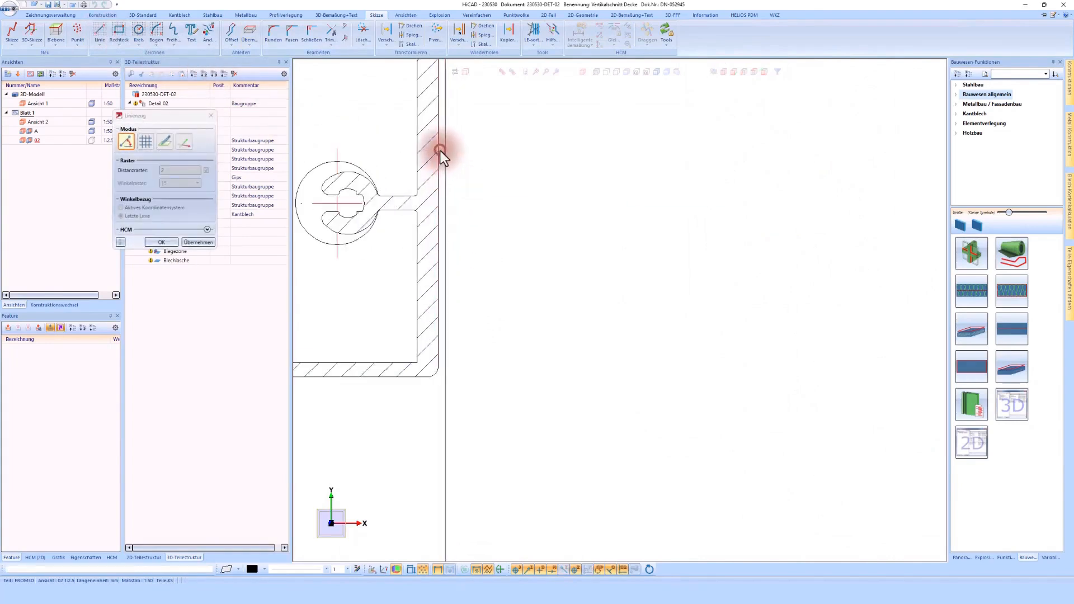
scroll(441, 224, "down", 2)
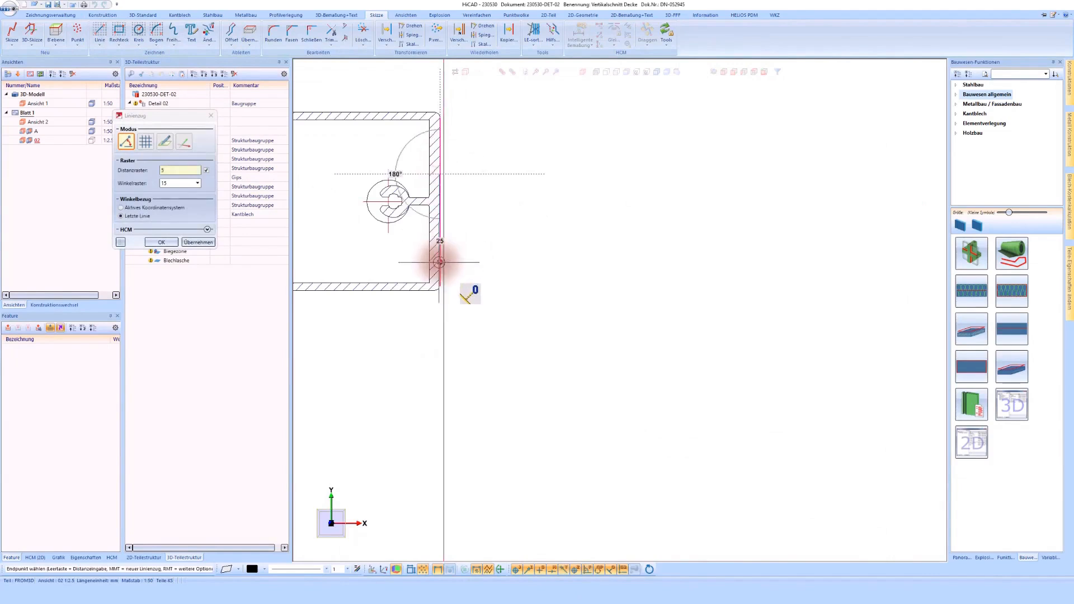
left_click(439, 263)
left_click(528, 263)
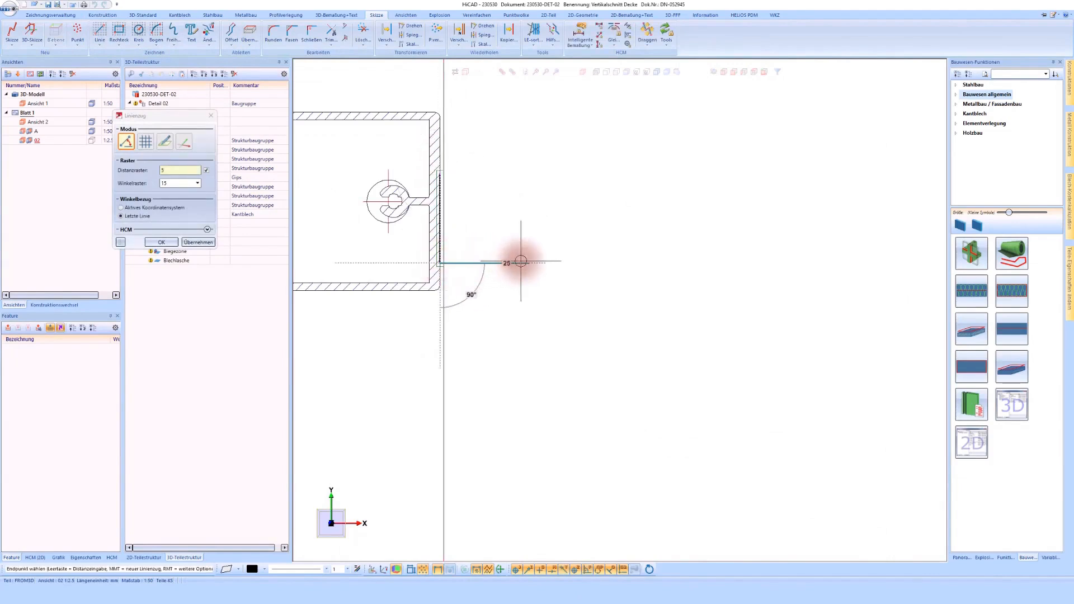
middle_click(526, 261)
middle_click(498, 261)
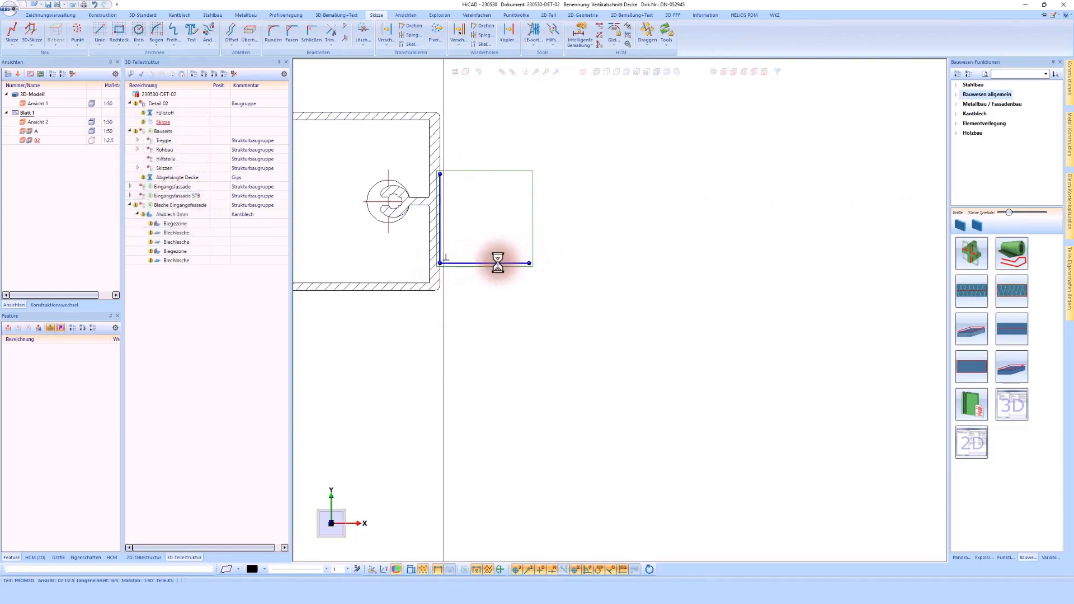
right_click(498, 262)
left_click(488, 212)
left_click(579, 29)
left_click(468, 263)
left_click(418, 296)
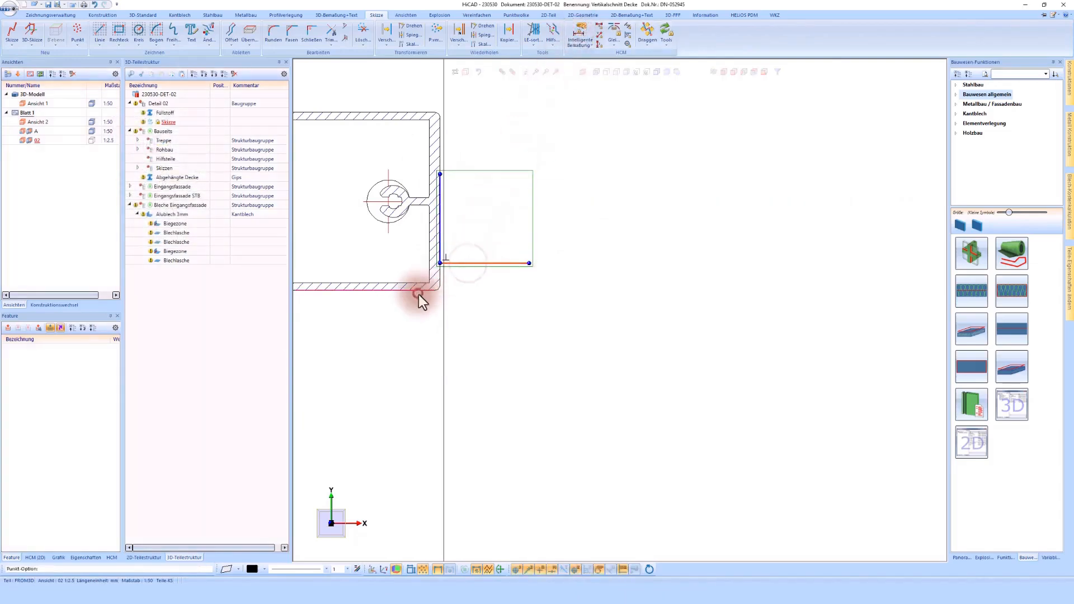
left_click(176, 110)
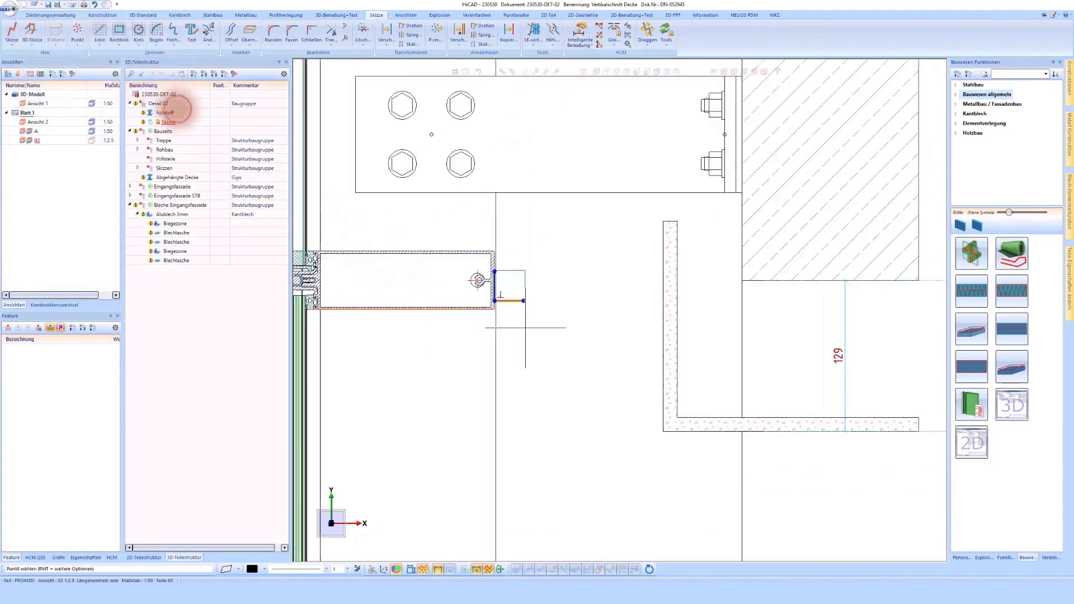
- Constrain the distance between the transom's lower edge and the sketch's horizontal line to 3 mm
left_click(579, 34)
left_click(449, 313)
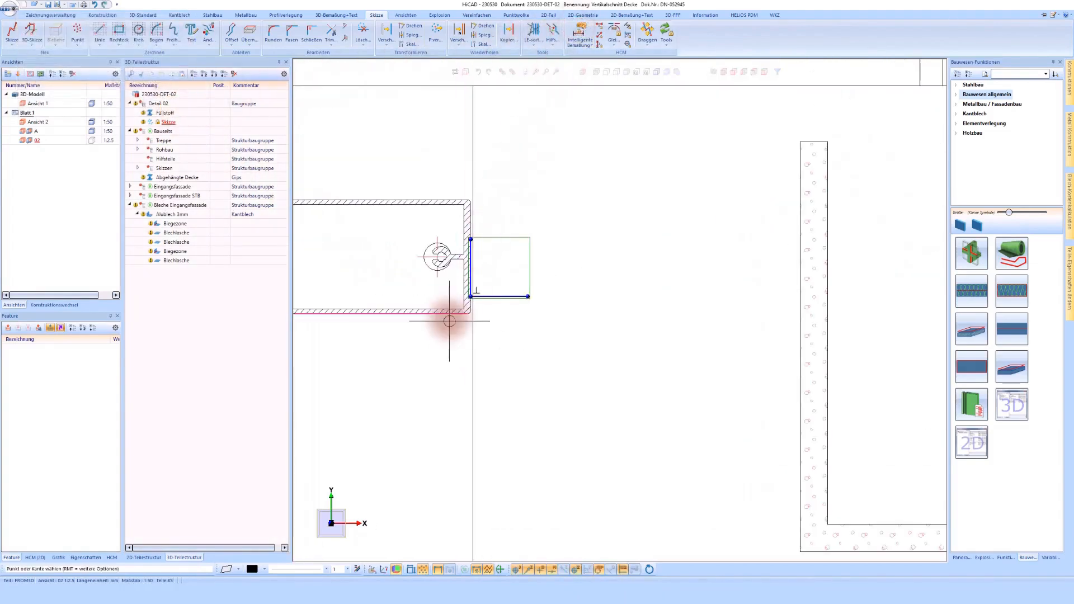
left_click(487, 300)
left_click(463, 239)
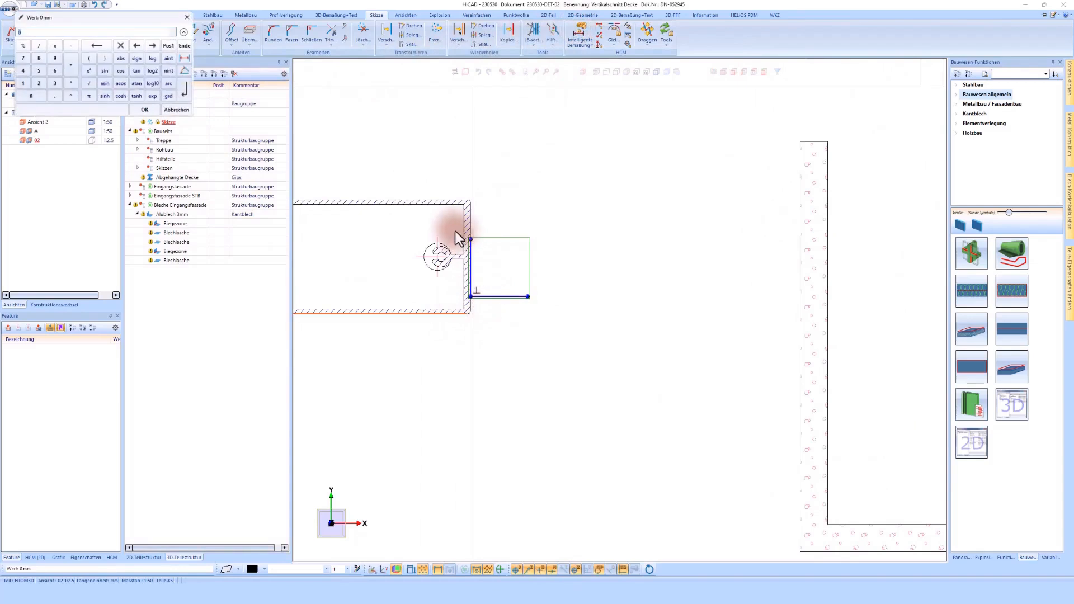
key("Return")
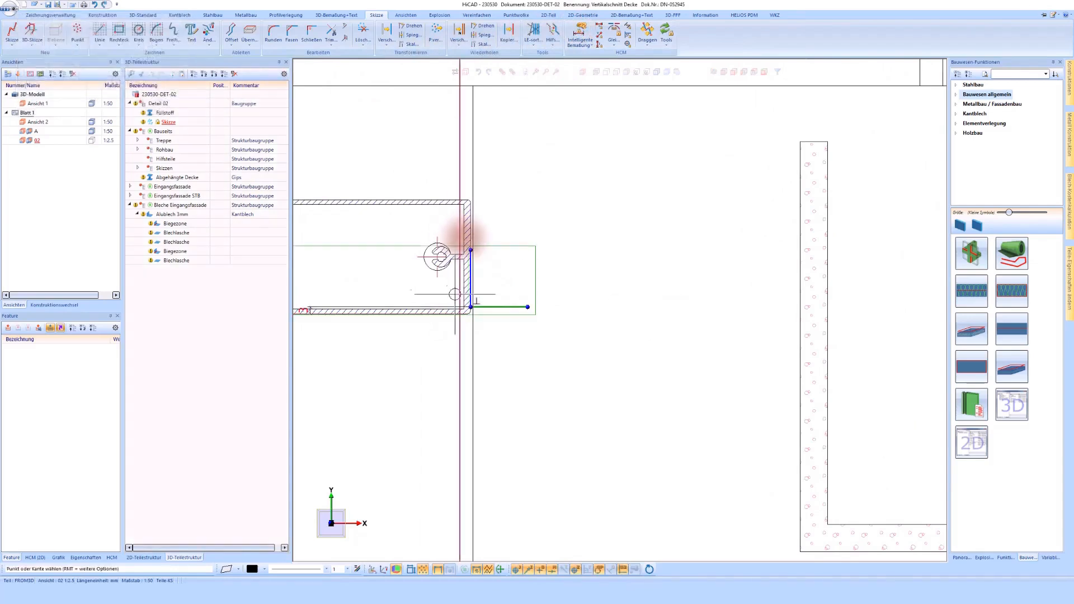
- Constrain the lengths of the L-shaped sketch's vertical and horizontal lines to 30 mm each
scroll(447, 254, "up", 3)
left_click(558, 268)
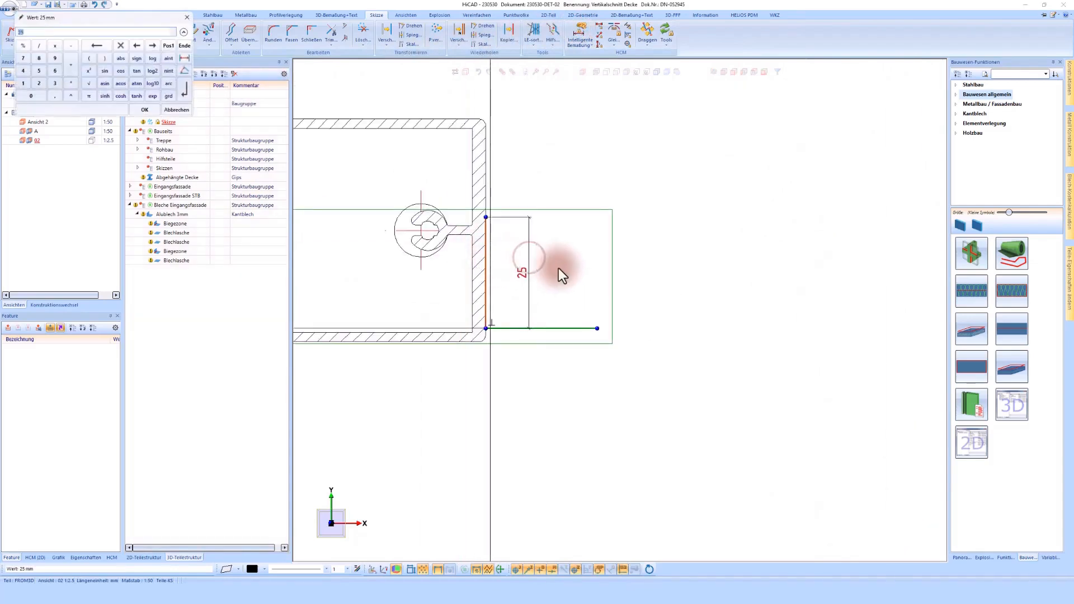
type("30")
key("Return")
left_click(568, 330)
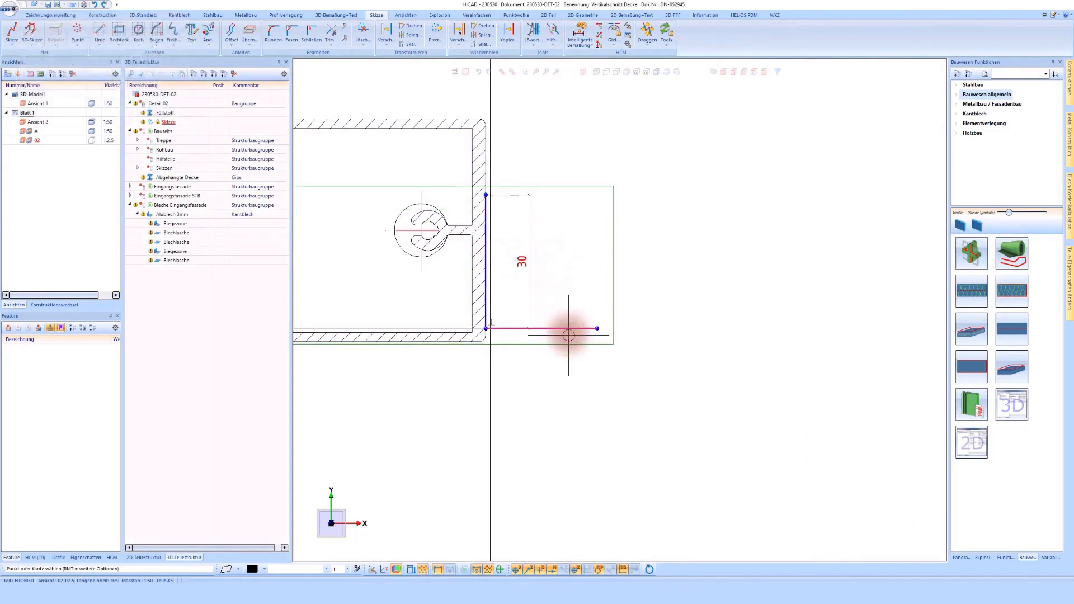
left_click(576, 386)
type("30")
key("Return")
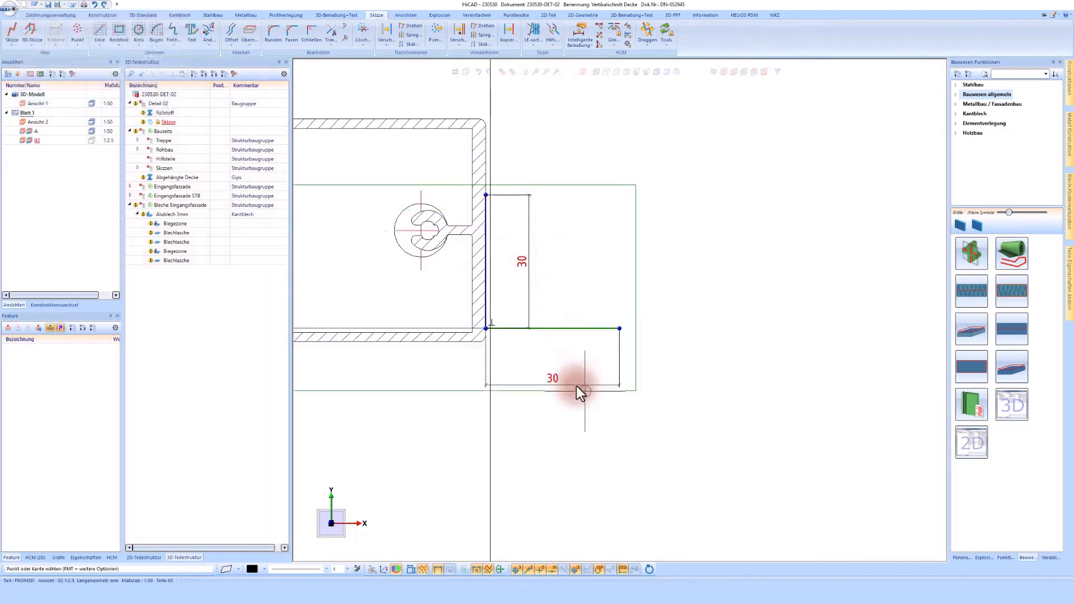
- Set the distance between the transom's lower edge and the sketch's horizontal line to 20 mm
right_click(572, 326)
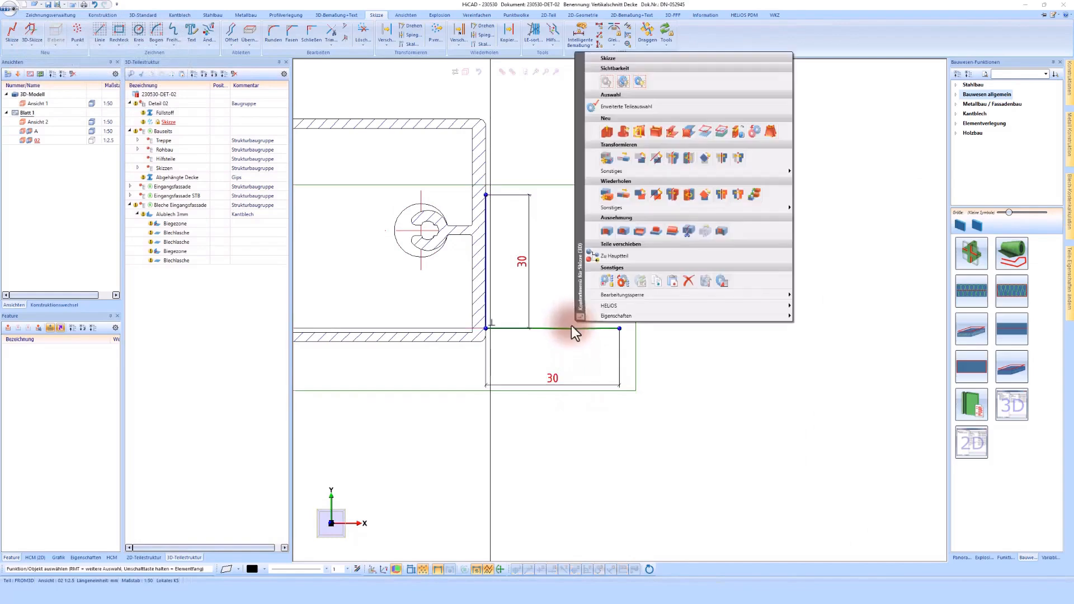
left_click(536, 189)
scroll(629, 286, "down", 2)
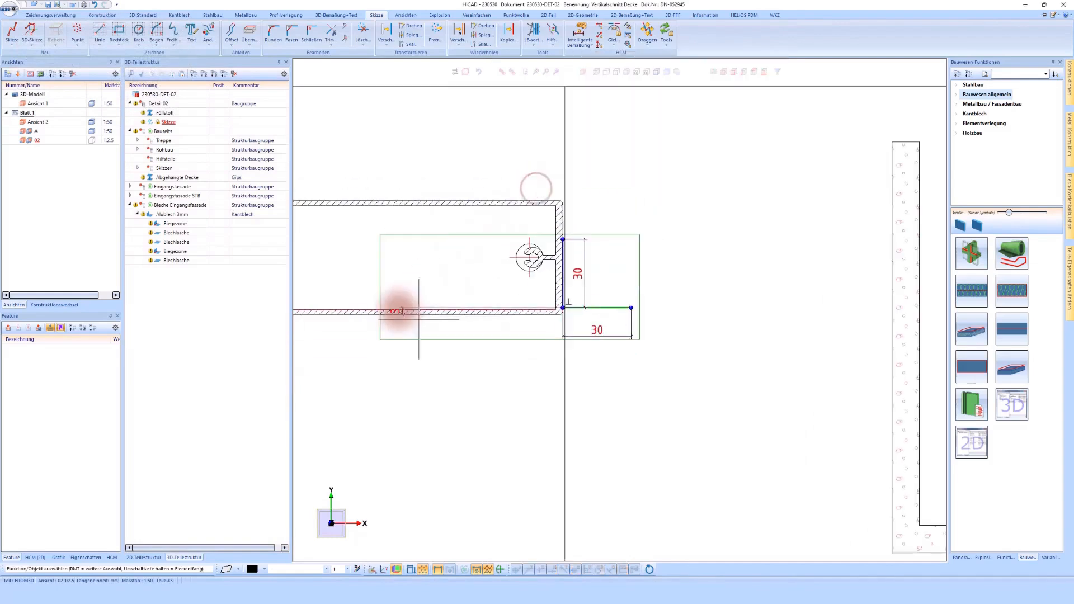
scroll(399, 309, "up", 2)
left_click(398, 311)
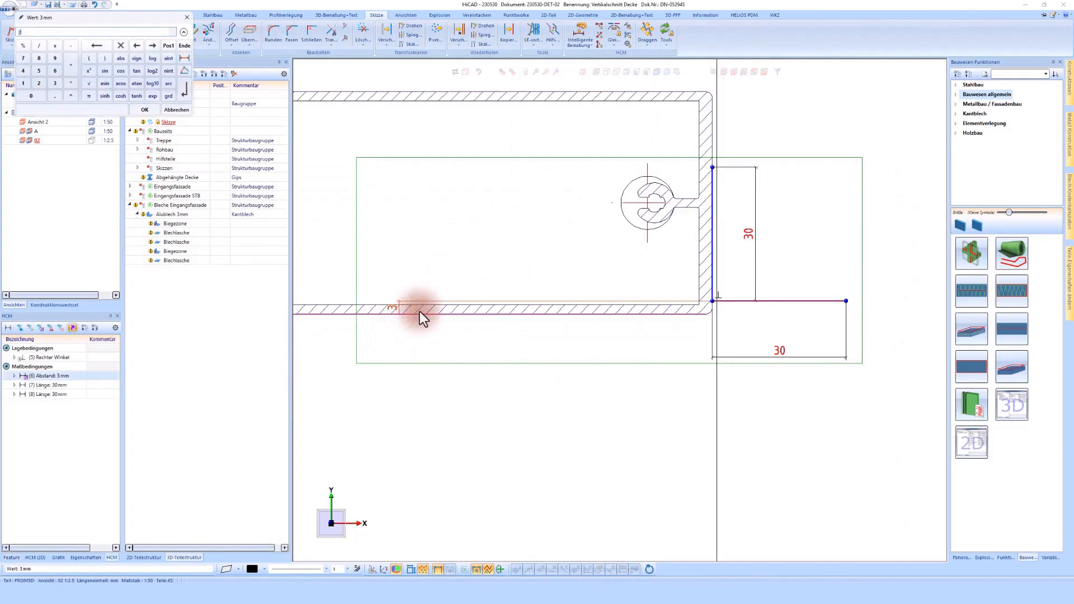
type("20")
key("Return")
- Add 3 mm to the horizontal line's distance from the transom edge as 20+3, and set the vertical line's length to 25 mm
scroll(458, 315, "down", 2)
scroll(810, 189, "up", 1)
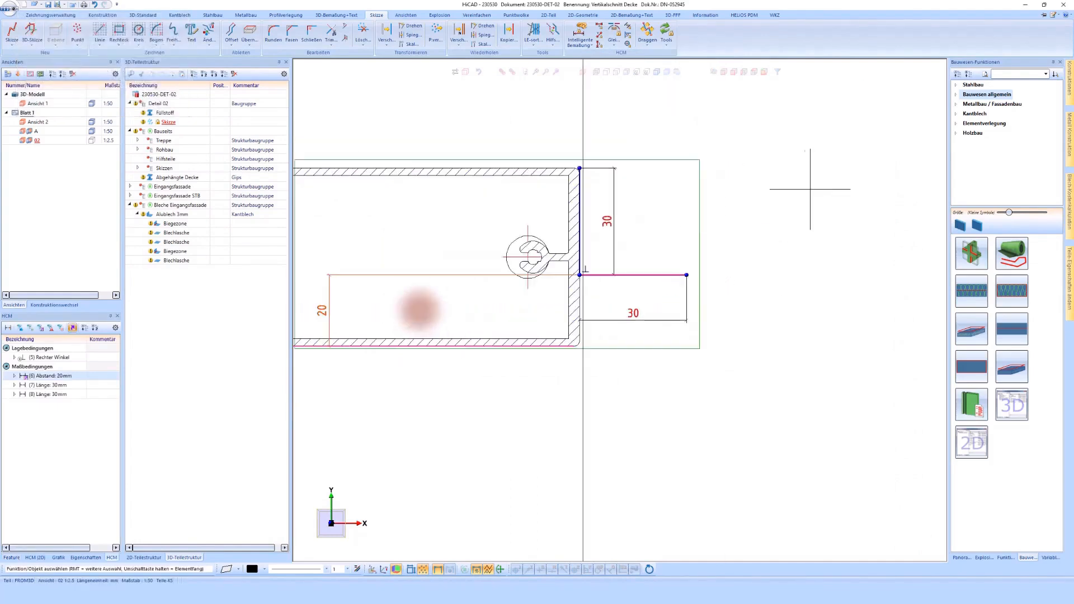
double_click(325, 312)
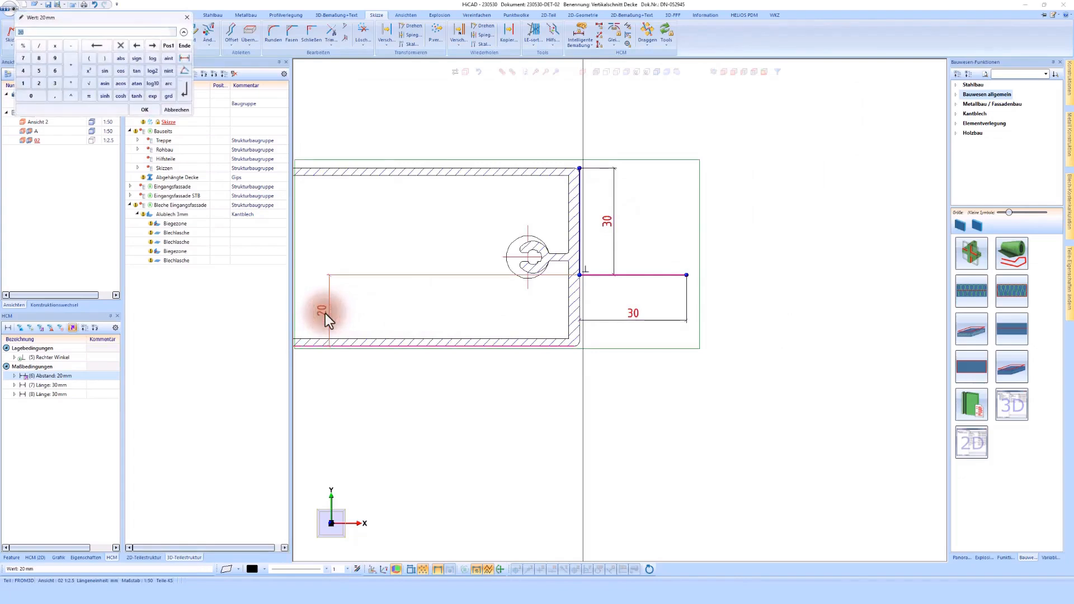
type("+3")
key("Return")
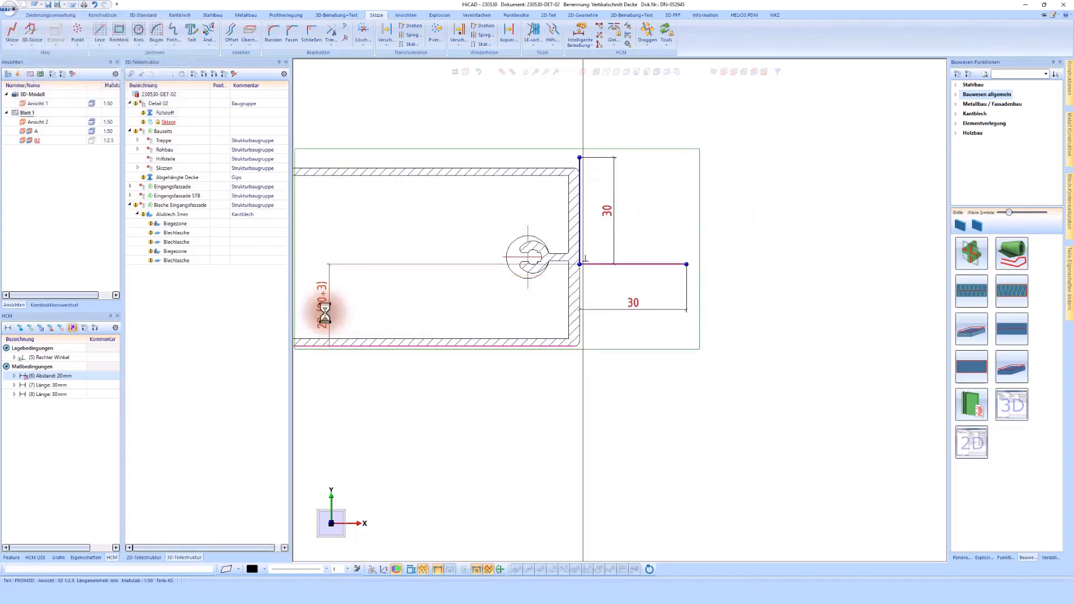
double_click(609, 213)
type("25")
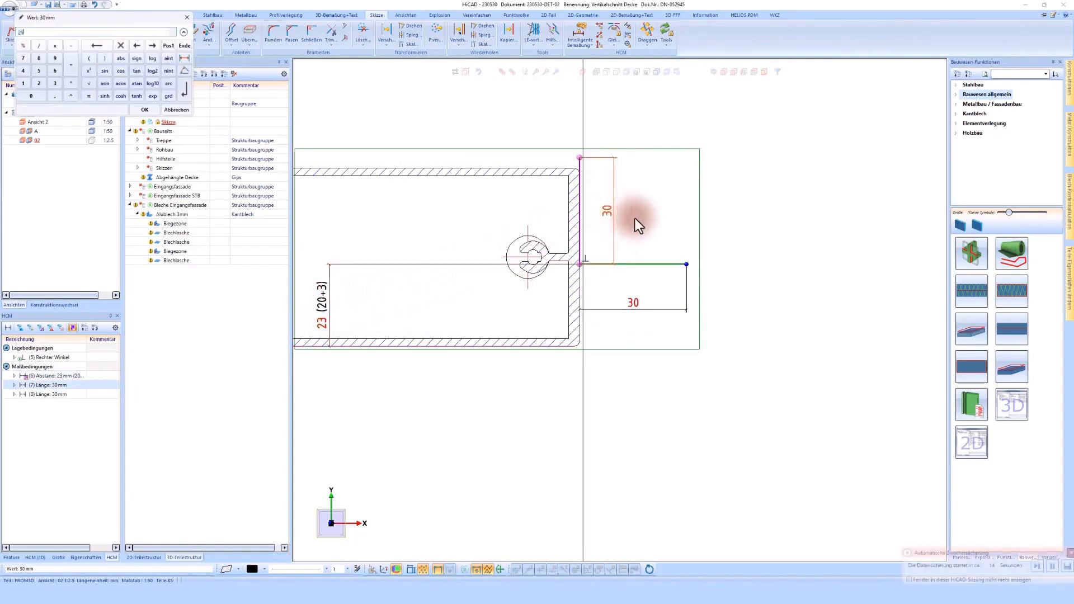
key("Return")
- Create a folded Alublech 3mm sheet along the L-shaped sketch with the Zweite Seite offset, 1 mm bend radius and 1000 mm width
right_click(649, 265)
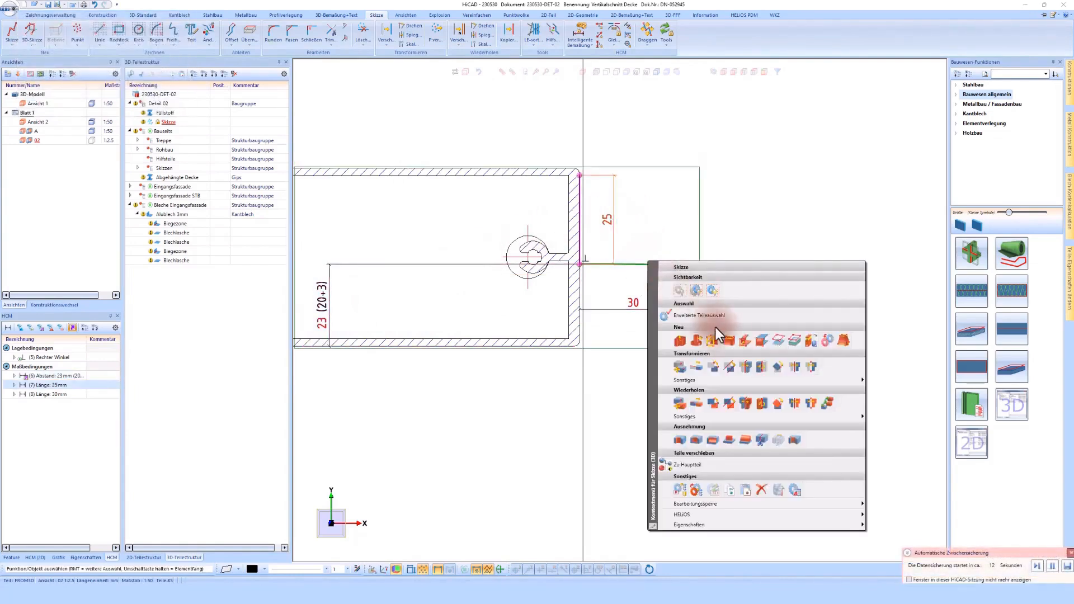
left_click(728, 340)
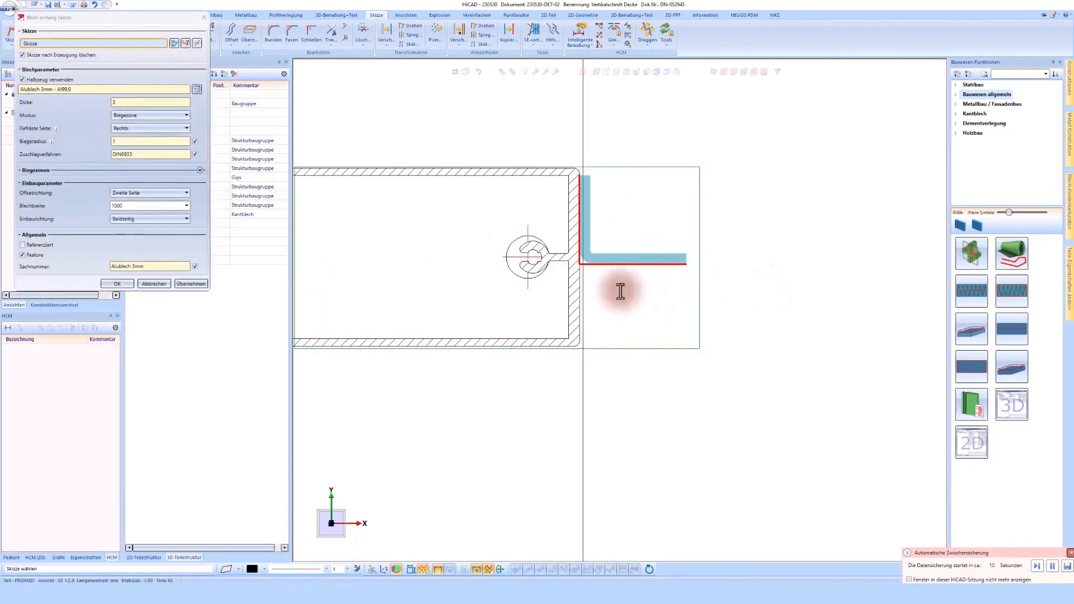
left_click(112, 284)
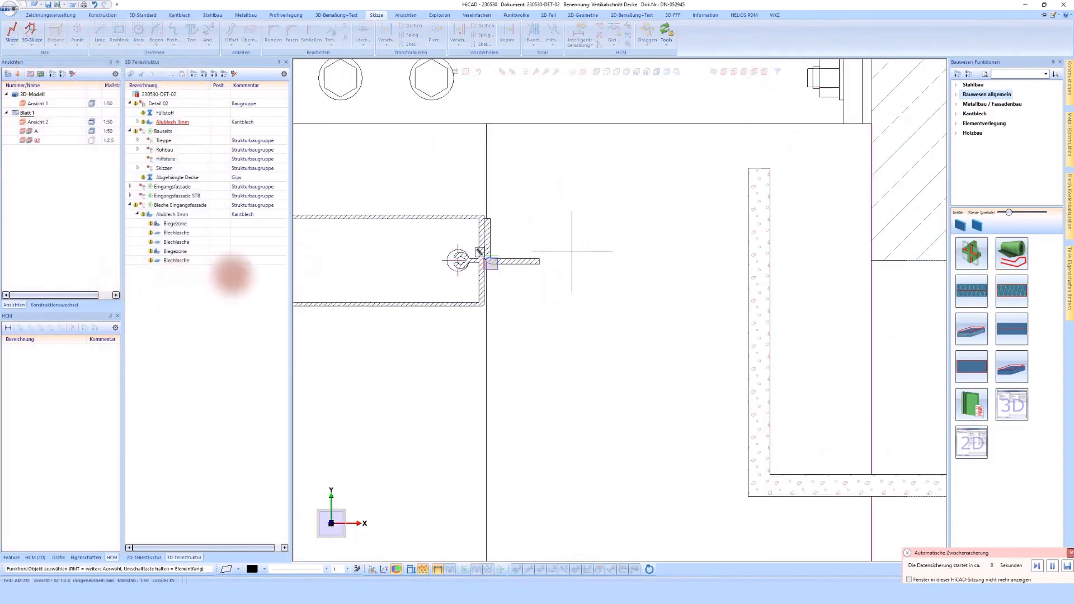
- Create a new sketch on the section face of the new angle sheet's horizontal leg
scroll(498, 267, "up", 3)
key("s")
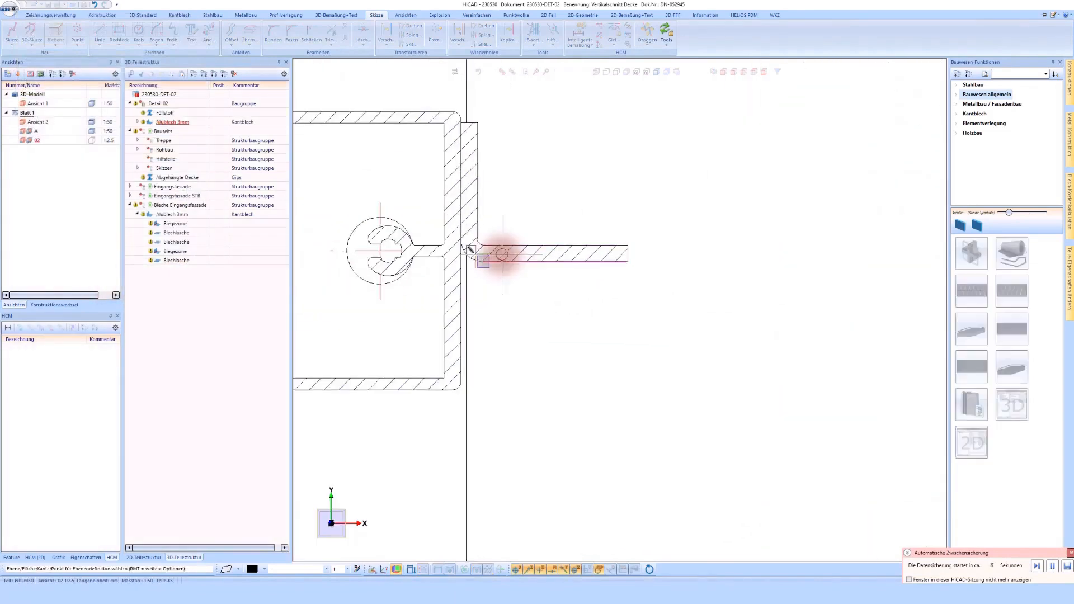
scroll(502, 254, "up", 2)
left_click(505, 252)
- Draw a polyline about 30 mm along the underside of the angle's horizontal leg, followed by a segment straight down
left_click(101, 29)
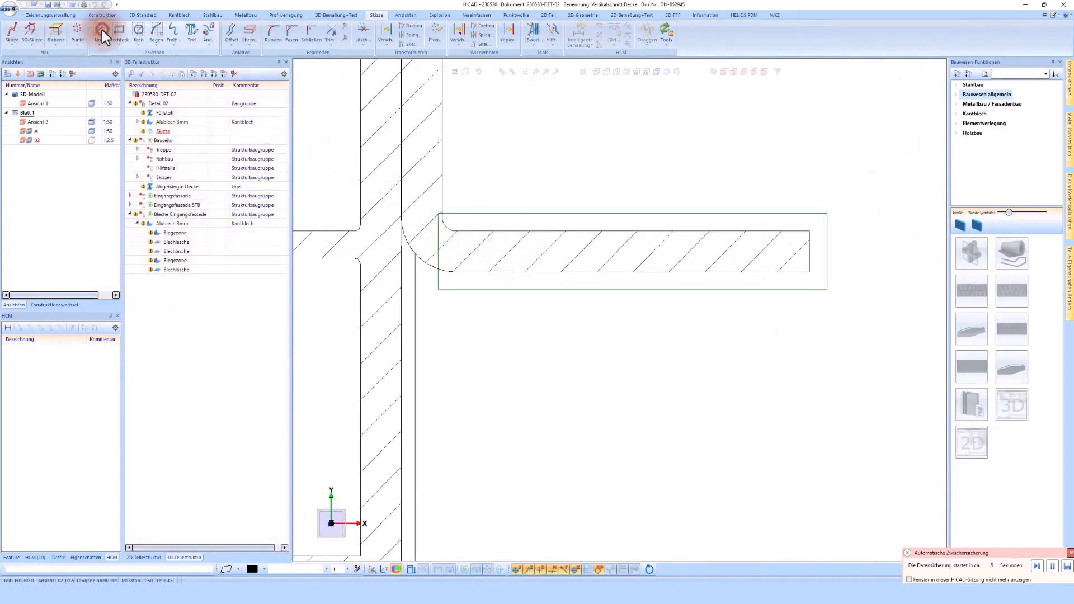
left_click(451, 272)
scroll(454, 275, "down", 2)
scroll(492, 277, "down", 3)
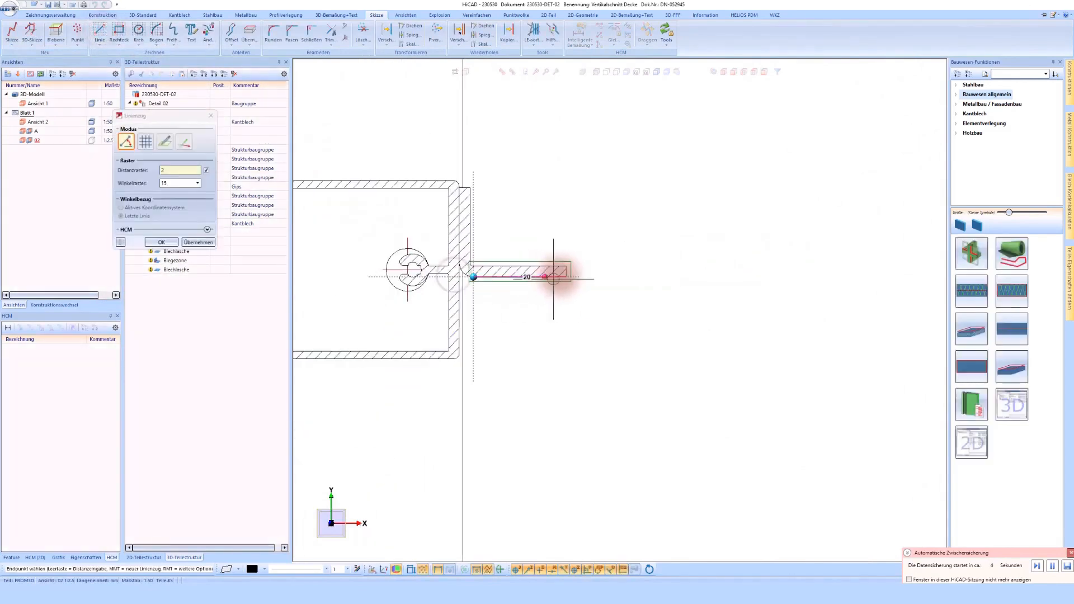
left_click(587, 277)
scroll(587, 291, "down", 1)
left_click(582, 351)
- Continue the polyline horizontally toward the slab, about 50 mm up beside the slab face, and a short way back toward the facade
scroll(683, 340, "down", 2)
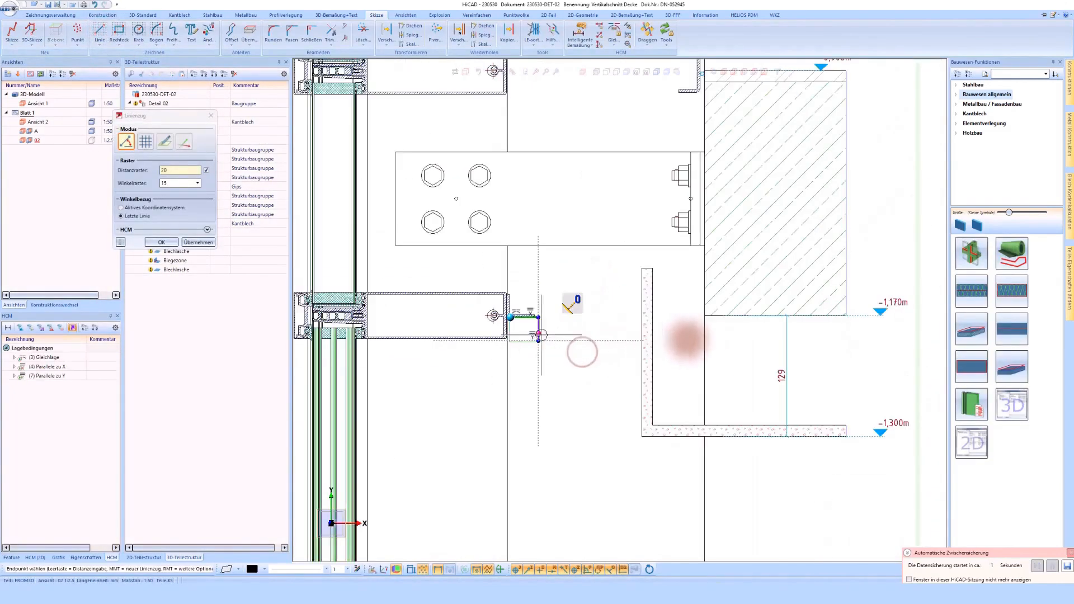
scroll(695, 336, "up", 2)
left_click(702, 338)
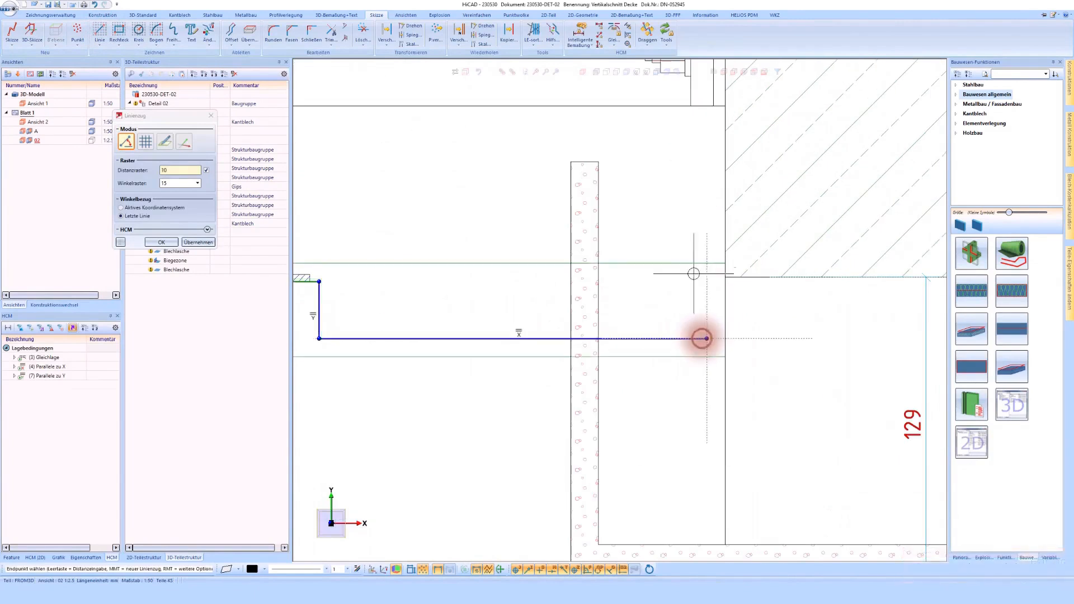
left_click(702, 229)
left_click(655, 225)
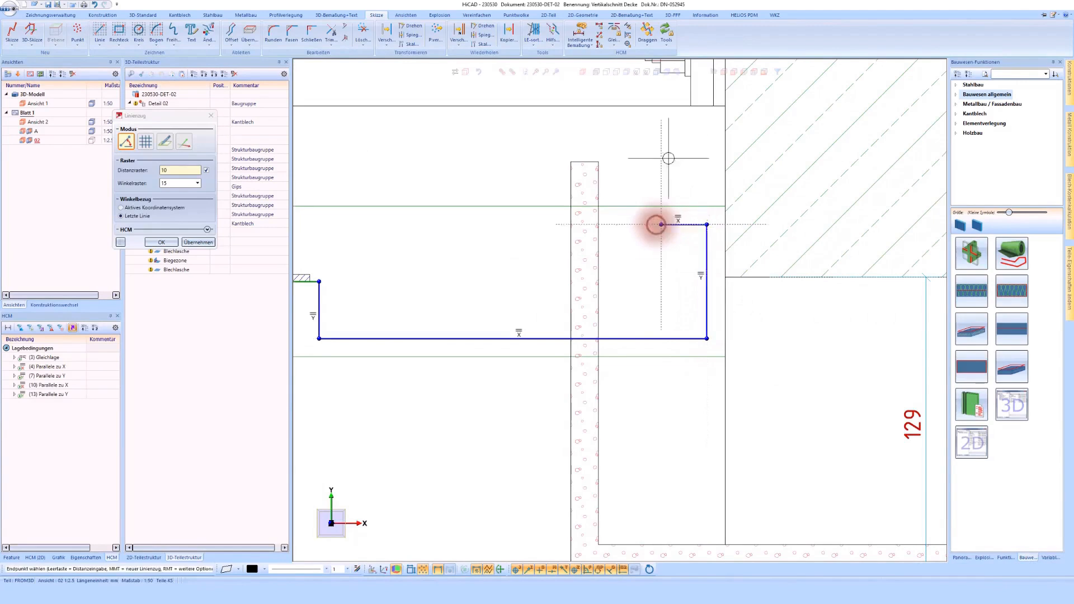
middle_click(655, 225)
scroll(656, 225, "down", 1)
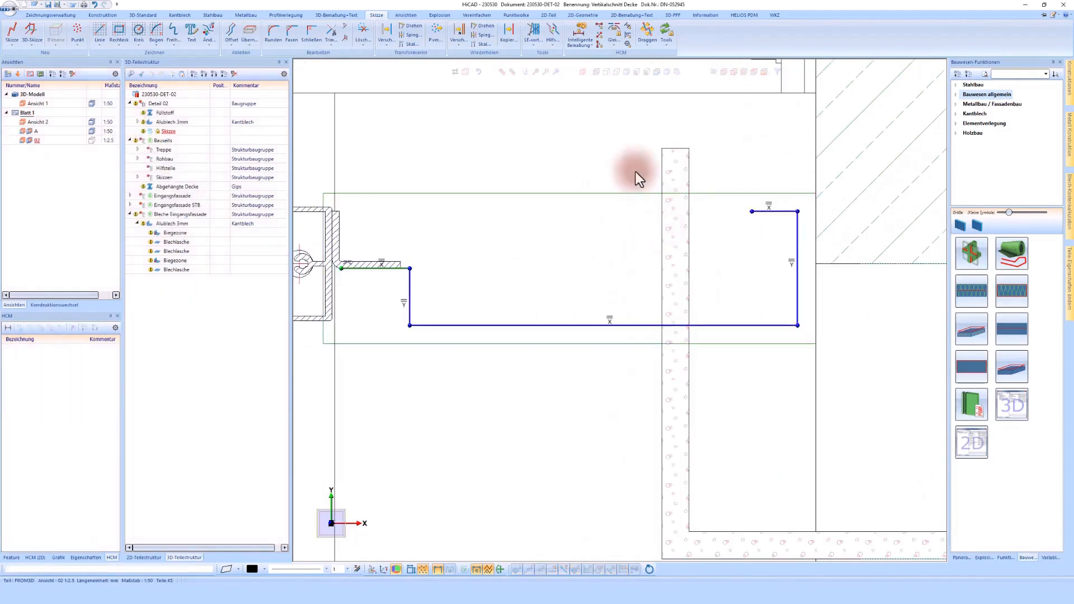
- Constrain the polyline's vertical segment beside the slab to a distance of 5 mm from the slab face
left_click(582, 31)
left_click(798, 236)
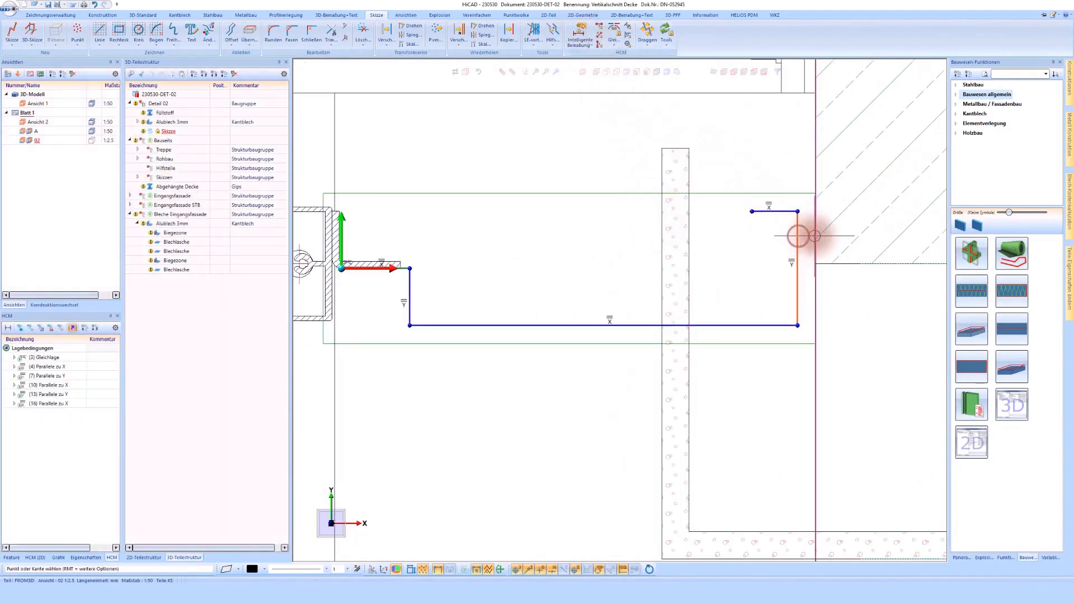
left_click(815, 236)
left_click(841, 358)
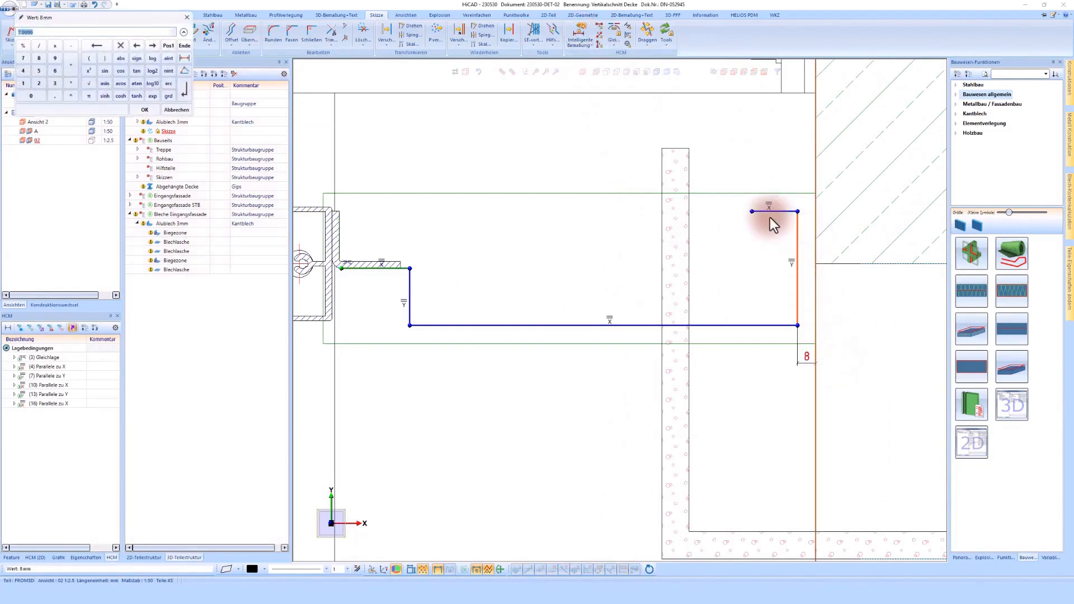
type("5")
key("Return")
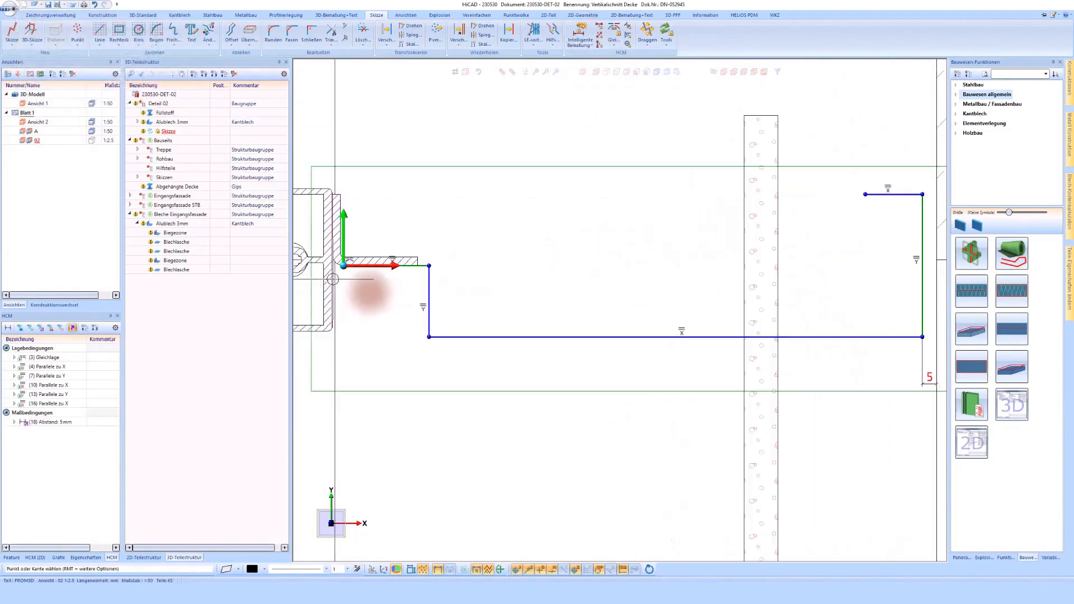
- Try to constrain the short vertical segment near the facade to 20 mm from the transom profile's face
left_click(332, 300)
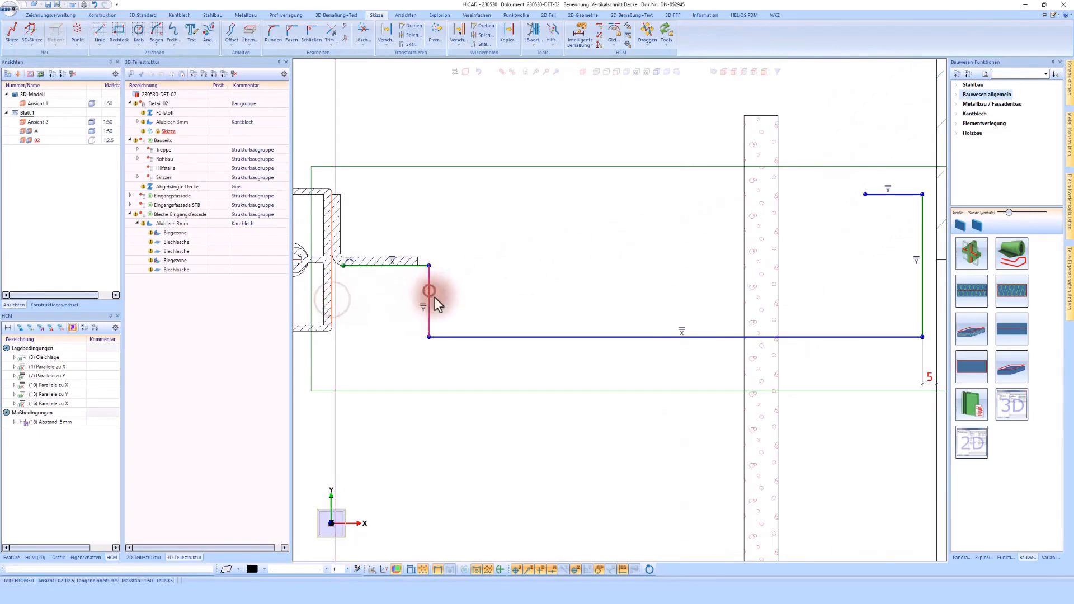
left_click(429, 291)
type("20")
key("Return")
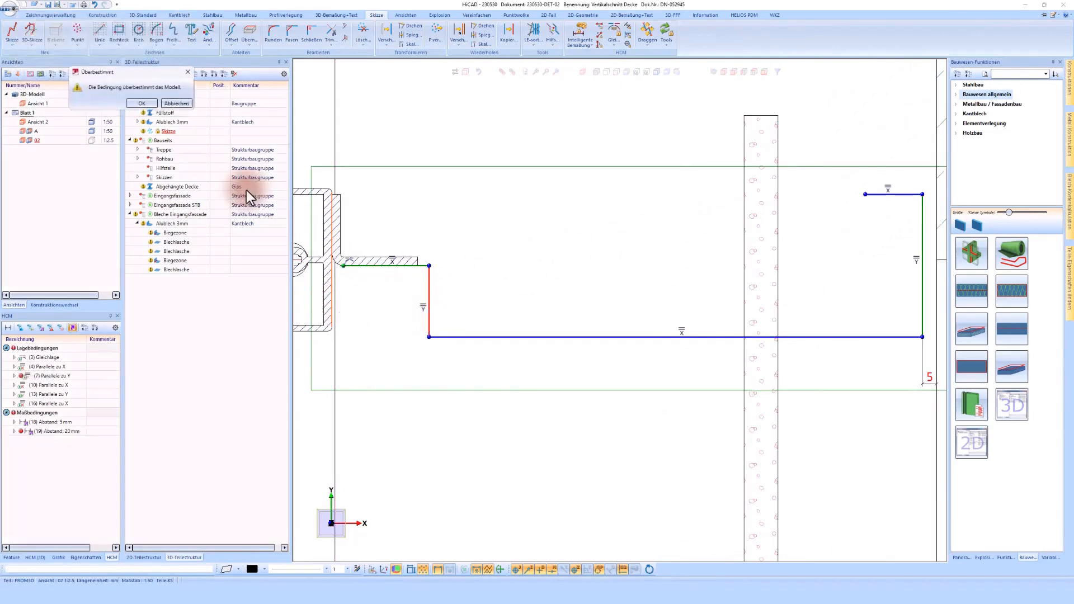
left_click(140, 102)
- Check the conflicting sketch constraints and delete the 20 mm distance constraint
left_click(69, 432)
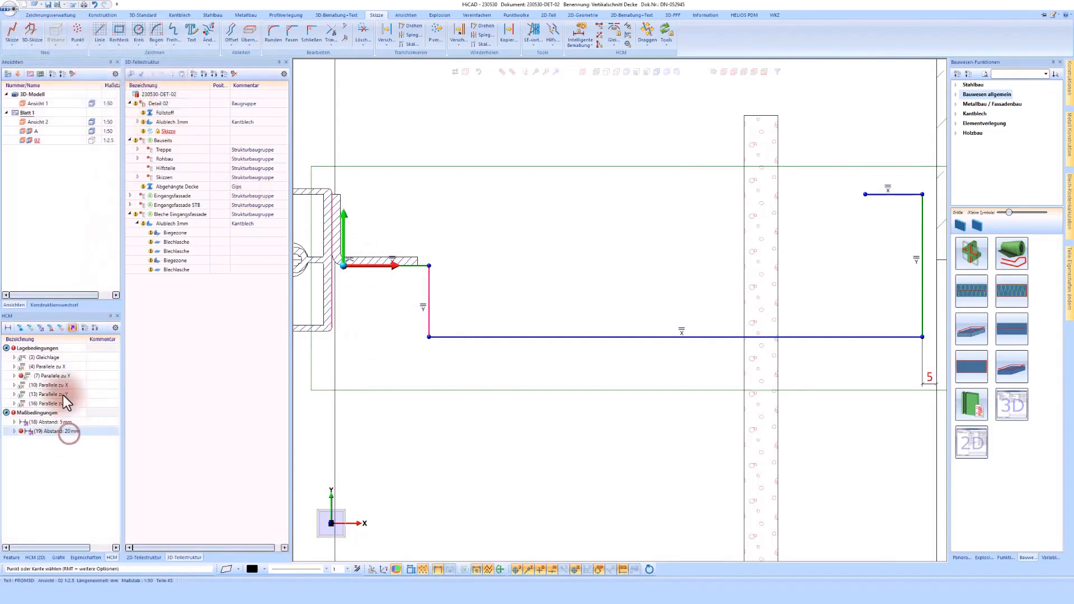
left_click(60, 376)
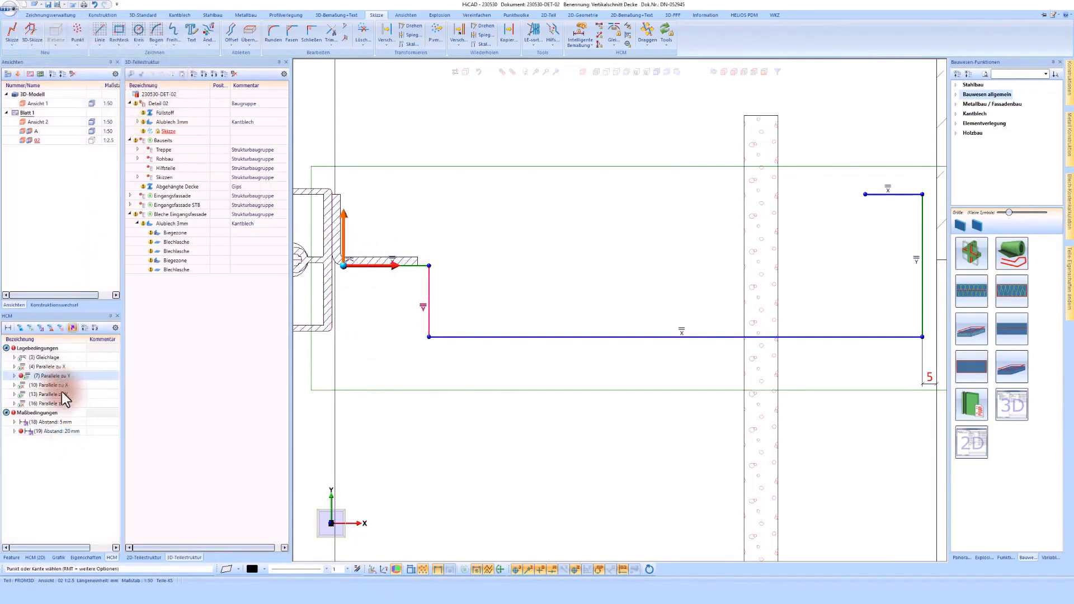
right_click(66, 434)
left_click(99, 338)
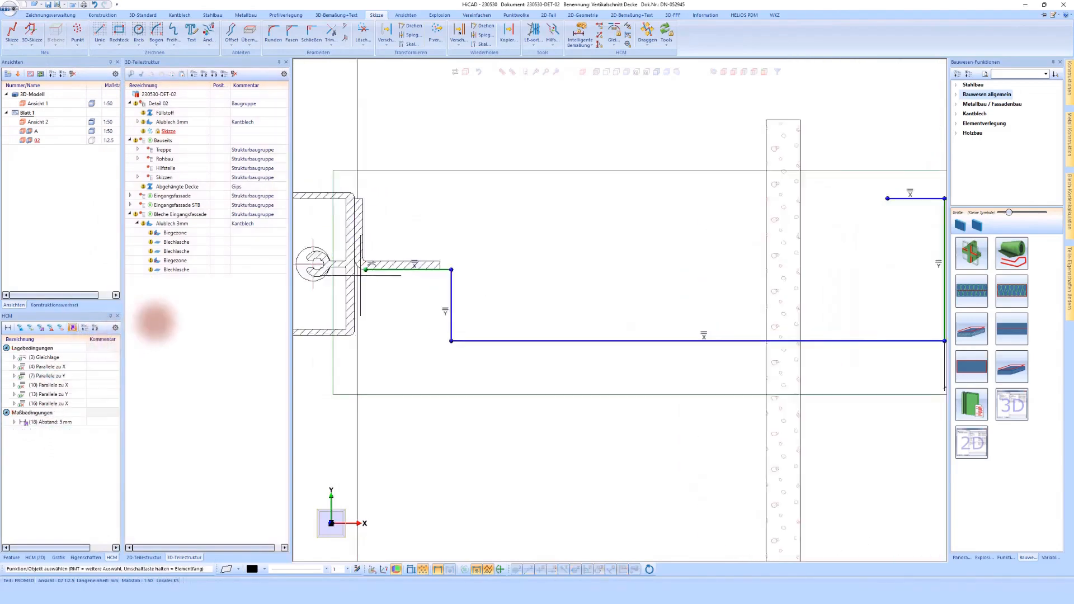
- Delete the Gleichlage constraint on the first sketch segment under the angle's horizontal leg
scroll(361, 274, "up", 1)
right_click(371, 264)
left_click(410, 321)
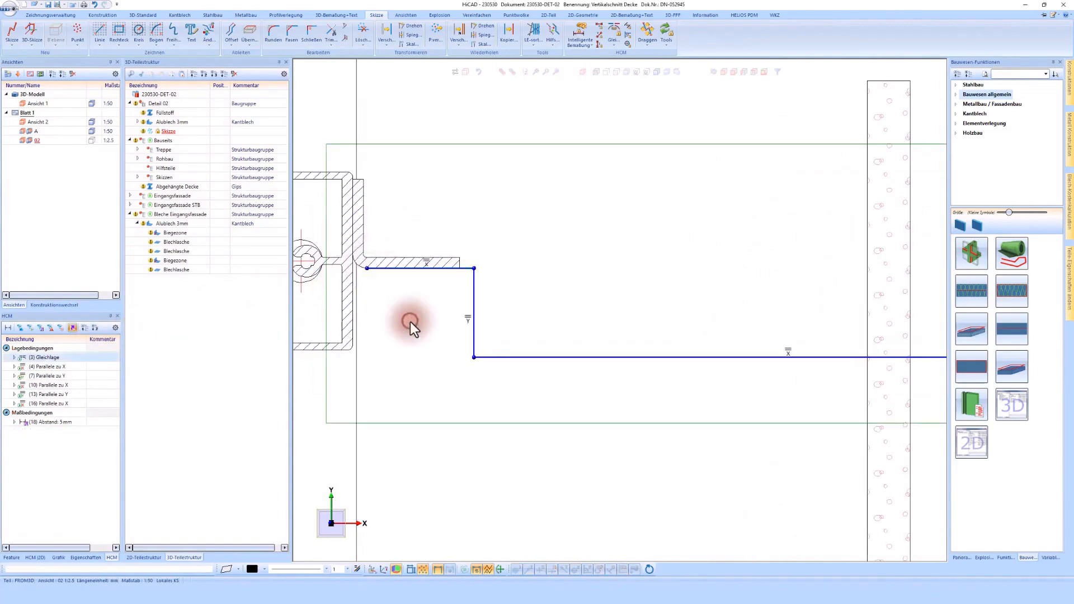
- Constrain the short vertical segment to 20 mm from the transom face and delete its conflicting Parallele zu Y constraint
left_click(575, 28)
left_click(352, 295)
left_click(473, 297)
type("20")
key("Return")
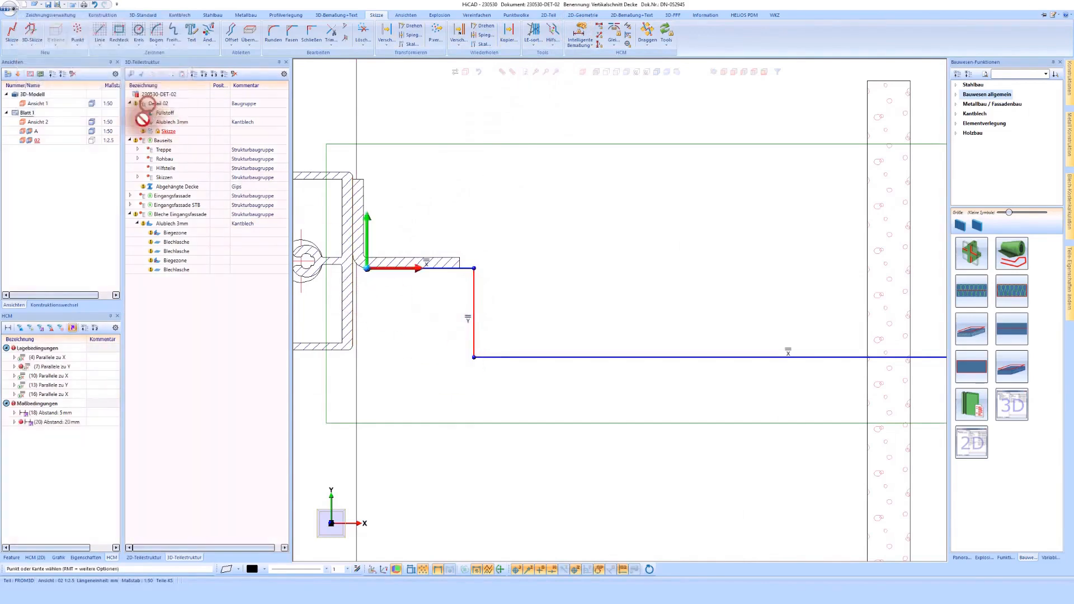
right_click(65, 369)
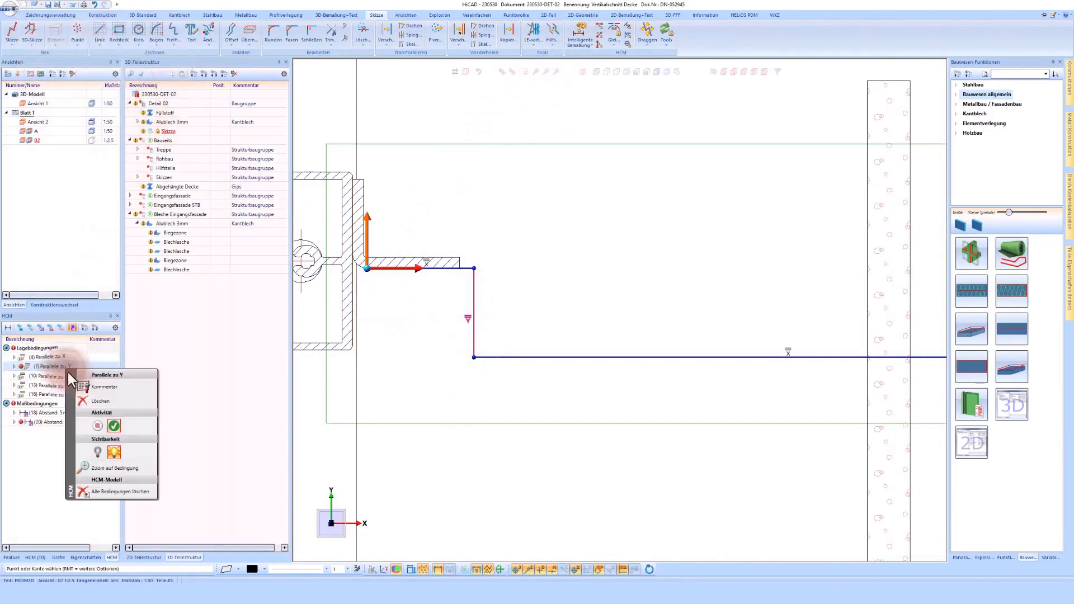
left_click(99, 404)
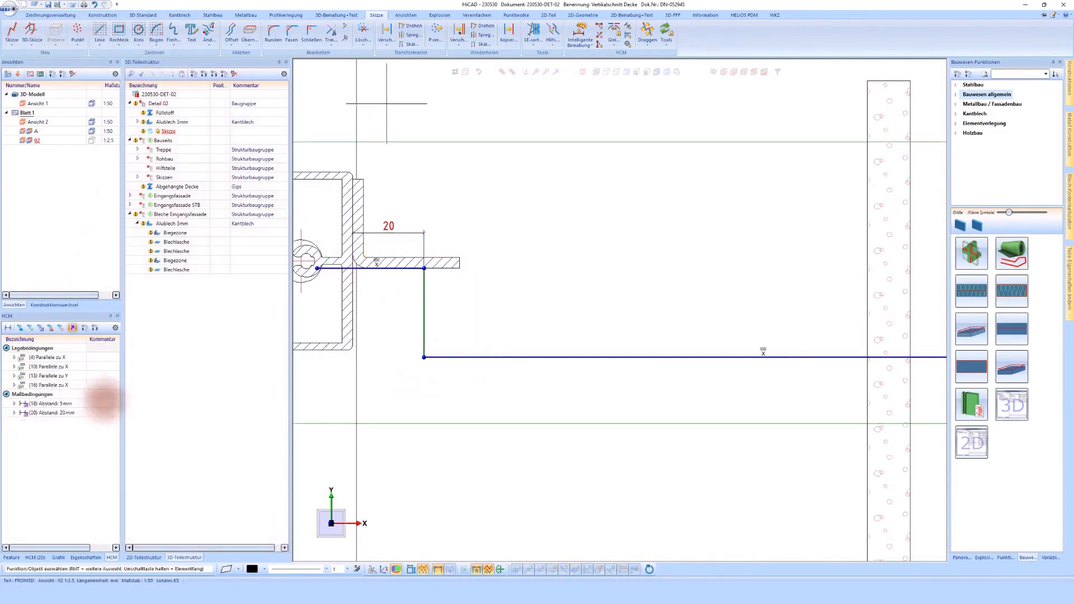
- Set the length of the first horizontal segment under the angle to 18 mm
left_click(580, 39)
left_click(329, 274)
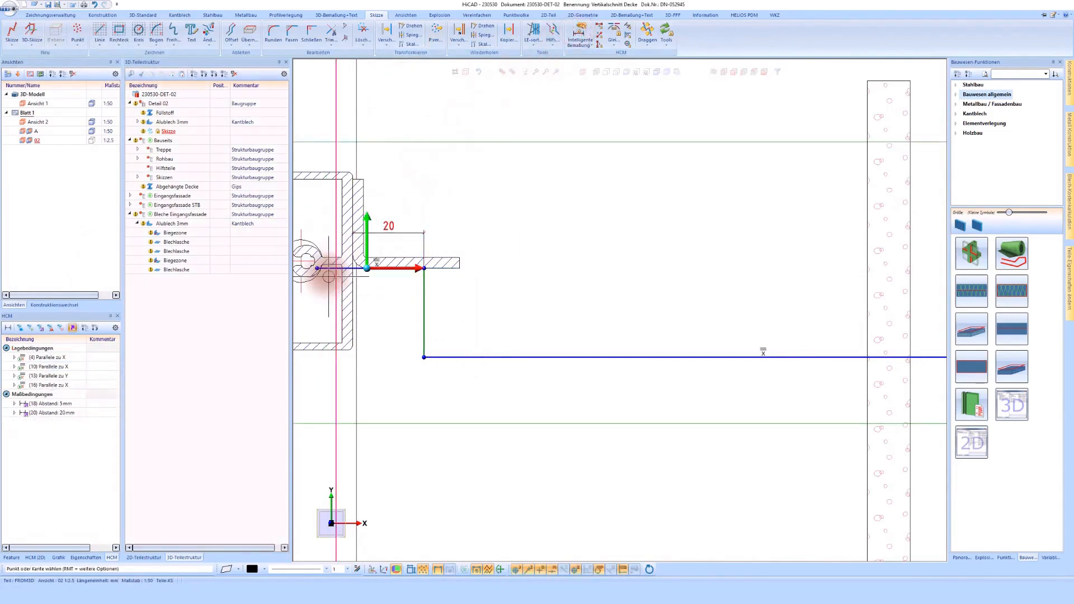
left_click(417, 335)
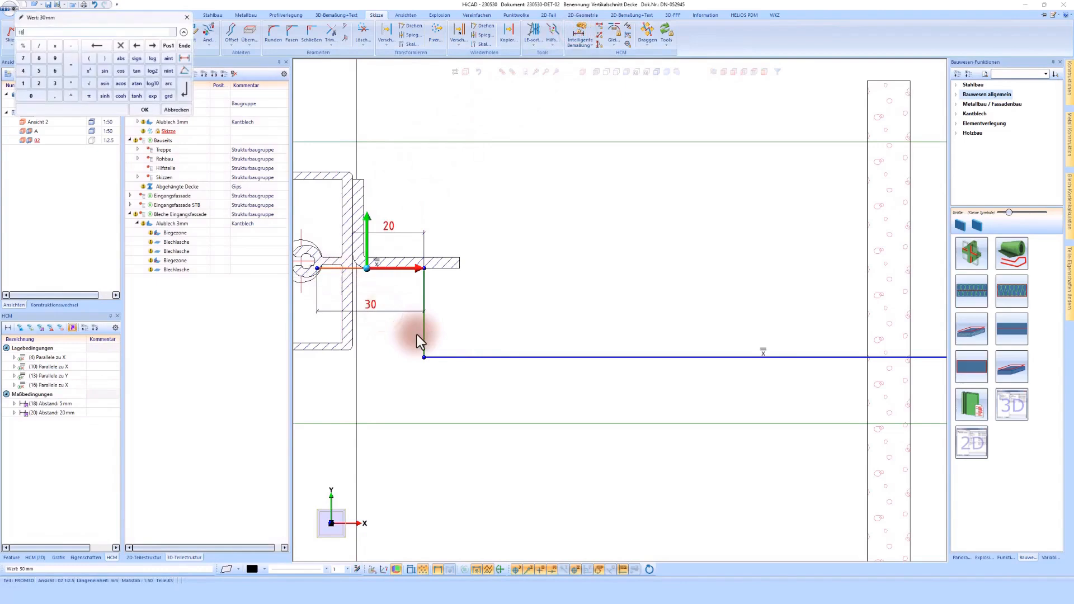
- Dimension the vertical distance between the slab's underside and the short upper return segment, keeping the proposed value
scroll(417, 335, "down", 3)
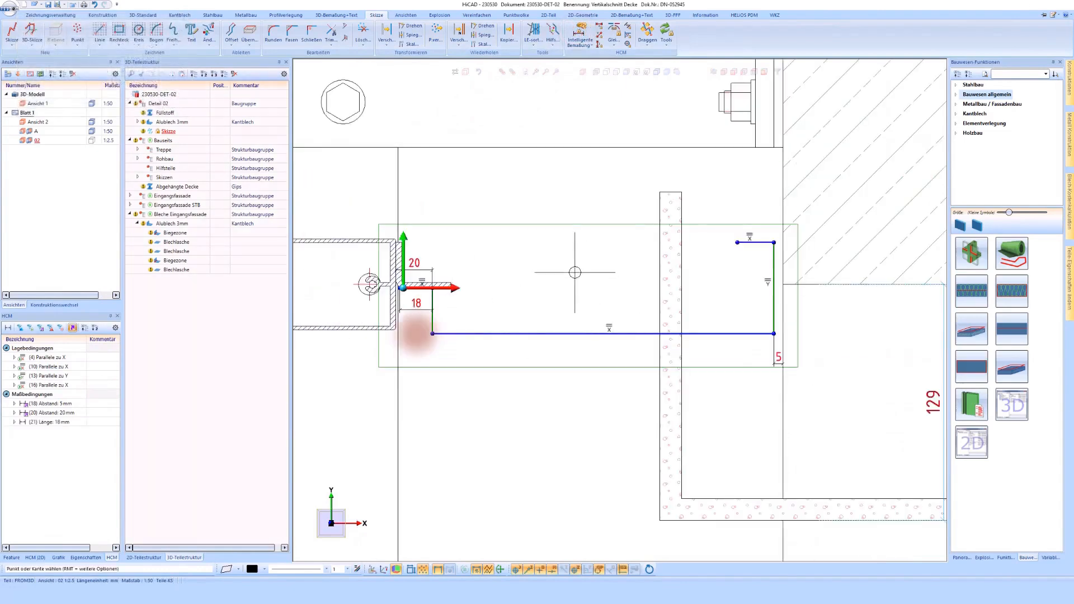
left_click(807, 281)
left_click(759, 250)
left_click(737, 287)
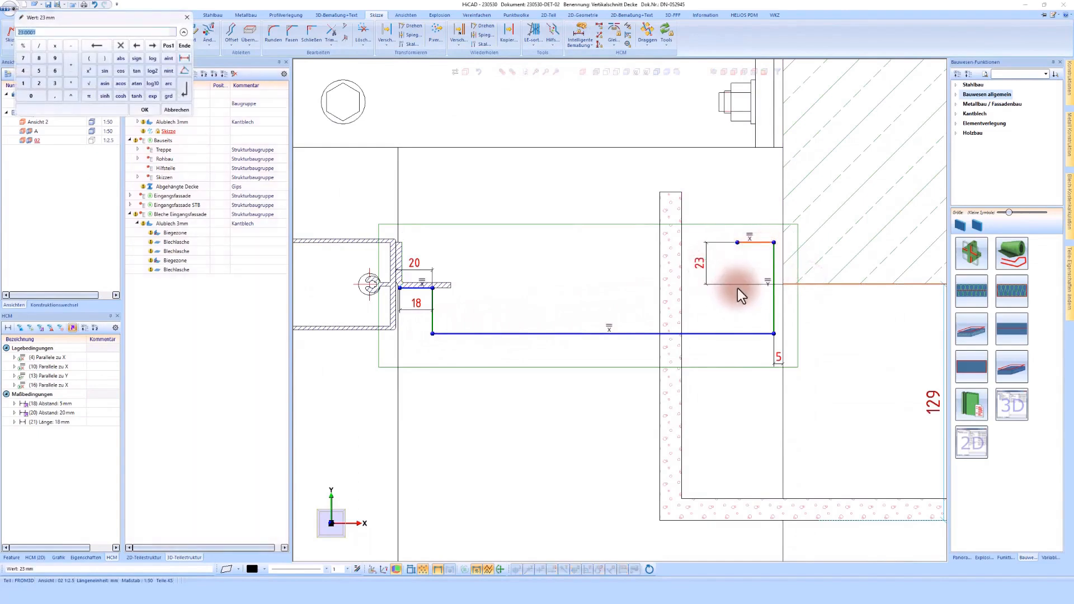
key("Return")
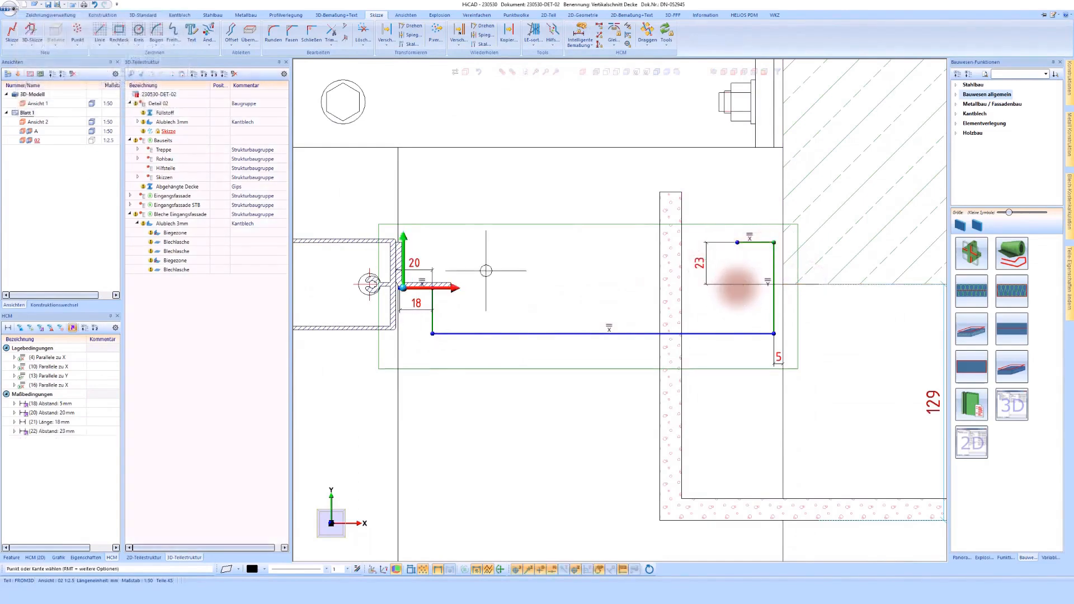
- Try to dimension the distance between the long horizontal segment and the transom's underside
left_click(579, 34)
left_click(442, 334)
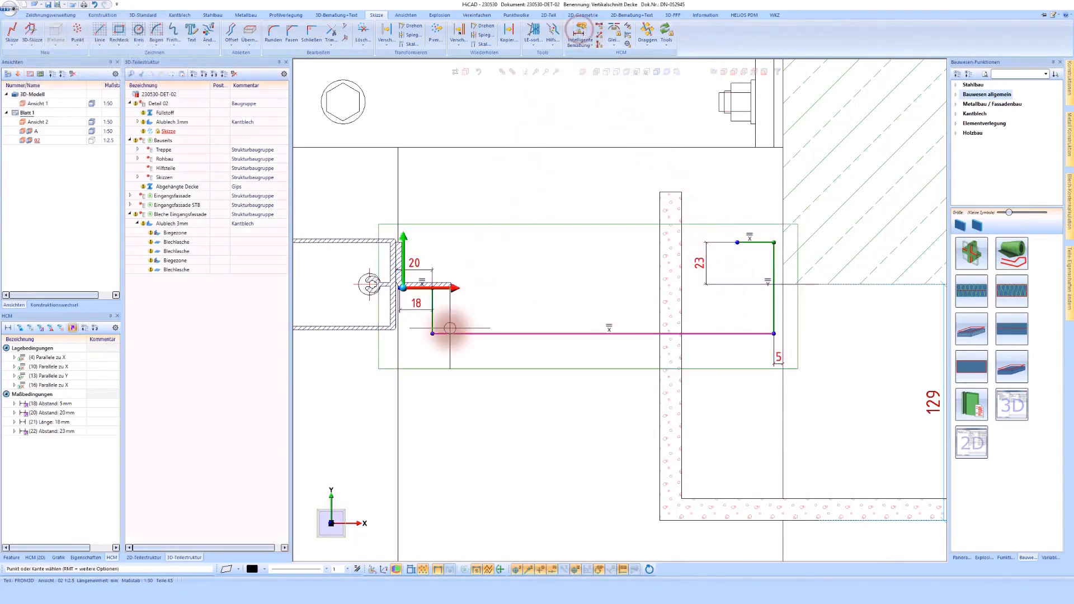
left_click(361, 335)
left_click(472, 372)
type("18")
key("Return")
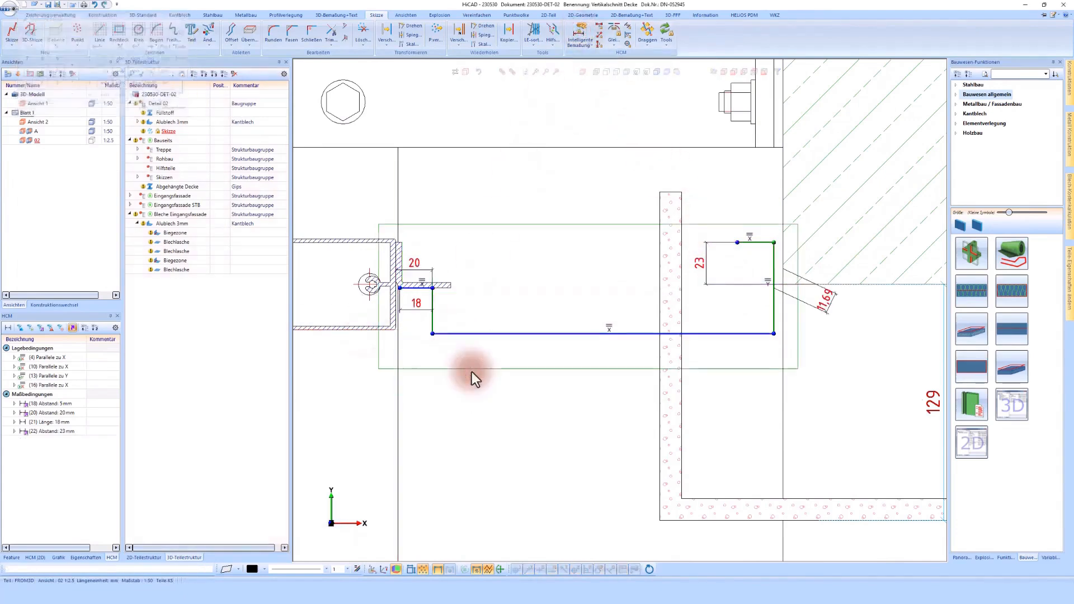
- Make the long horizontal segment collinear with the transom's underside using a Gleichlage constraint
left_click(613, 31)
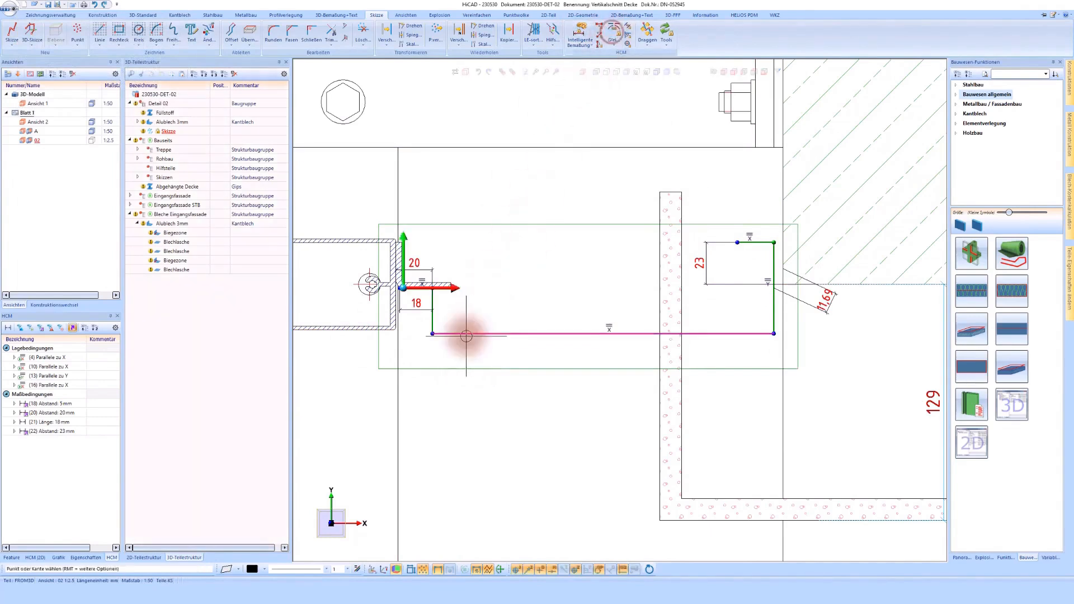
left_click(351, 336)
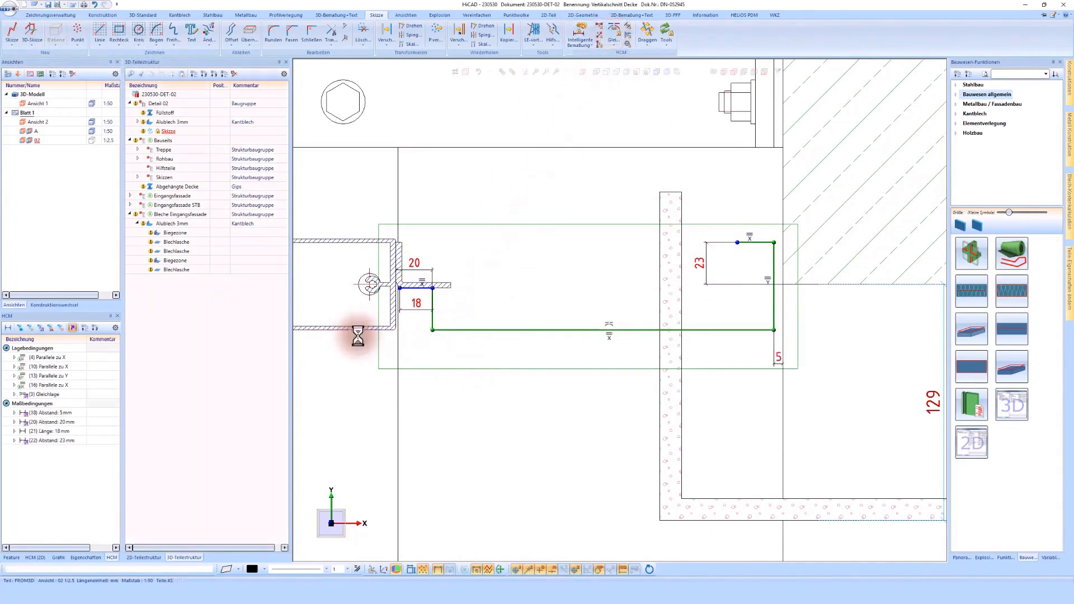
- Create a folded Alublech 3mm sheet along the sketch with the Erste Seite offset, 1 mm bend radius and 1000 mm width
right_click(461, 330)
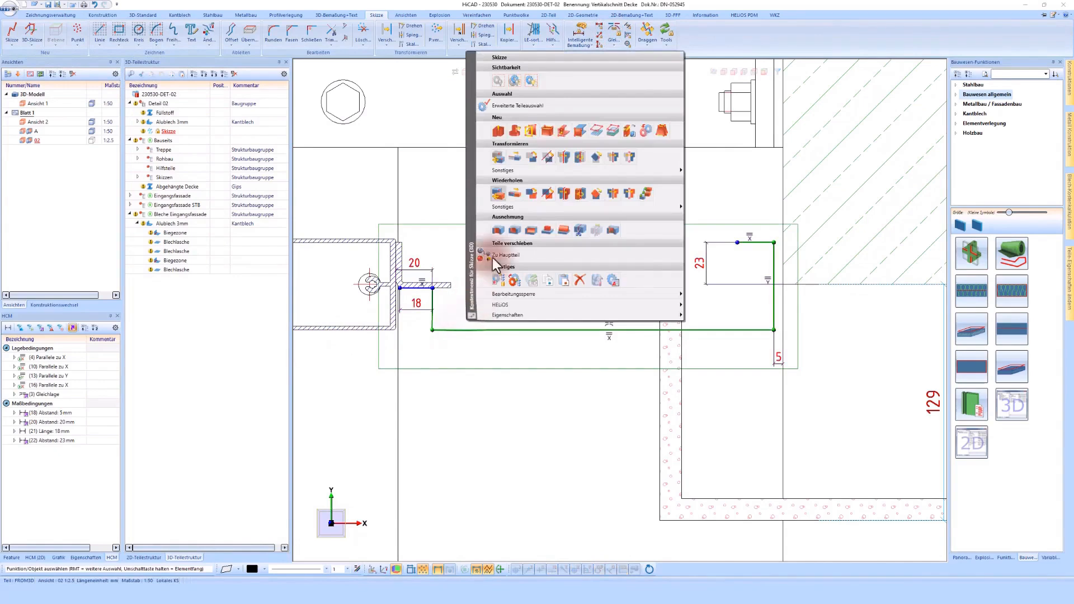
left_click(547, 132)
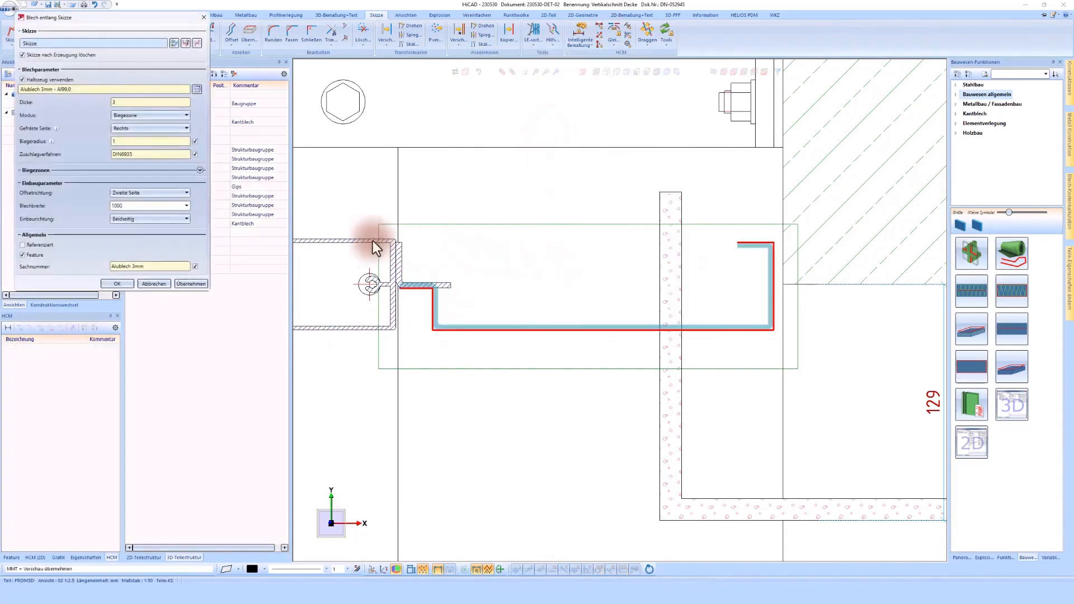
left_click(131, 193)
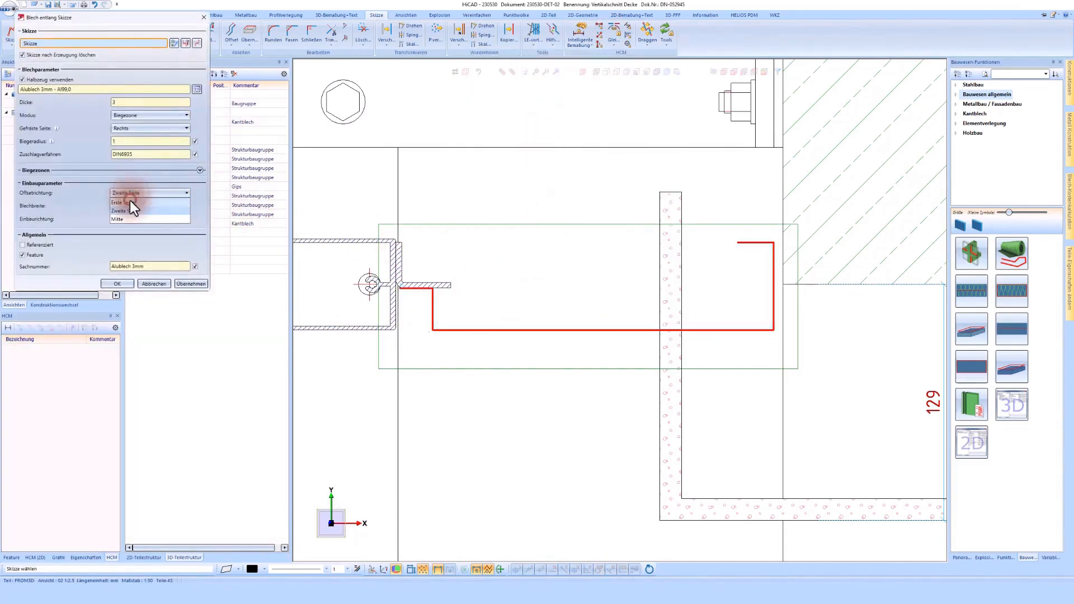
left_click(129, 202)
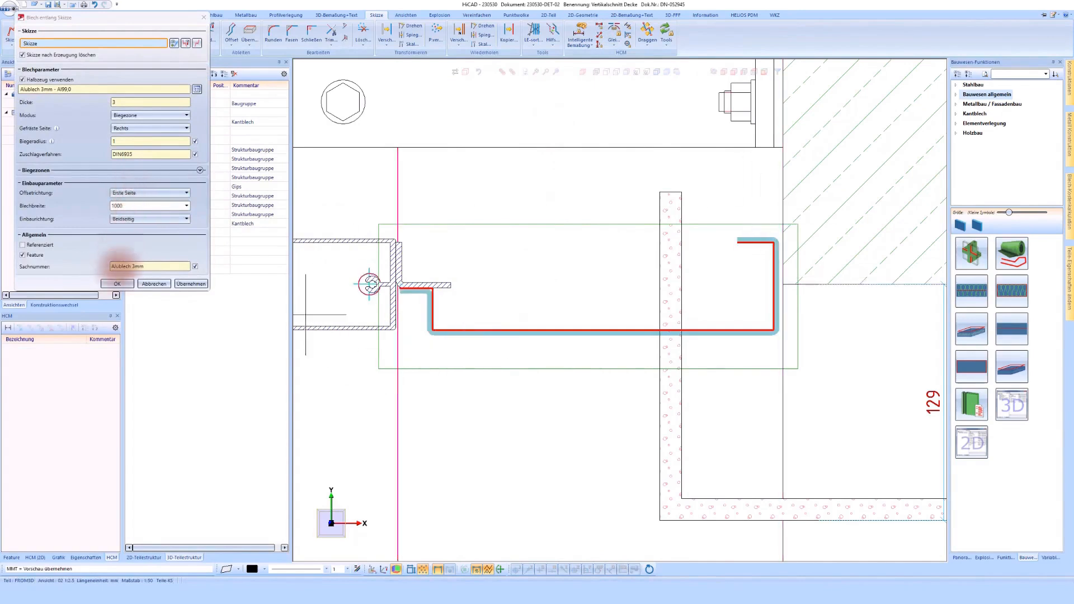
left_click(116, 284)
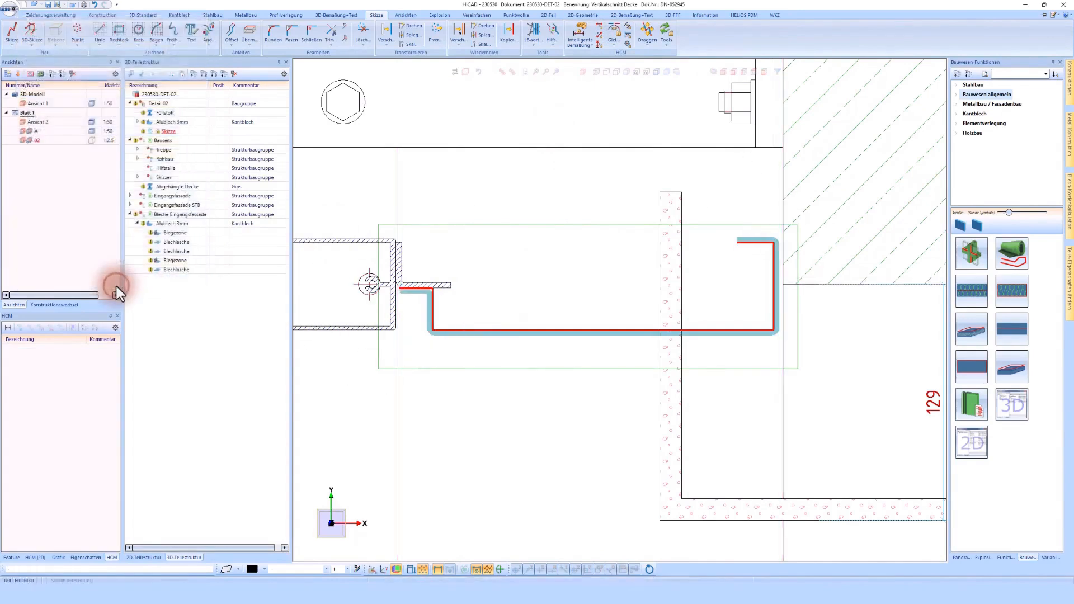
- Activate the suspended ceiling part and examine its feature history, selecting the Baustoff entlang Skizze entry
scroll(579, 275, "down", 1)
scroll(626, 292, "down", 4)
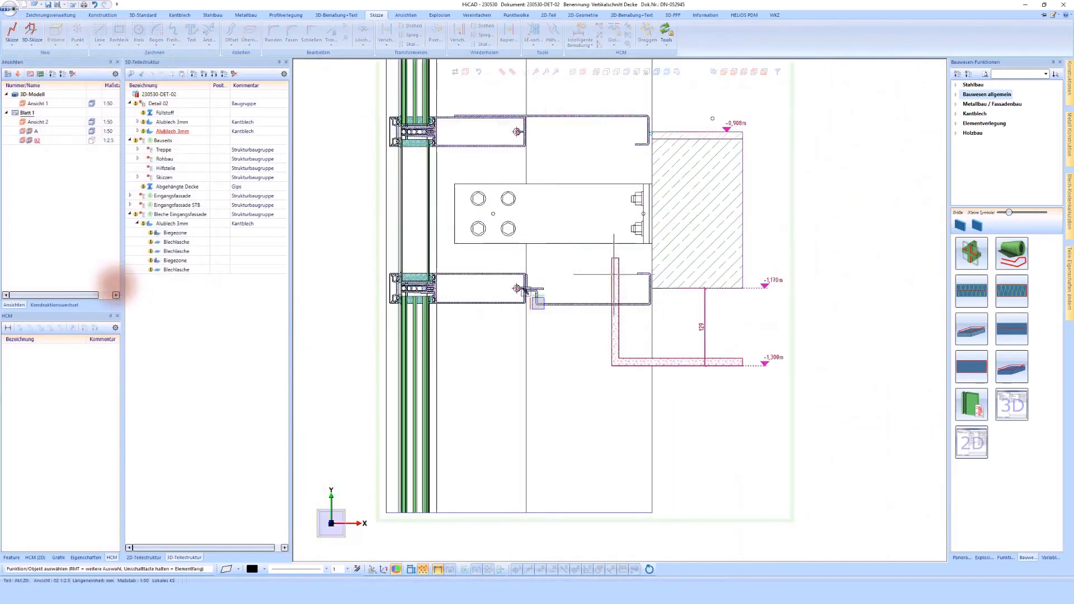
scroll(693, 373, "up", 2)
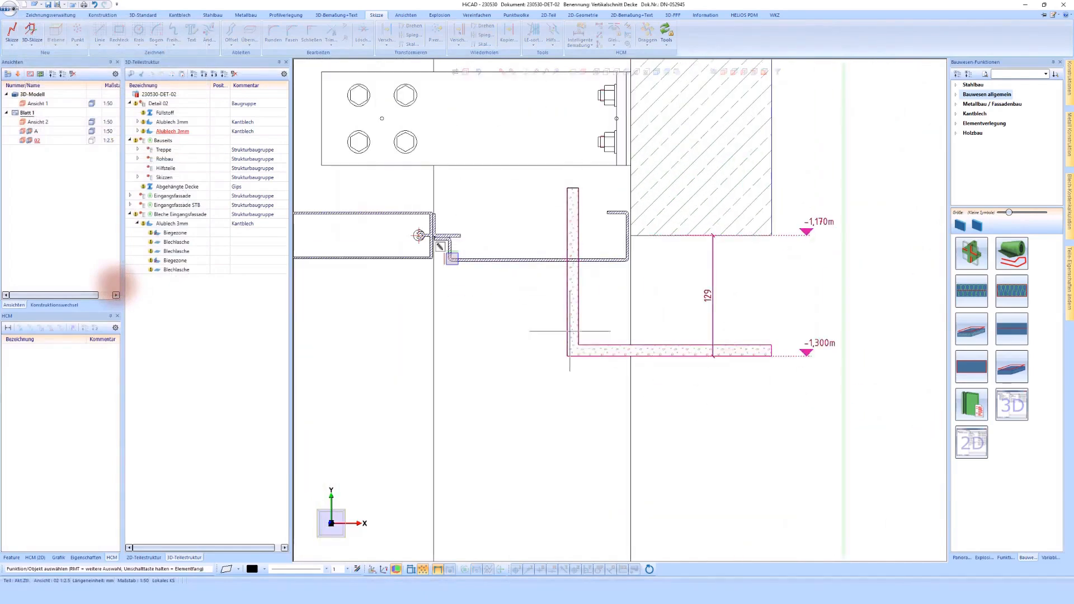
double_click(569, 206)
right_click(569, 206)
left_click(552, 242)
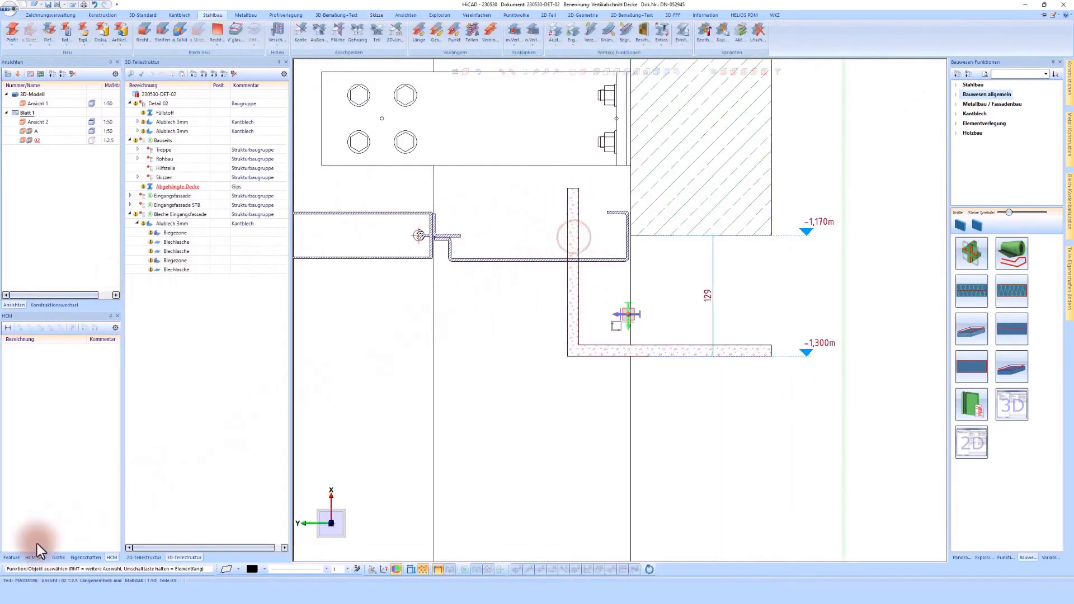
left_click(12, 557)
left_click(44, 349)
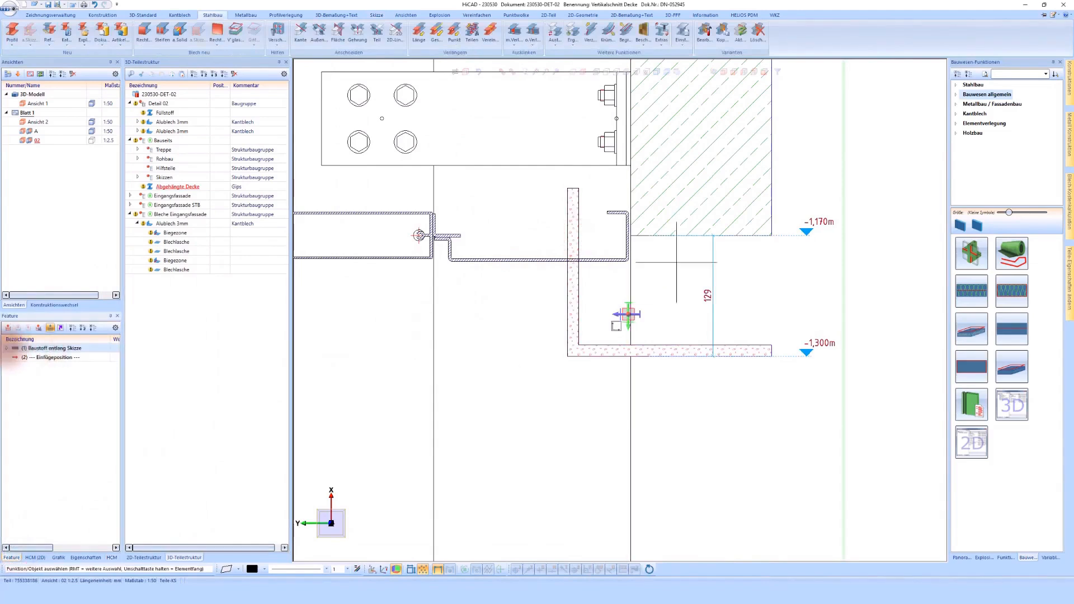
- Start a sketch-based cutout on the suspended ceiling, placing its sketch plane on the slab's section face
left_click(568, 224)
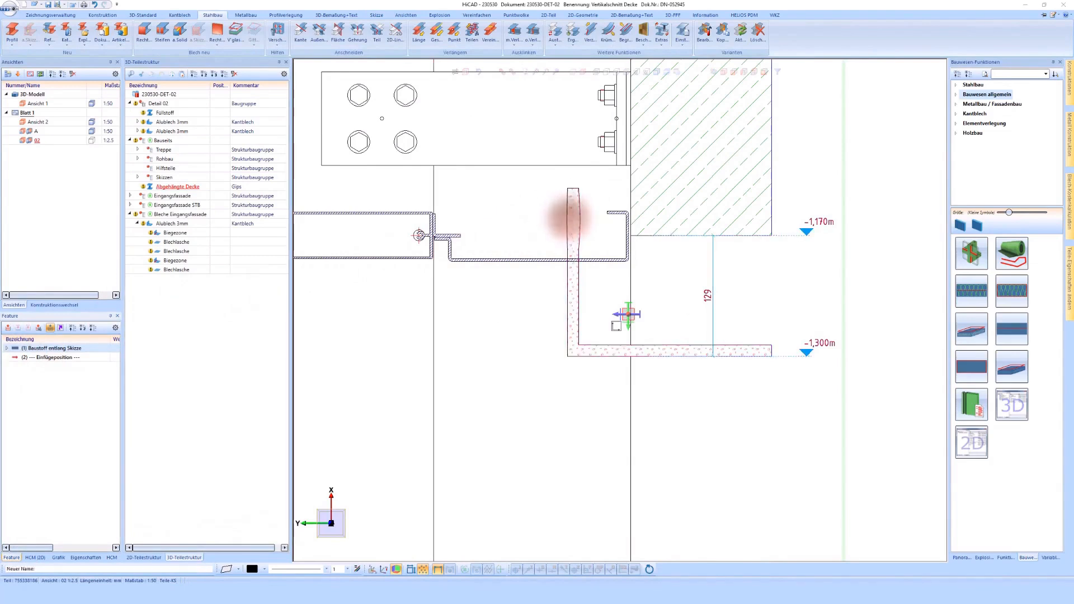
right_click(571, 225)
left_click(600, 357)
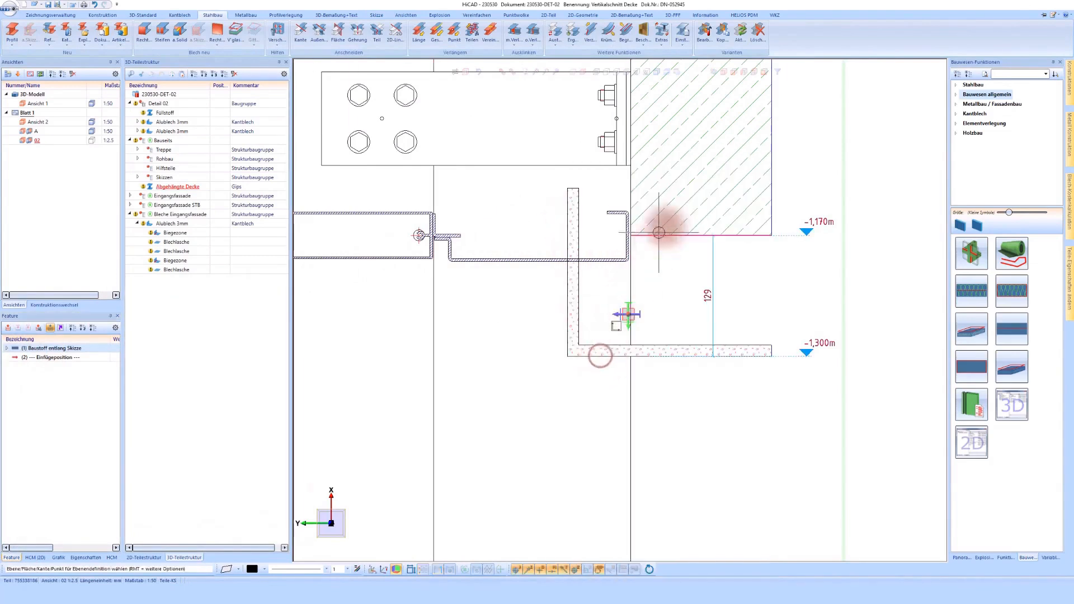
left_click(672, 214)
- Cut off the suspended ceiling's upright using a sketch line offset 5 mm from the underside of the closing sheet
left_click(233, 31)
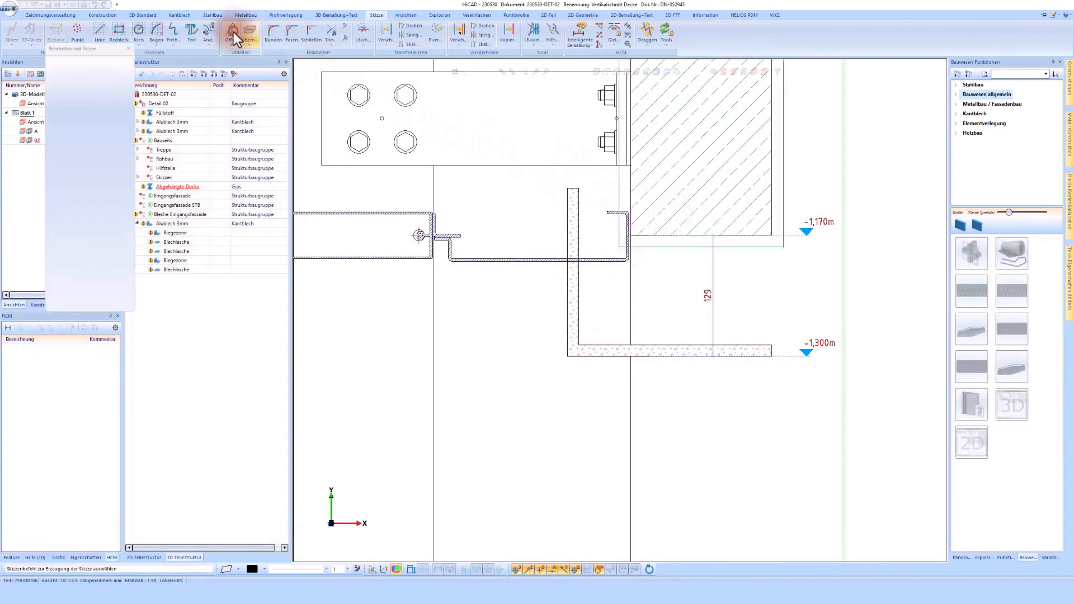
left_click(549, 266)
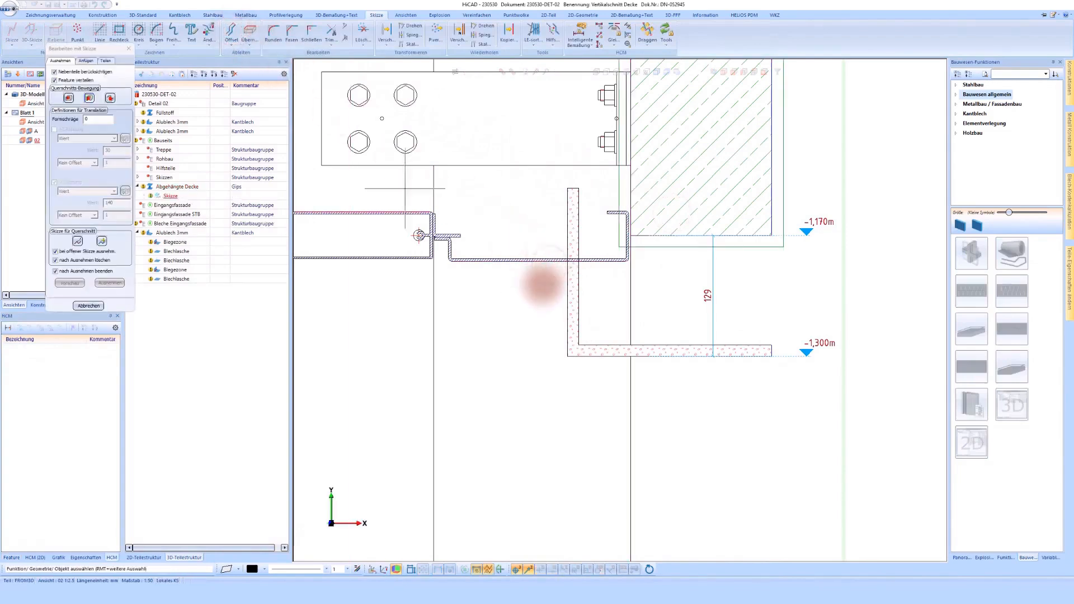
left_click(532, 261)
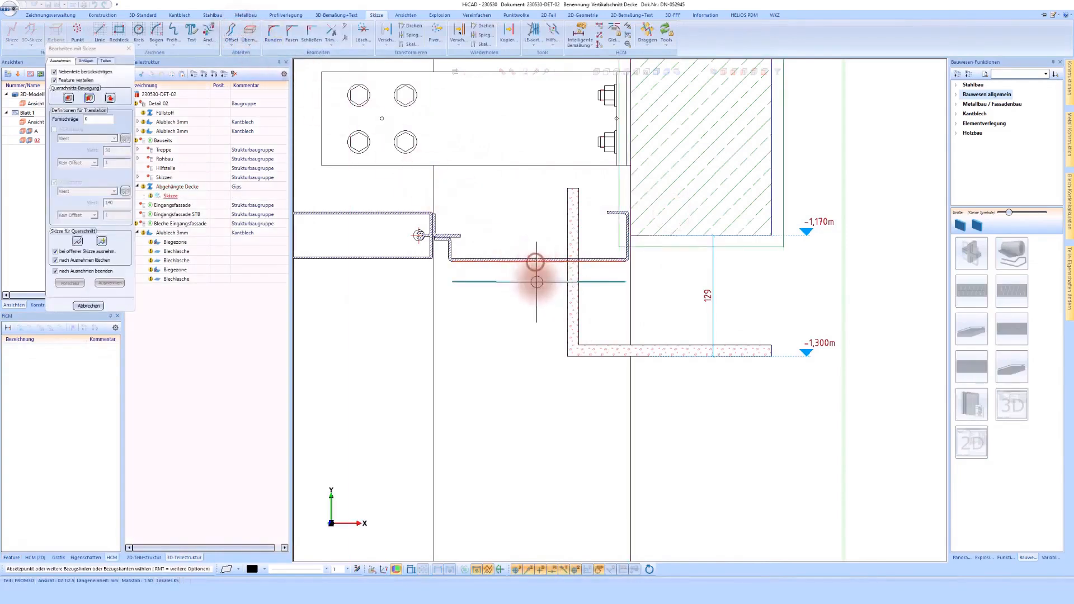
left_click(536, 281)
type("5")
key("Return")
left_click(110, 282)
left_click(608, 252)
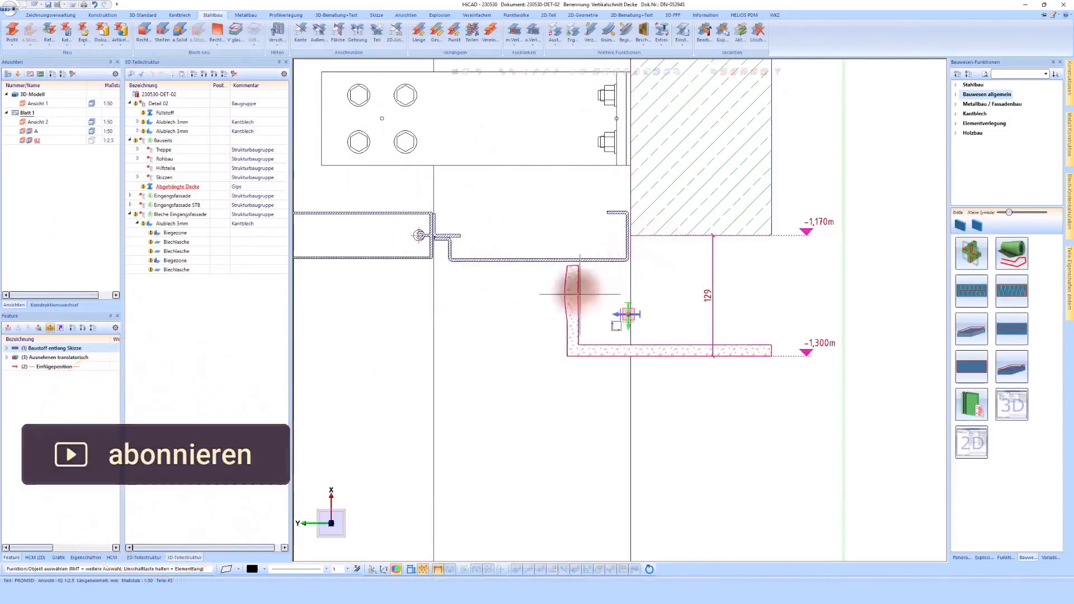
- Move the suspended ceiling horizontally so the outer face of its upright aligns with the slab's front edge
right_click(599, 256)
left_click(656, 143)
left_click(561, 283)
left_click(639, 277)
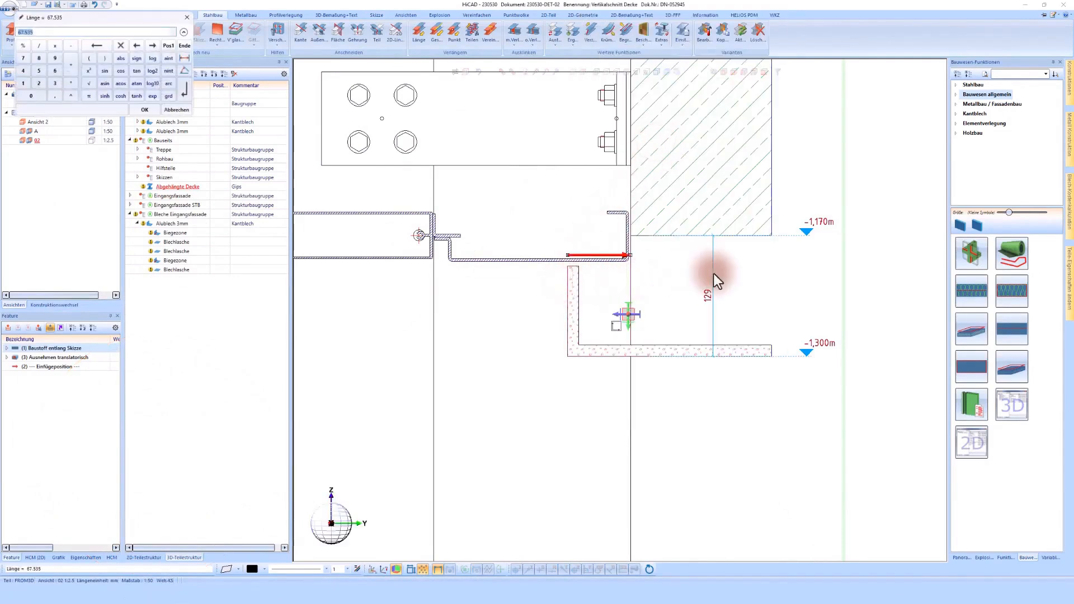
key("Return")
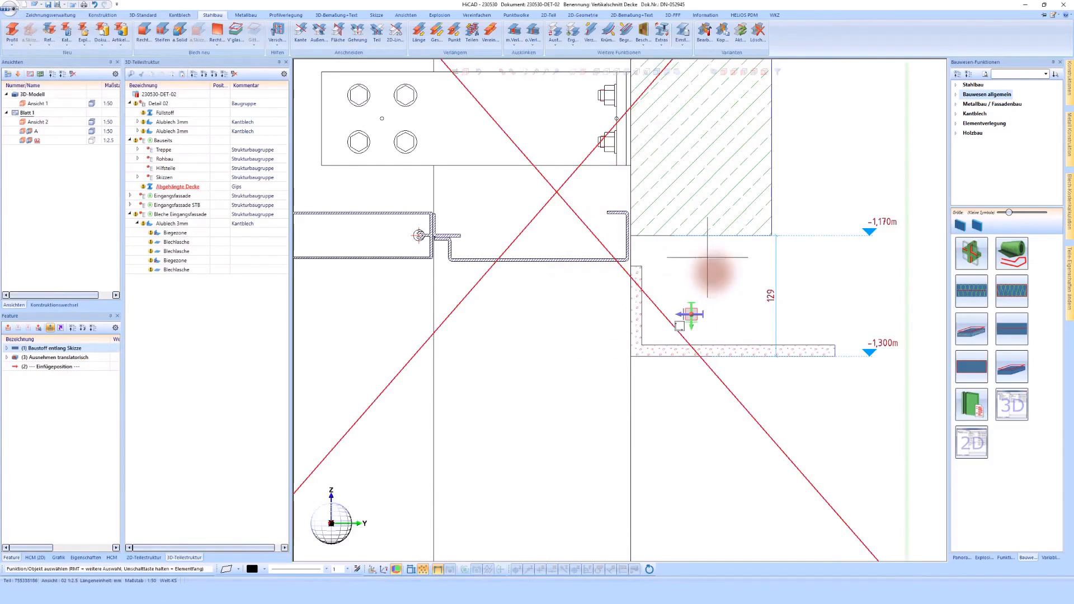
left_click(713, 272)
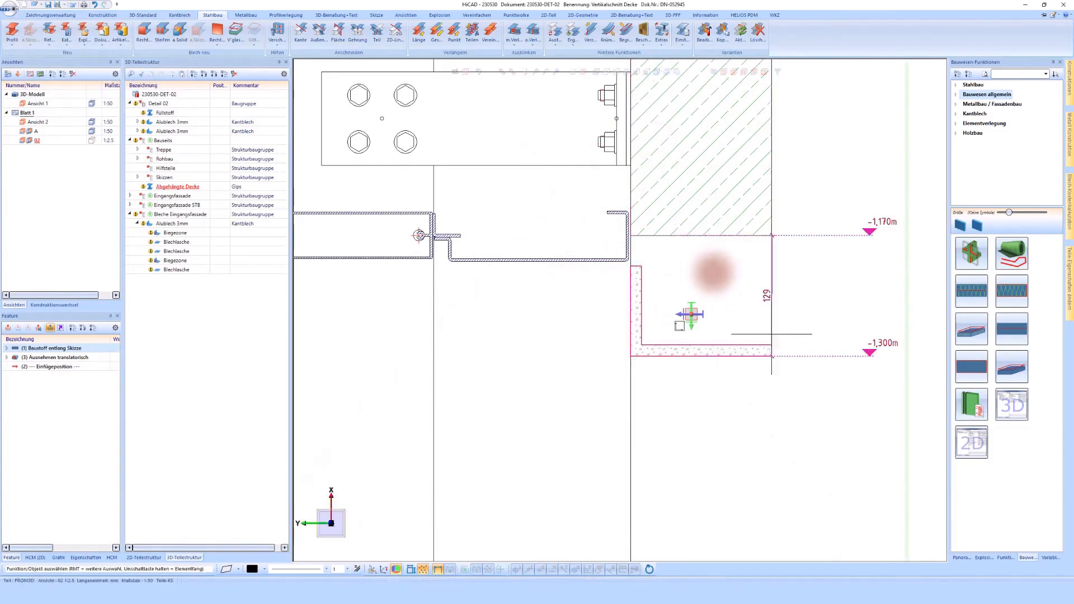
- Update the sheet's views and check the adjusted ceiling in section A and detail 02
scroll(696, 278, "down", 3)
scroll(714, 273, "down", 4)
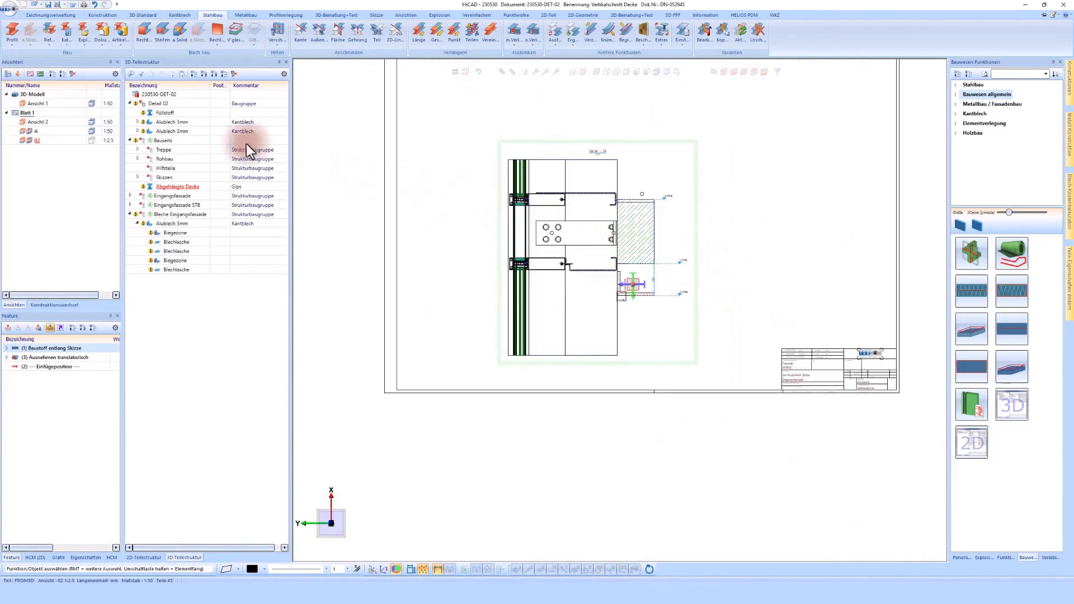
left_click(8, 78)
scroll(614, 171, "up", 2)
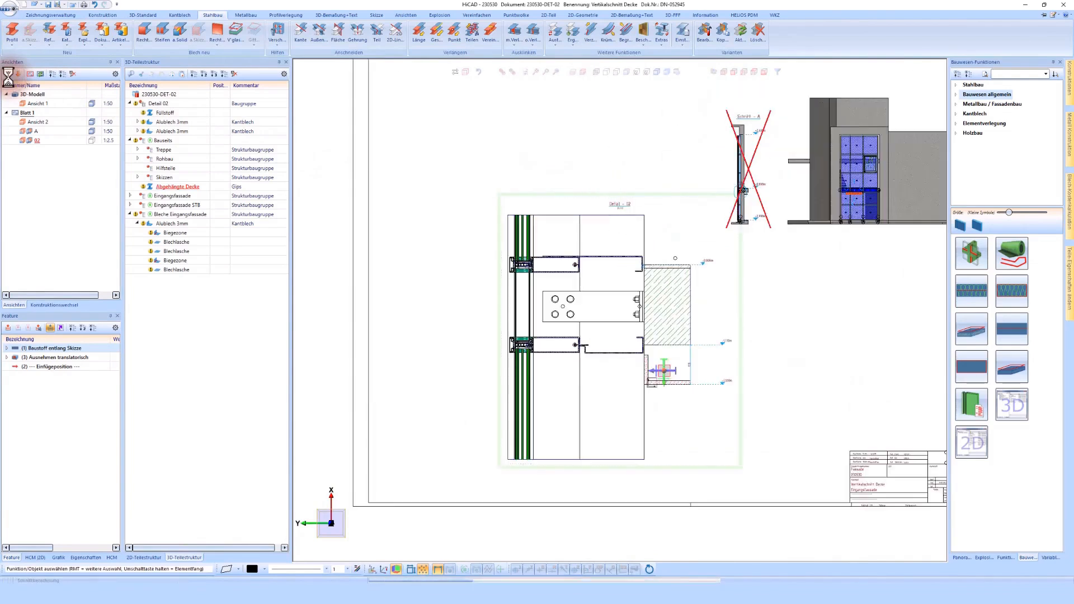
scroll(749, 191, "up", 10)
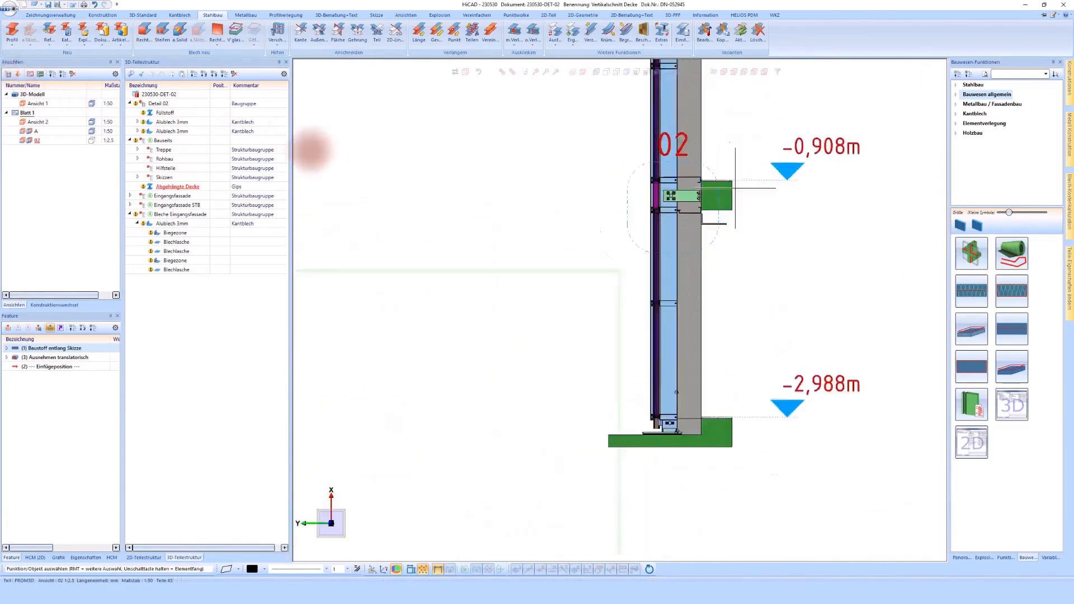
scroll(781, 241, "down", 8)
scroll(607, 374, "up", 3)
scroll(656, 392, "down", 3)
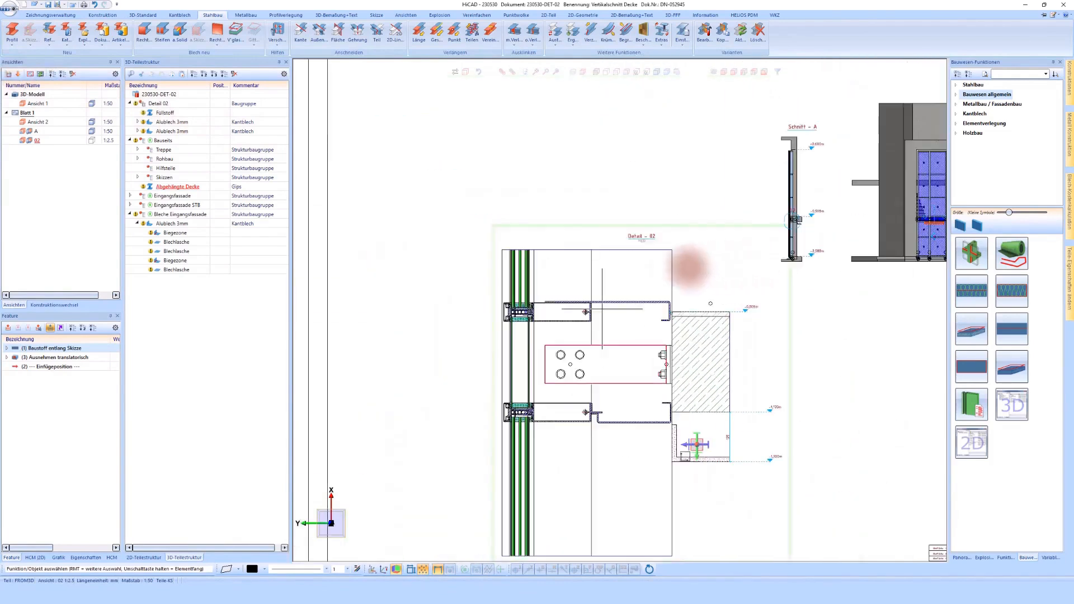
- Switch to the overall model DN-052930 and load the newer versions of the referenced Bauseits and Bleche Eingangsfassade parts
left_click(77, 305)
left_click(48, 90)
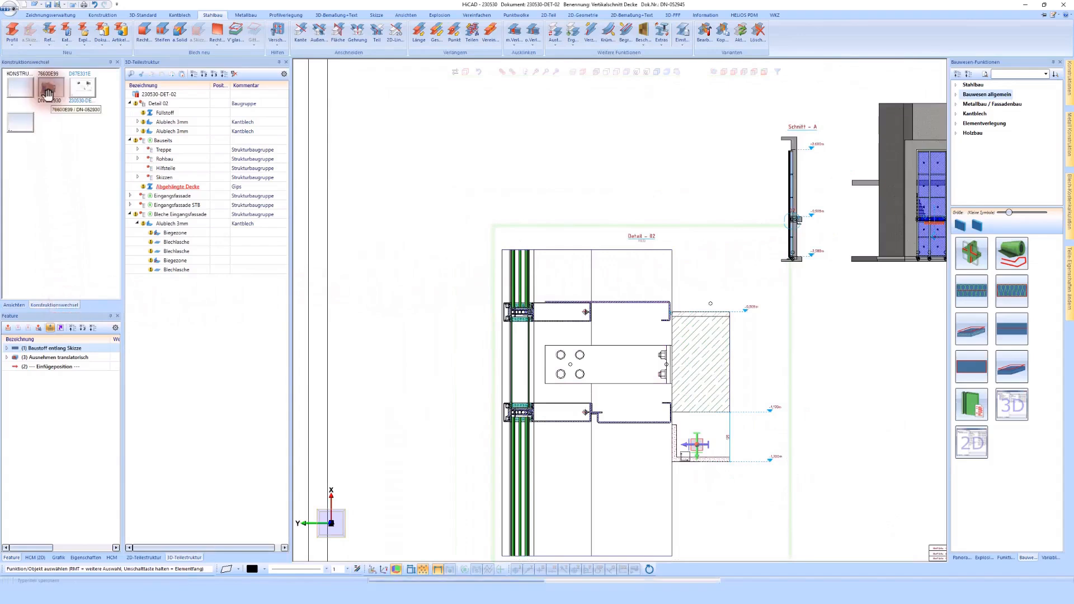
left_click(501, 380)
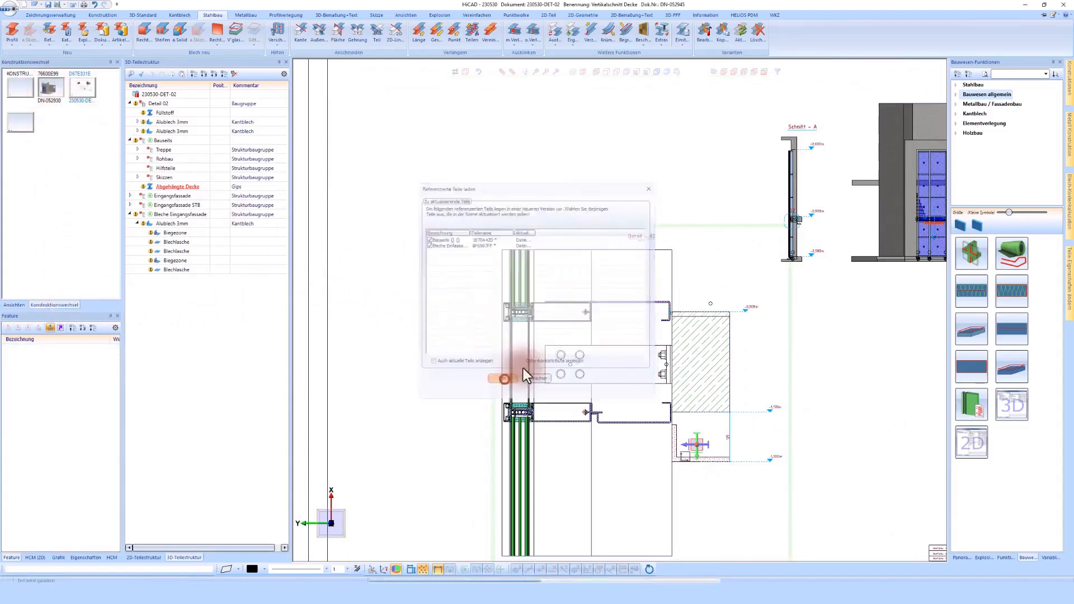
scroll(444, 360, "up", 10)
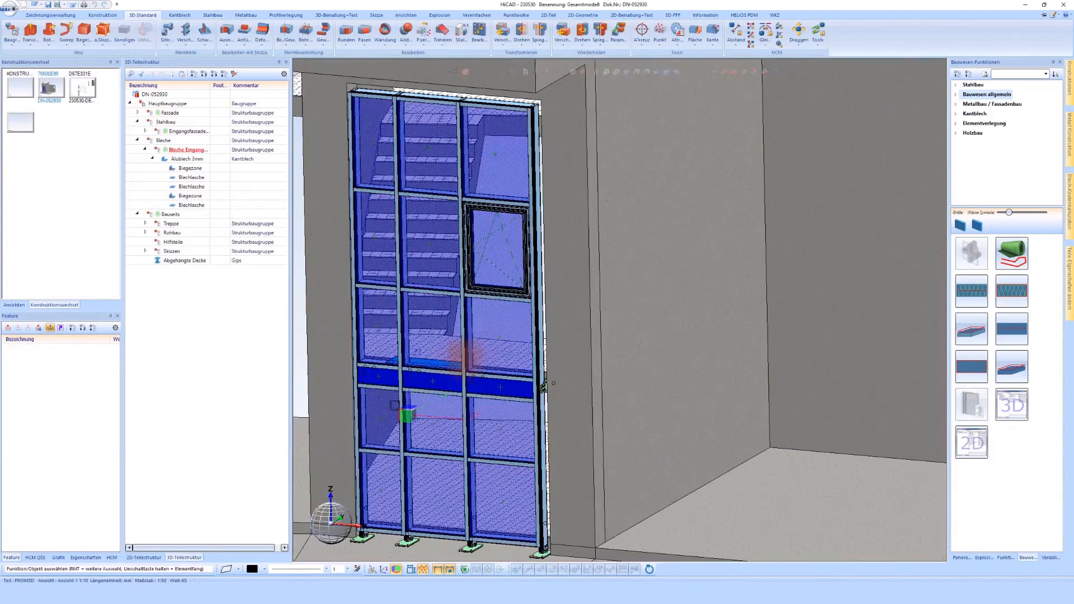
- Examine the facade from outside and inside, checking how the closing sheet sits between the mullions and the floor slab
middle_click_drag(444, 361, 384, 395)
scroll(453, 374, "down", 8)
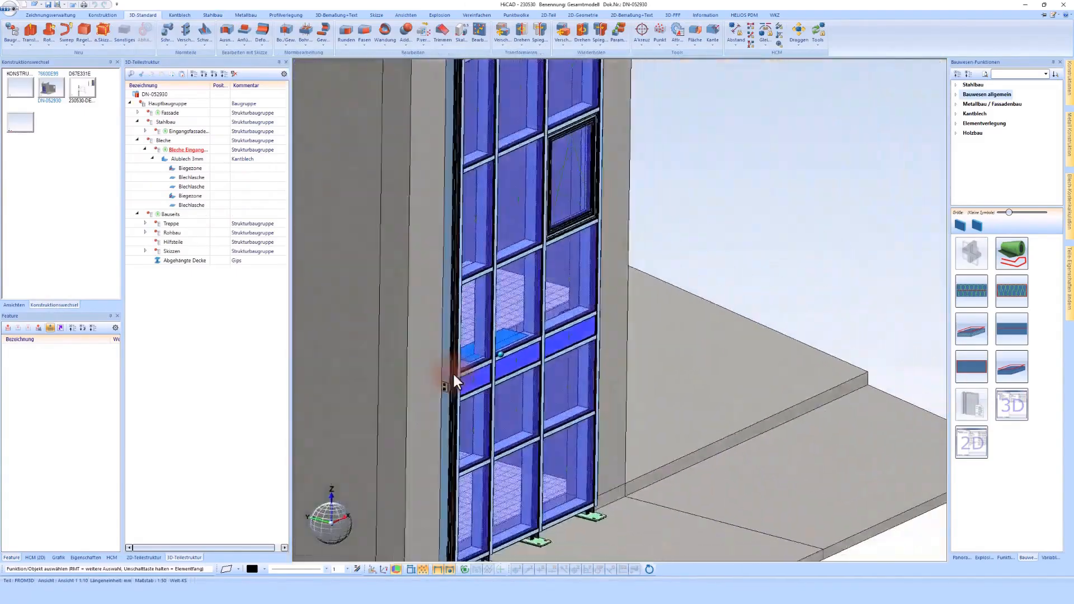
scroll(454, 375, "up", 12)
scroll(454, 374, "up", 10)
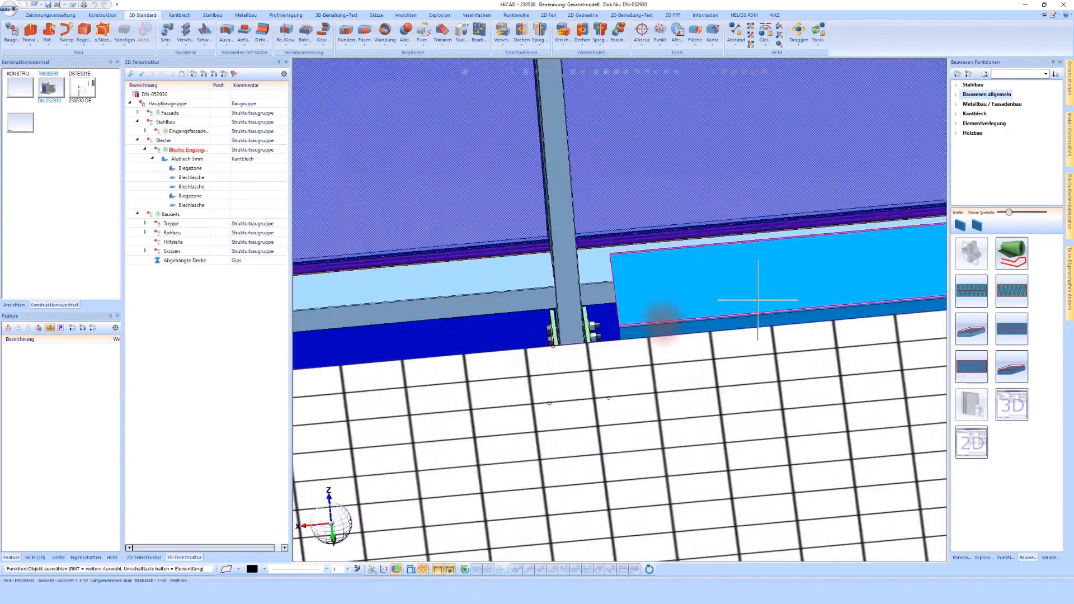
middle_click_drag(665, 323, 663, 323)
scroll(662, 320, "down", 6)
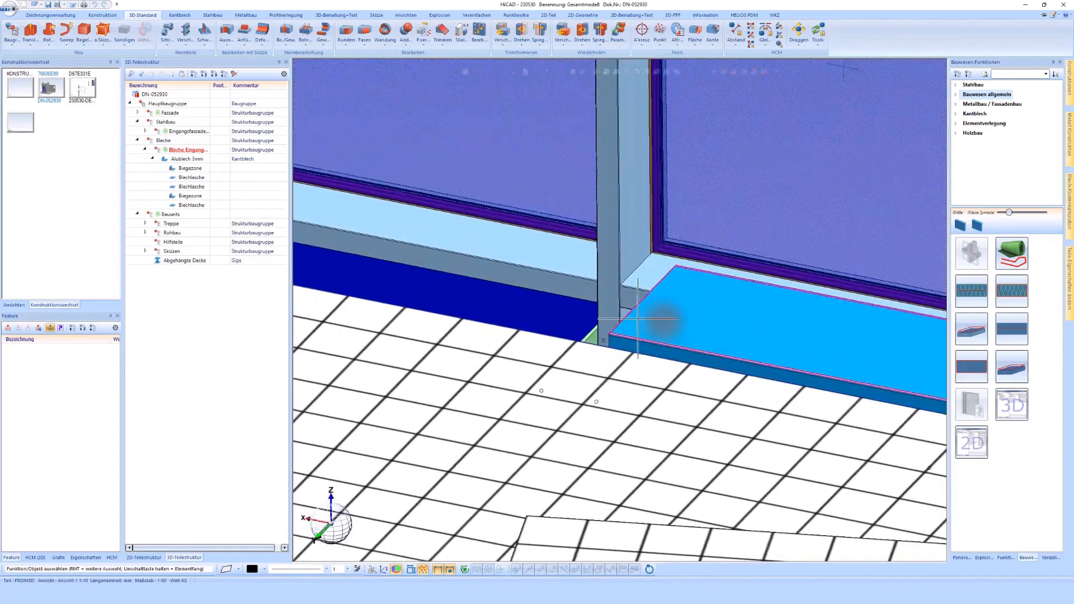
scroll(664, 323, "up", 2)
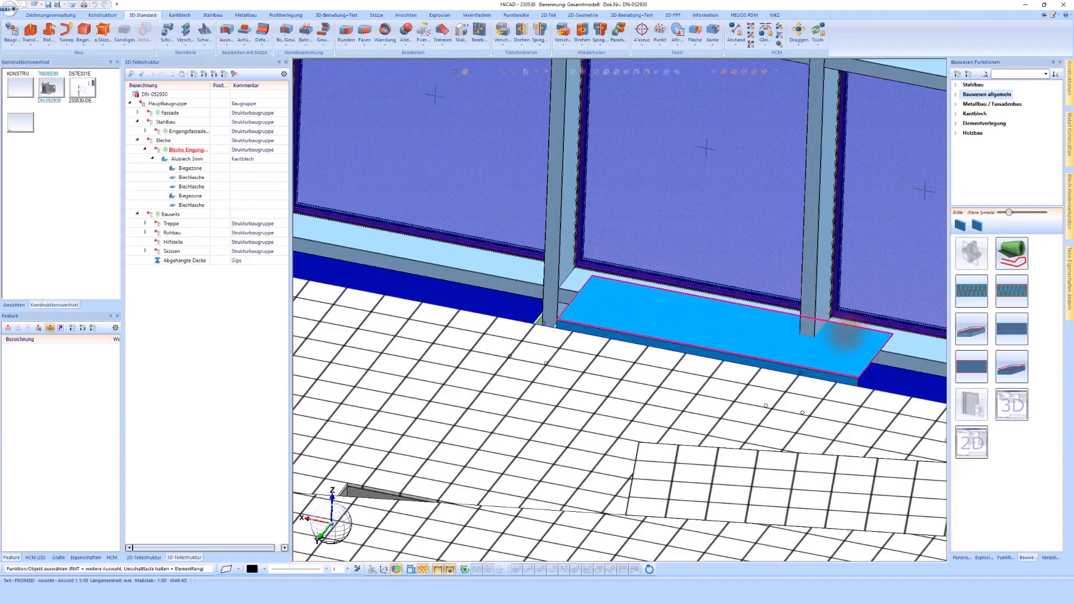
scroll(850, 334, "down", 1)
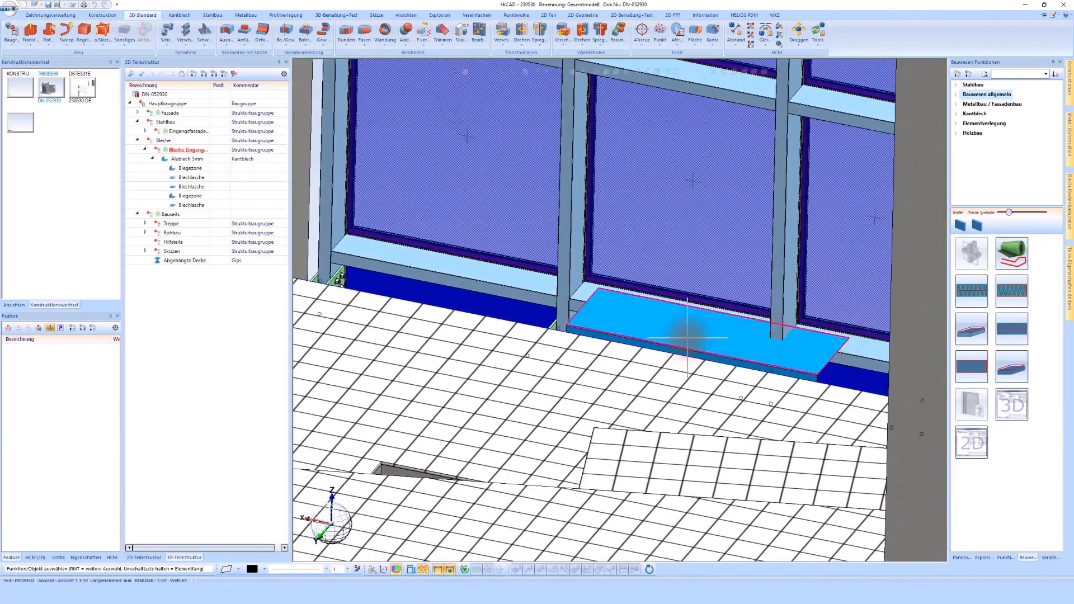
scroll(691, 378, "up", 6)
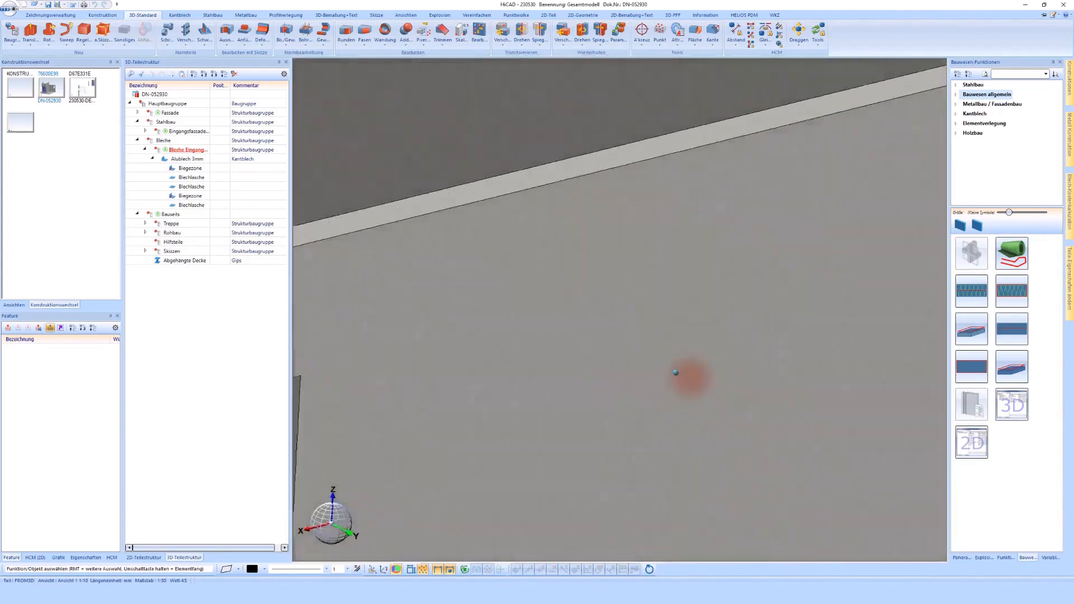